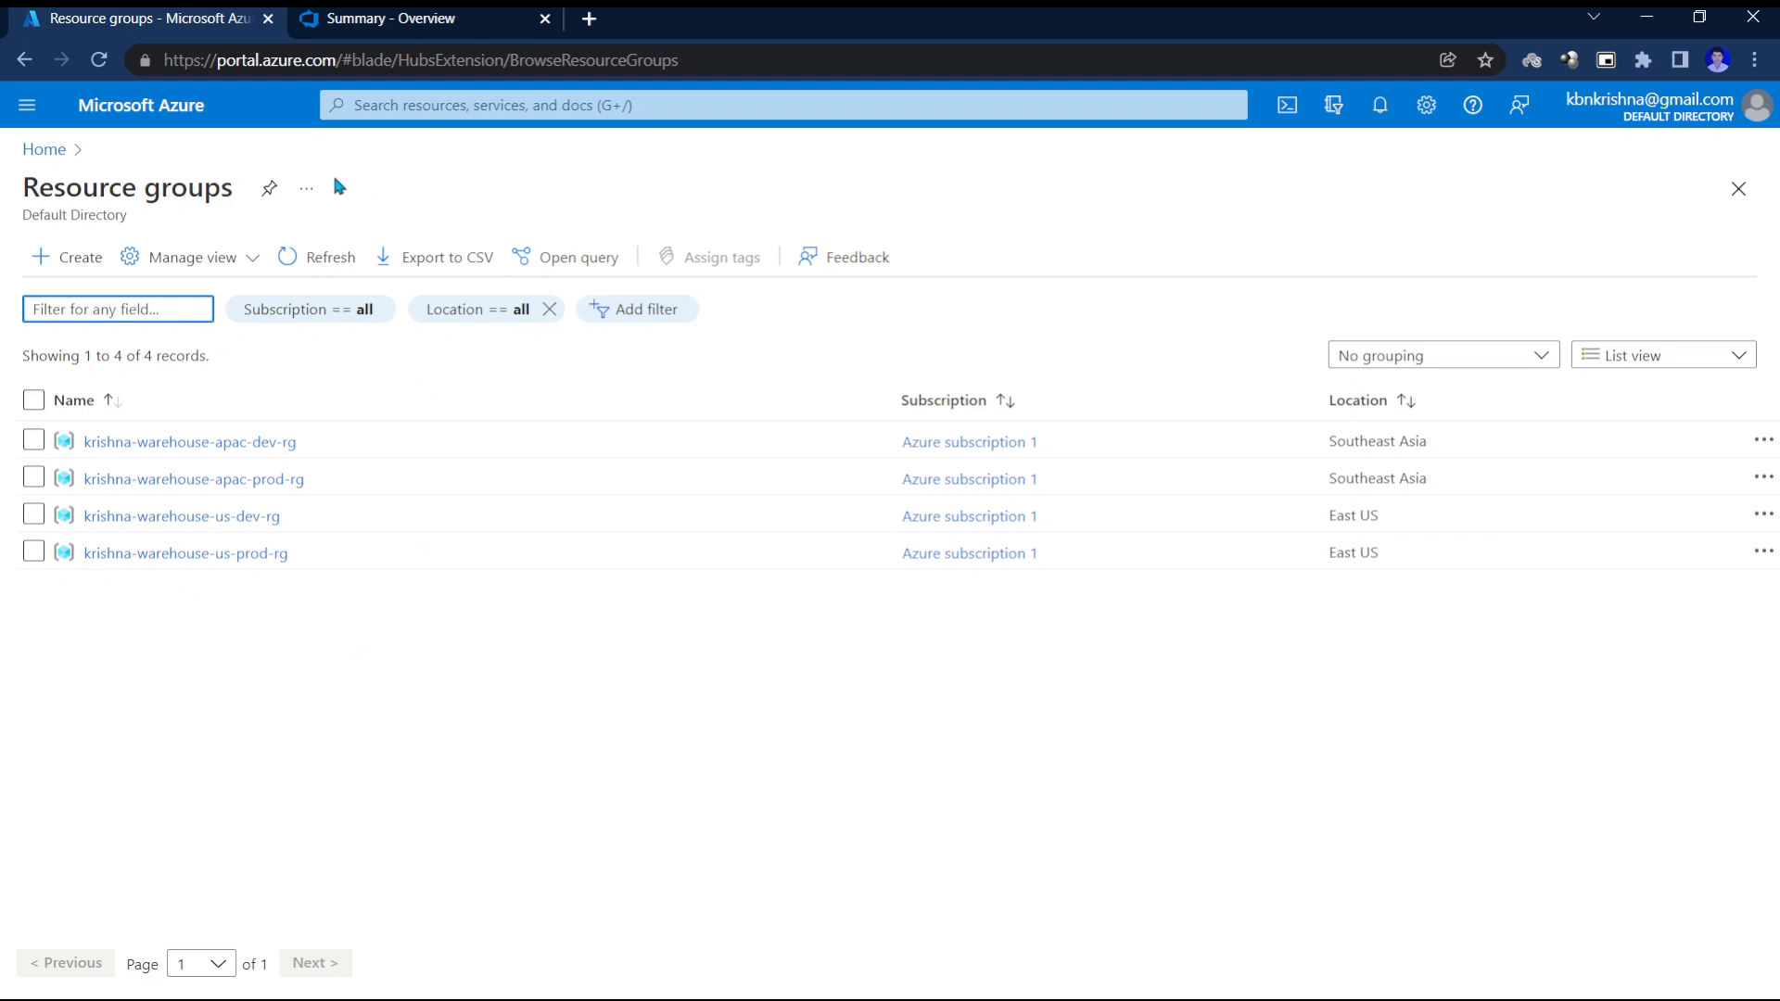
Look through the APAC dev, APAC prod and US dev resource groups to see which data factory each contains.
{"action": "left_click", "coordinate": [345, 27]}
{"action": "left_click", "coordinate": [189, 28]}
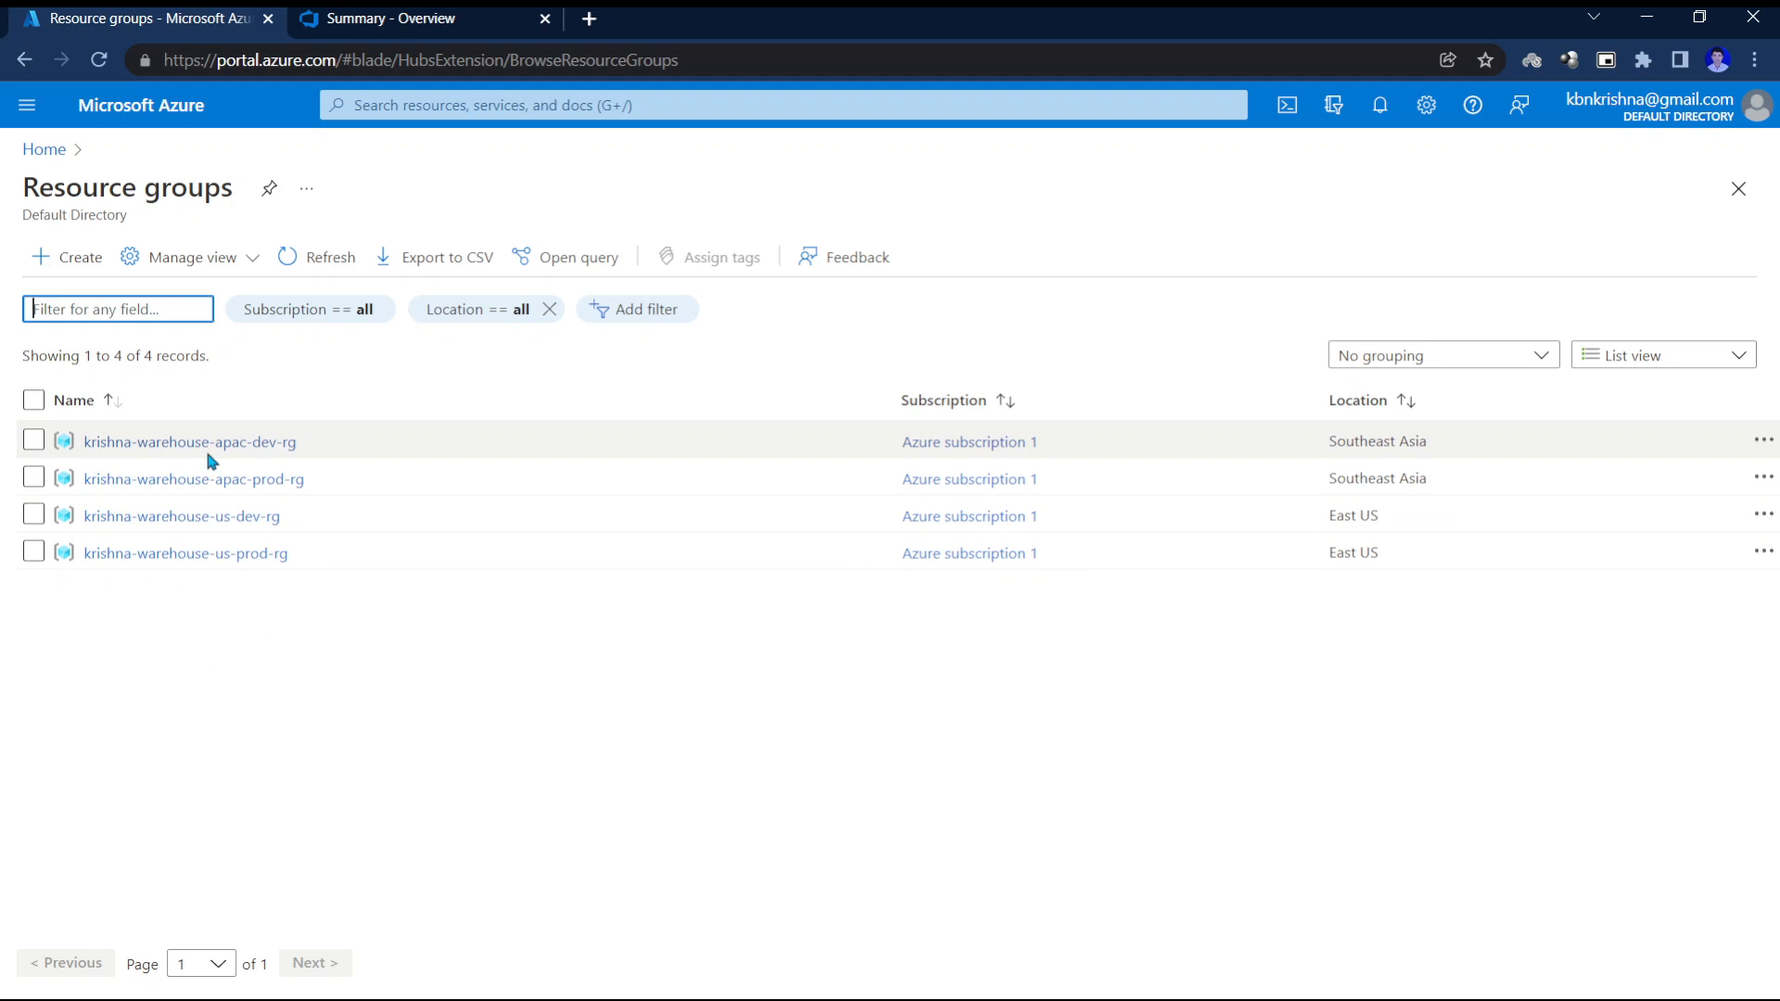
{"action": "mouse_move", "coordinate": [212, 458]}
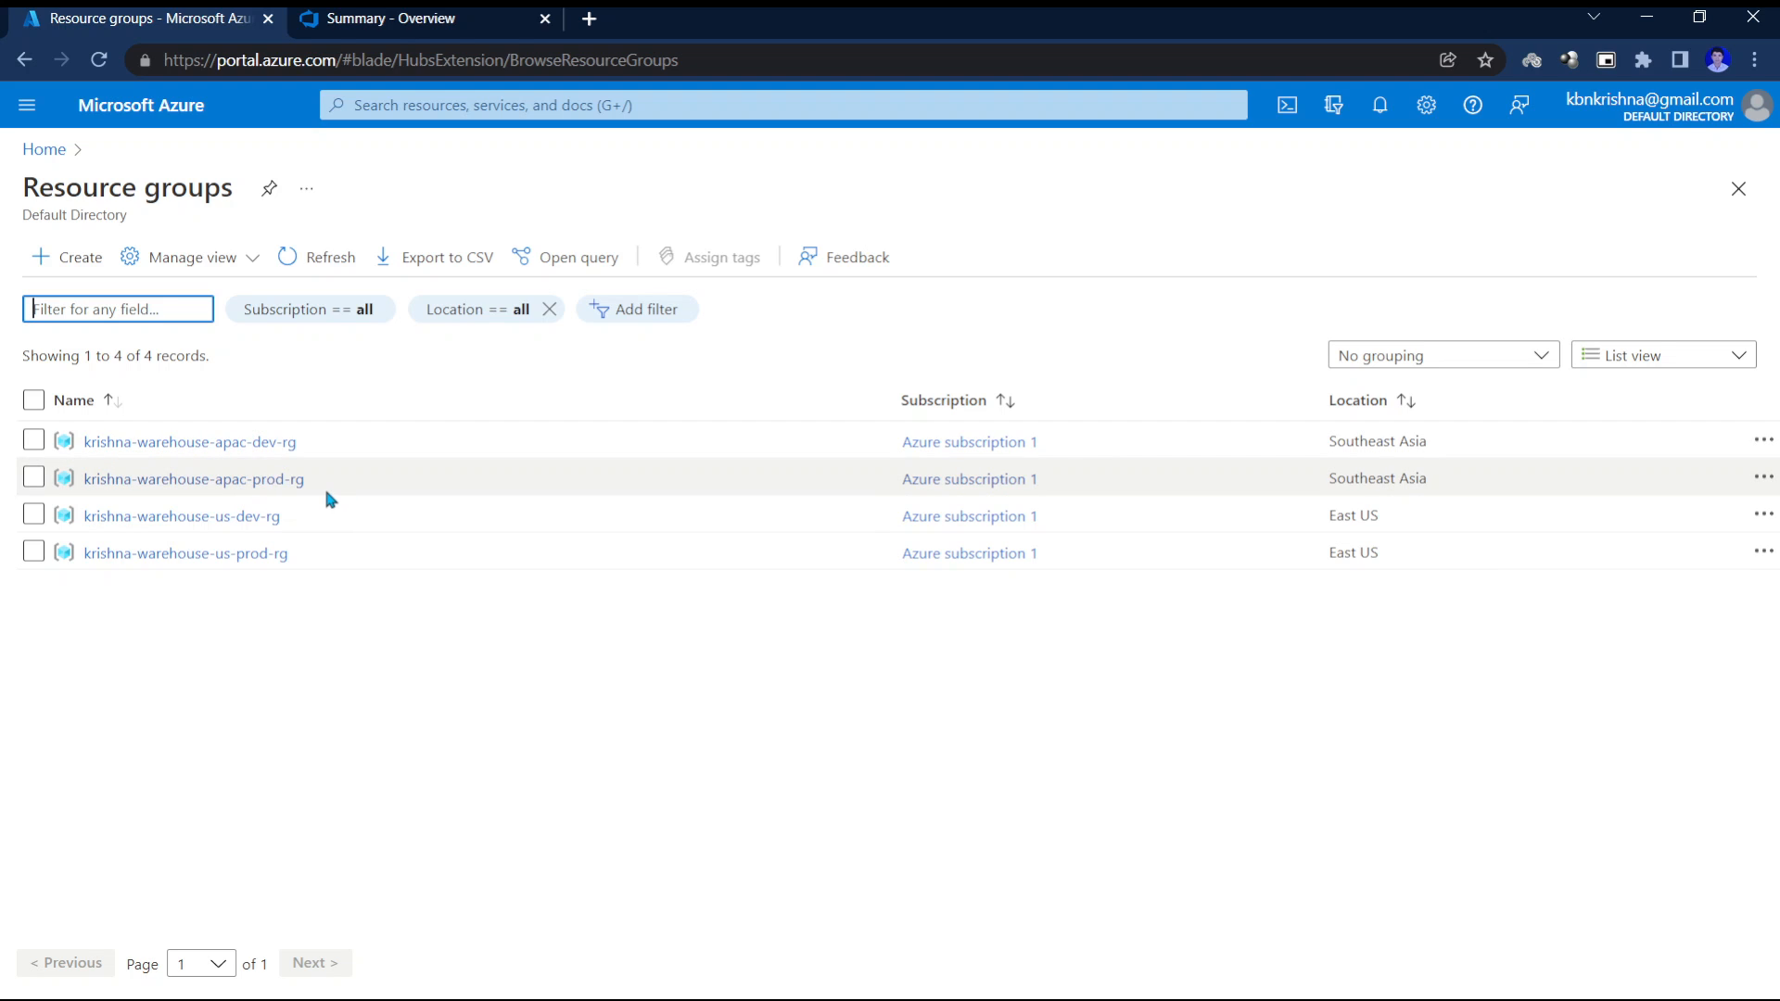
{"action": "left_click", "coordinate": [229, 444]}
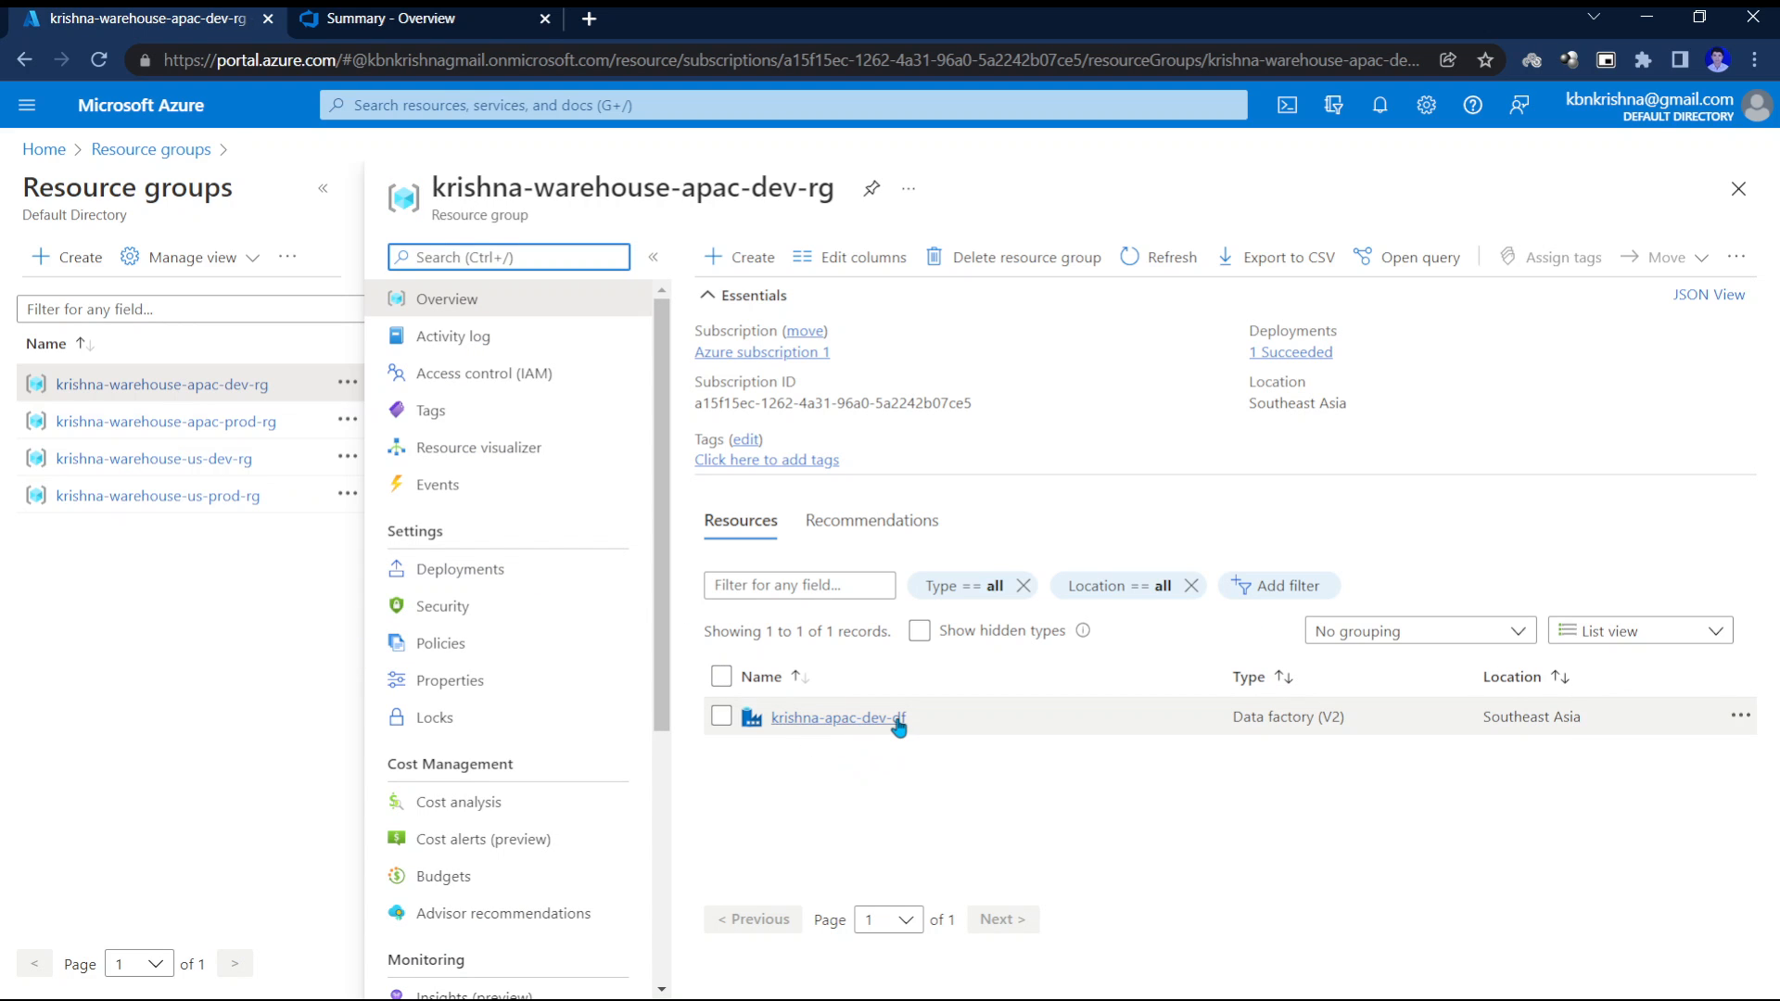
{"action": "mouse_move", "coordinate": [877, 730]}
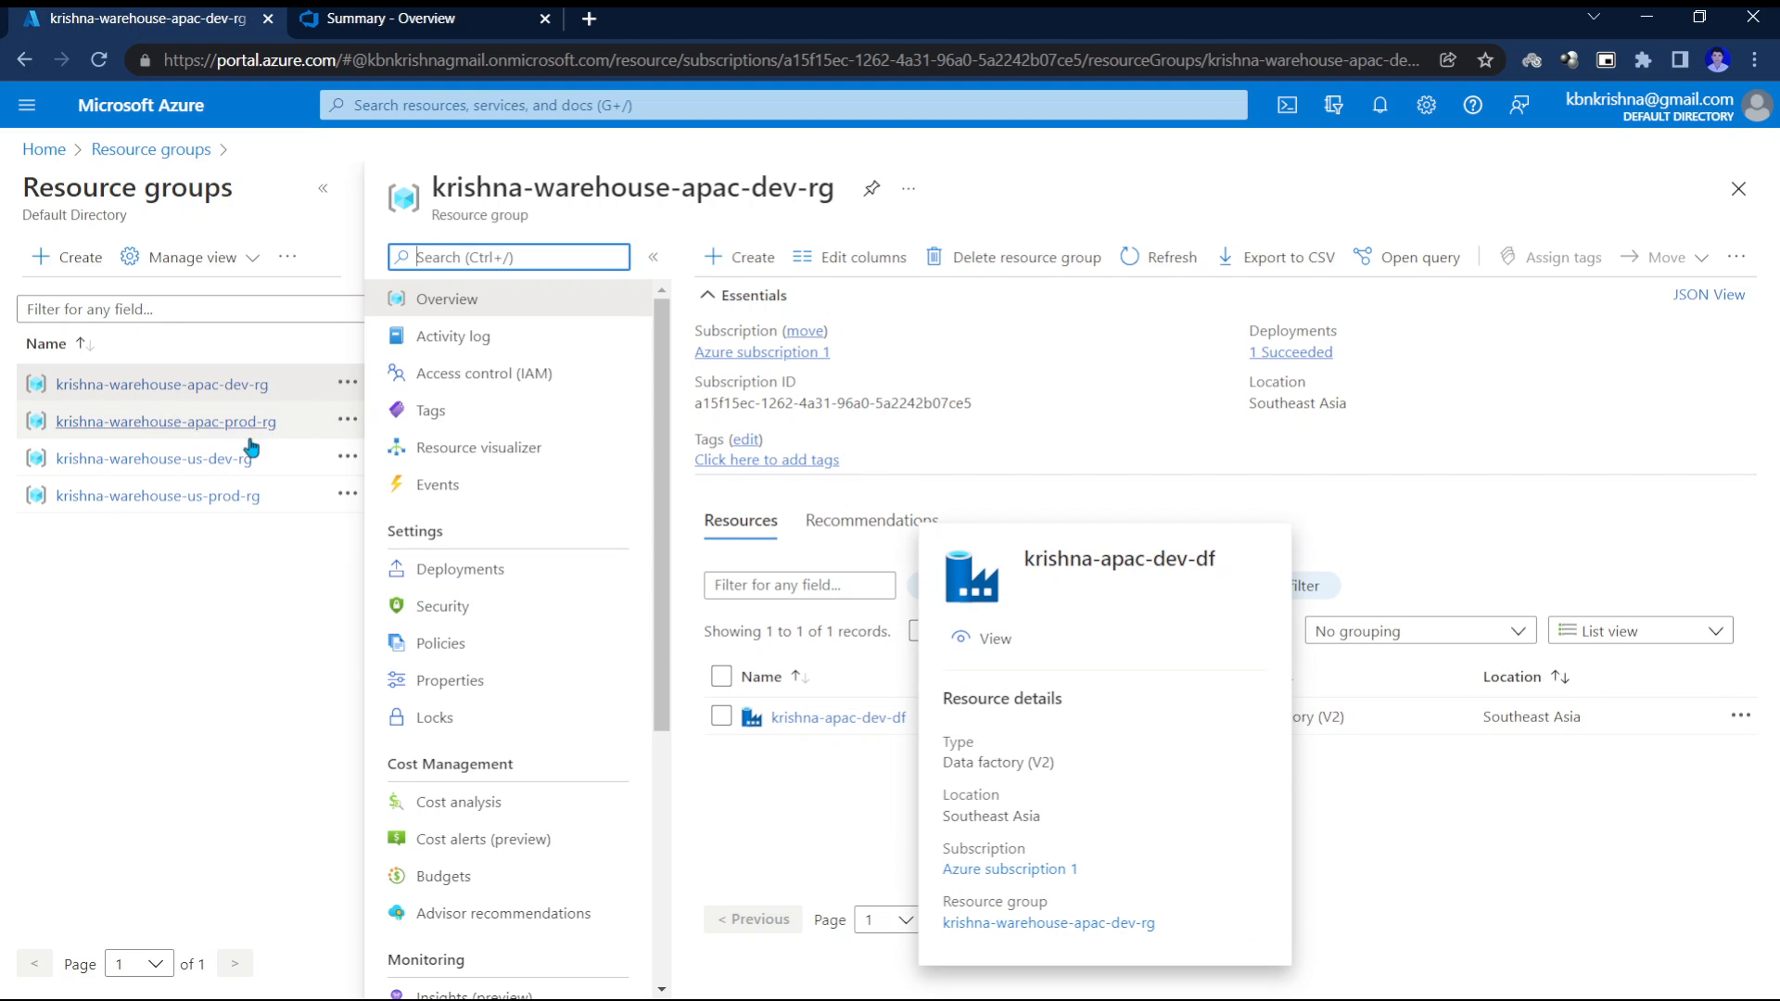
{"action": "left_click", "coordinate": [191, 421]}
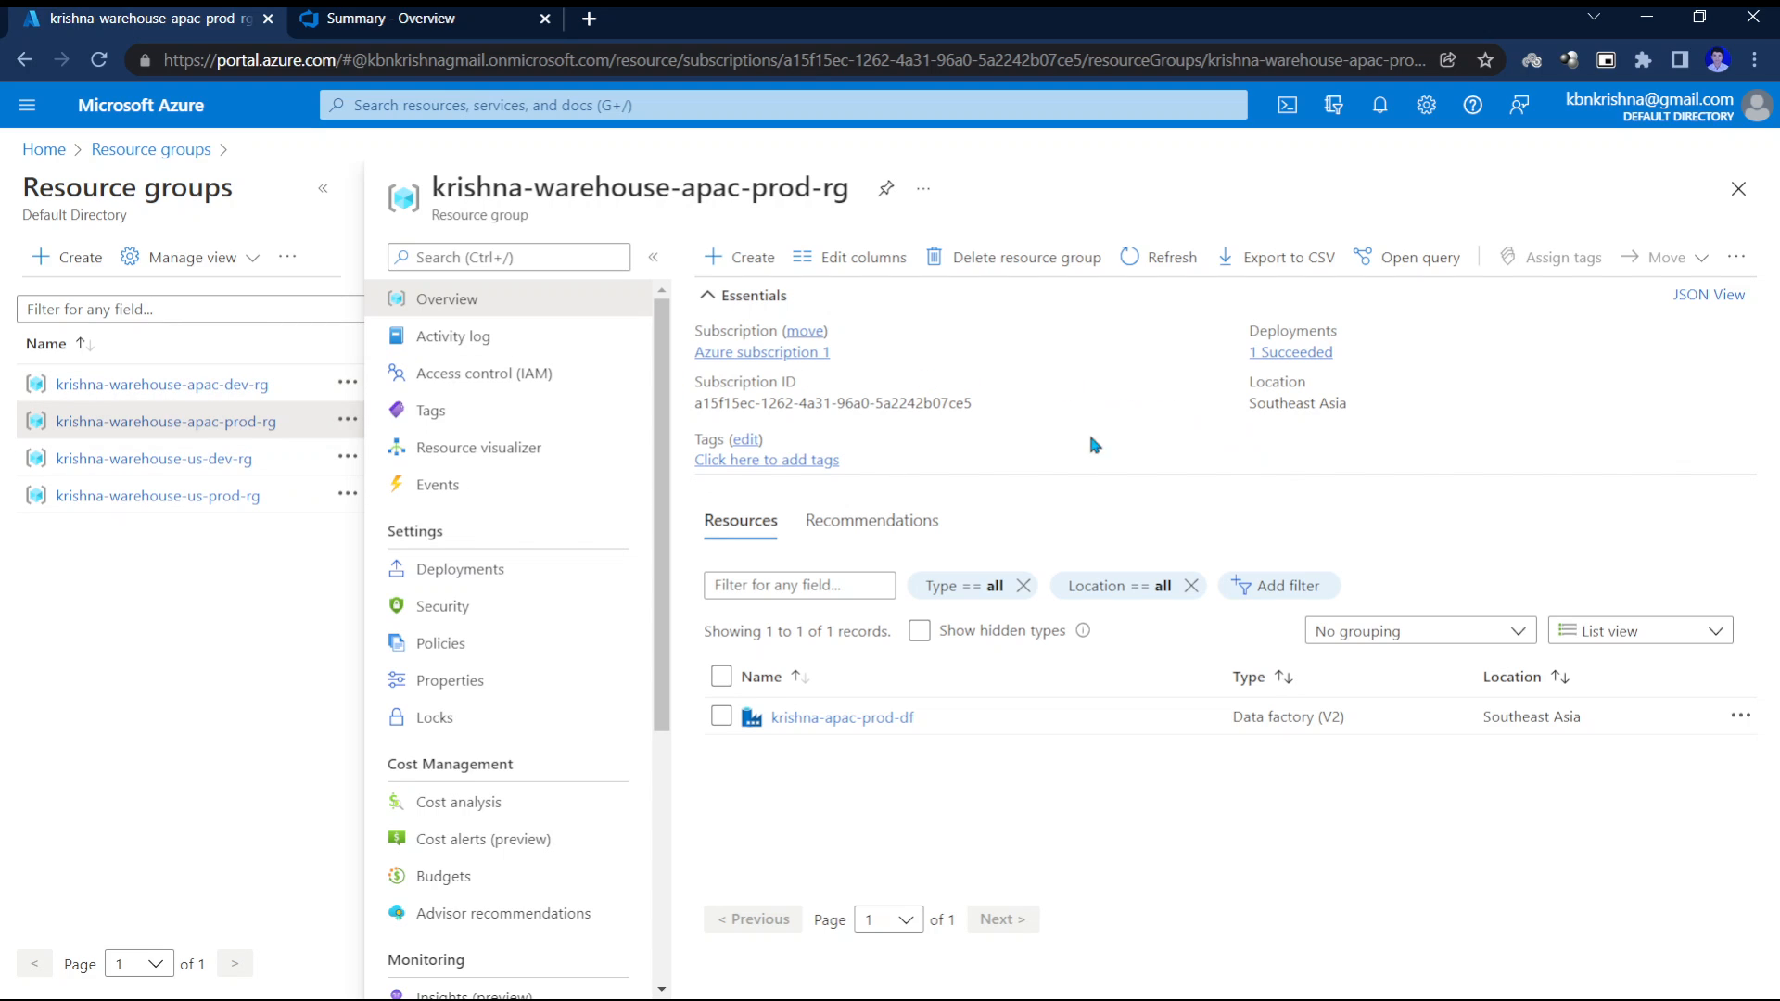
{"action": "left_click", "coordinate": [178, 460]}
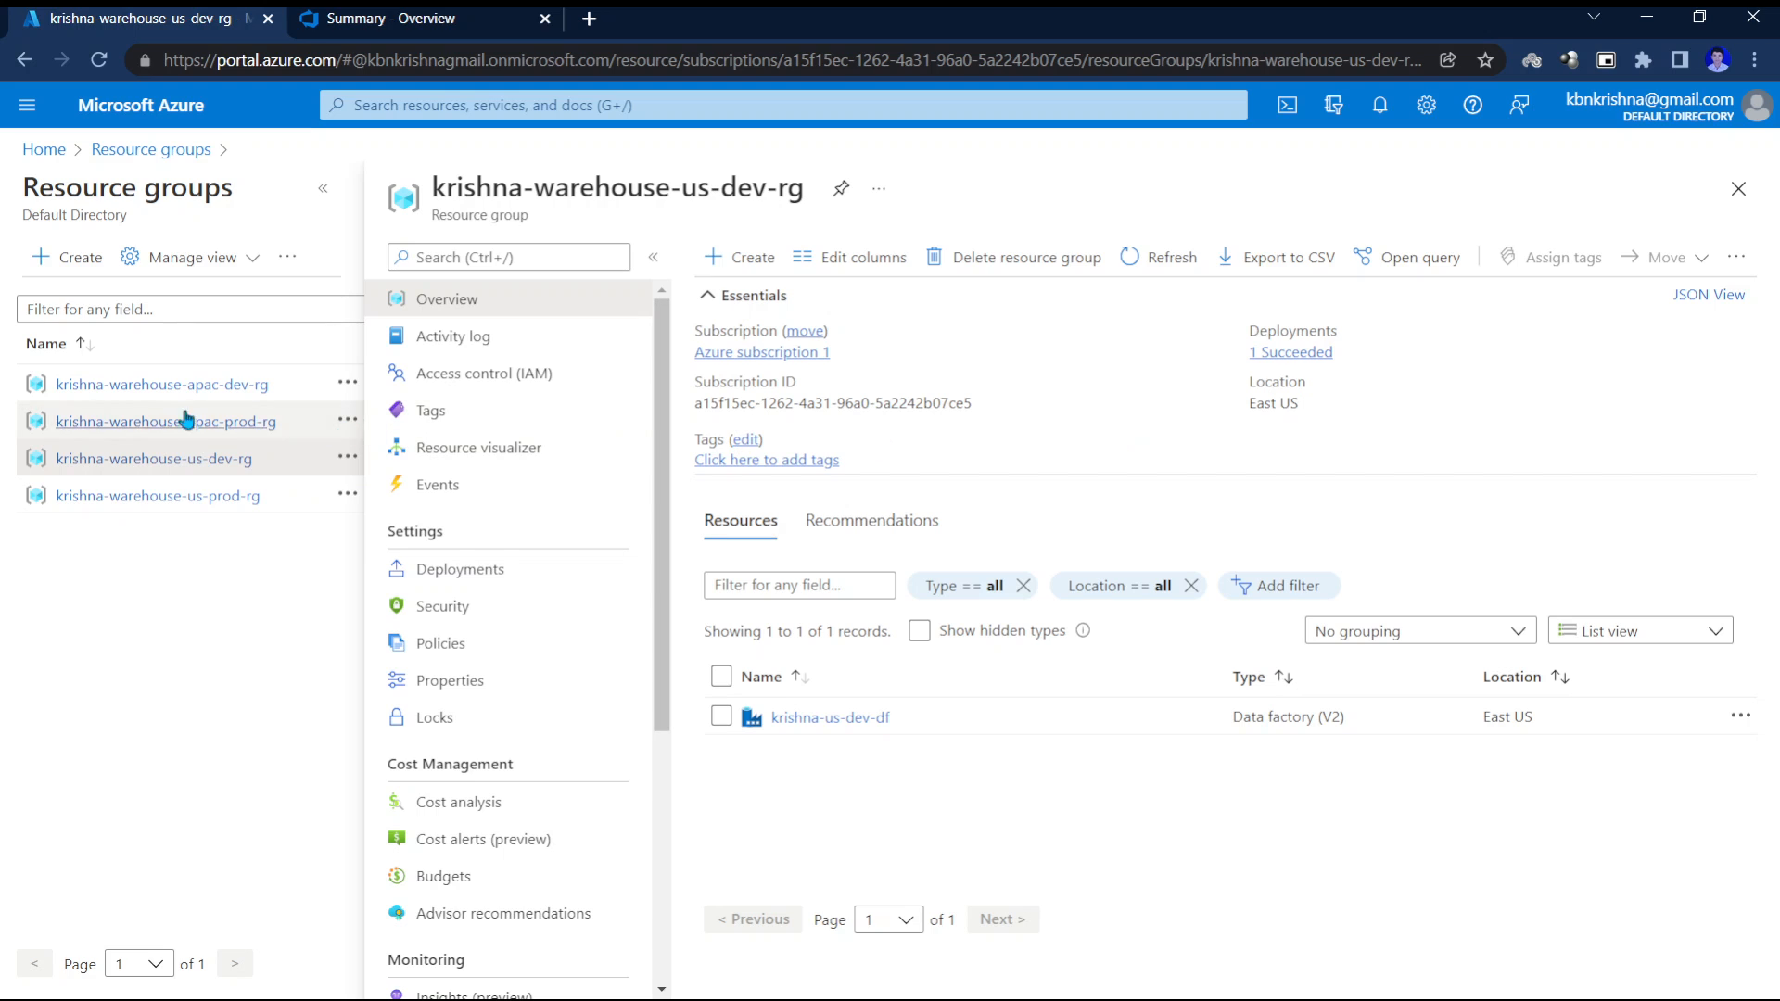
Open the data factory in the APAC dev resource group and launch Azure Data Factory Studio for it.
{"action": "left_click", "coordinate": [139, 386]}
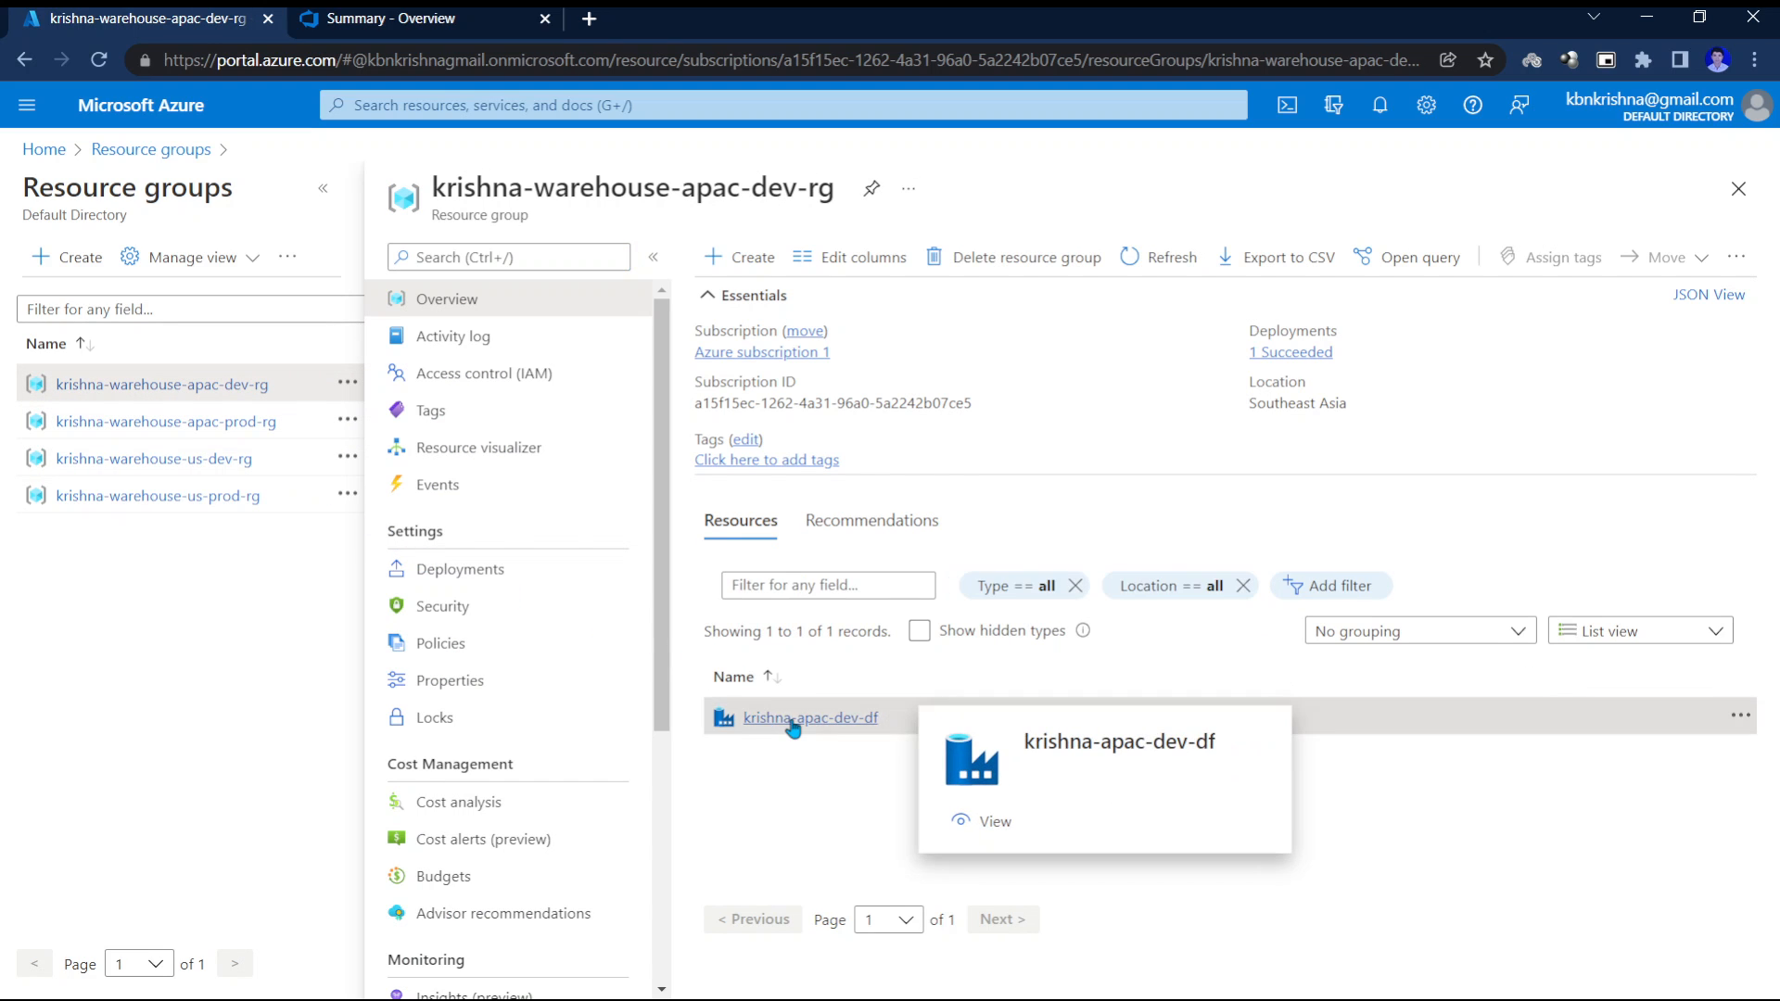
{"action": "left_click", "coordinate": [792, 721]}
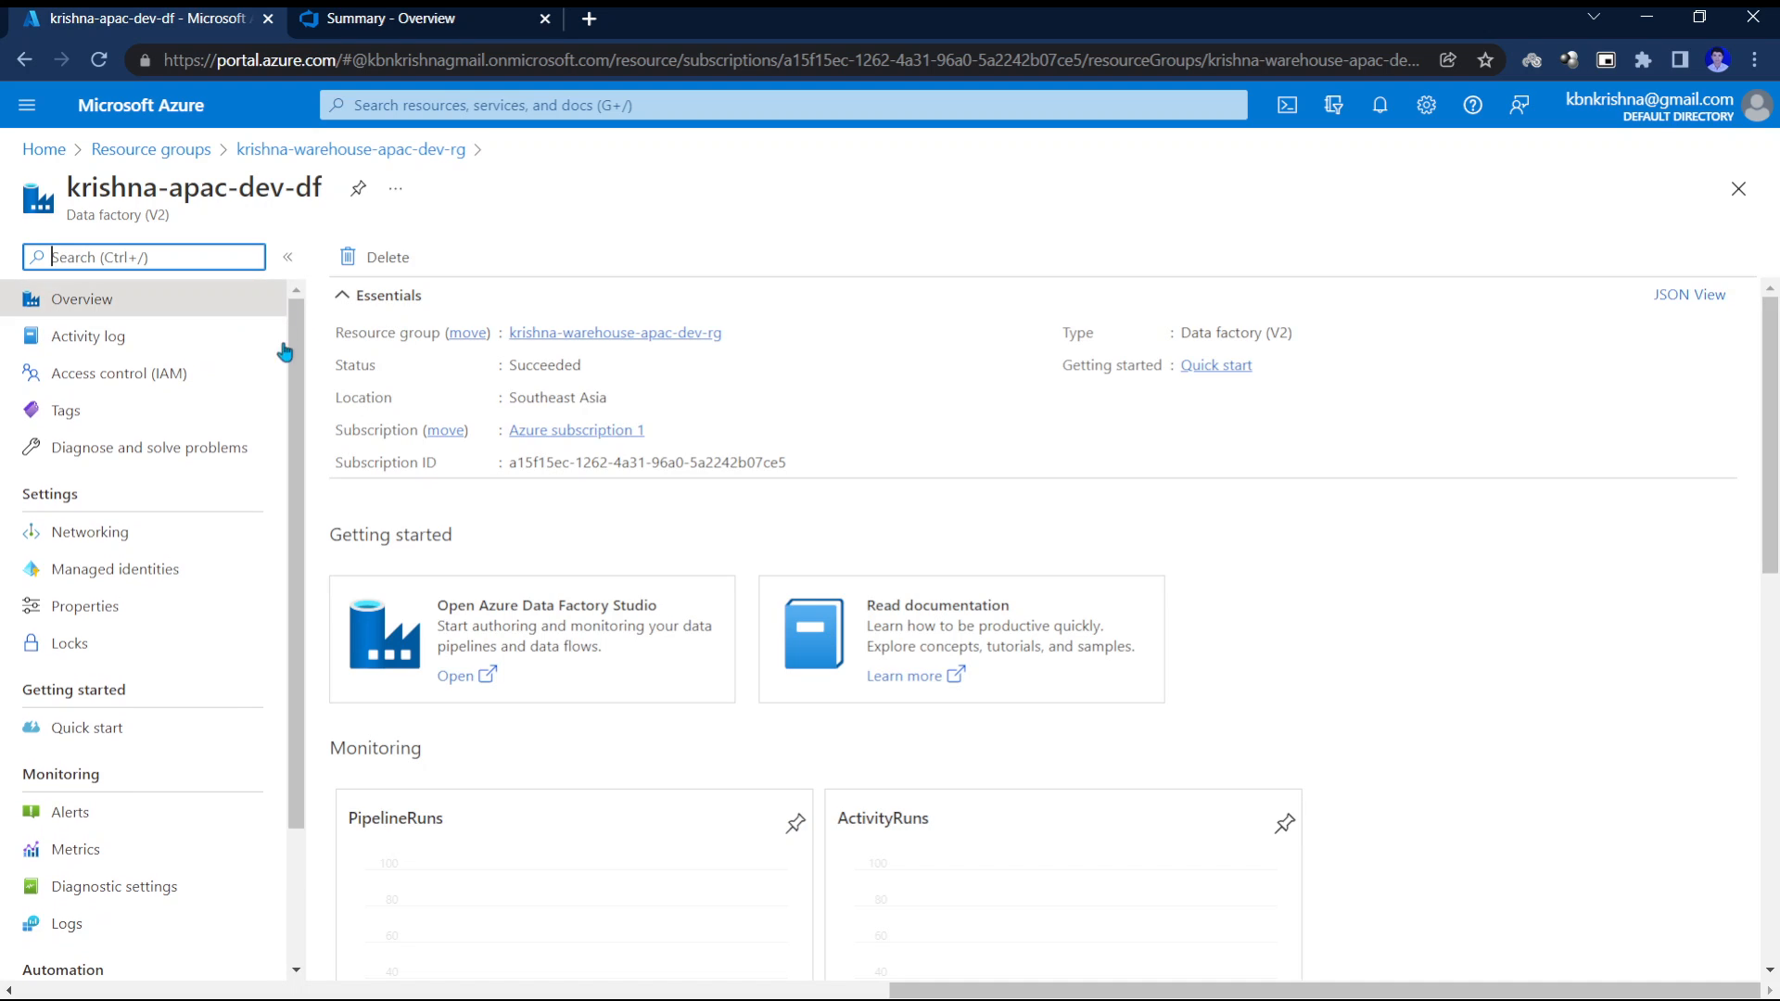
{"action": "left_click", "coordinate": [463, 676]}
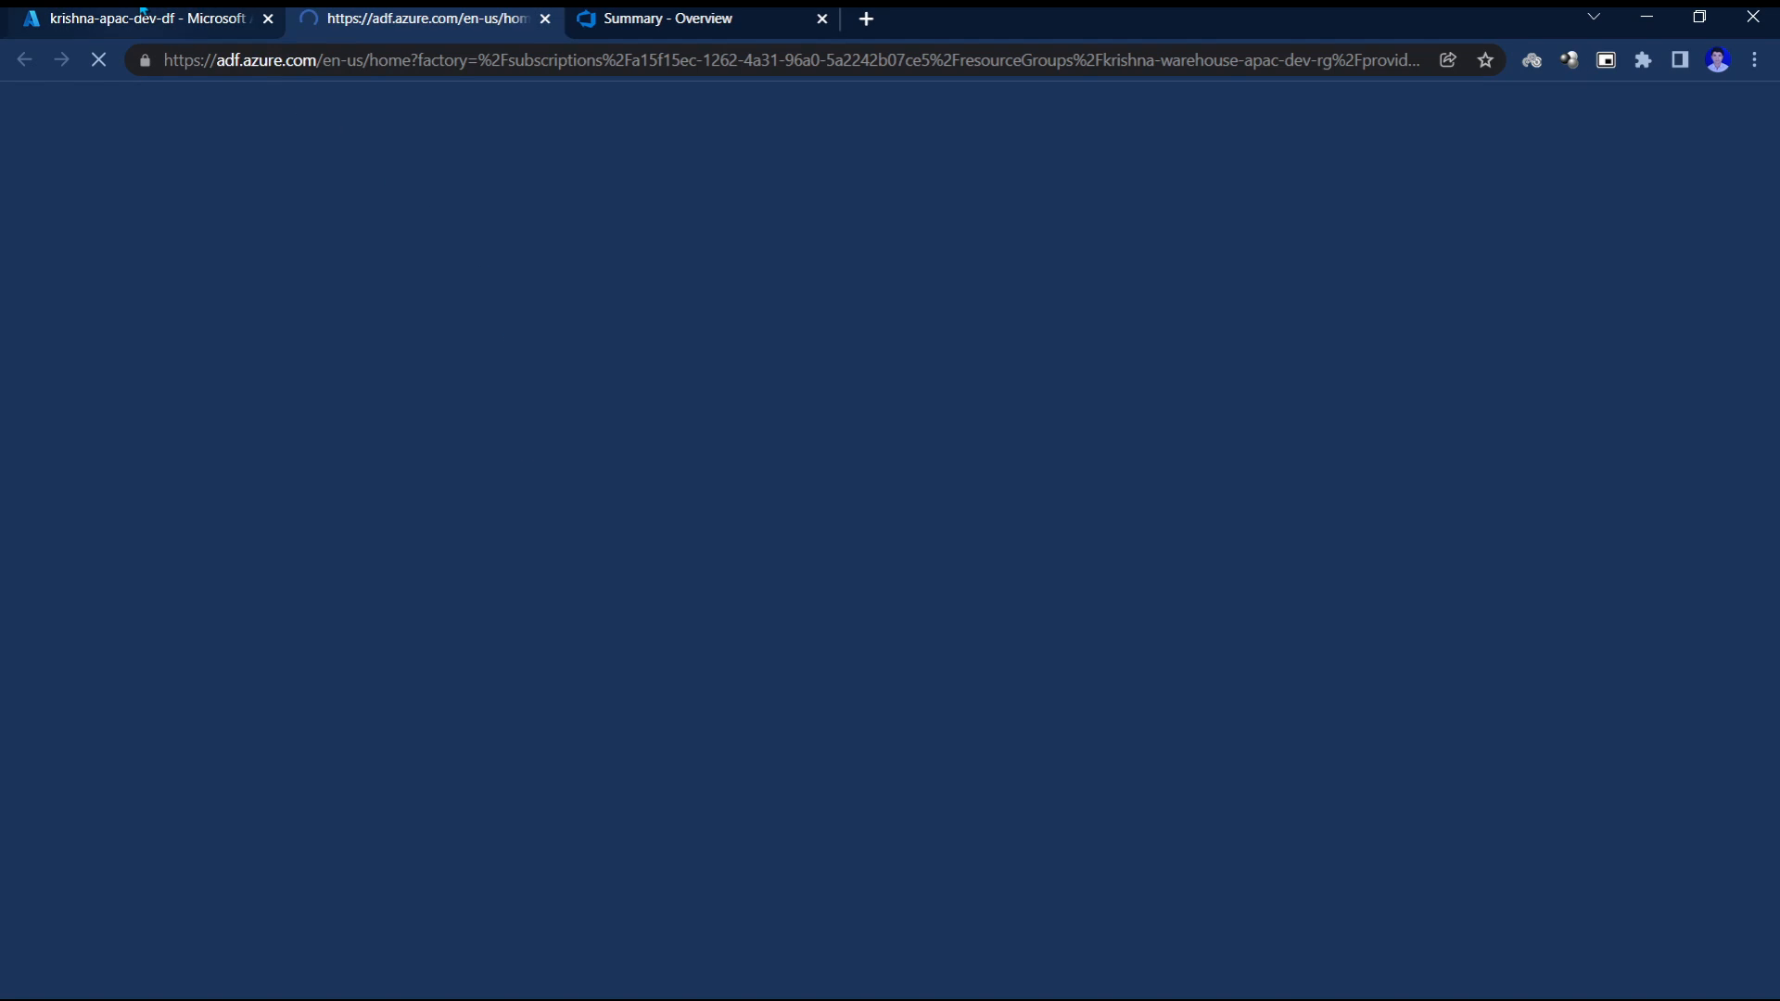
{"action": "key", "text": "ctrl+shift+Tab"}
{"action": "left_click", "coordinate": [350, 29]}
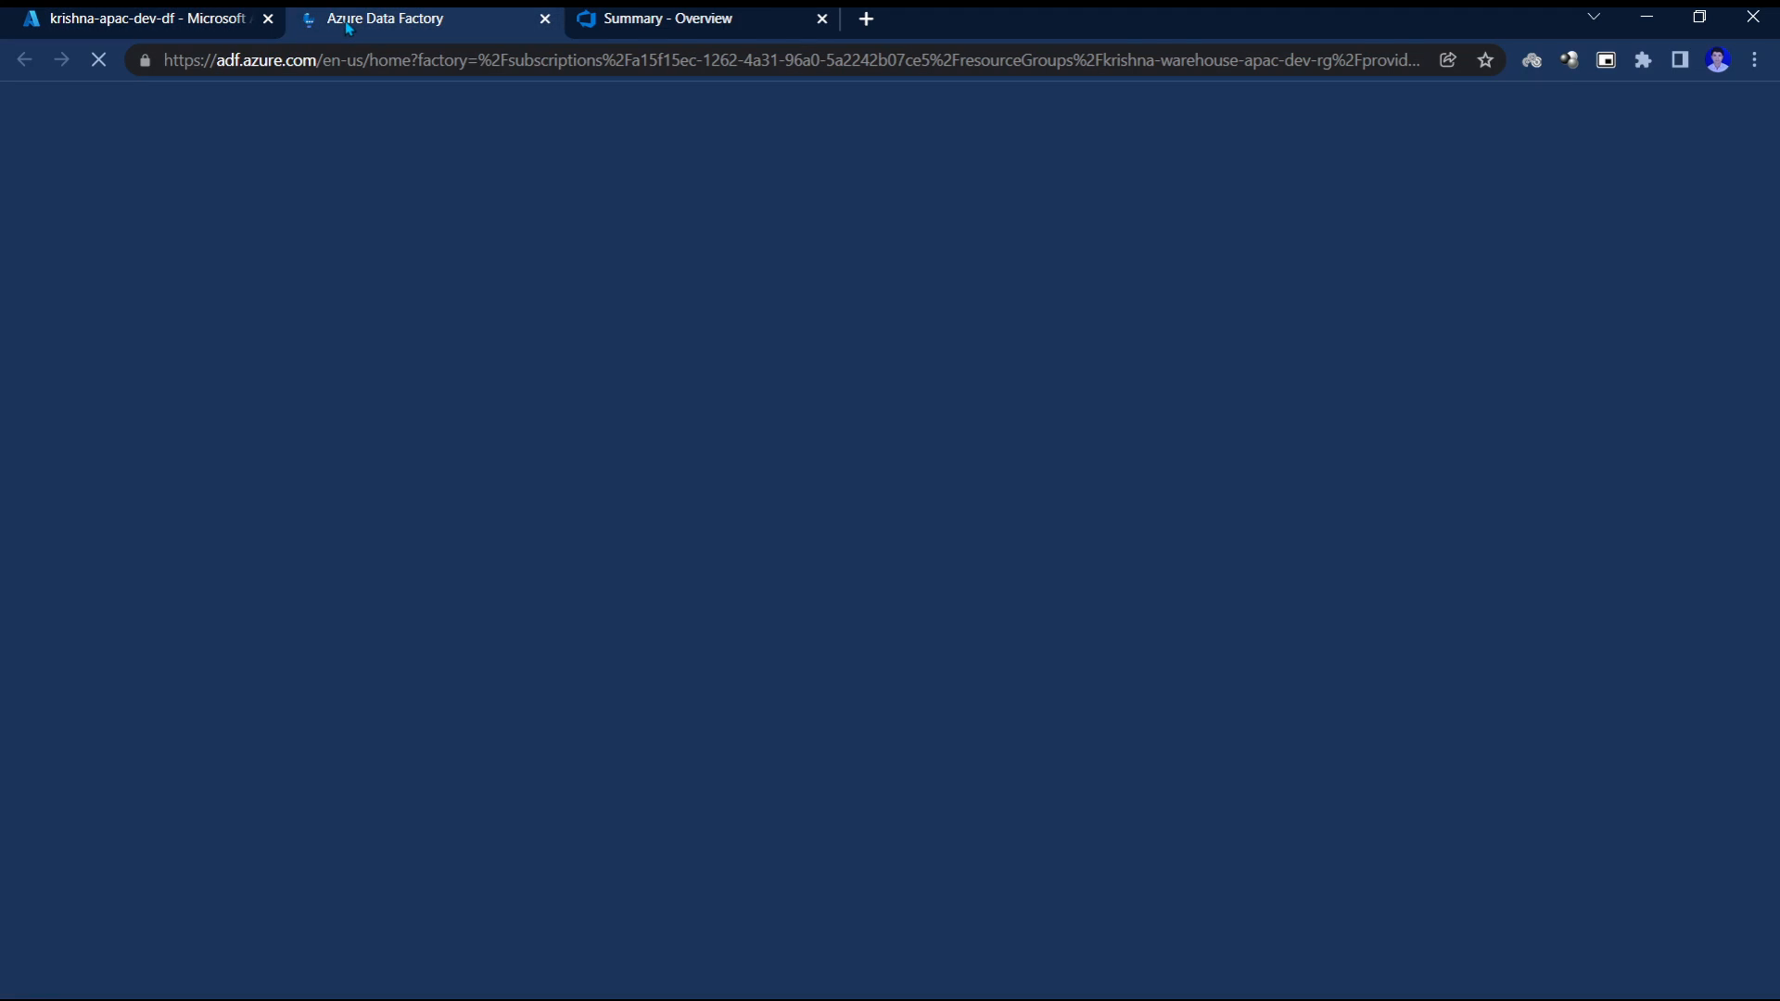
Switch to the D365 Demo project in Azure DevOps, open its repository files and check that IST.GLB.GLB.GDS_D365_ADF is the selected repository.
{"action": "left_click", "coordinate": [579, 26]}
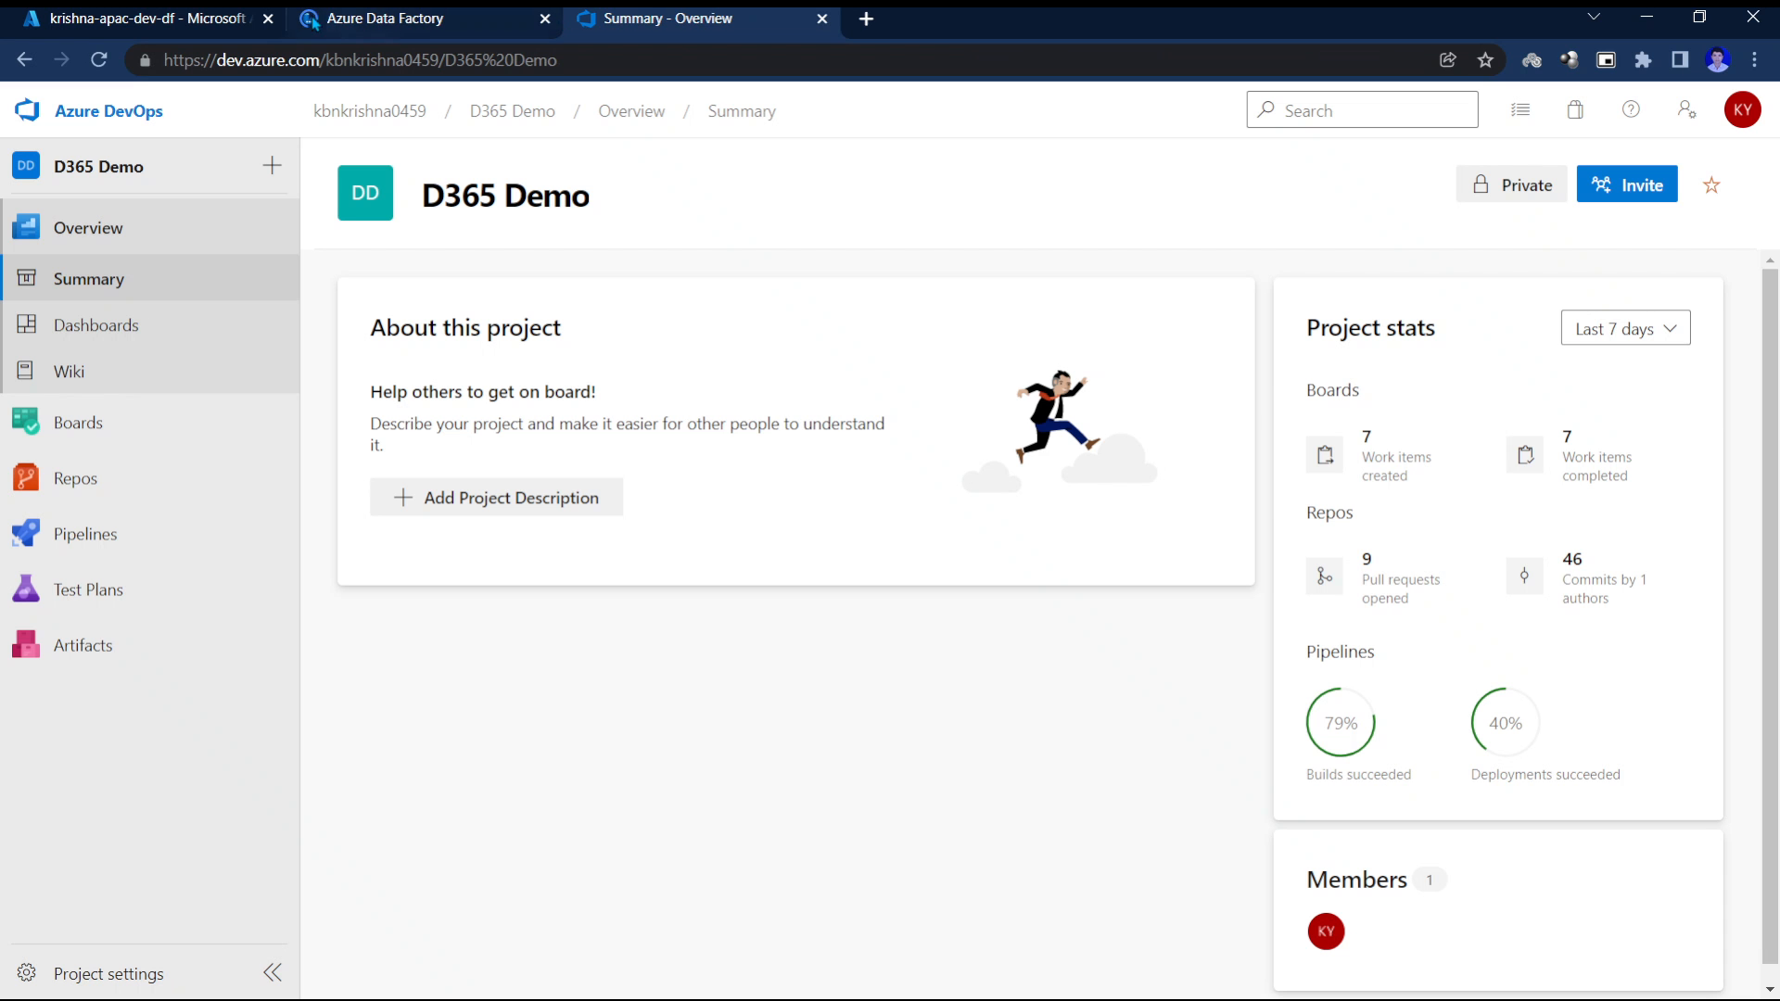
{"action": "left_click", "coordinate": [326, 17]}
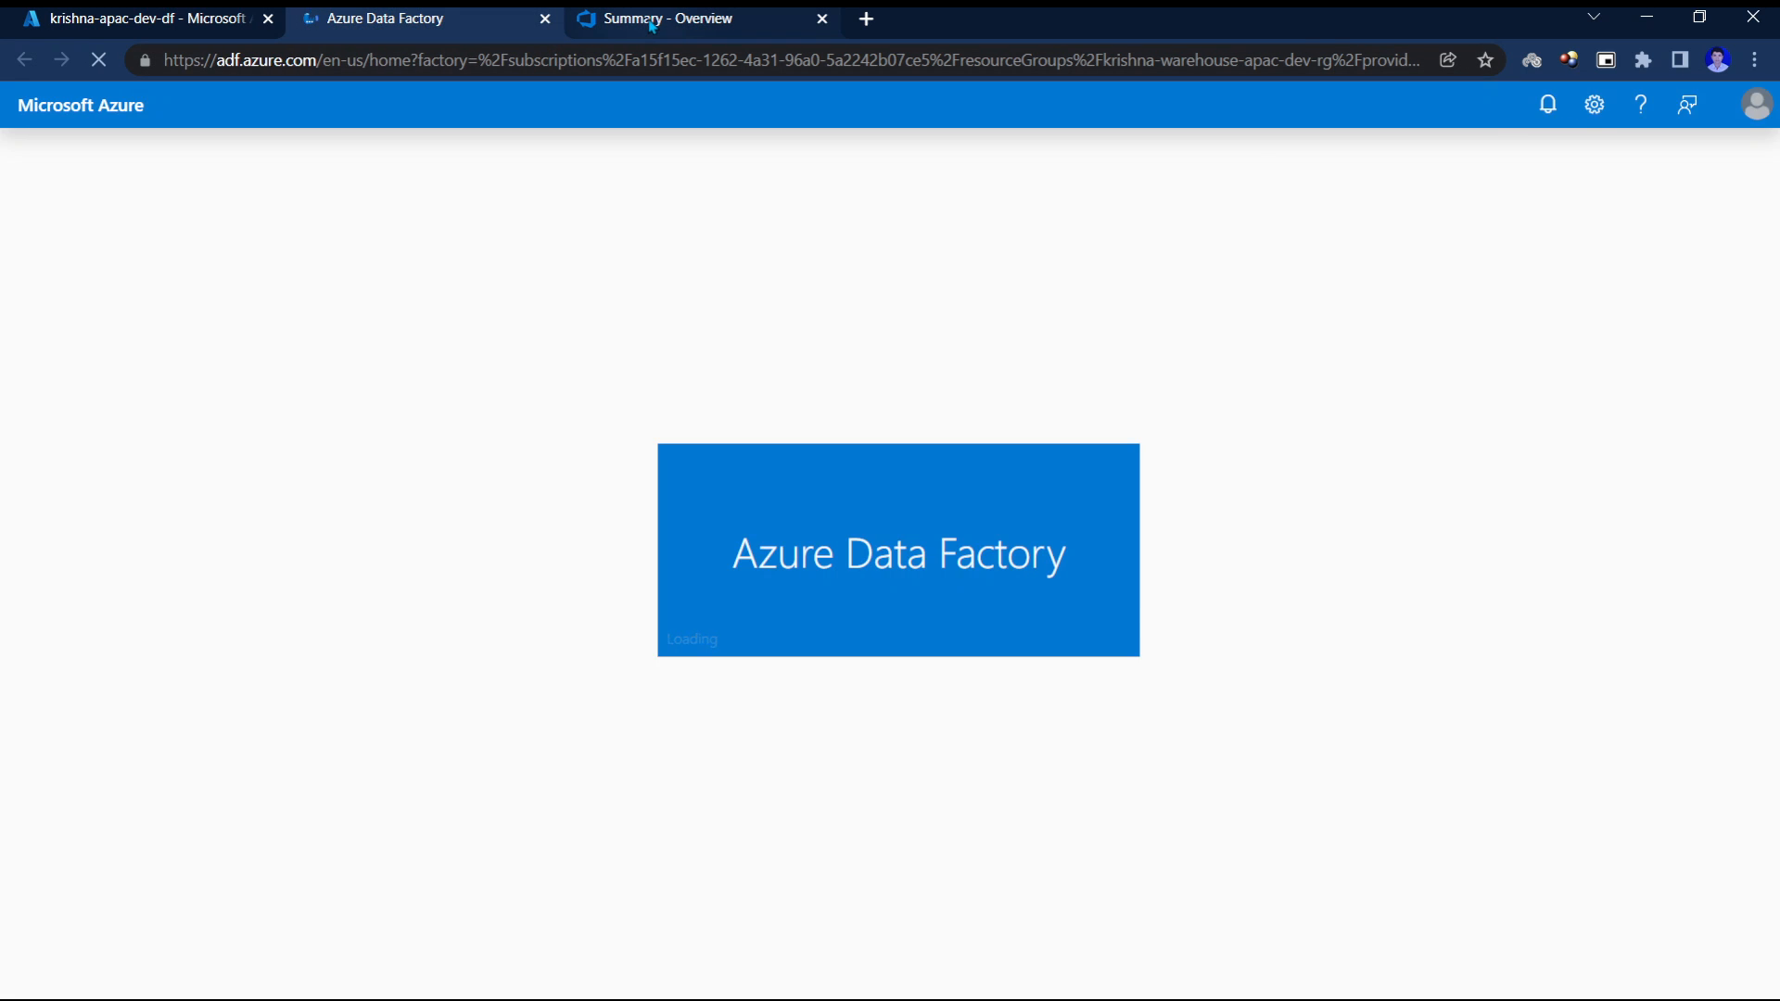
{"action": "left_click", "coordinate": [603, 18]}
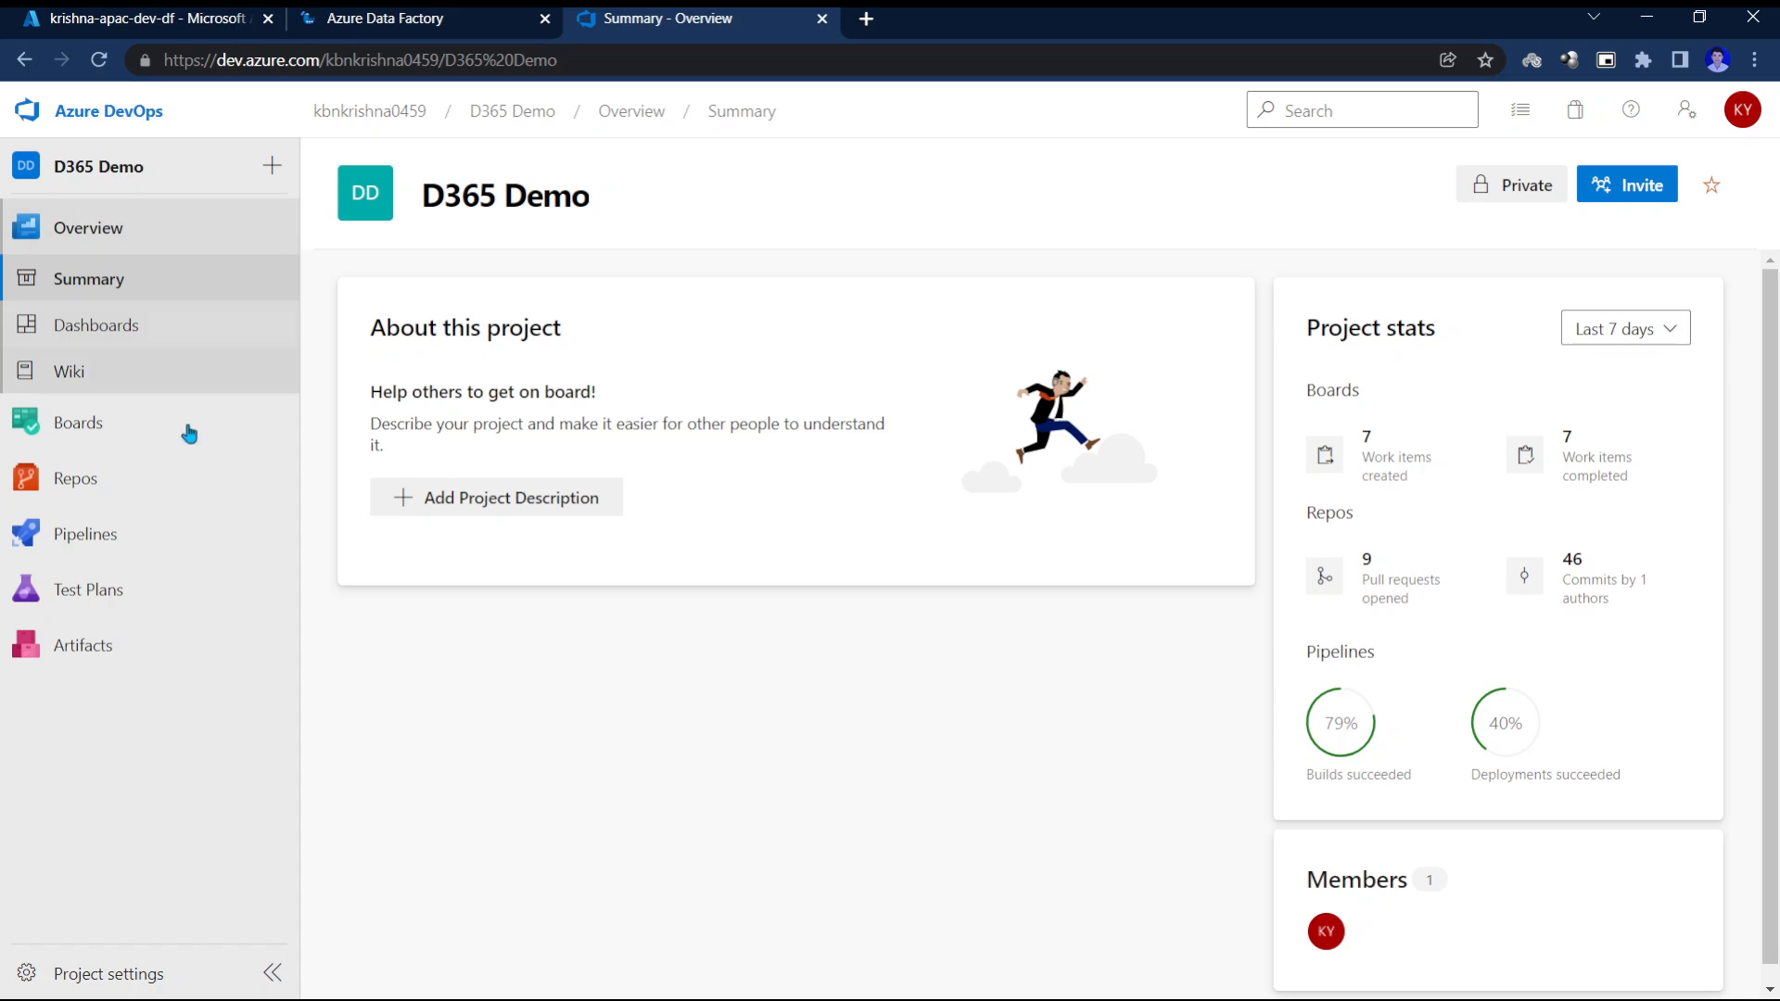
{"action": "mouse_move", "coordinate": [122, 471]}
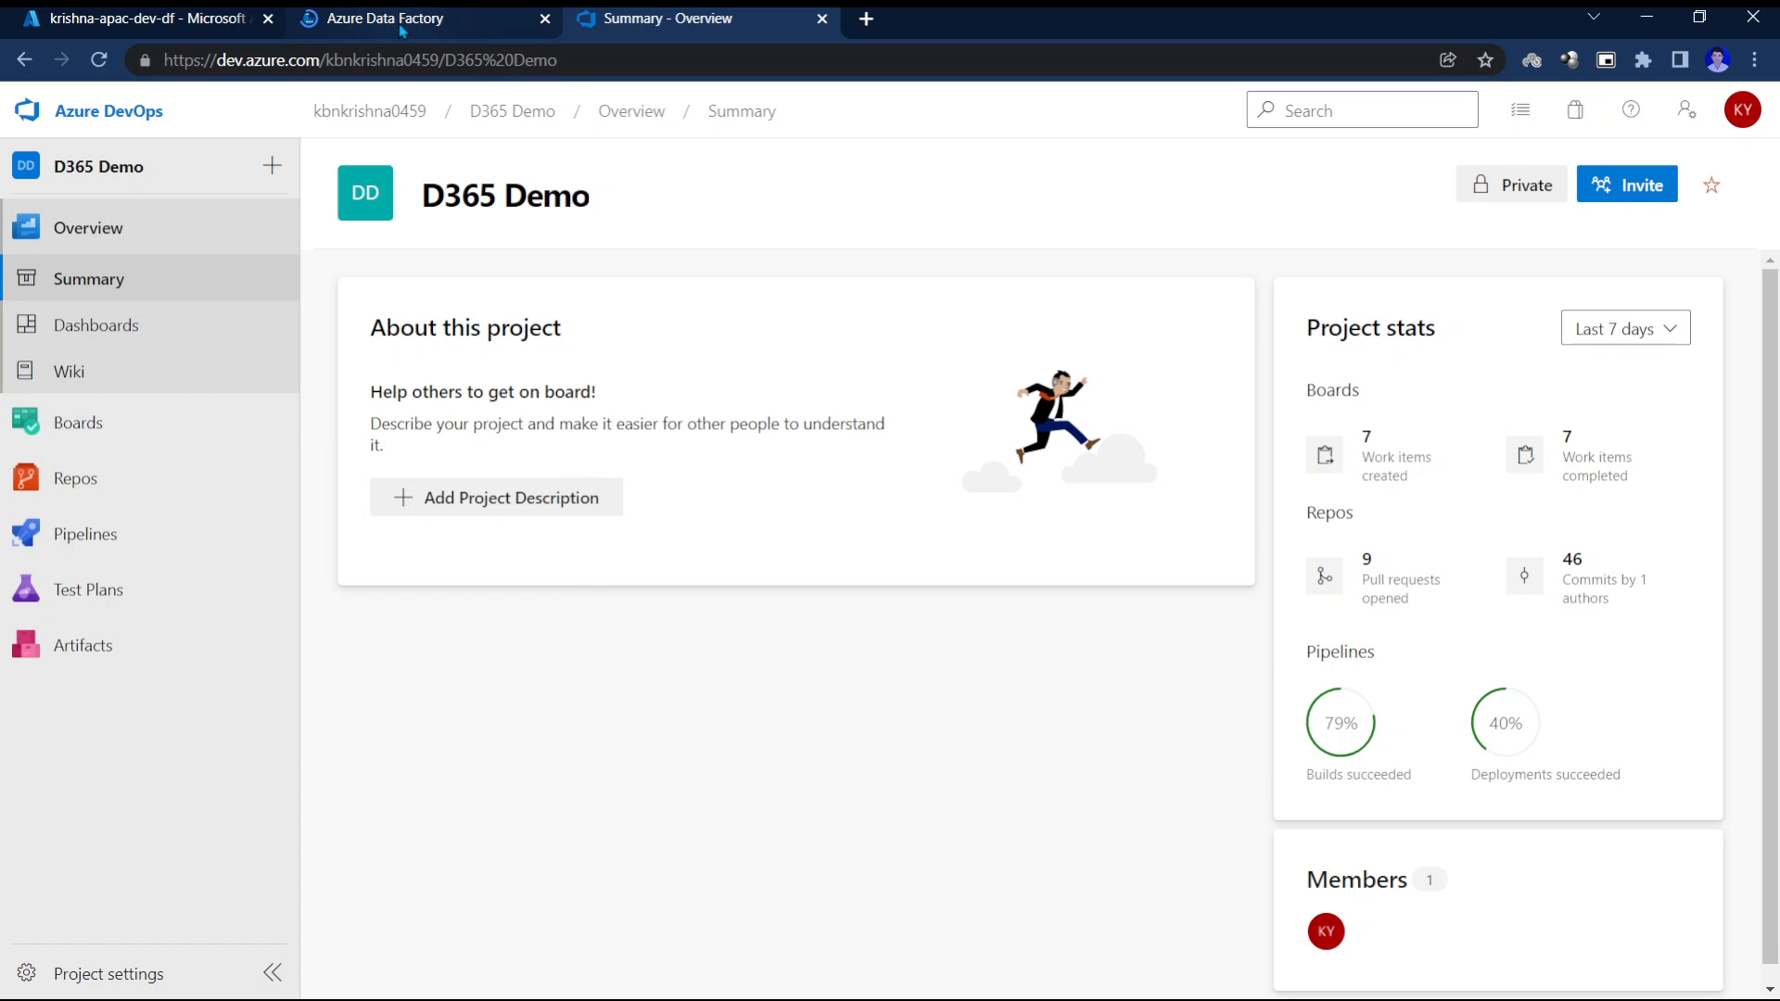
{"action": "left_click", "coordinate": [252, 473]}
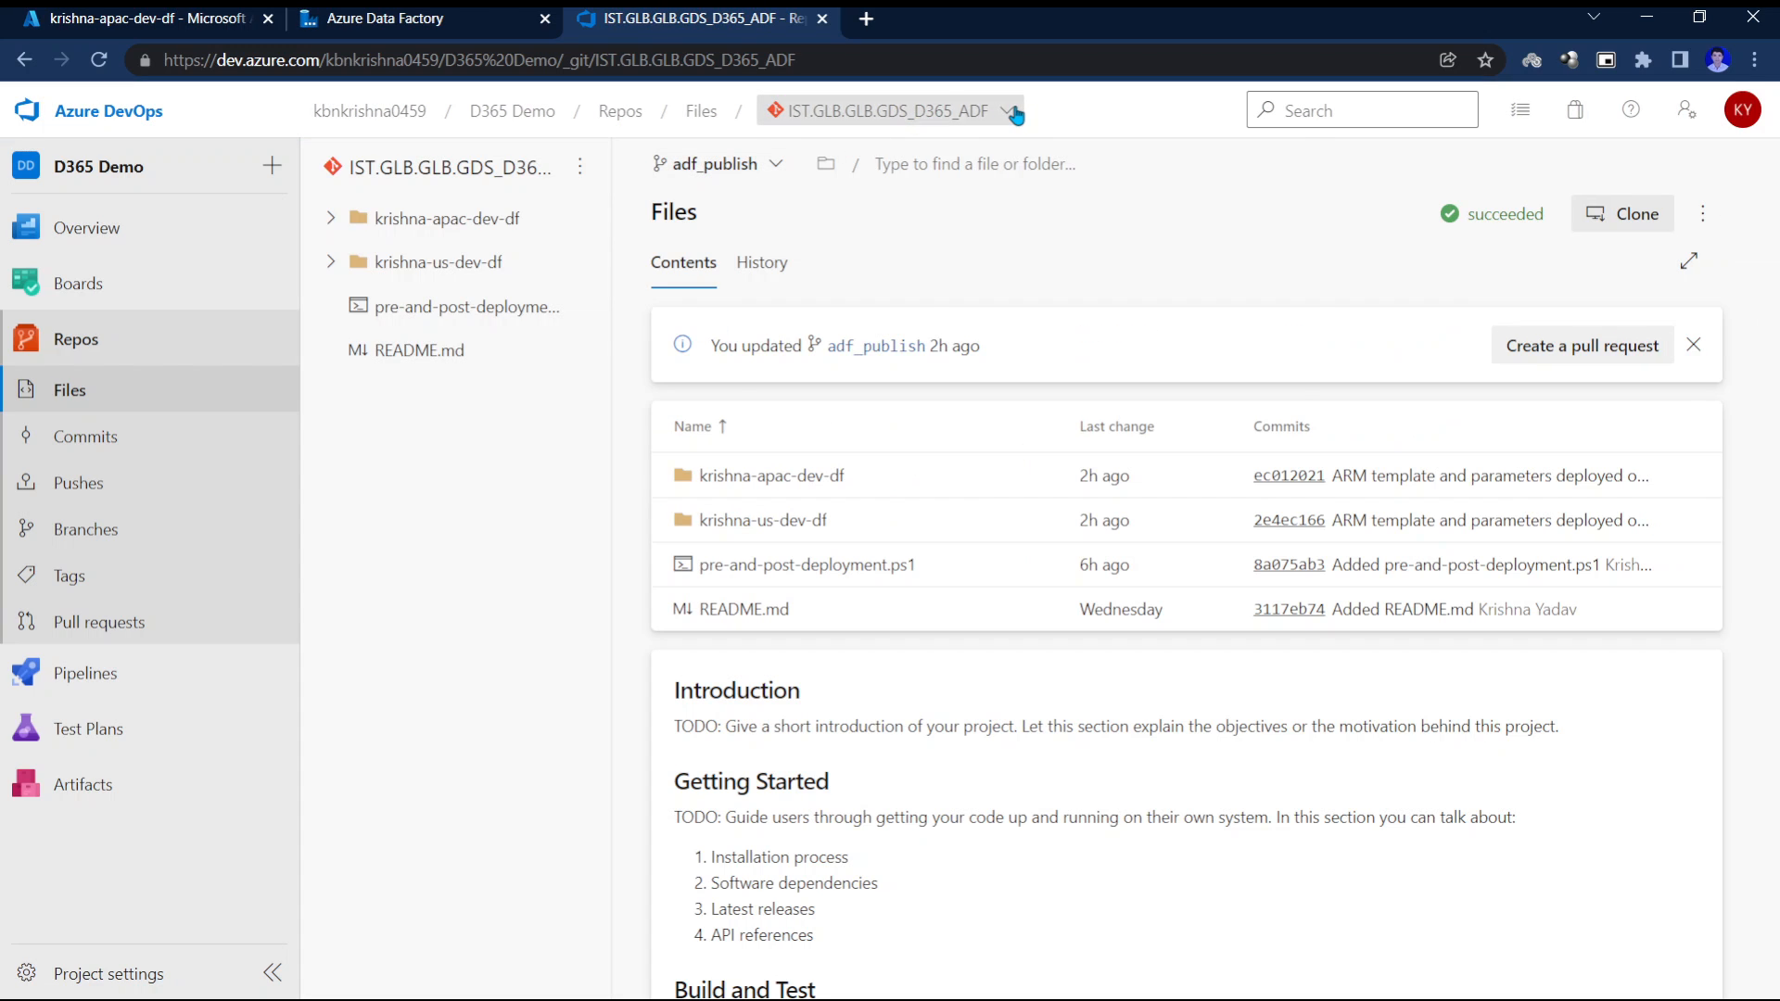
{"action": "left_click", "coordinate": [1008, 111]}
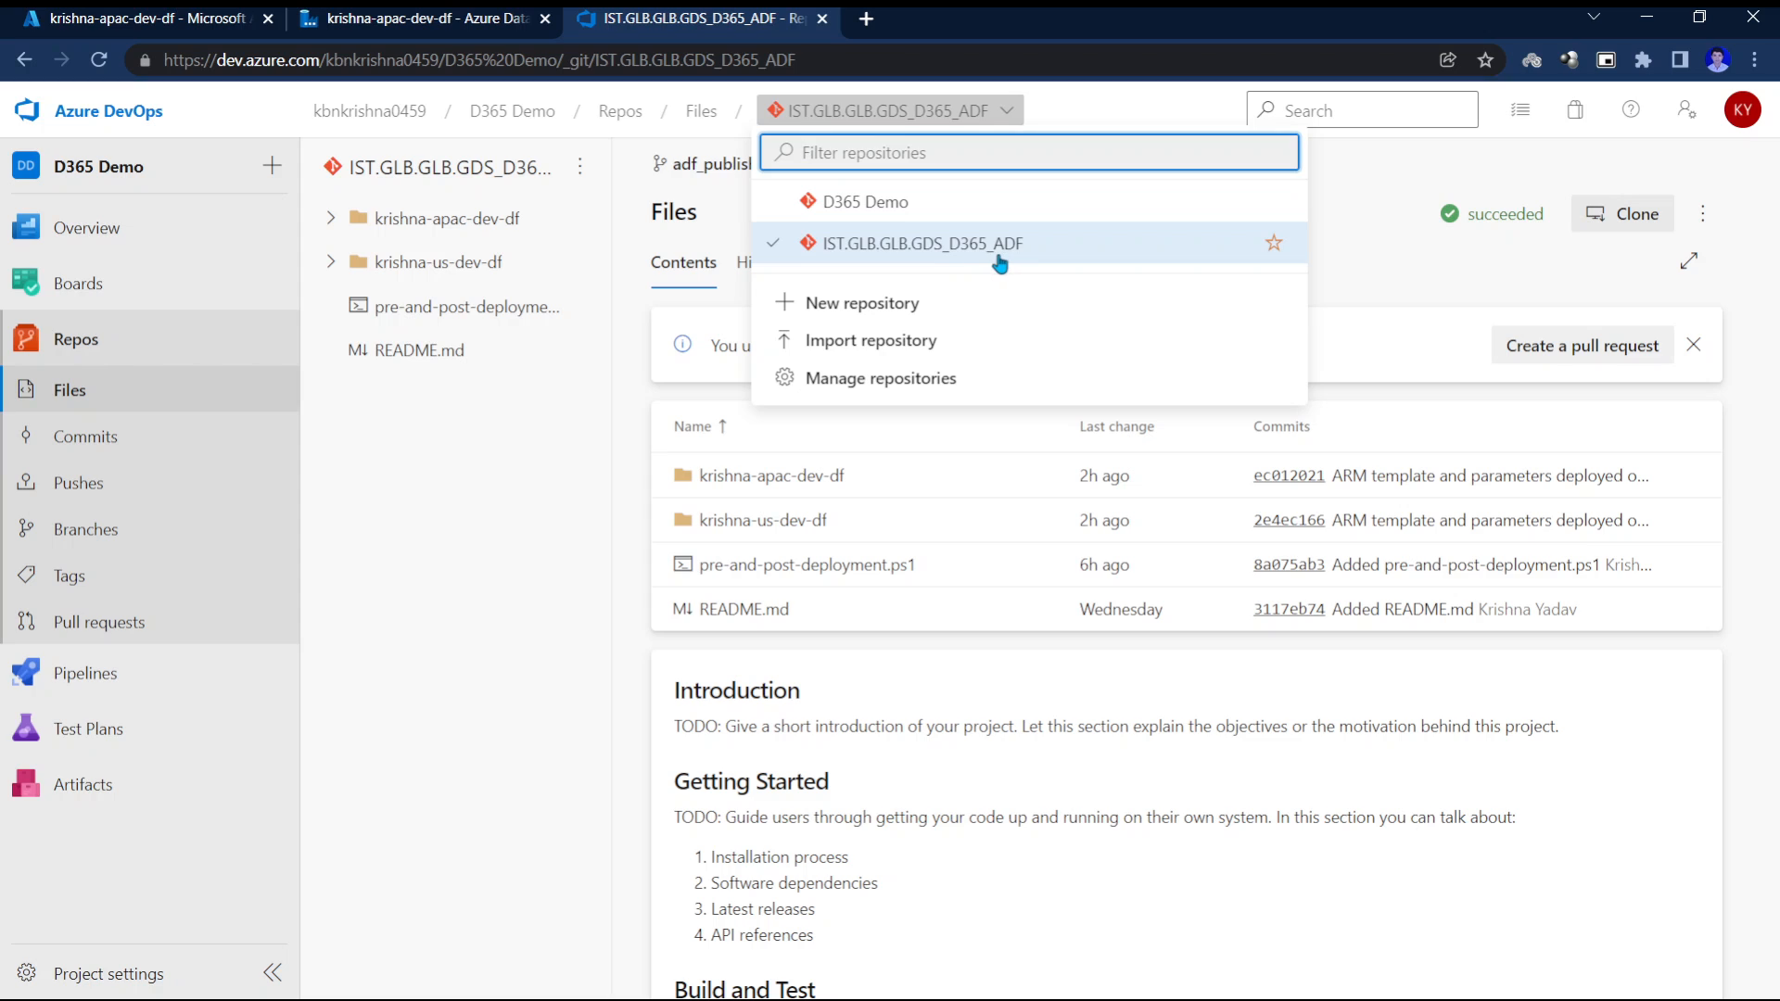
{"action": "left_click", "coordinate": [620, 425]}
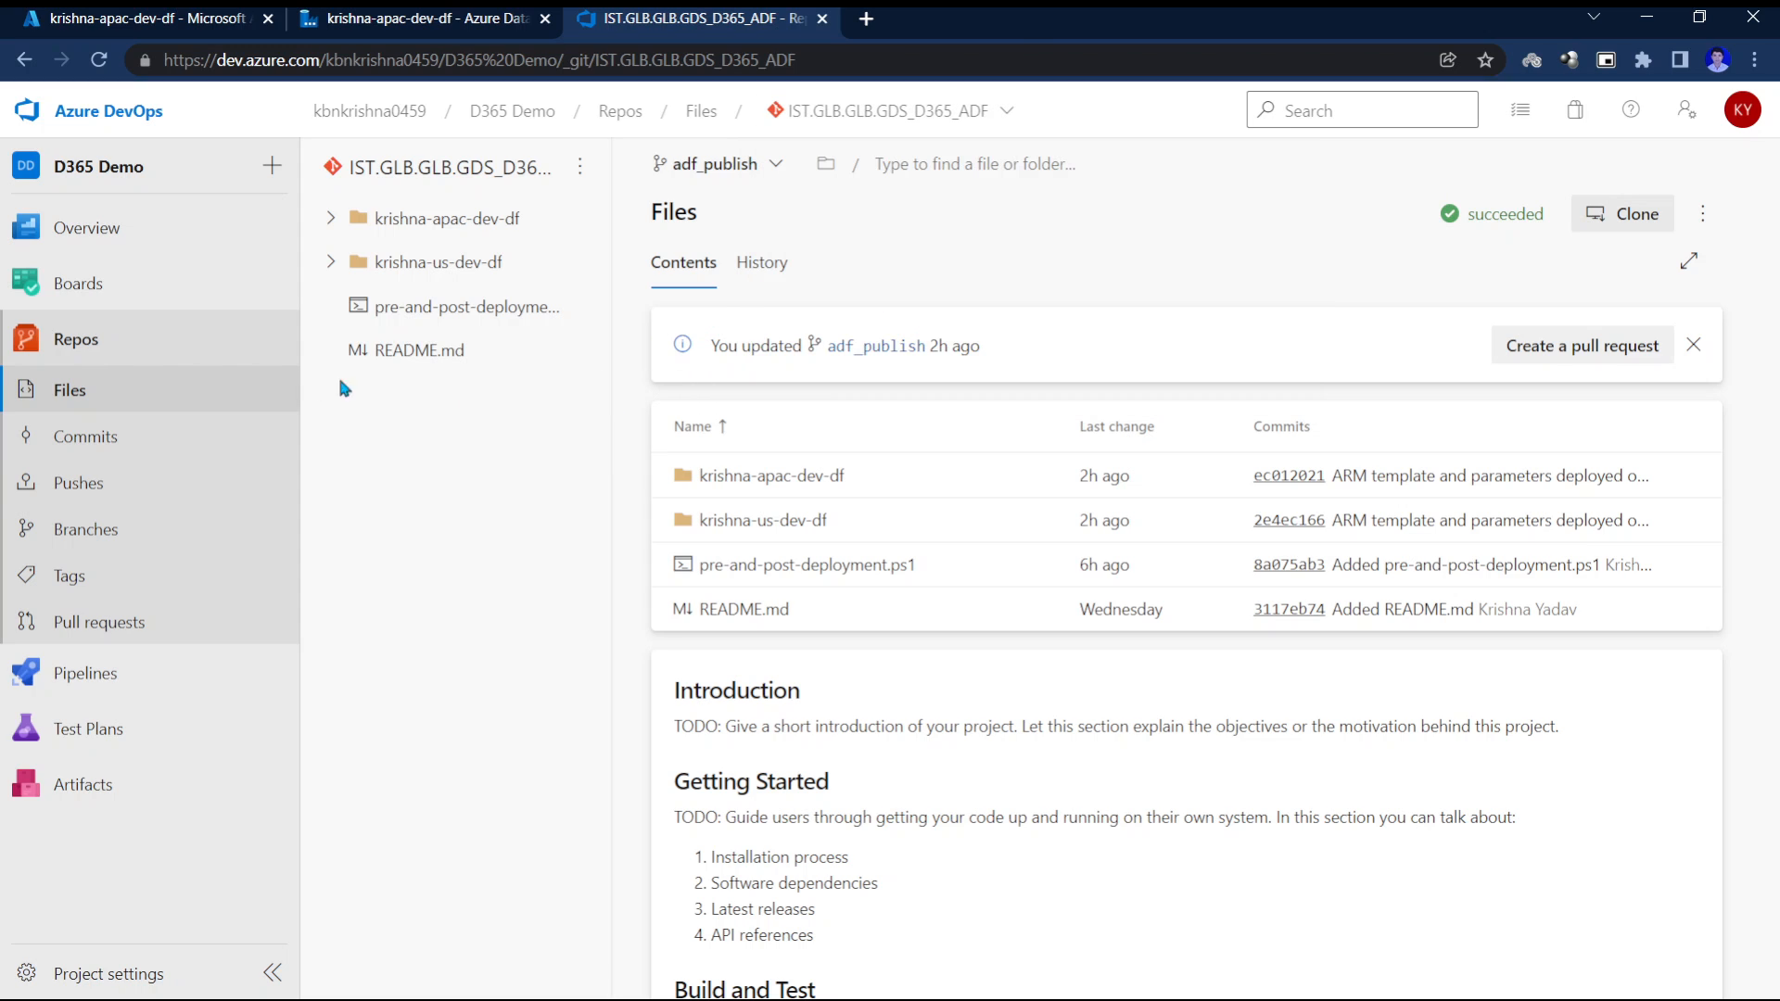
Open the repository's branches and review the branch policies set on the main branch.
{"action": "left_click", "coordinate": [83, 529]}
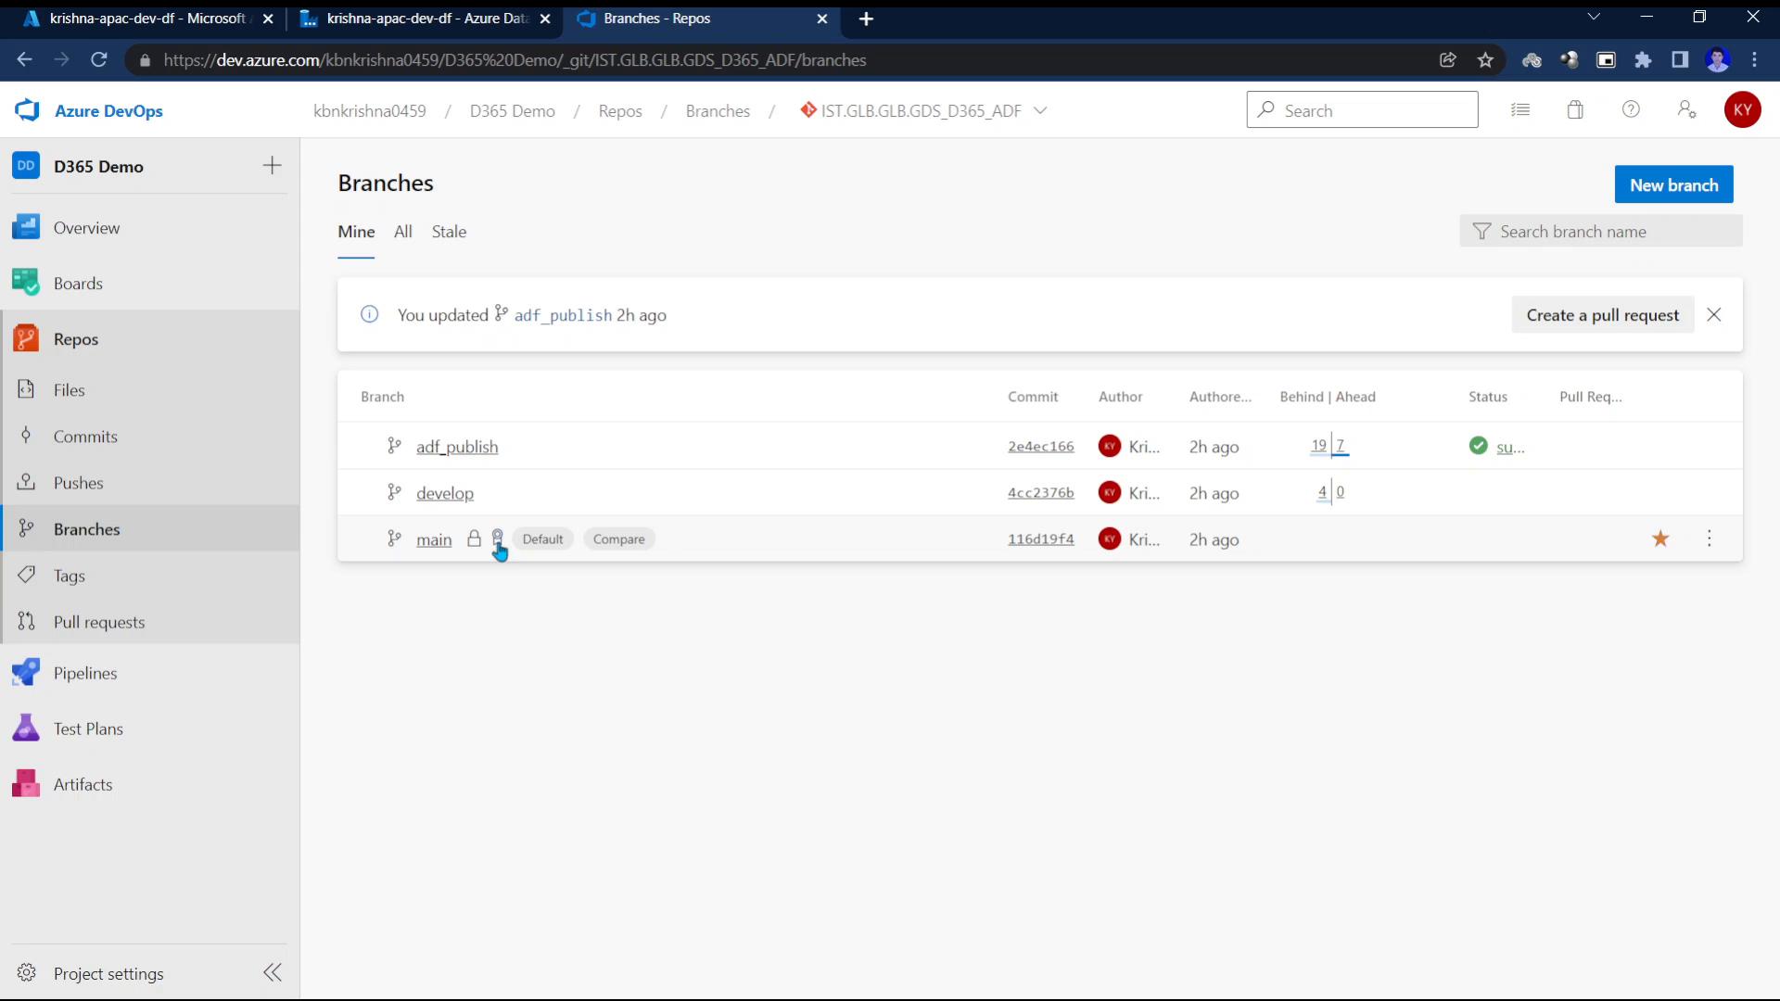
{"action": "left_click", "coordinate": [1710, 538]}
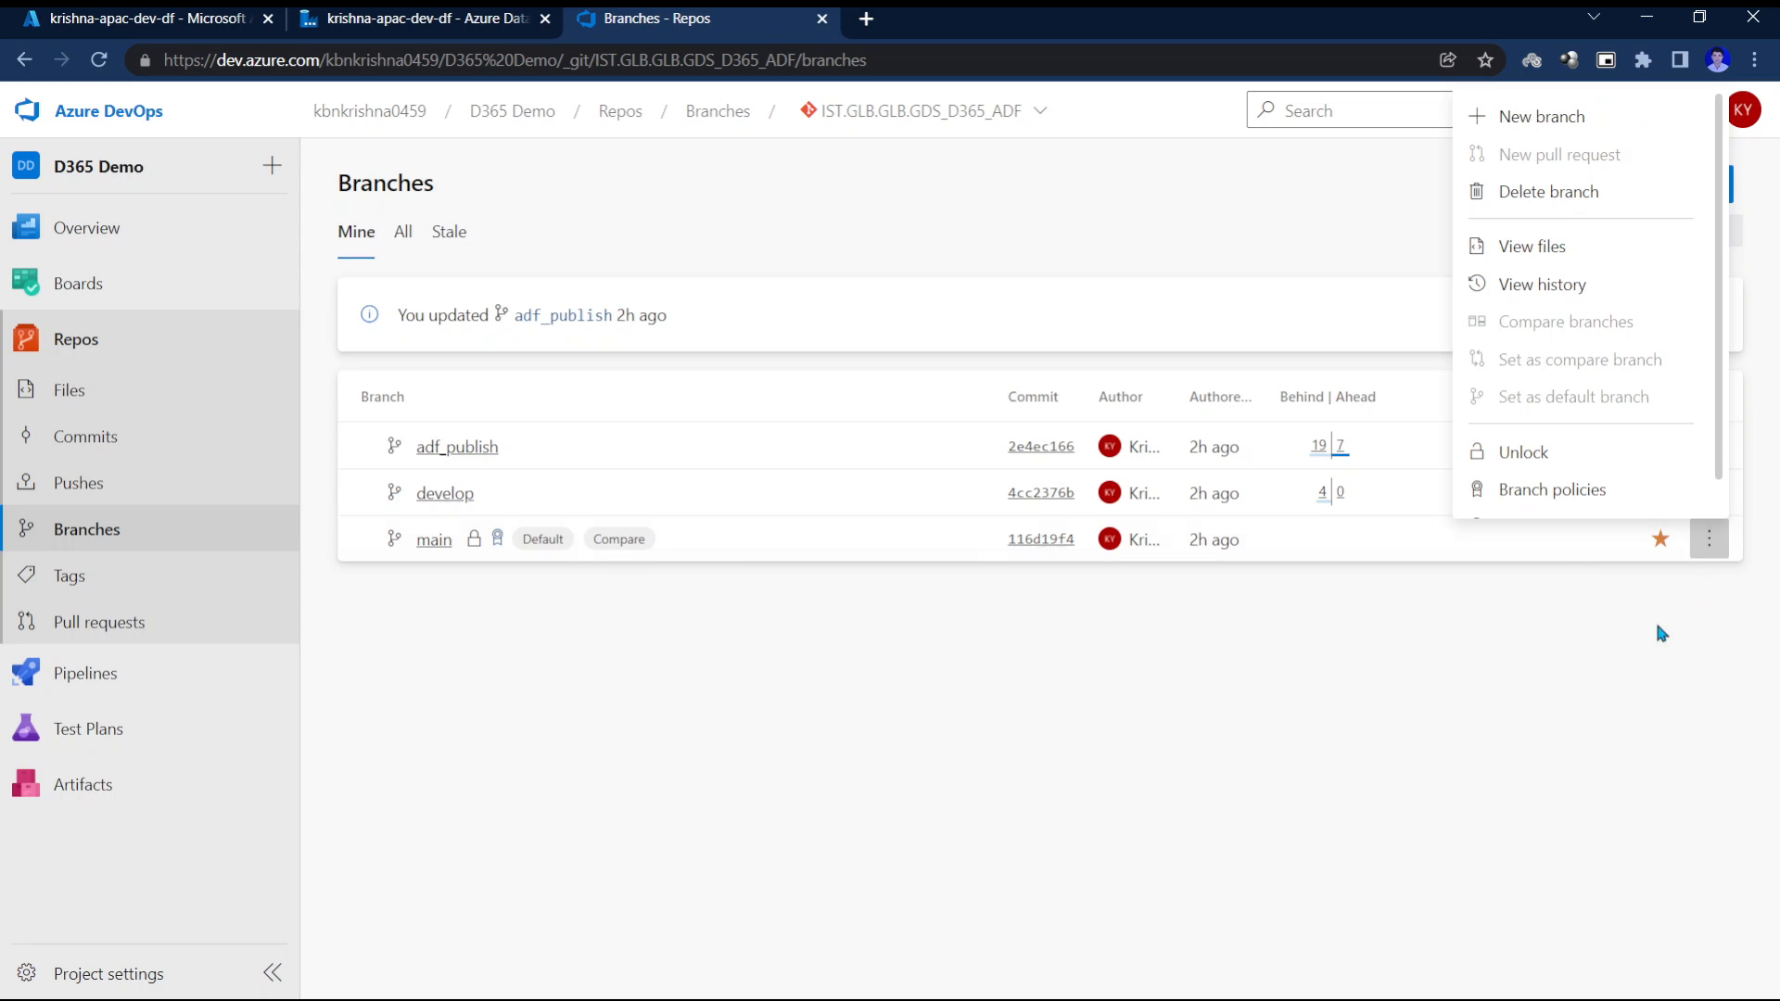
{"action": "left_click", "coordinate": [1573, 491]}
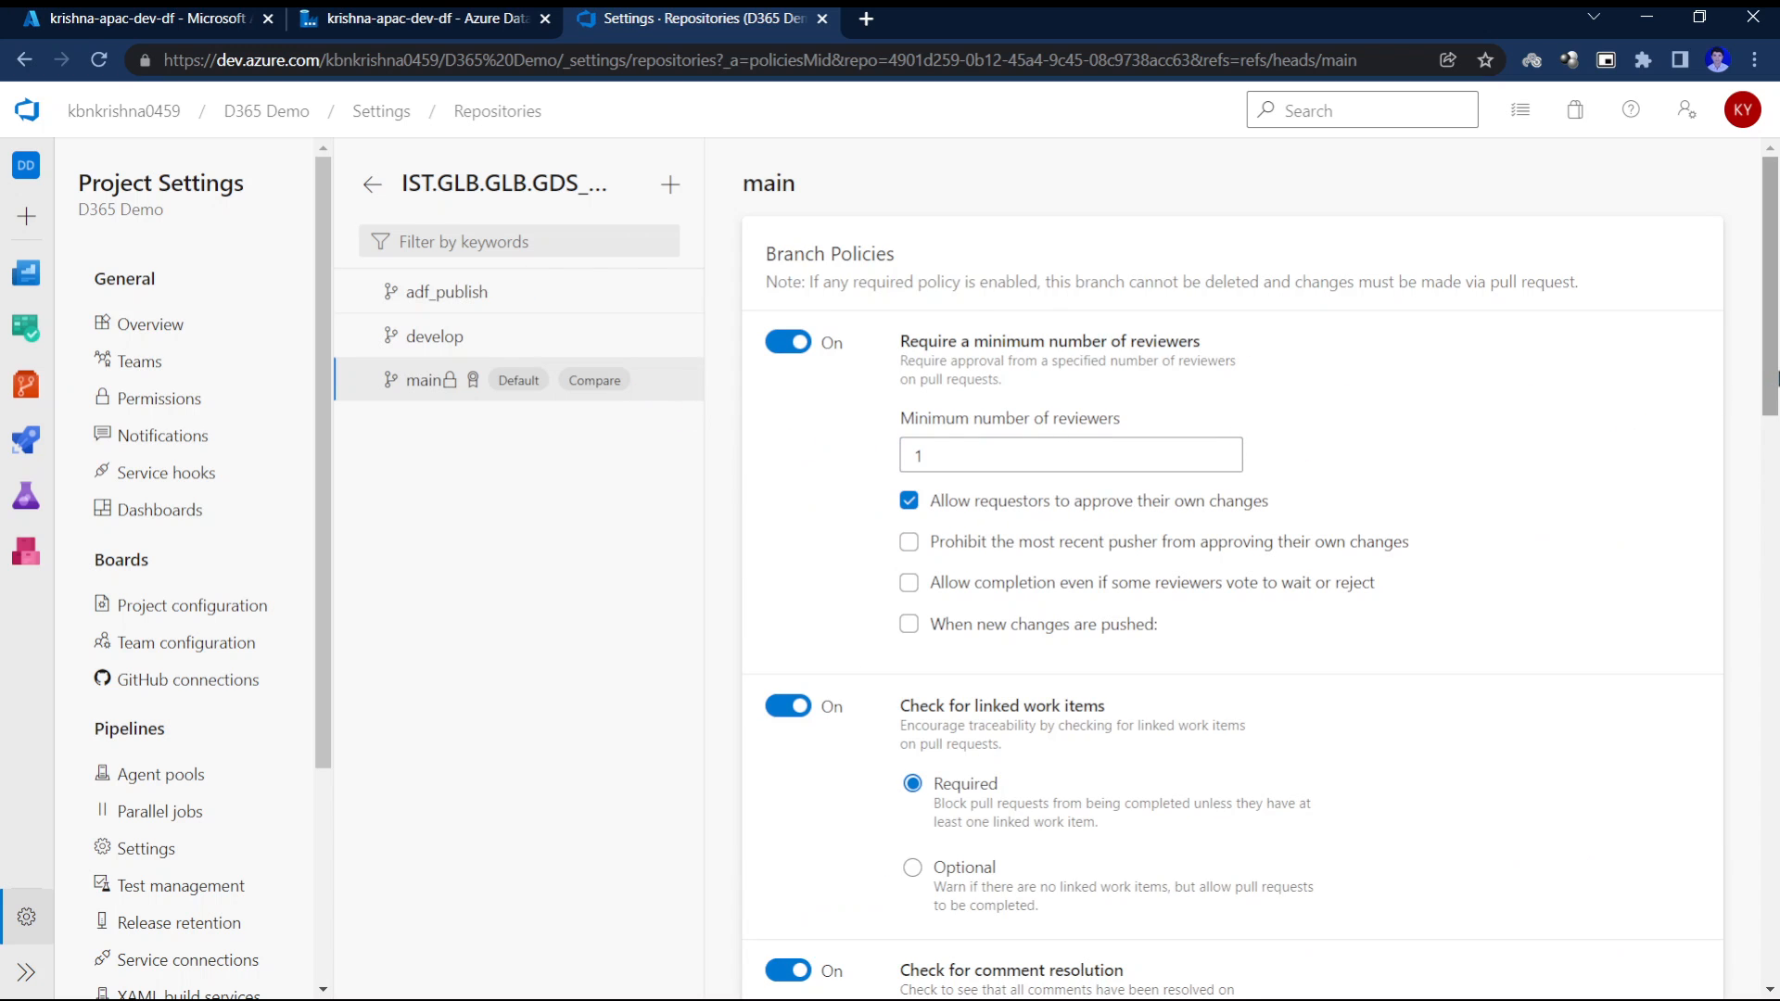
{"action": "left_click_drag", "start_coordinate": [1770, 390], "coordinate": [468, 377]}
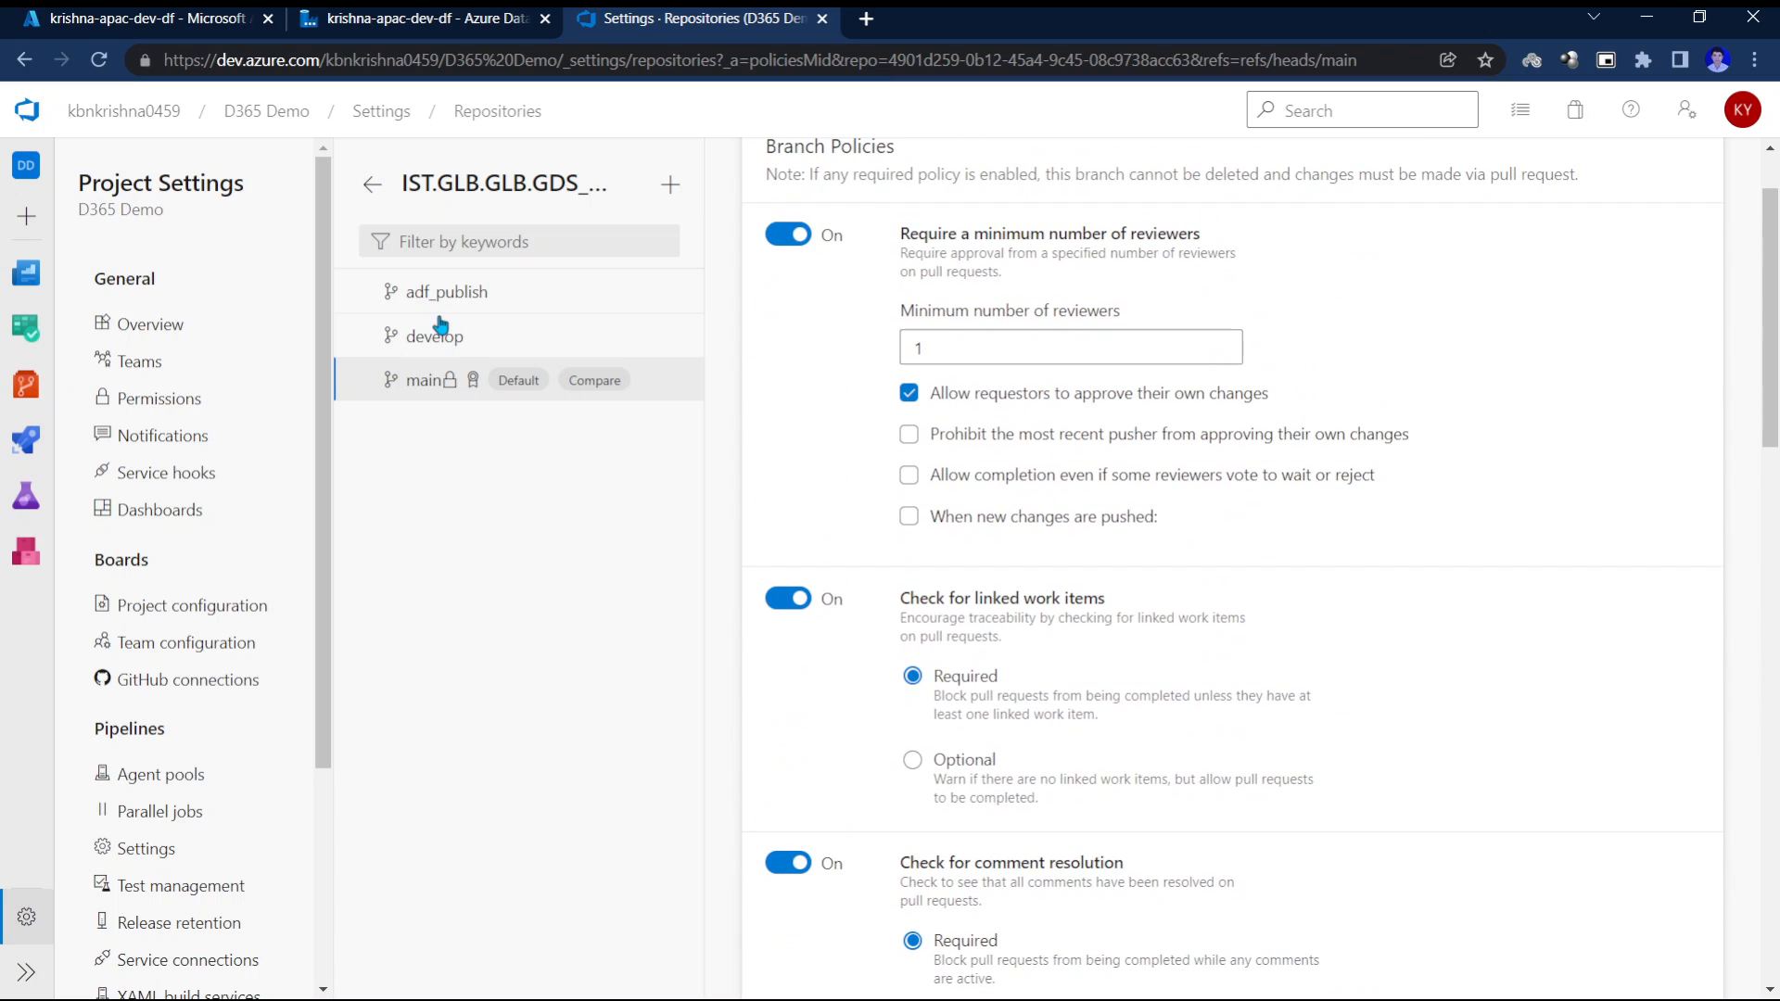
{"action": "left_click", "coordinate": [440, 327]}
{"action": "left_click", "coordinate": [419, 389]}
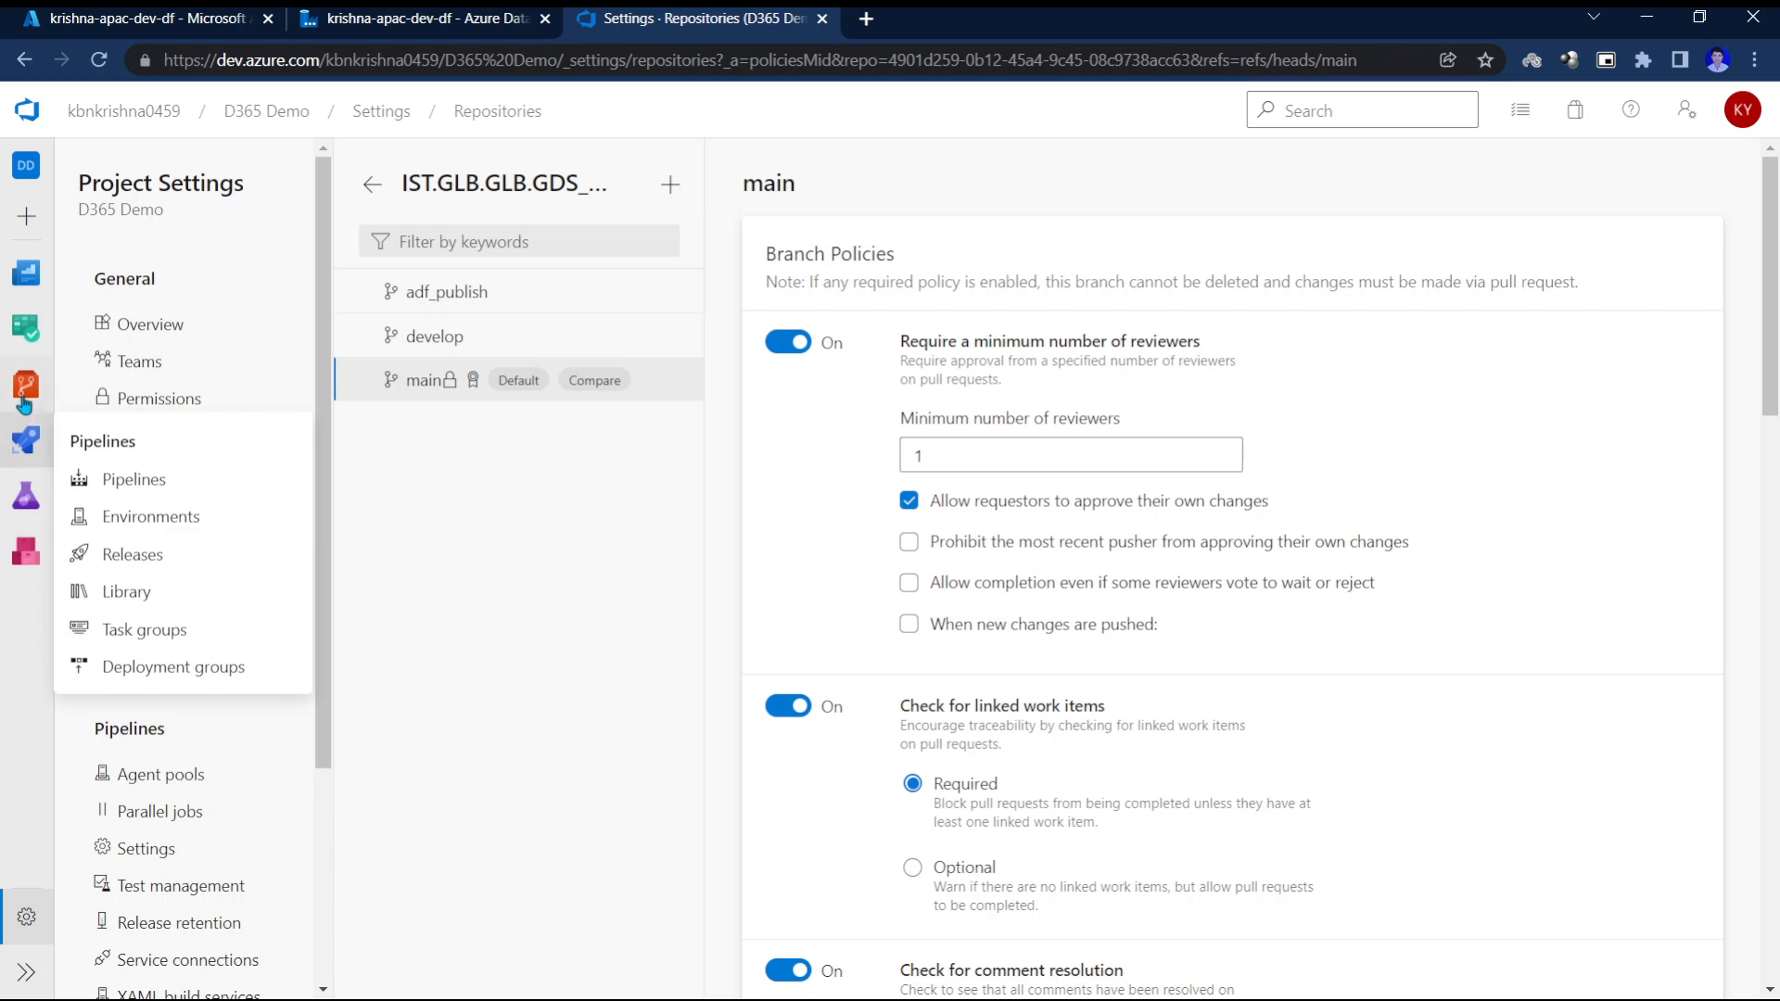
Return to the repository's branch list and review the adf_publish, develop and main branches.
{"action": "mouse_move", "coordinate": [26, 384]}
{"action": "left_click", "coordinate": [140, 547]}
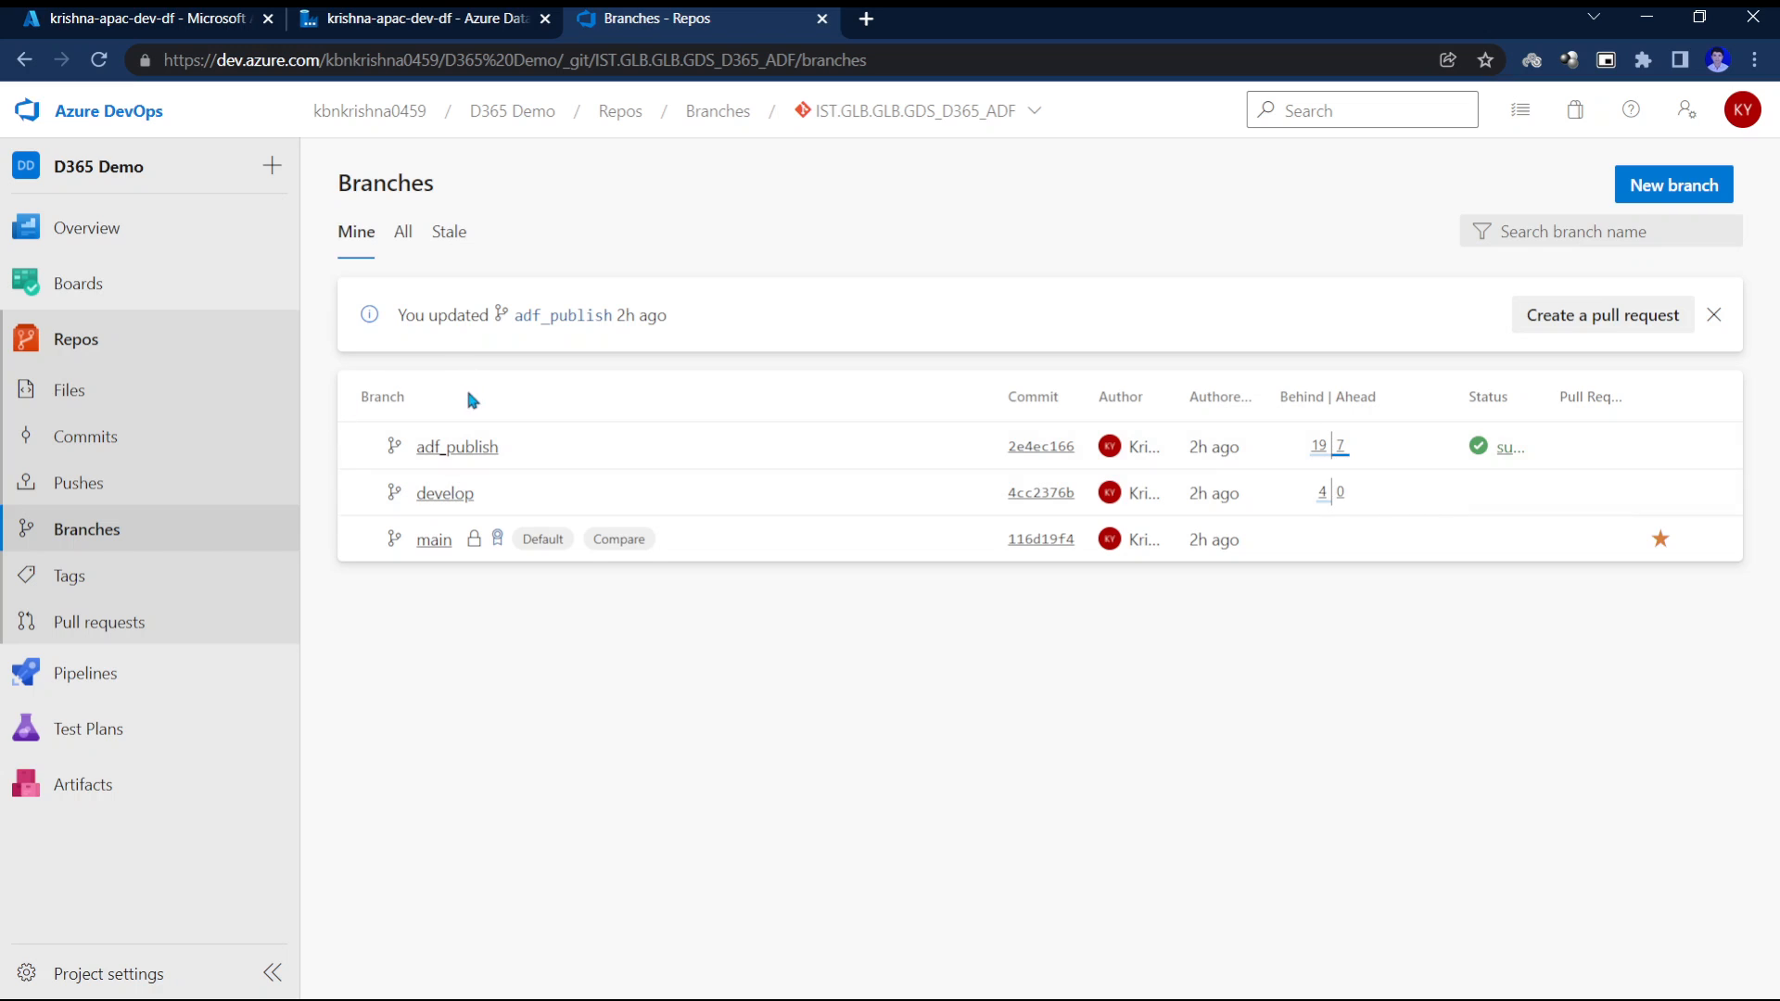
{"action": "left_click", "coordinate": [433, 16]}
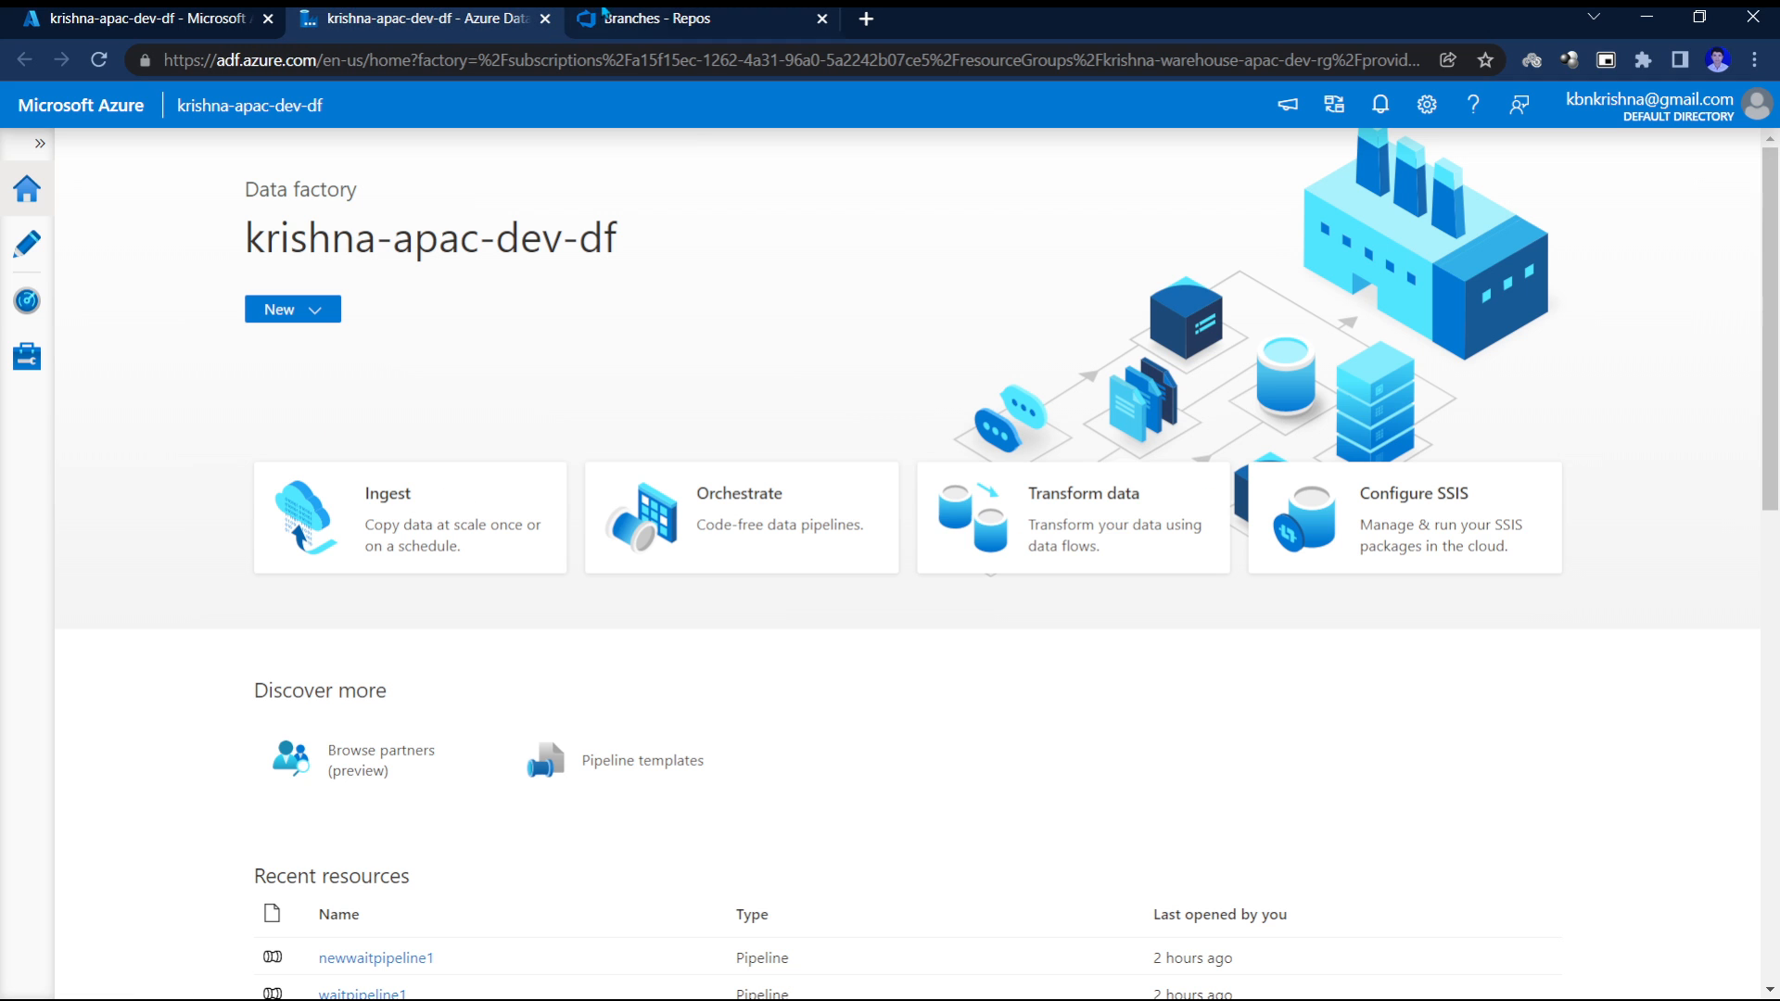
{"action": "left_click", "coordinate": [607, 17]}
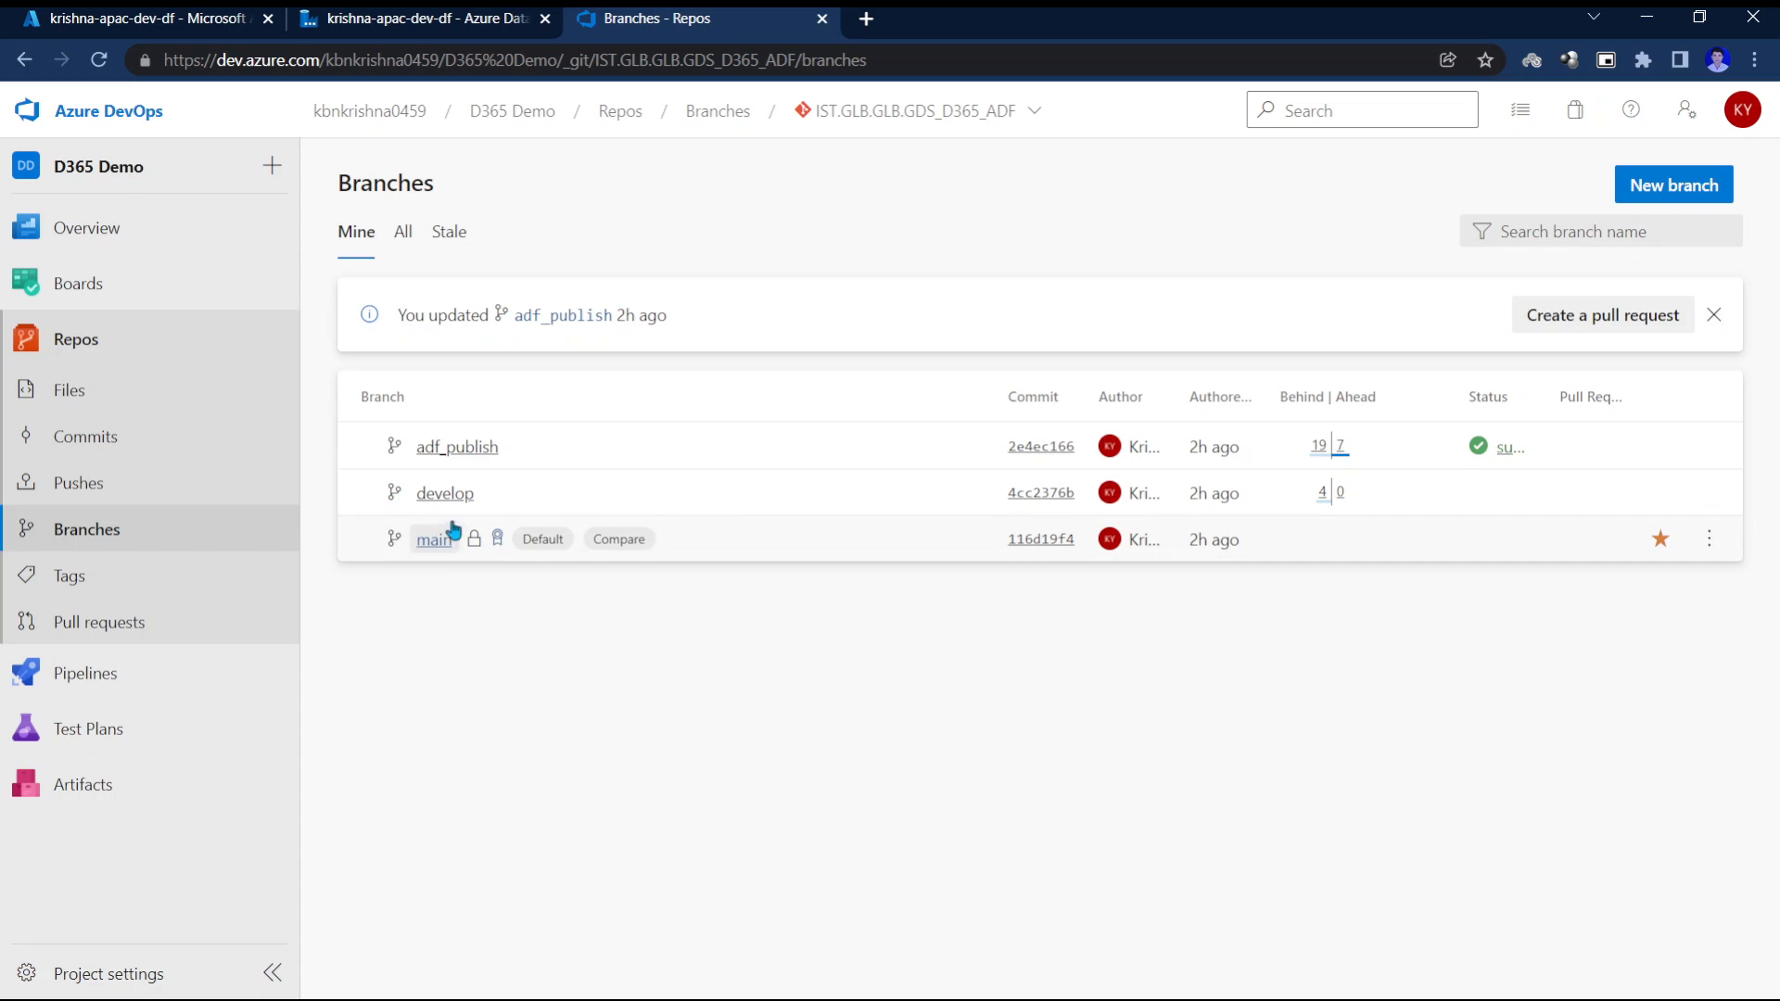
{"action": "mouse_move", "coordinate": [499, 549]}
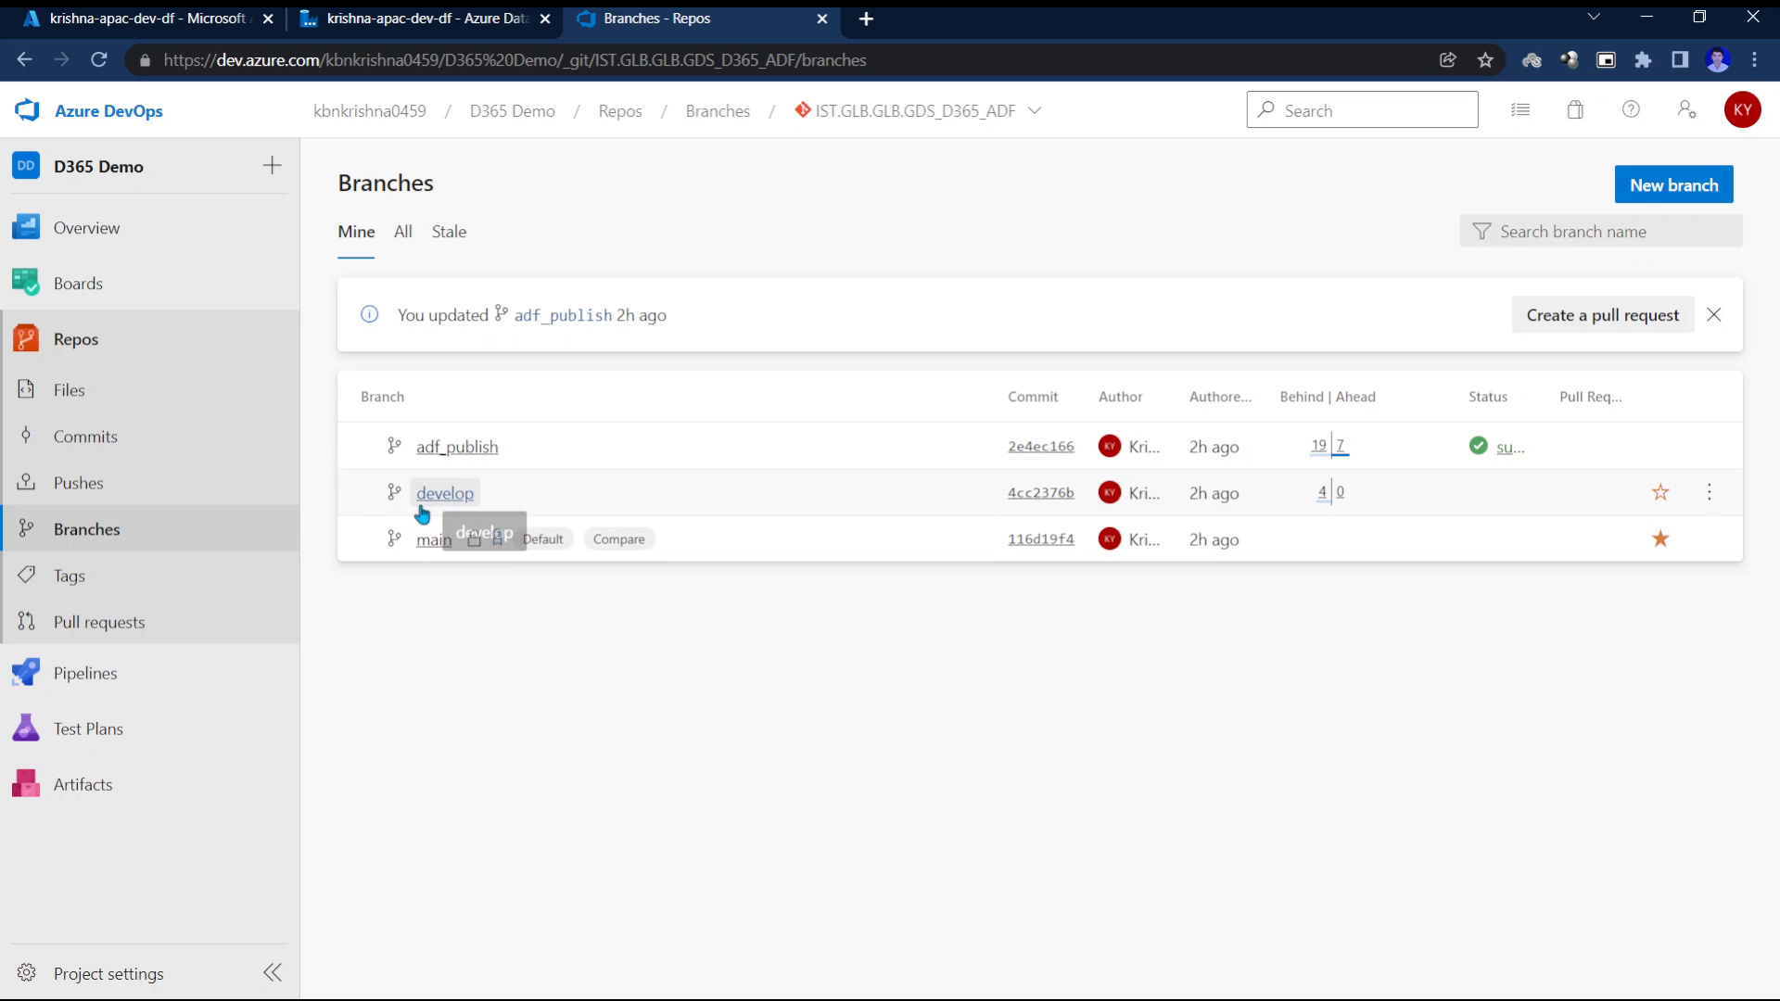
Switch to Azure Data Factory Studio, open the factory's Git configuration and compare it with the repository in Azure DevOps.
{"action": "left_click", "coordinate": [474, 33]}
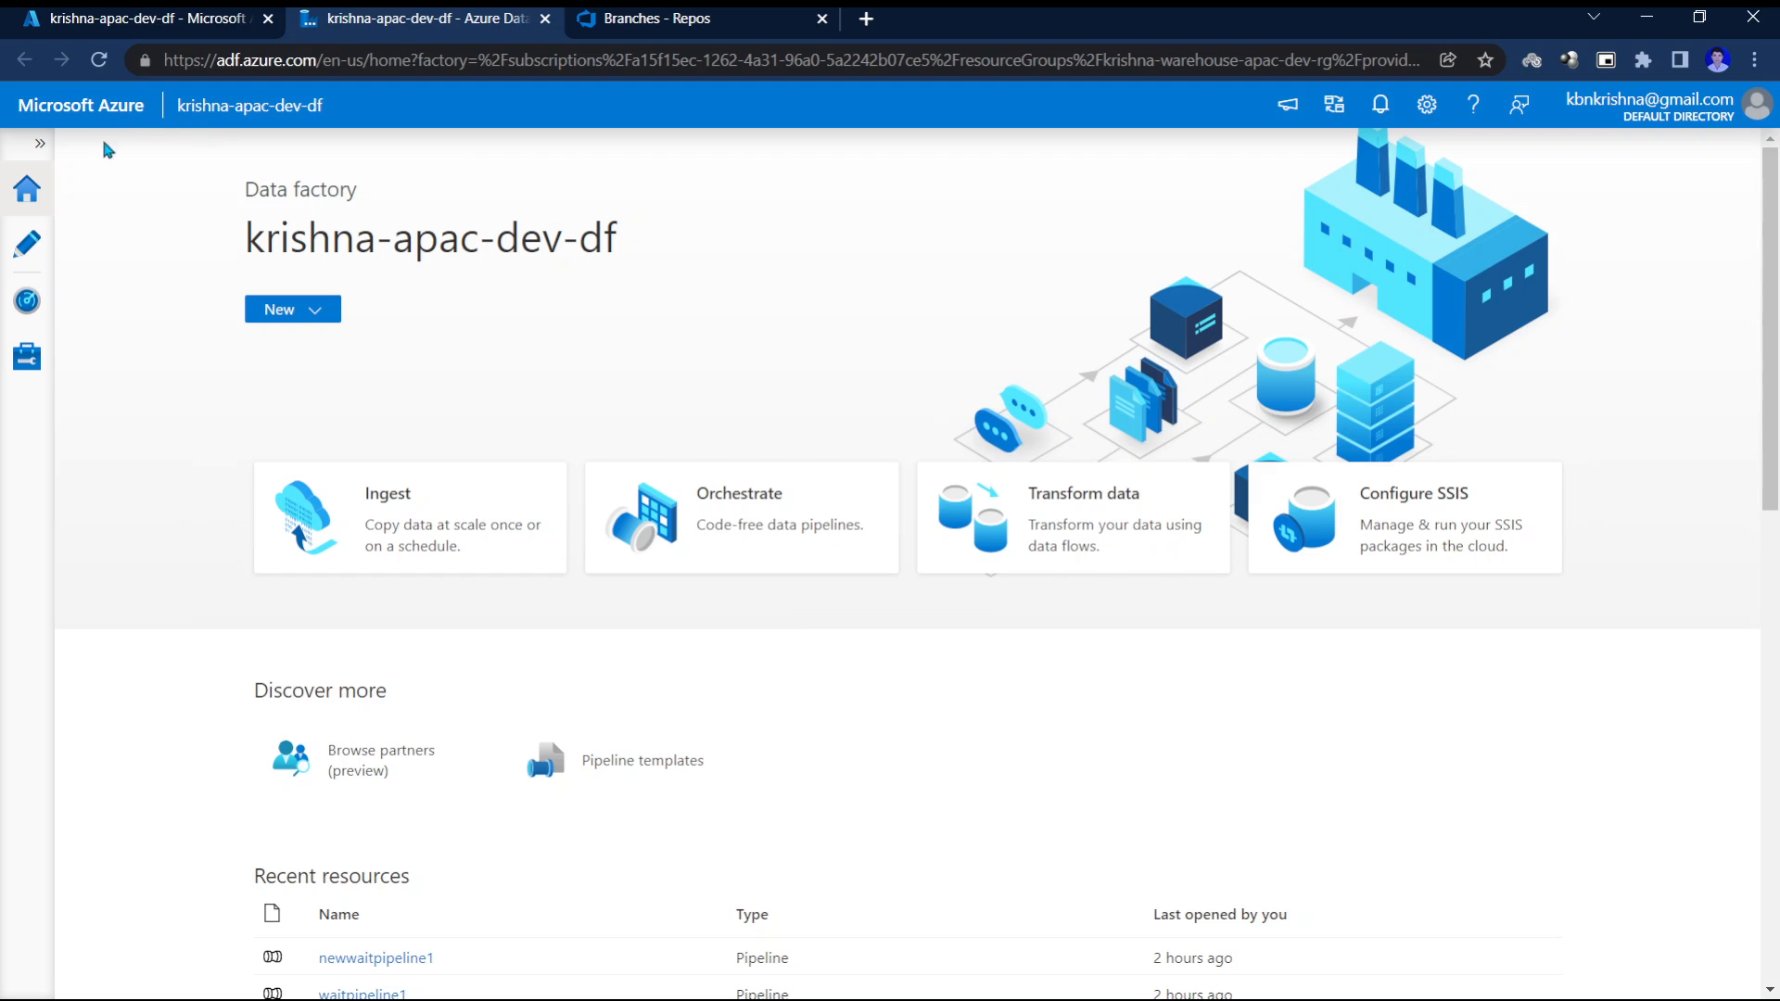
{"action": "left_click", "coordinate": [41, 246]}
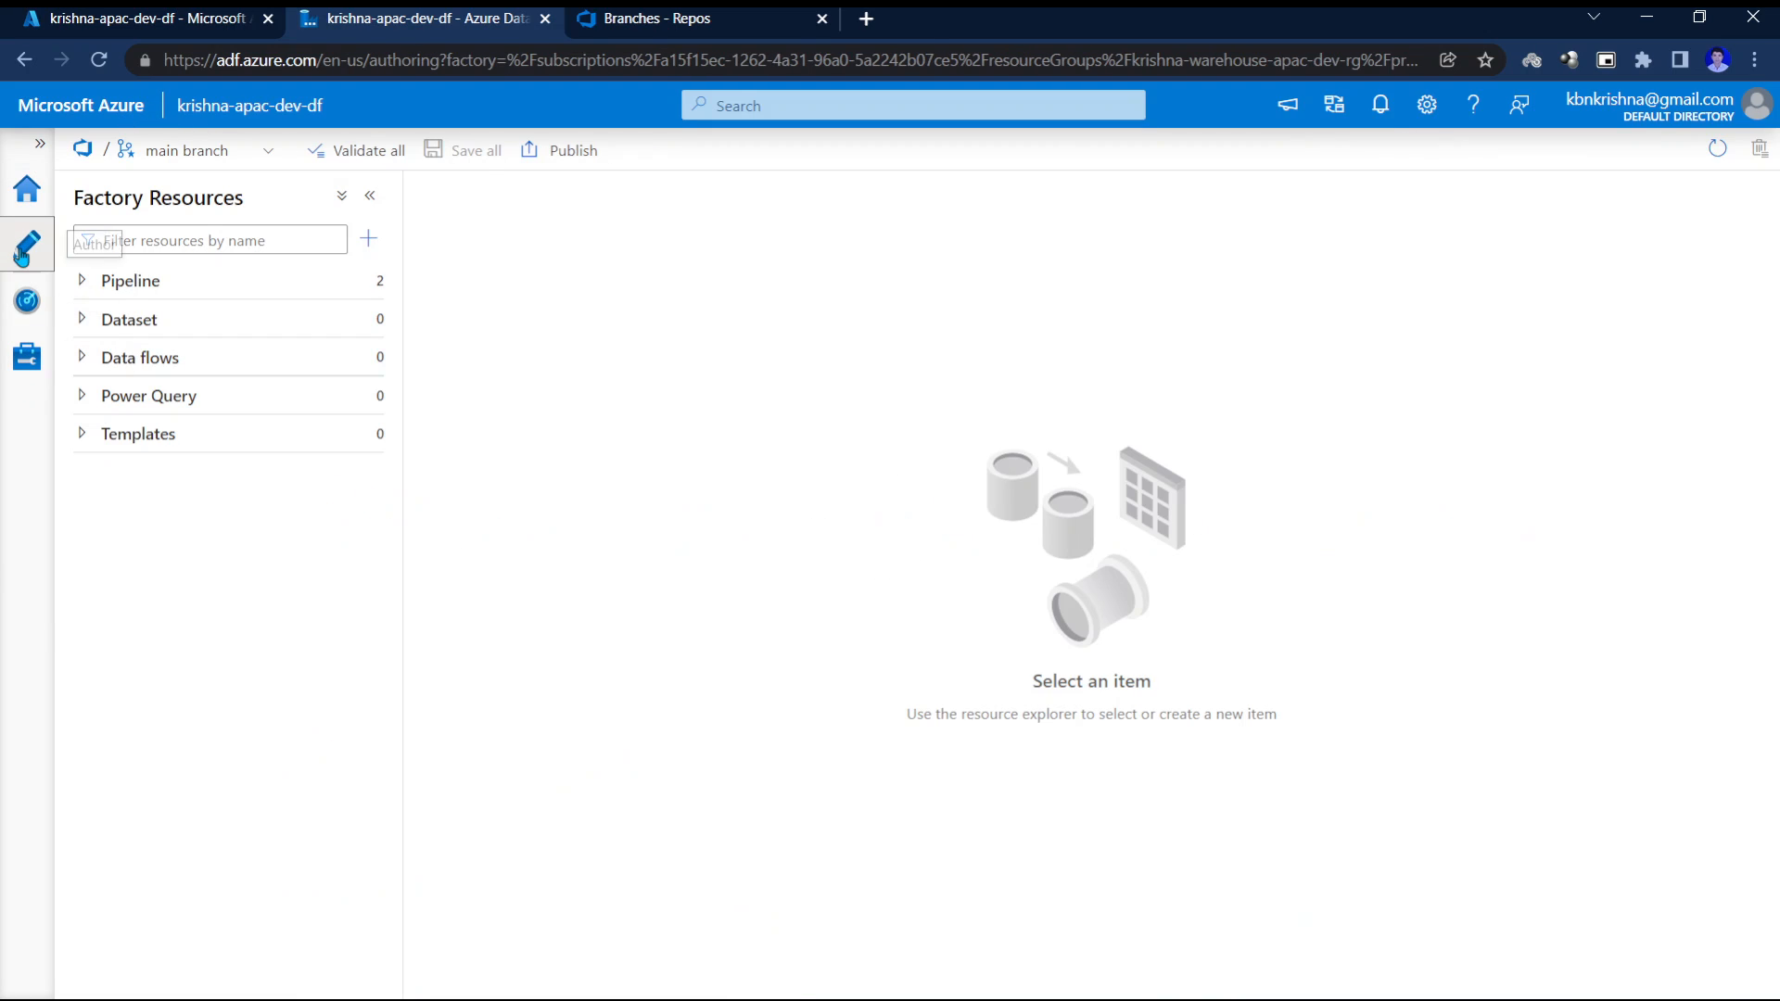
{"action": "left_click", "coordinate": [26, 360]}
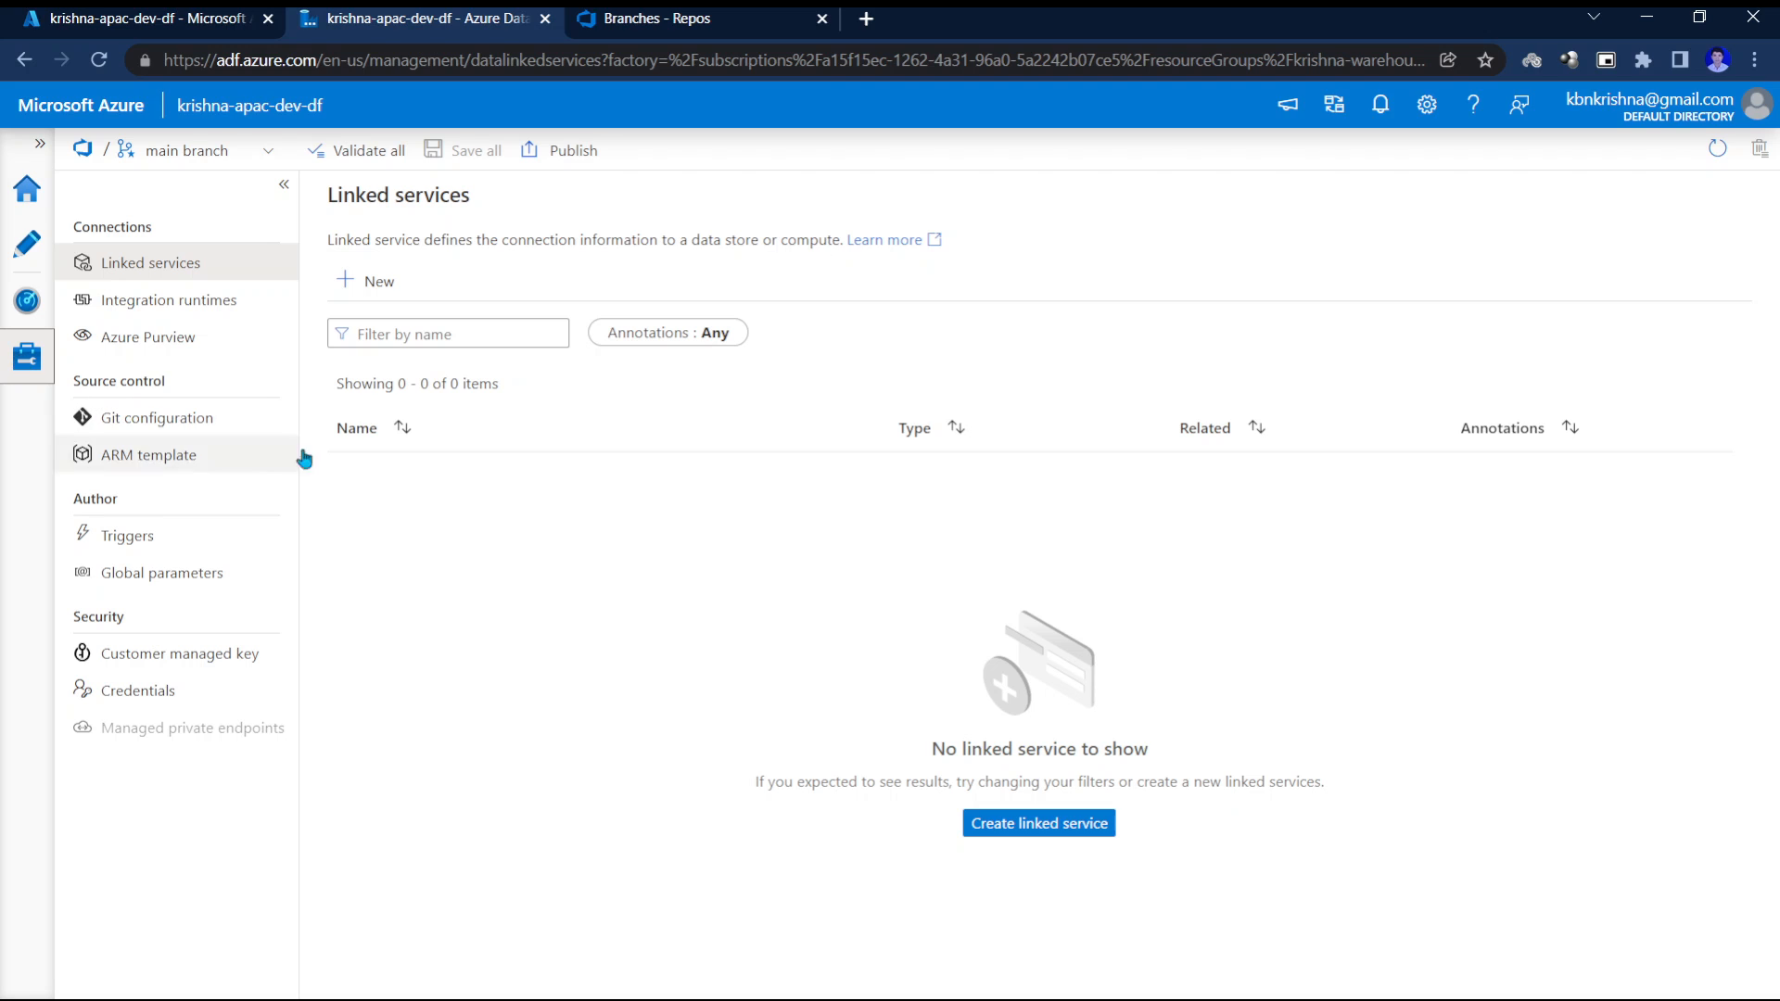
{"action": "left_click", "coordinate": [141, 417]}
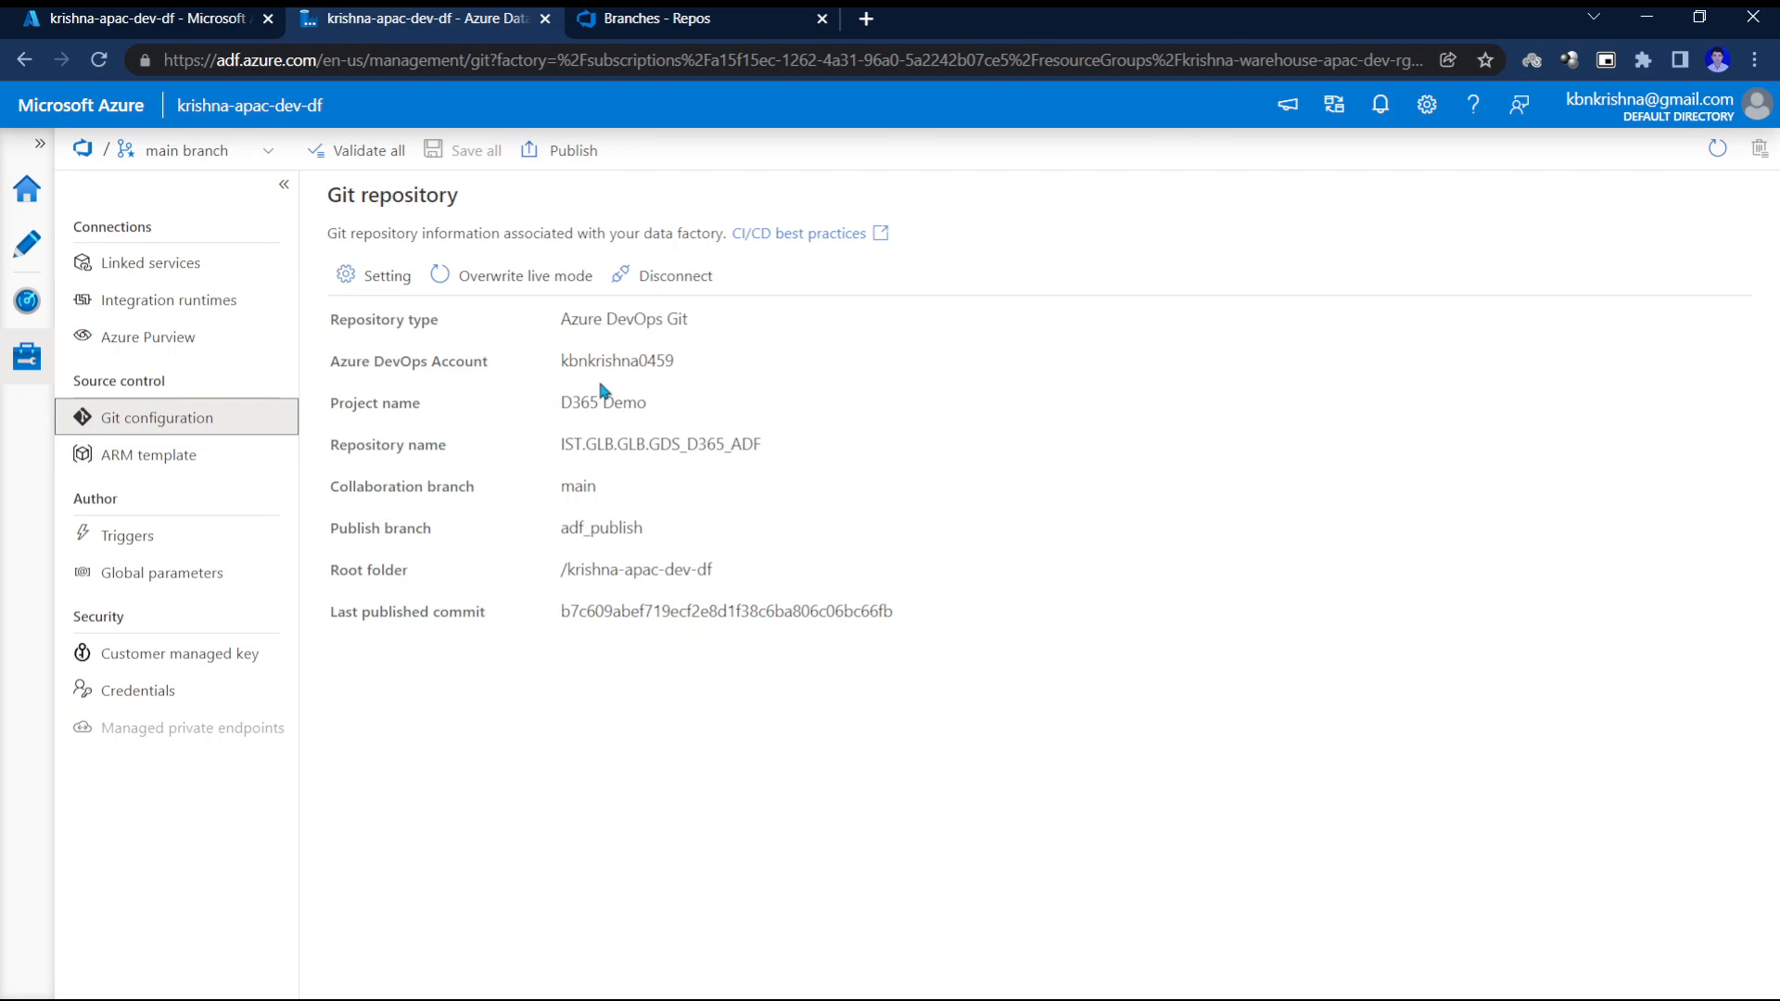
{"action": "left_click", "coordinate": [613, 21]}
{"action": "left_click", "coordinate": [456, 26]}
{"action": "left_click", "coordinate": [599, 13]}
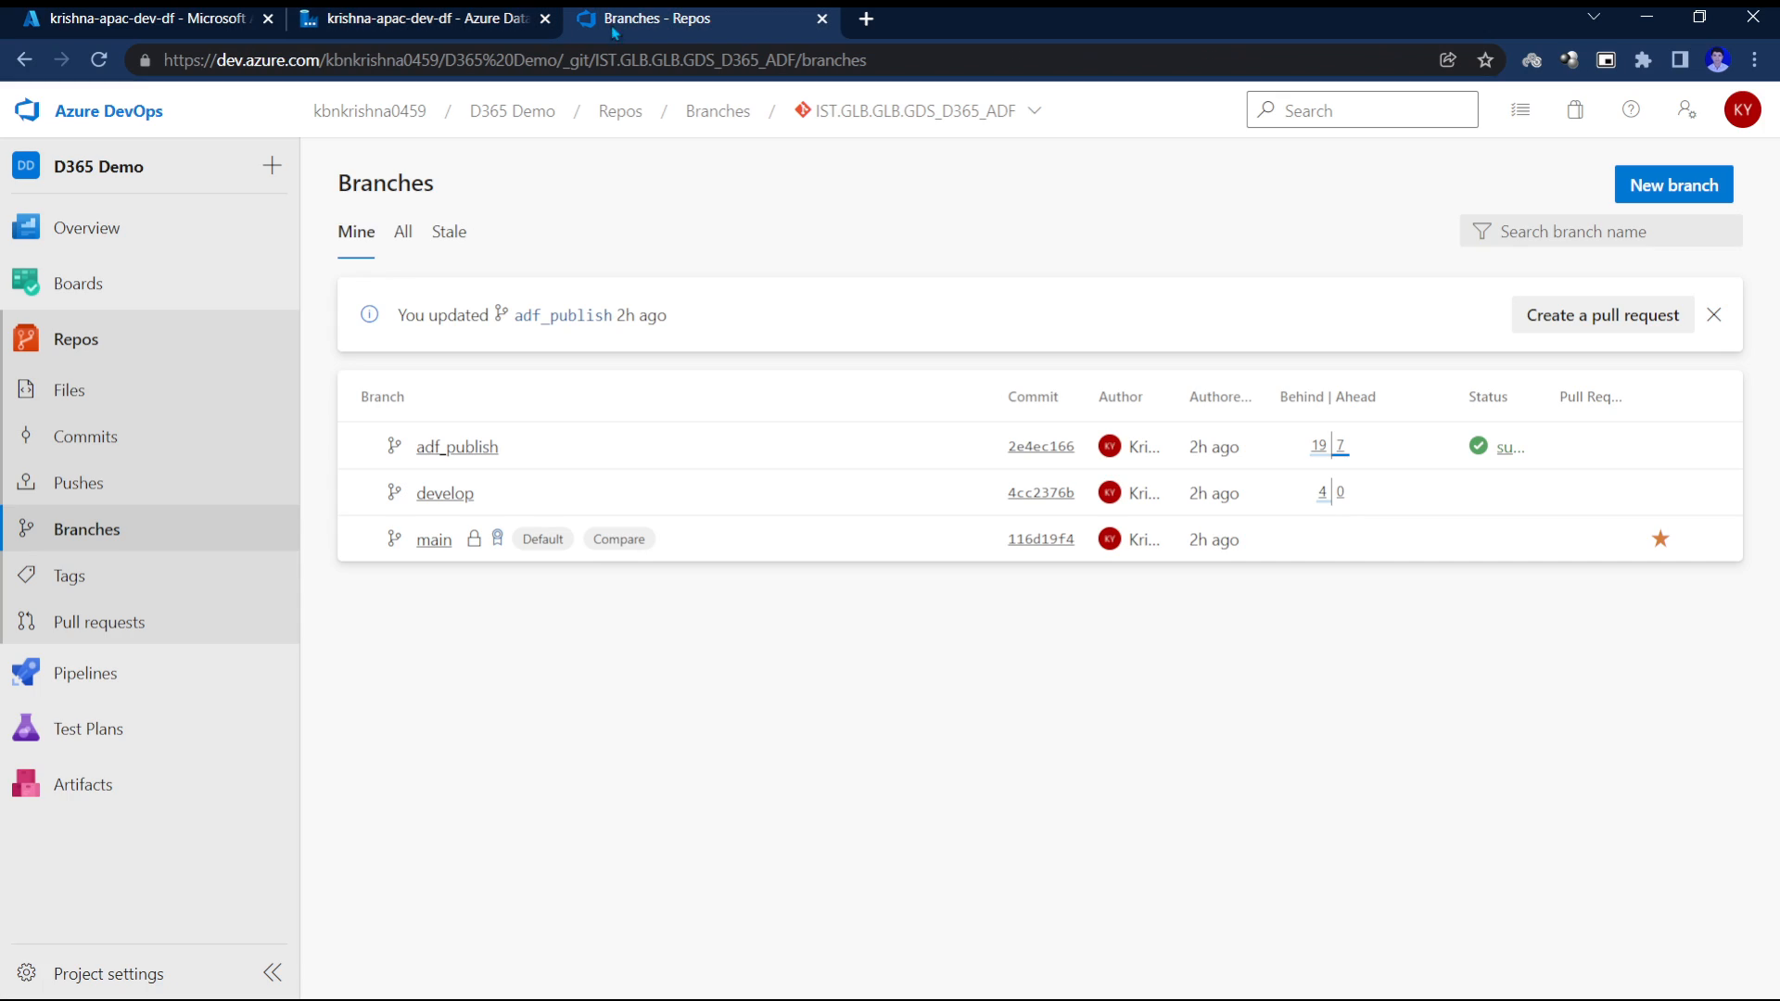
Return to the data factory's Git repository settings and highlight the root folder path.
{"action": "left_click", "coordinate": [436, 19]}
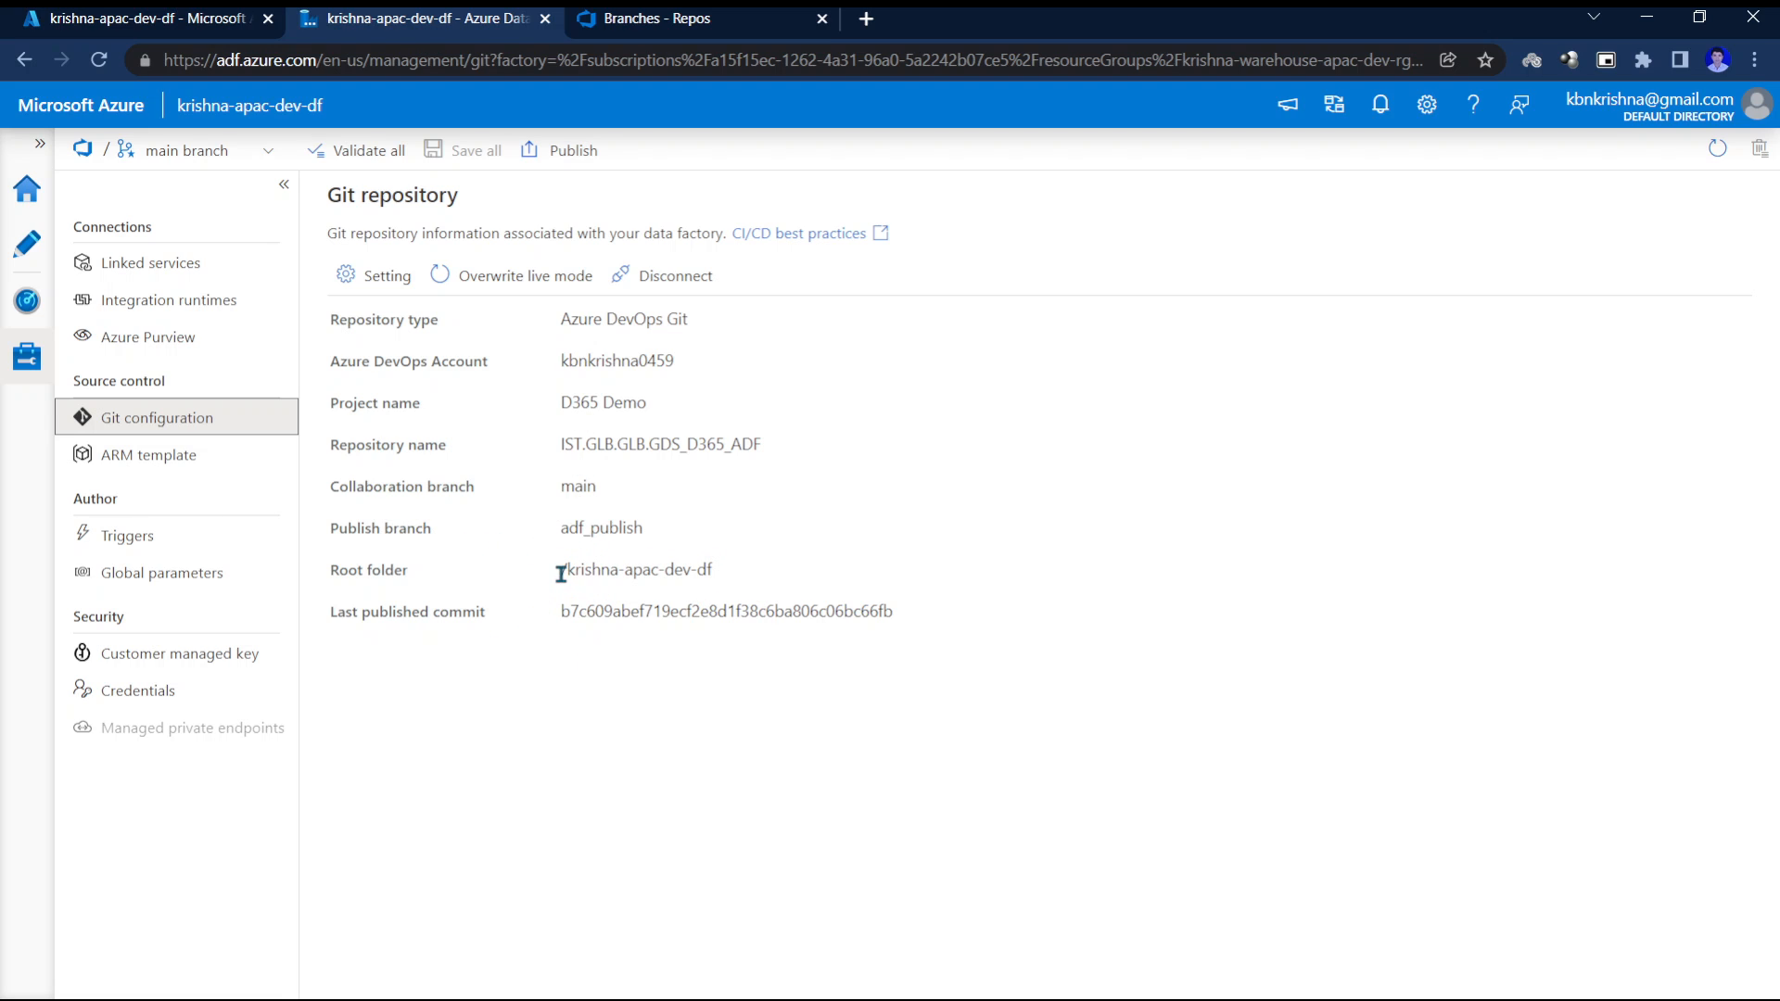
{"action": "left_click_drag", "start_coordinate": [560, 572], "coordinate": [719, 567]}
{"action": "left_click", "coordinate": [710, 568]}
{"action": "left_click", "coordinate": [553, 561]}
{"action": "left_click", "coordinate": [739, 504]}
{"action": "left_click_drag", "start_coordinate": [554, 575], "coordinate": [735, 579]}
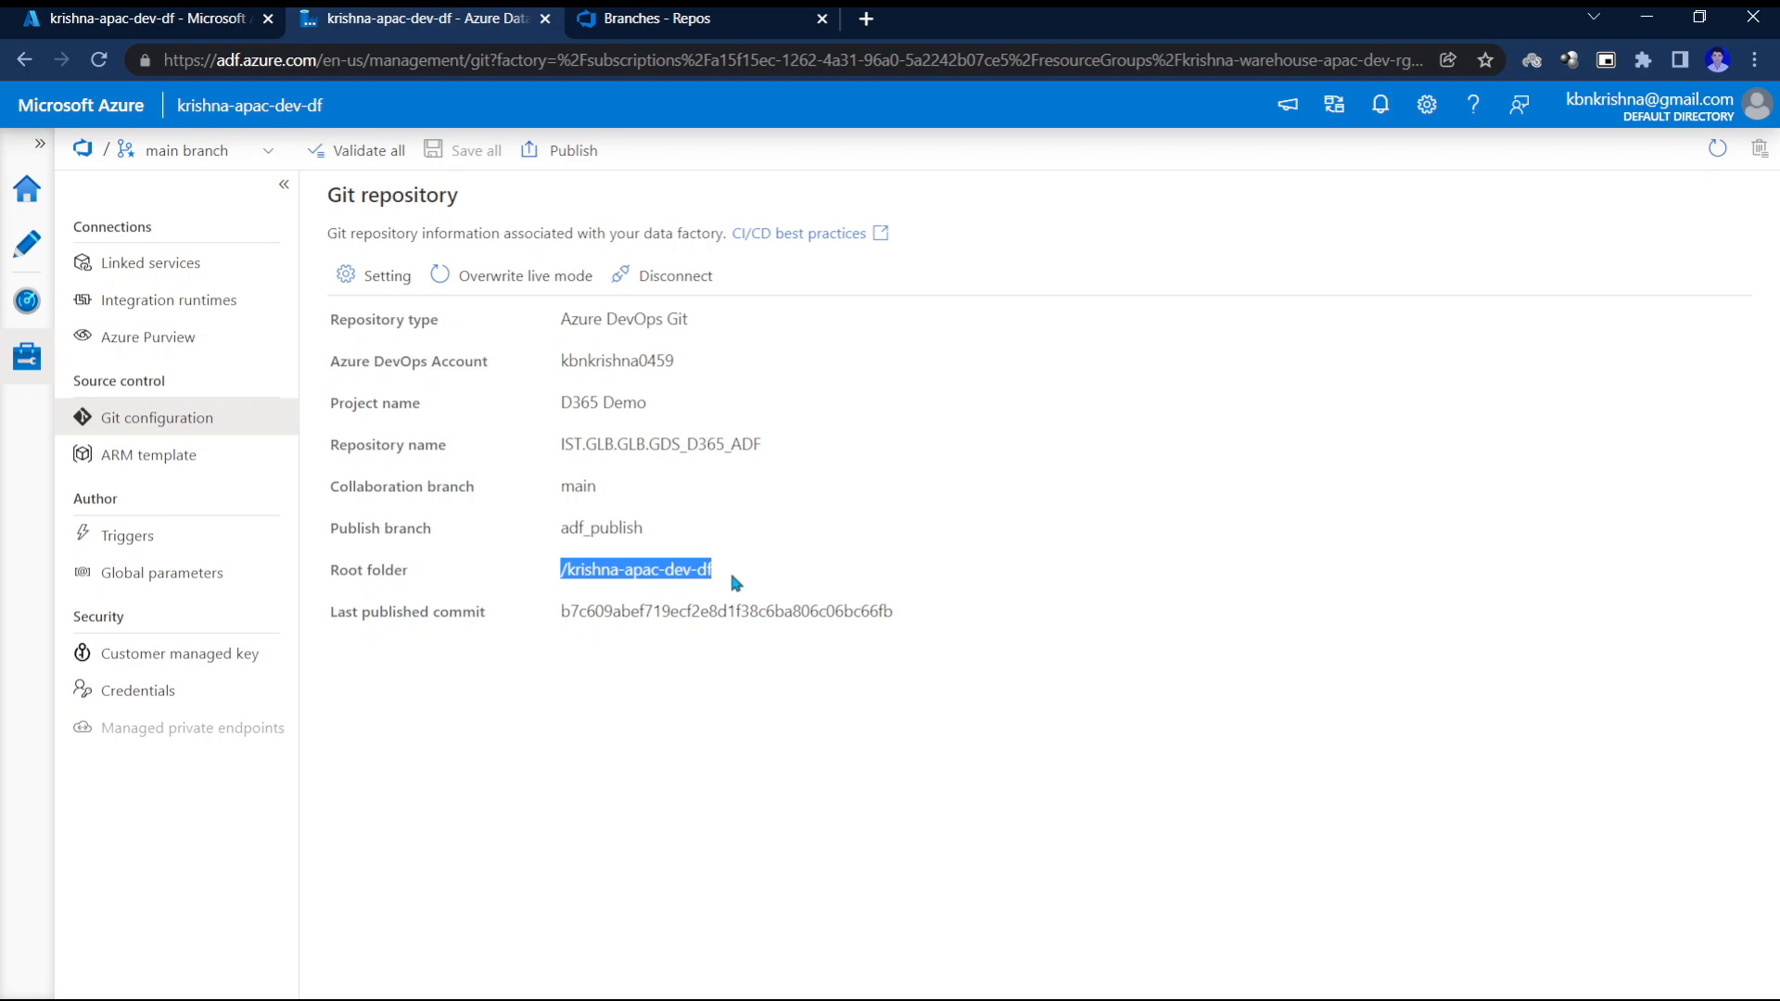
{"action": "left_click", "coordinate": [735, 575]}
Switch to Azure DevOps and open the files of the IST.GLB.GLB.GDS_D365_ADF repository.
{"action": "left_click", "coordinate": [677, 17]}
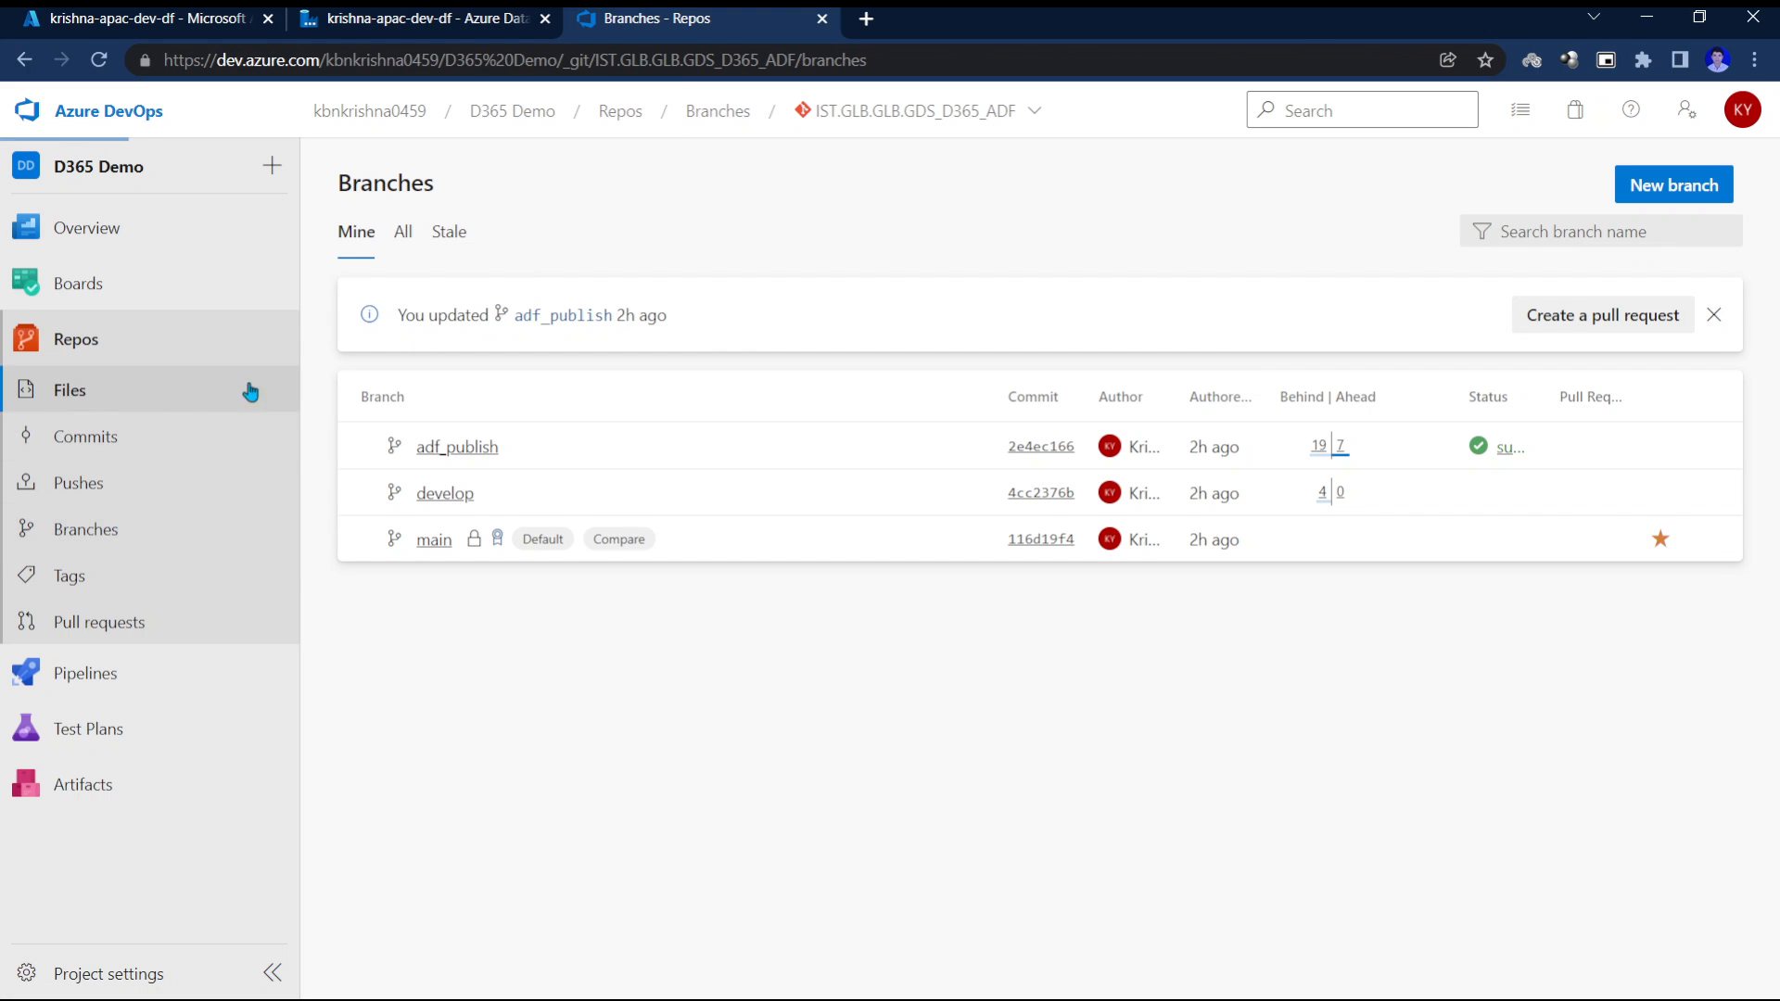
{"action": "left_click", "coordinate": [246, 389]}
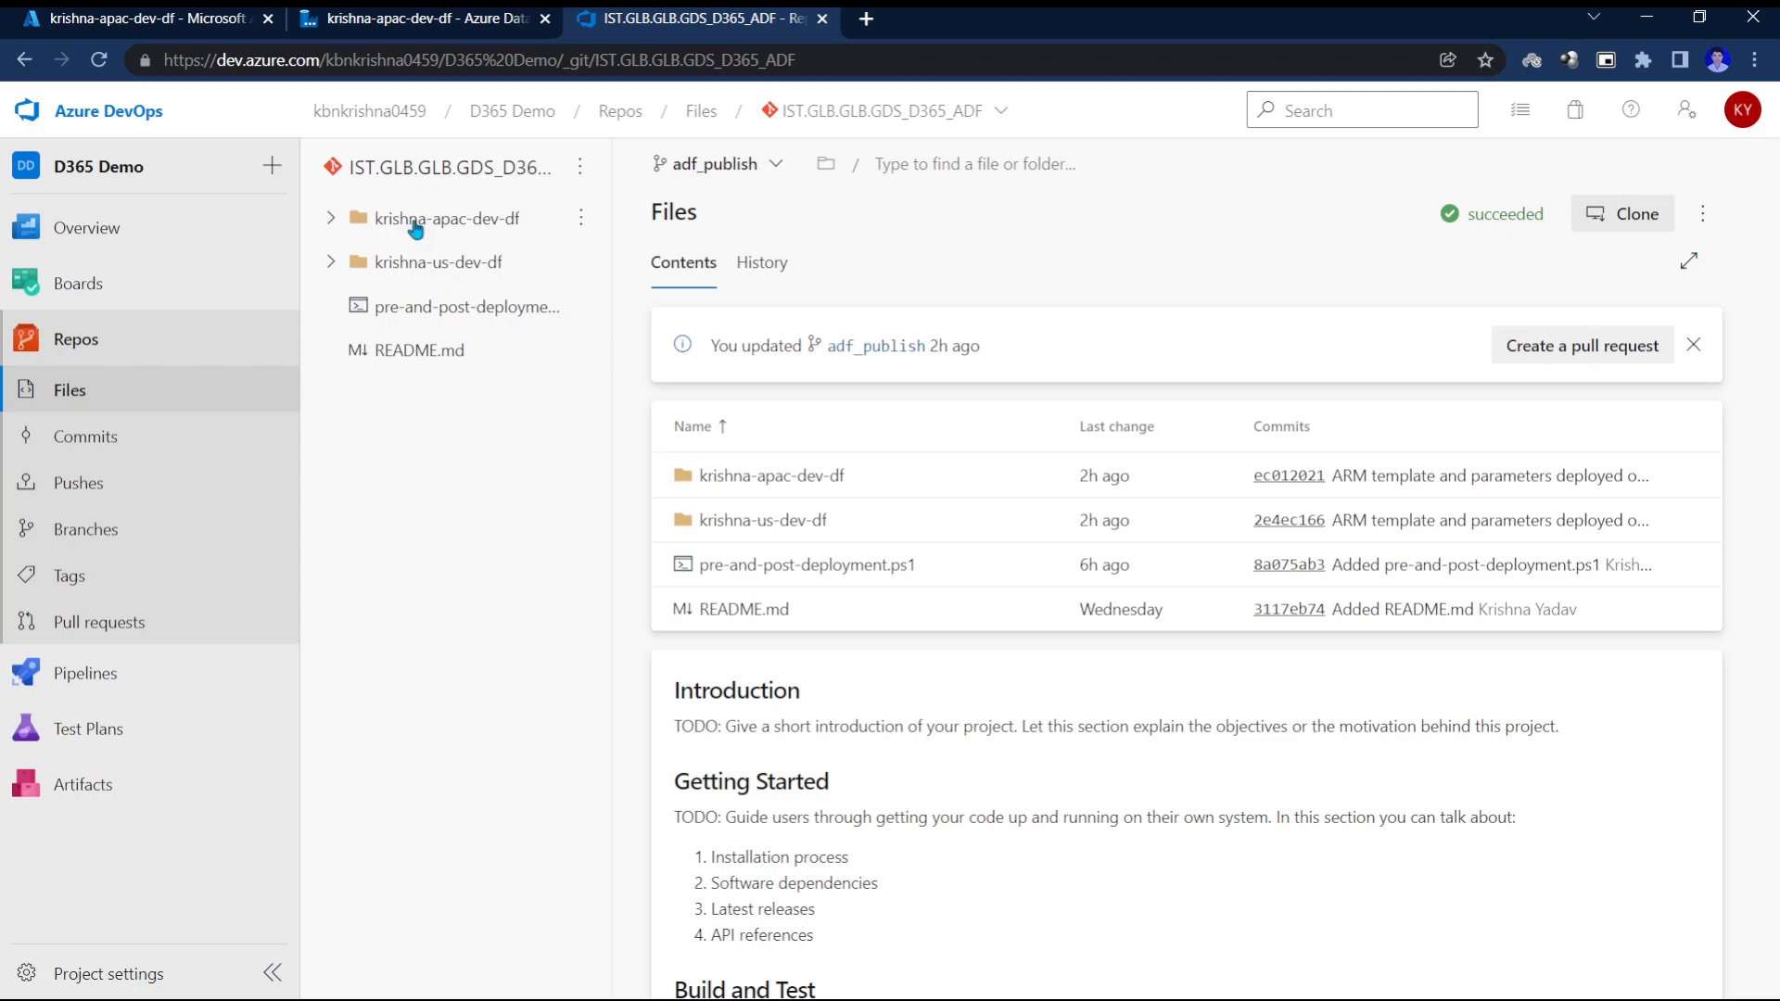
Show the repository's main branch and review the contents of the APAC dev data factory folder.
{"action": "left_click", "coordinate": [760, 171]}
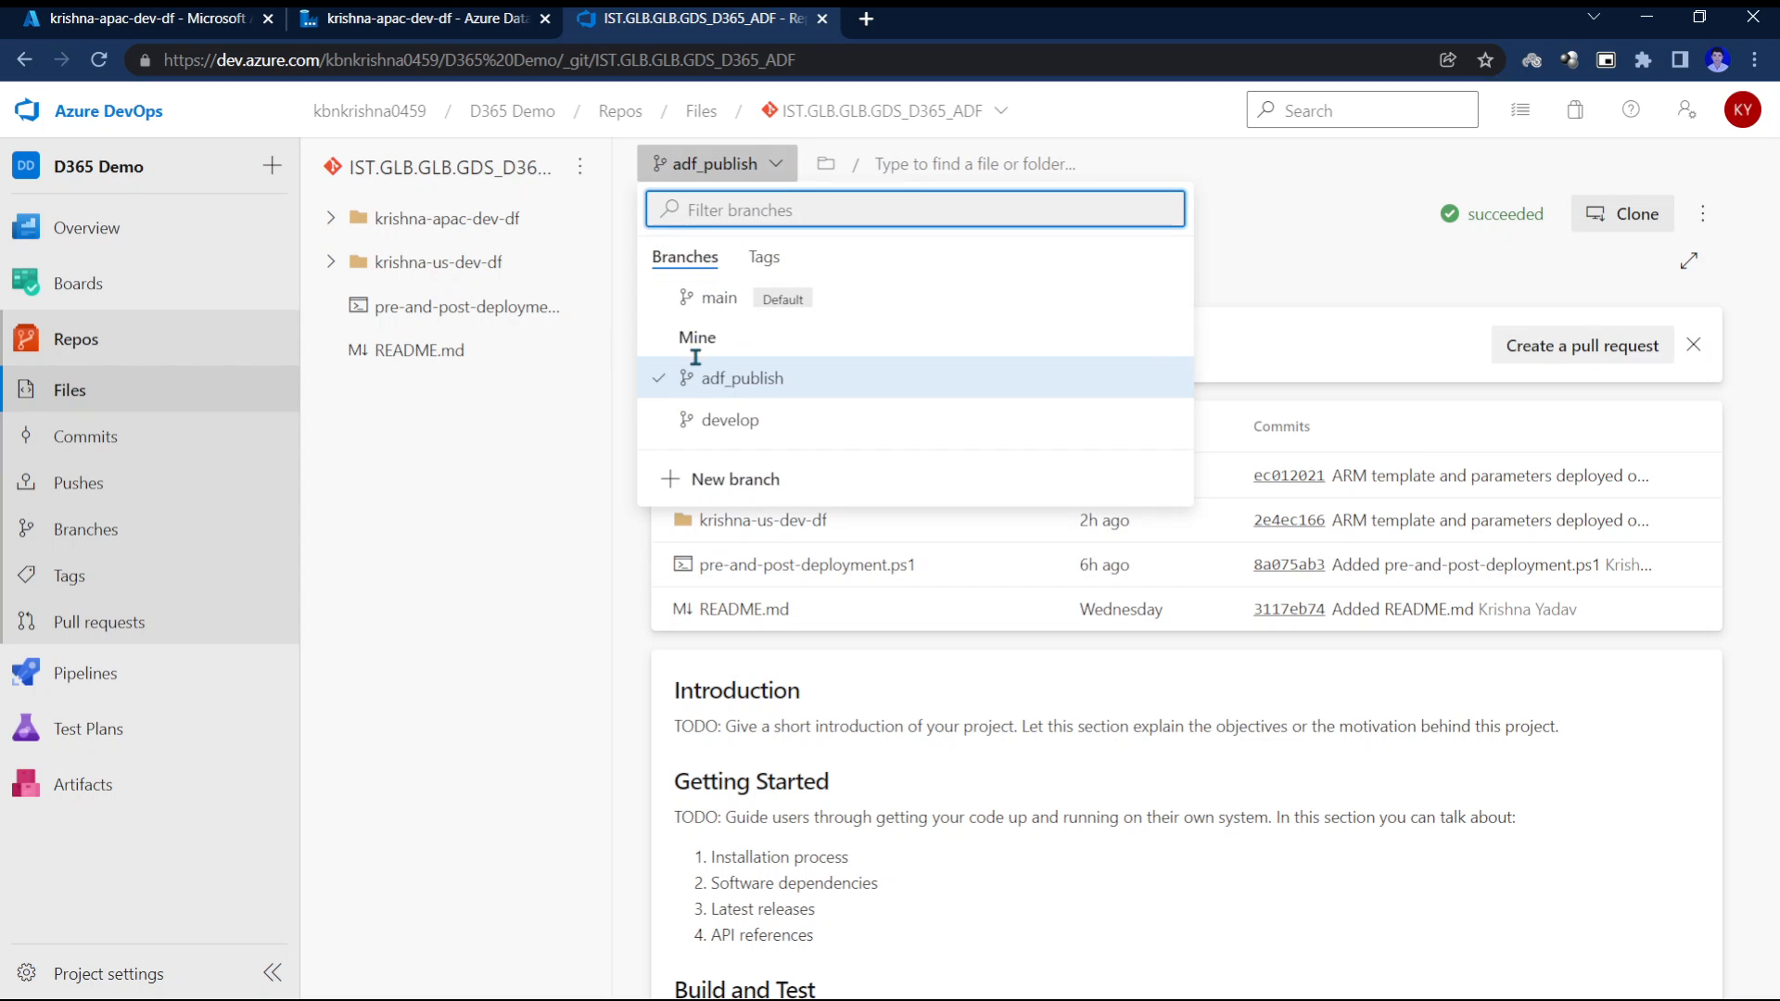
{"action": "left_click", "coordinate": [709, 304]}
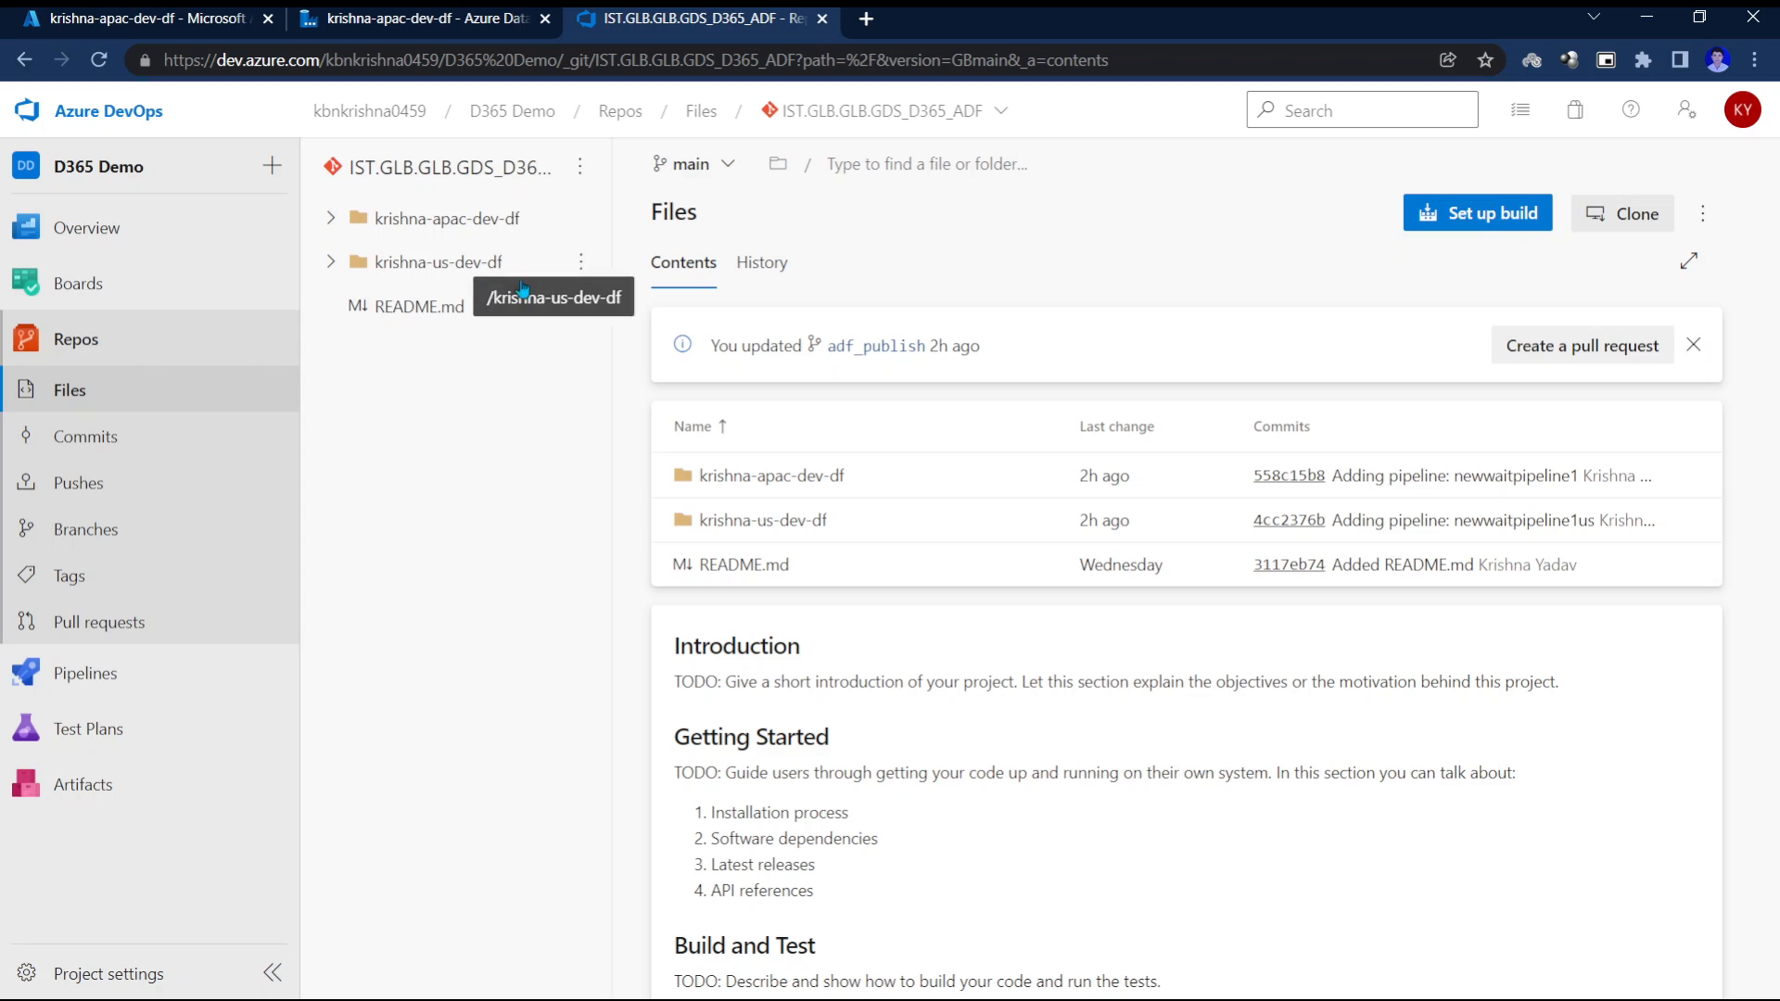
{"action": "left_click", "coordinate": [729, 486]}
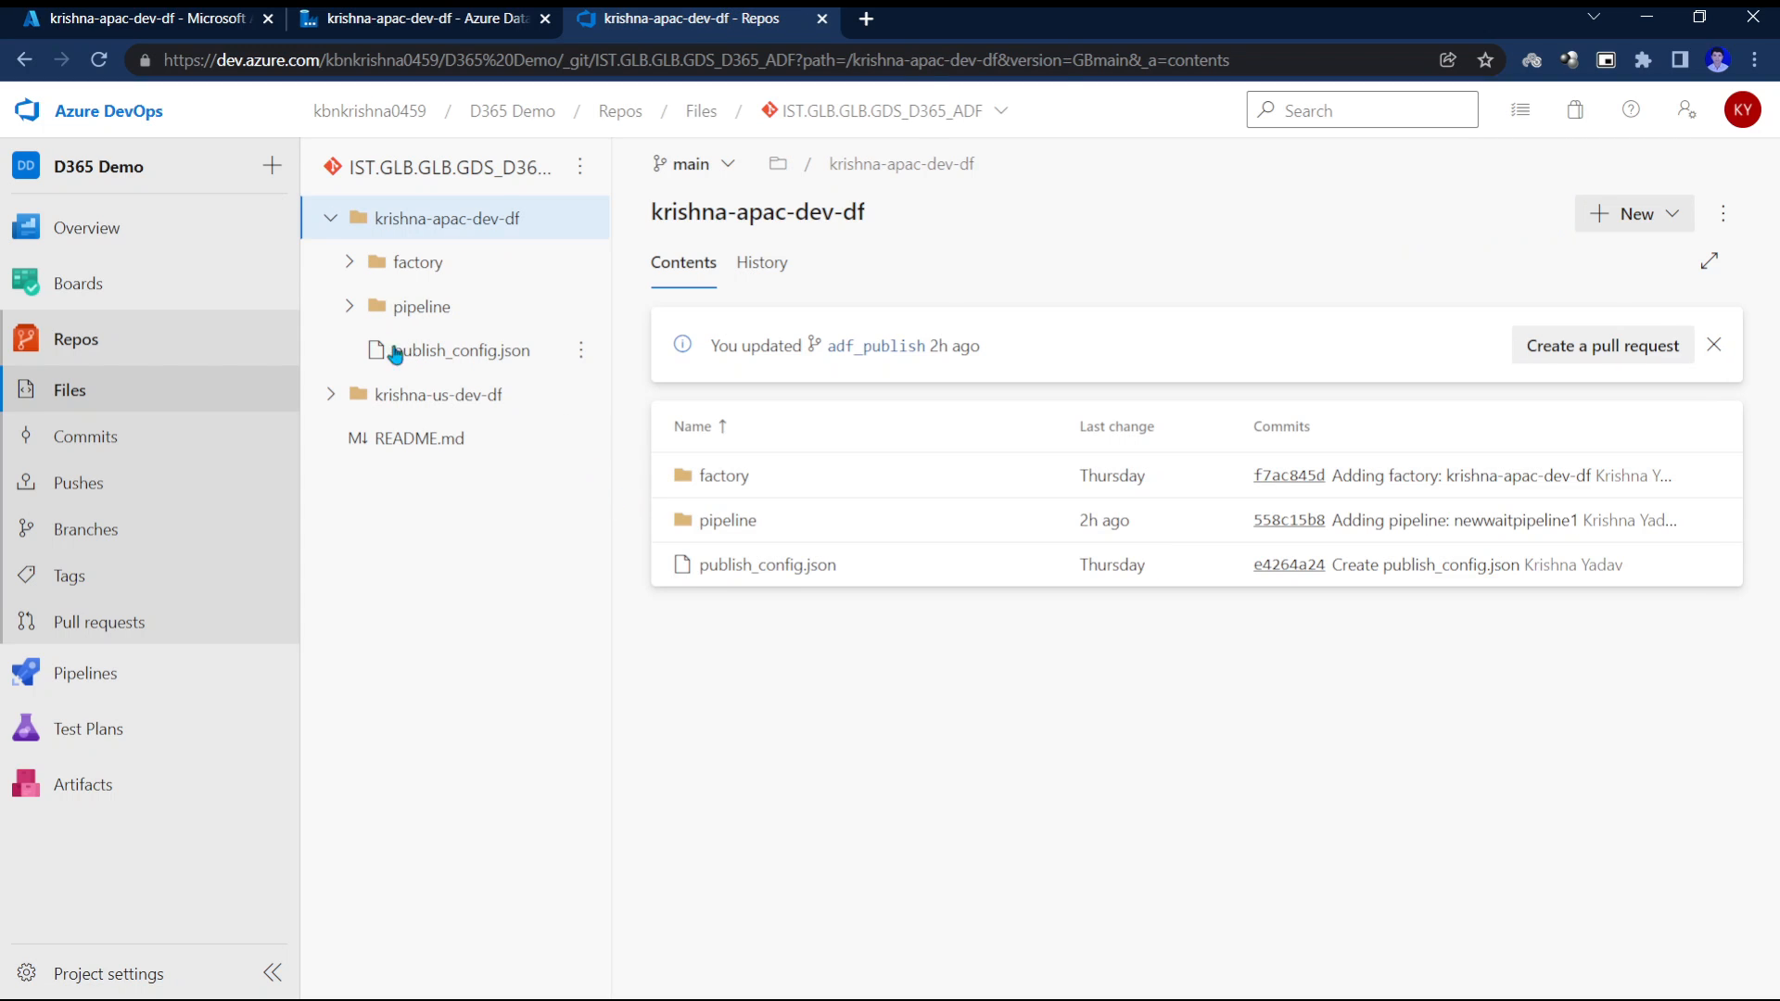
{"action": "left_click", "coordinate": [331, 220]}
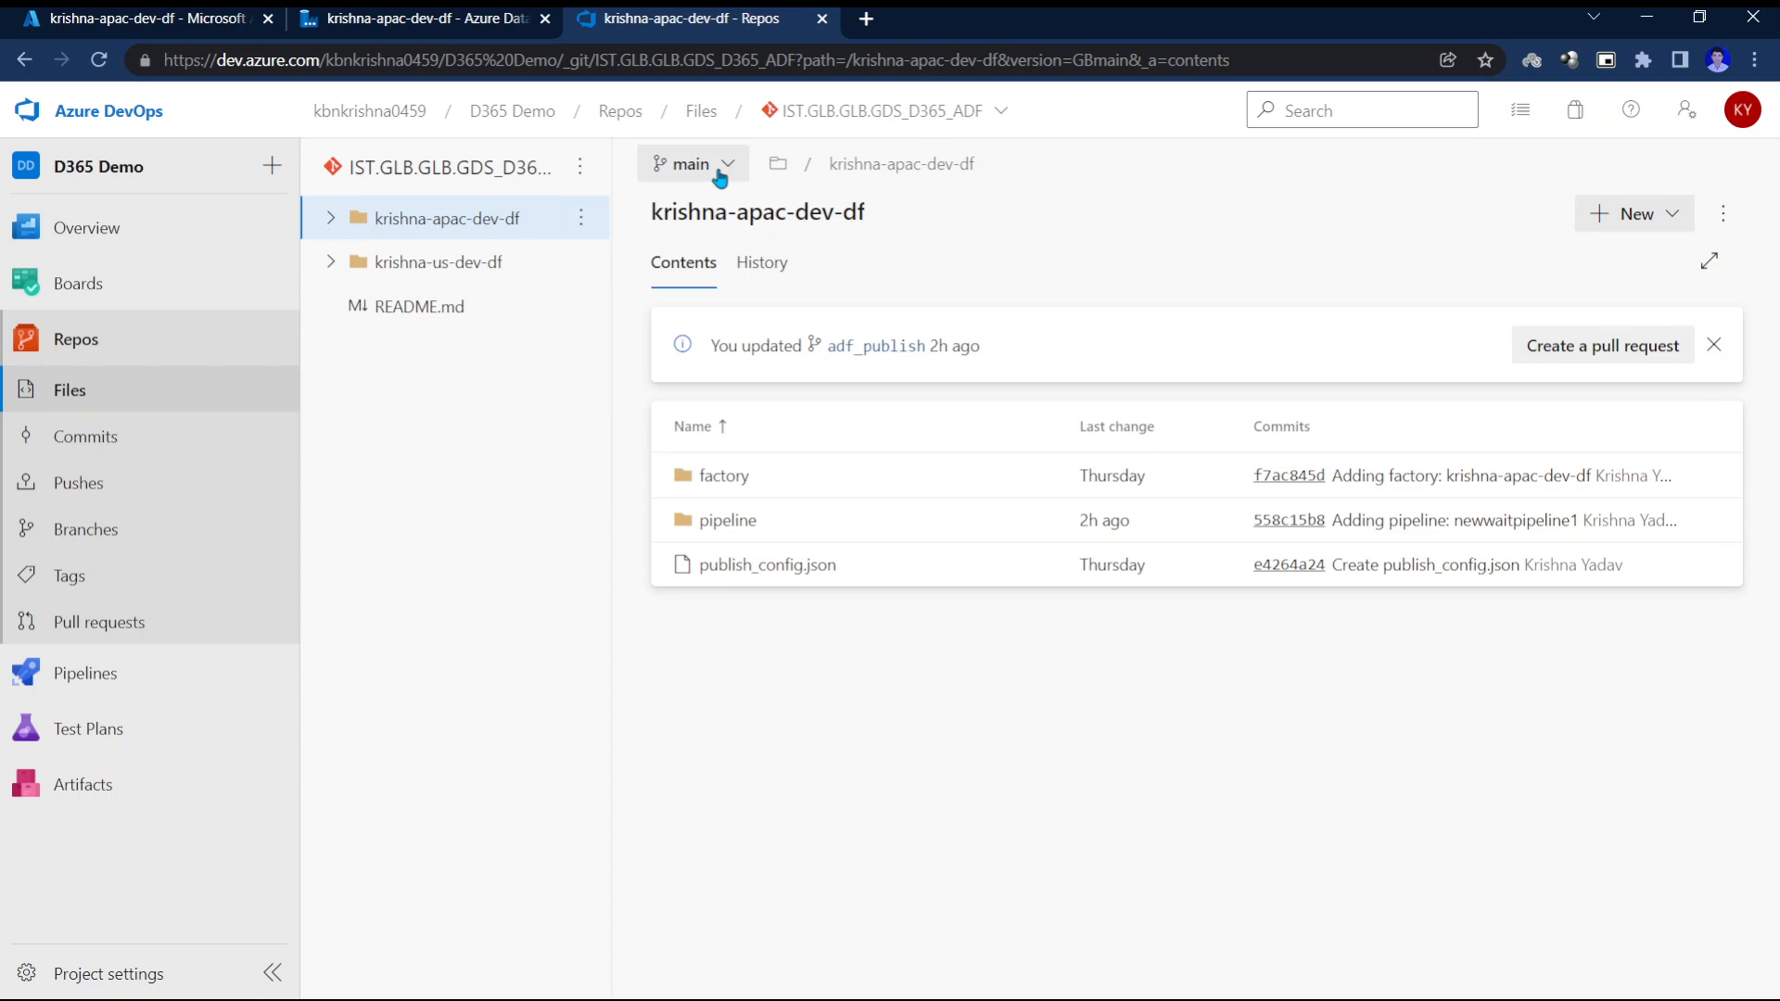
Switch to Azure Data Factory Studio, open the authoring view and list the factory's pipelines on the main branch.
{"action": "left_click", "coordinate": [426, 21]}
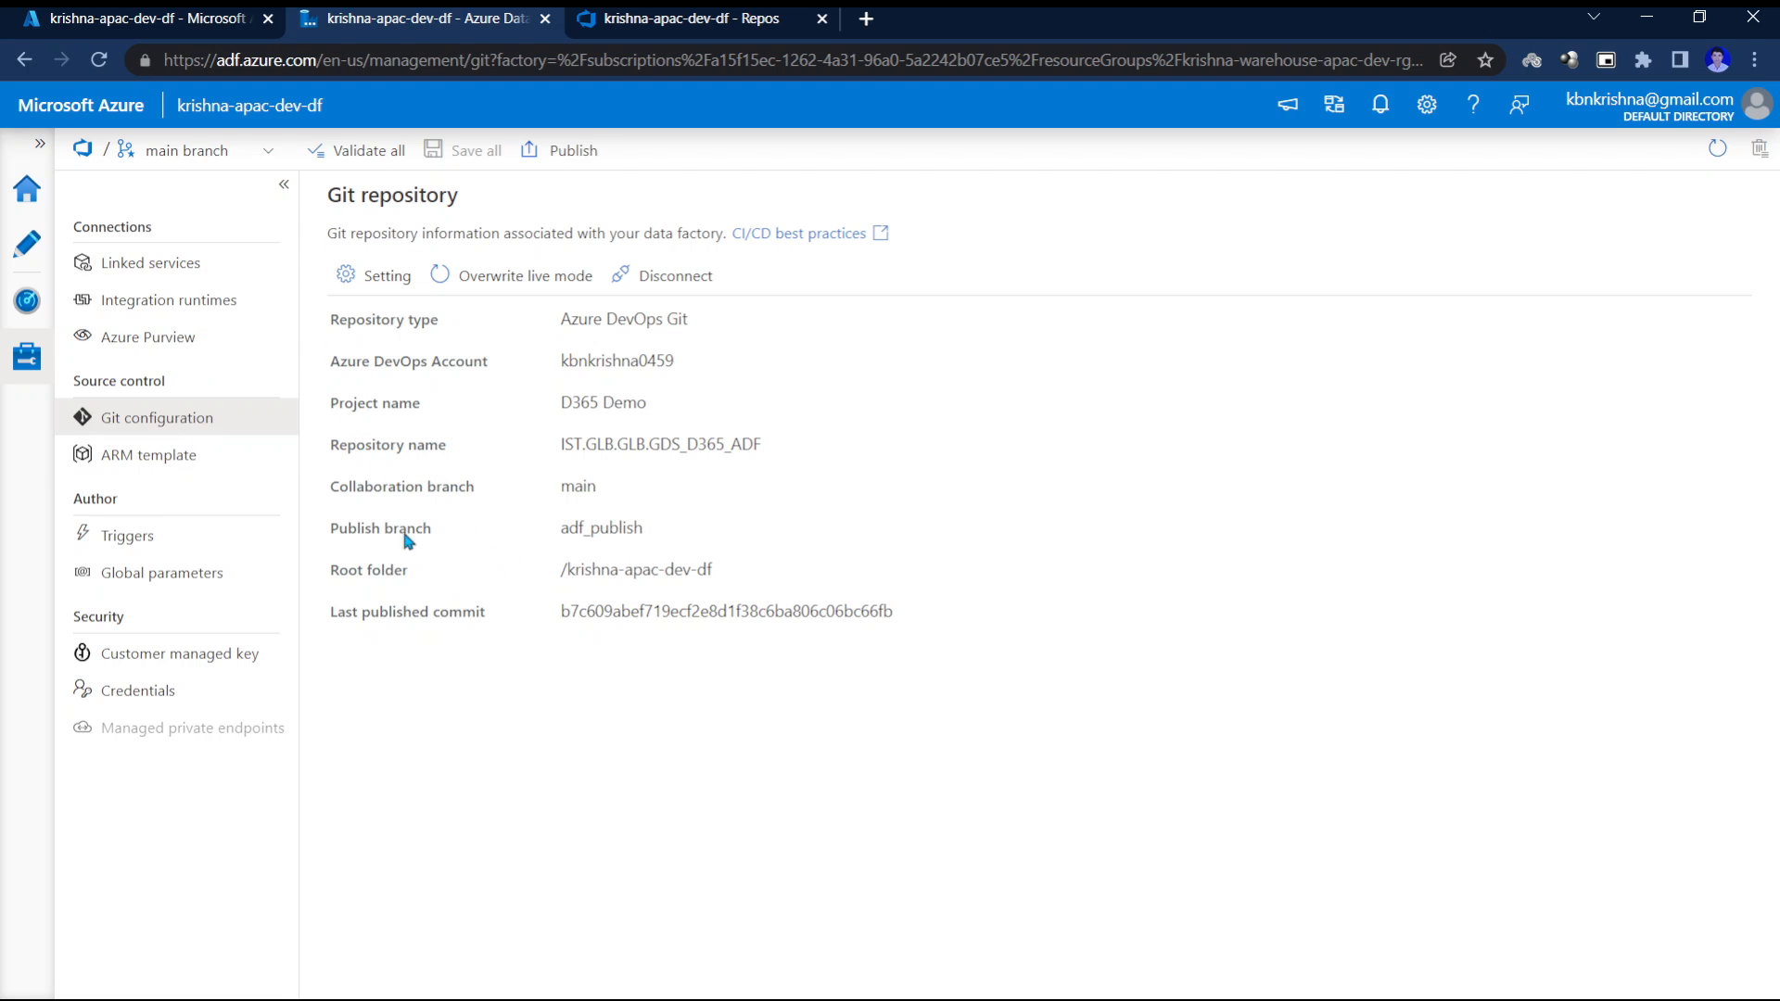
{"action": "left_click", "coordinate": [27, 243]}
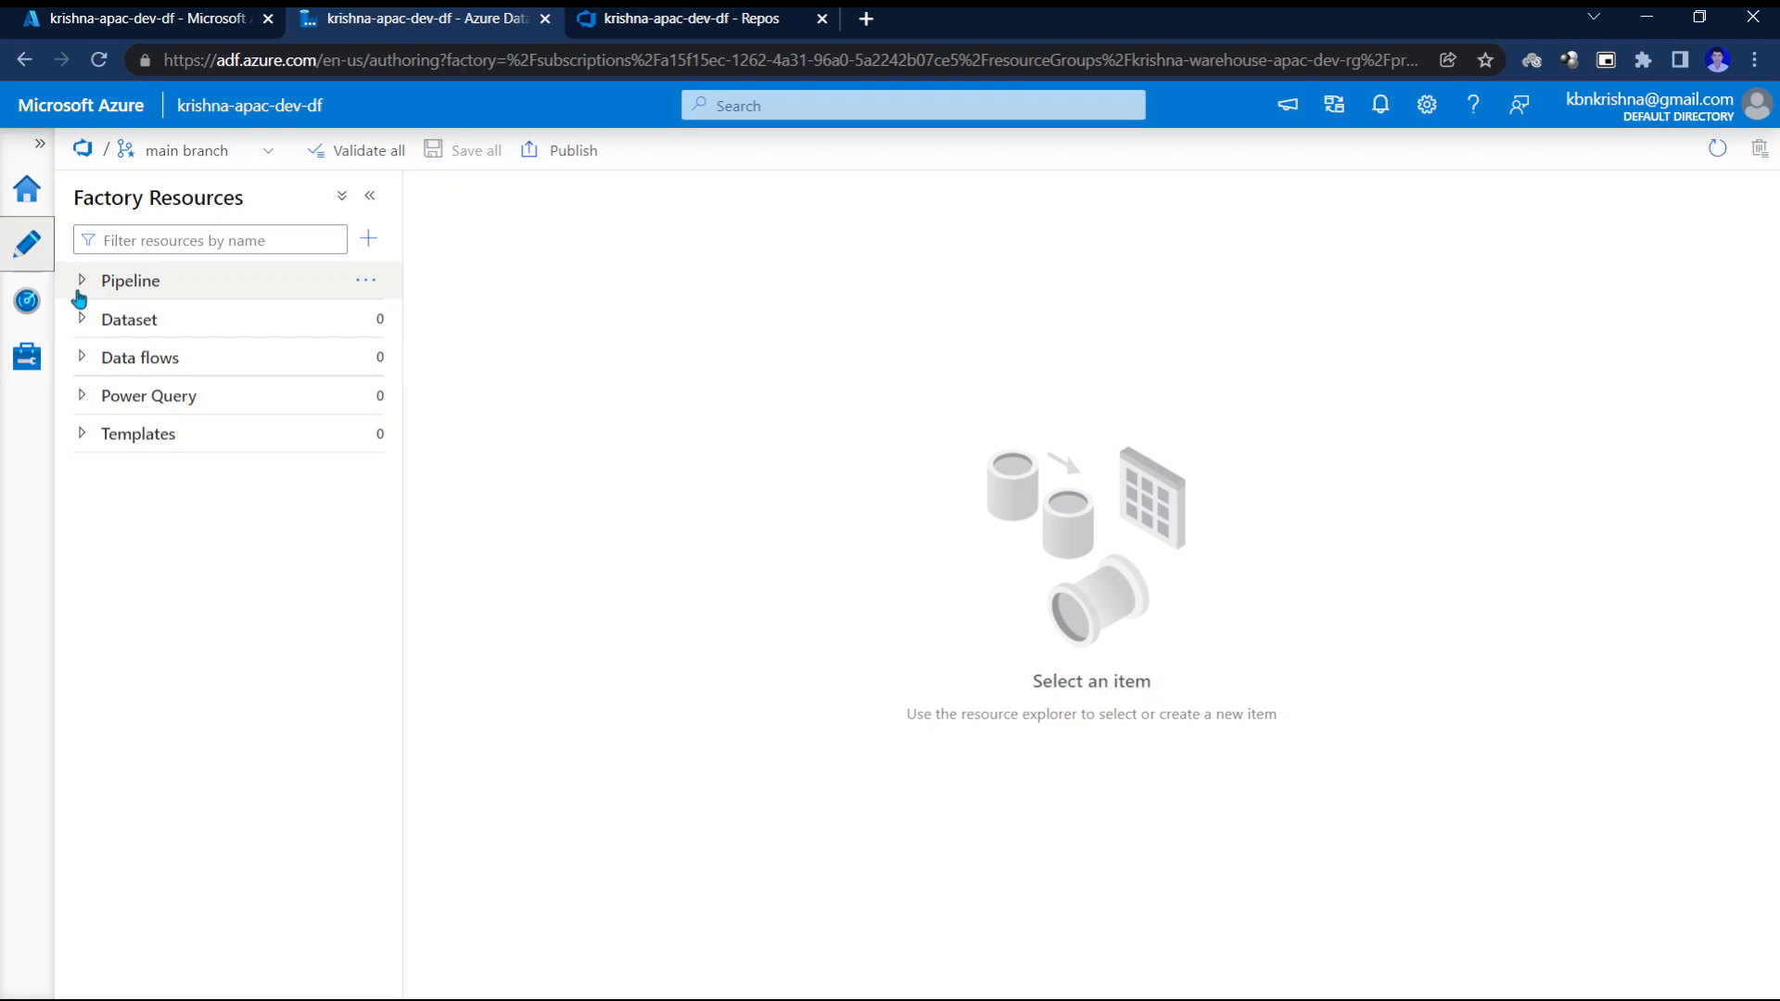
{"action": "left_click", "coordinate": [82, 283]}
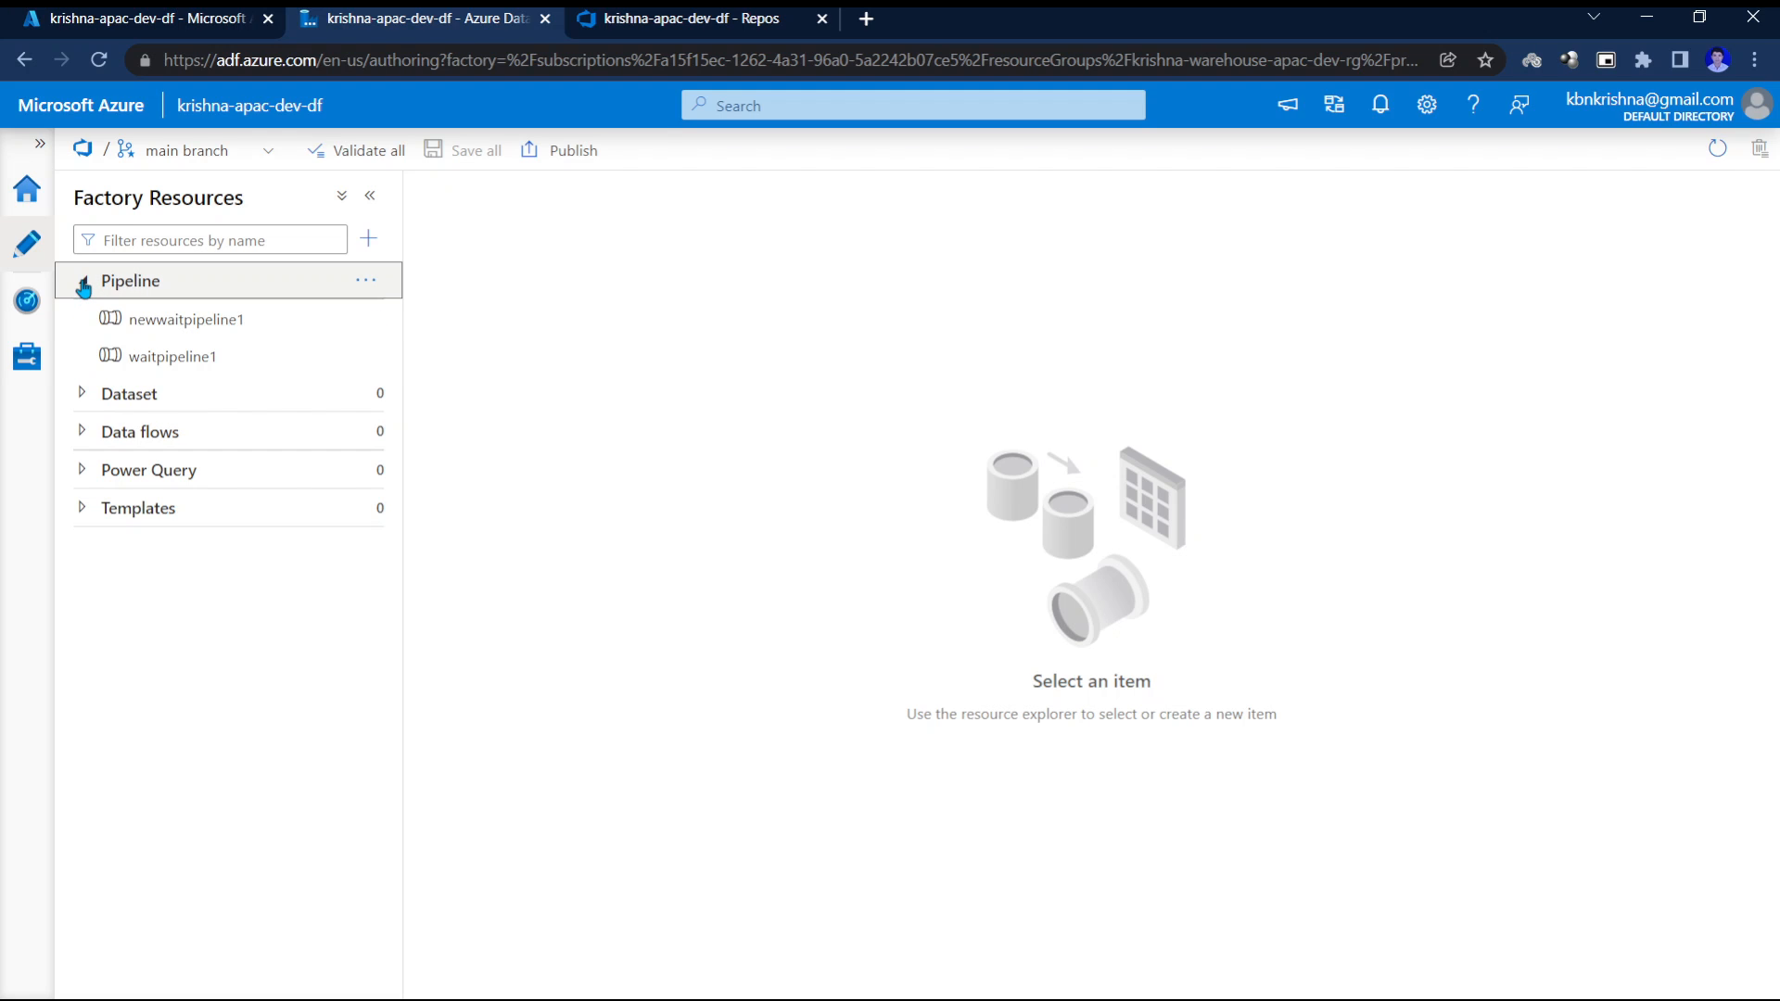
{"action": "left_click", "coordinate": [82, 283]}
{"action": "left_click", "coordinate": [83, 283]}
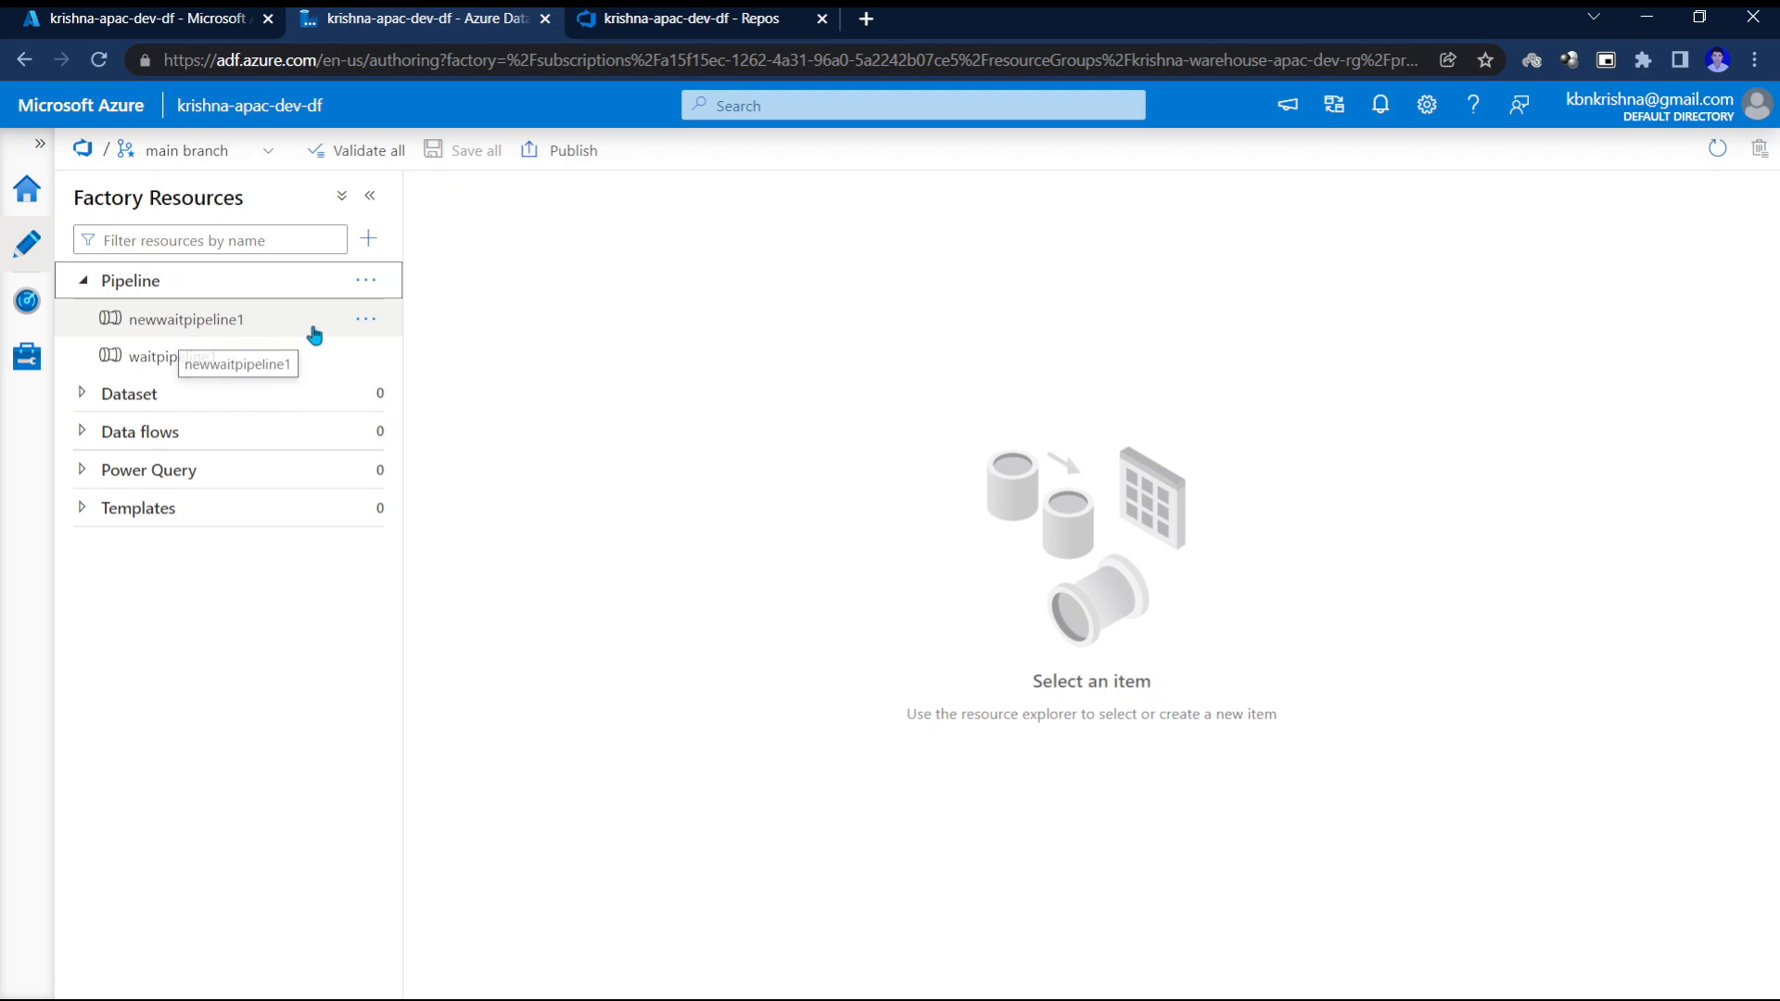
Review the available branches and switch the APAC dev data factory to the develop branch.
{"action": "left_click", "coordinate": [238, 159]}
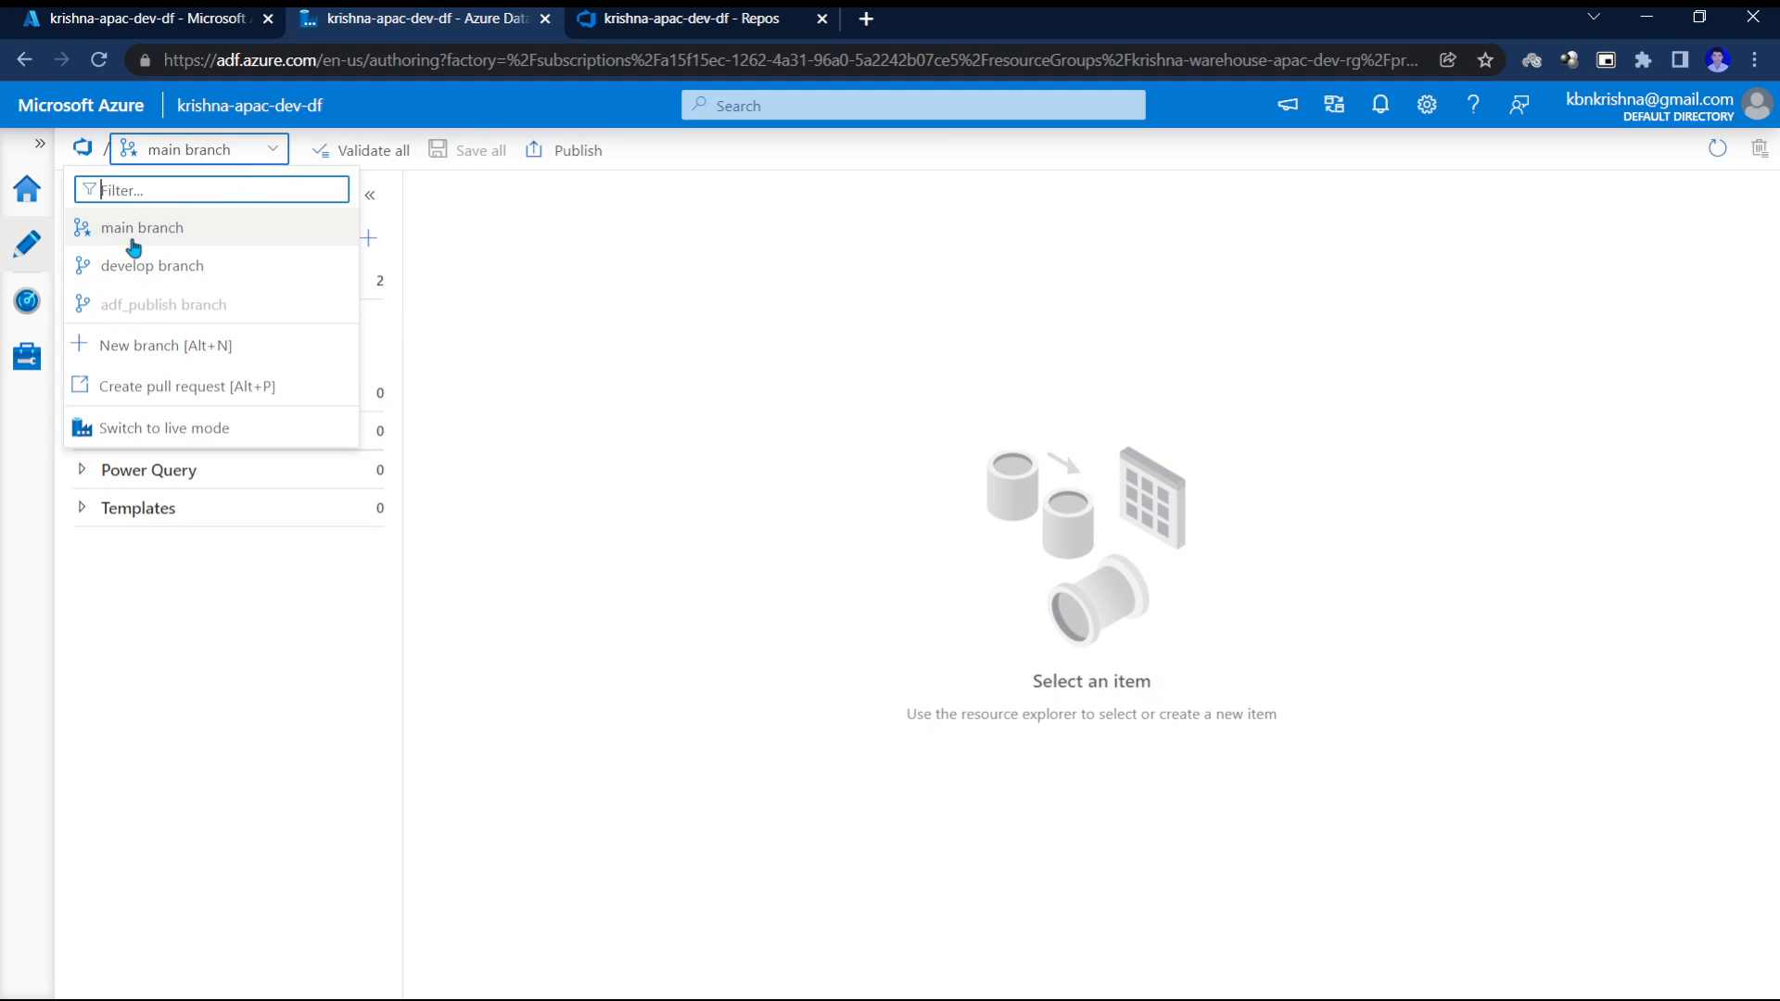
{"action": "left_click", "coordinate": [698, 20]}
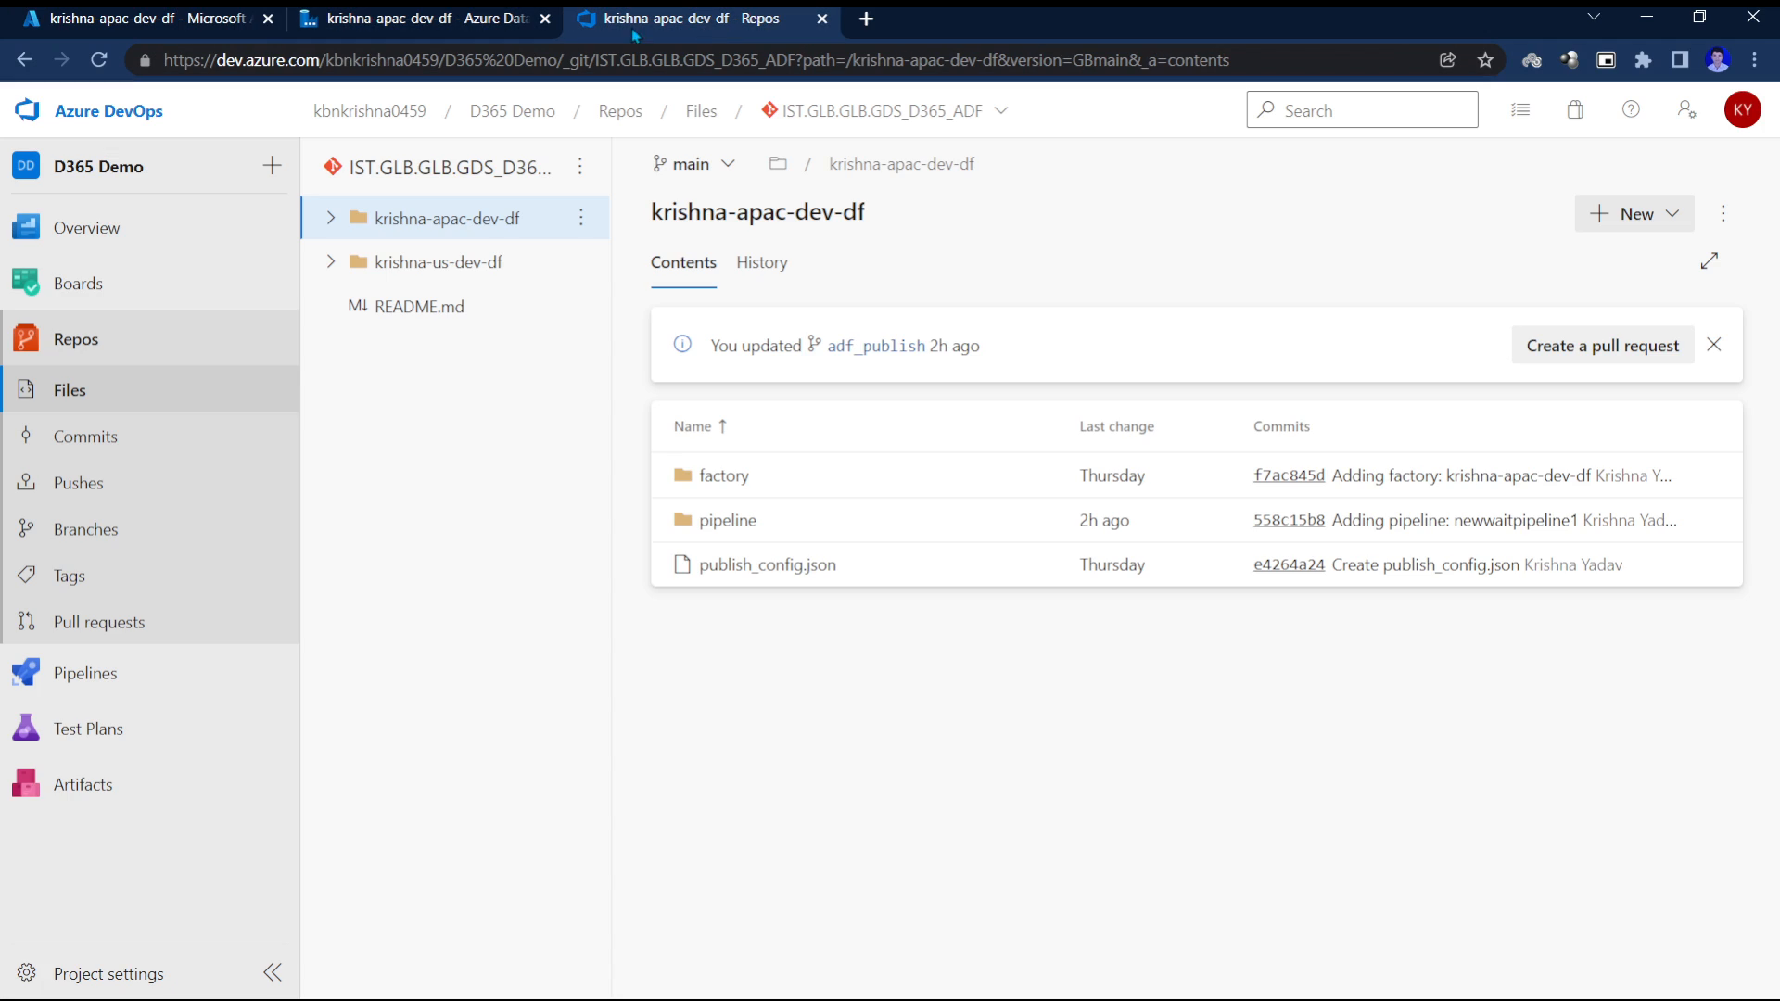
{"action": "left_click", "coordinate": [432, 30]}
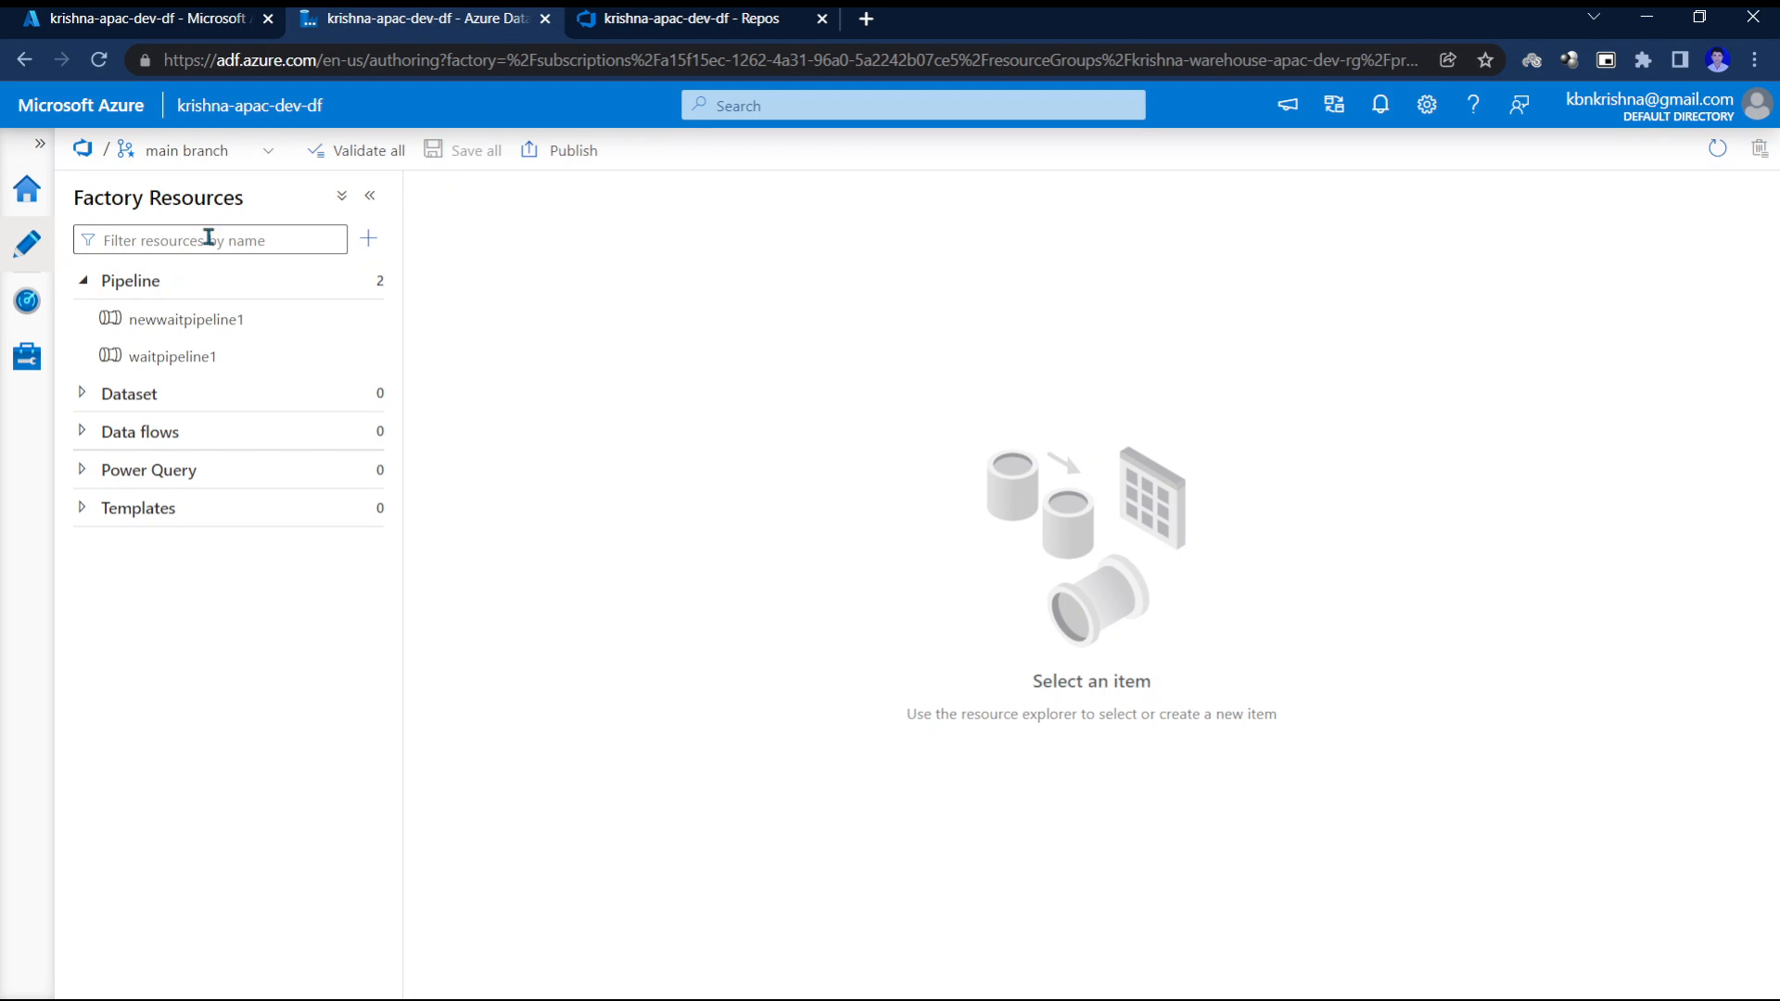
{"action": "left_click", "coordinate": [176, 151]}
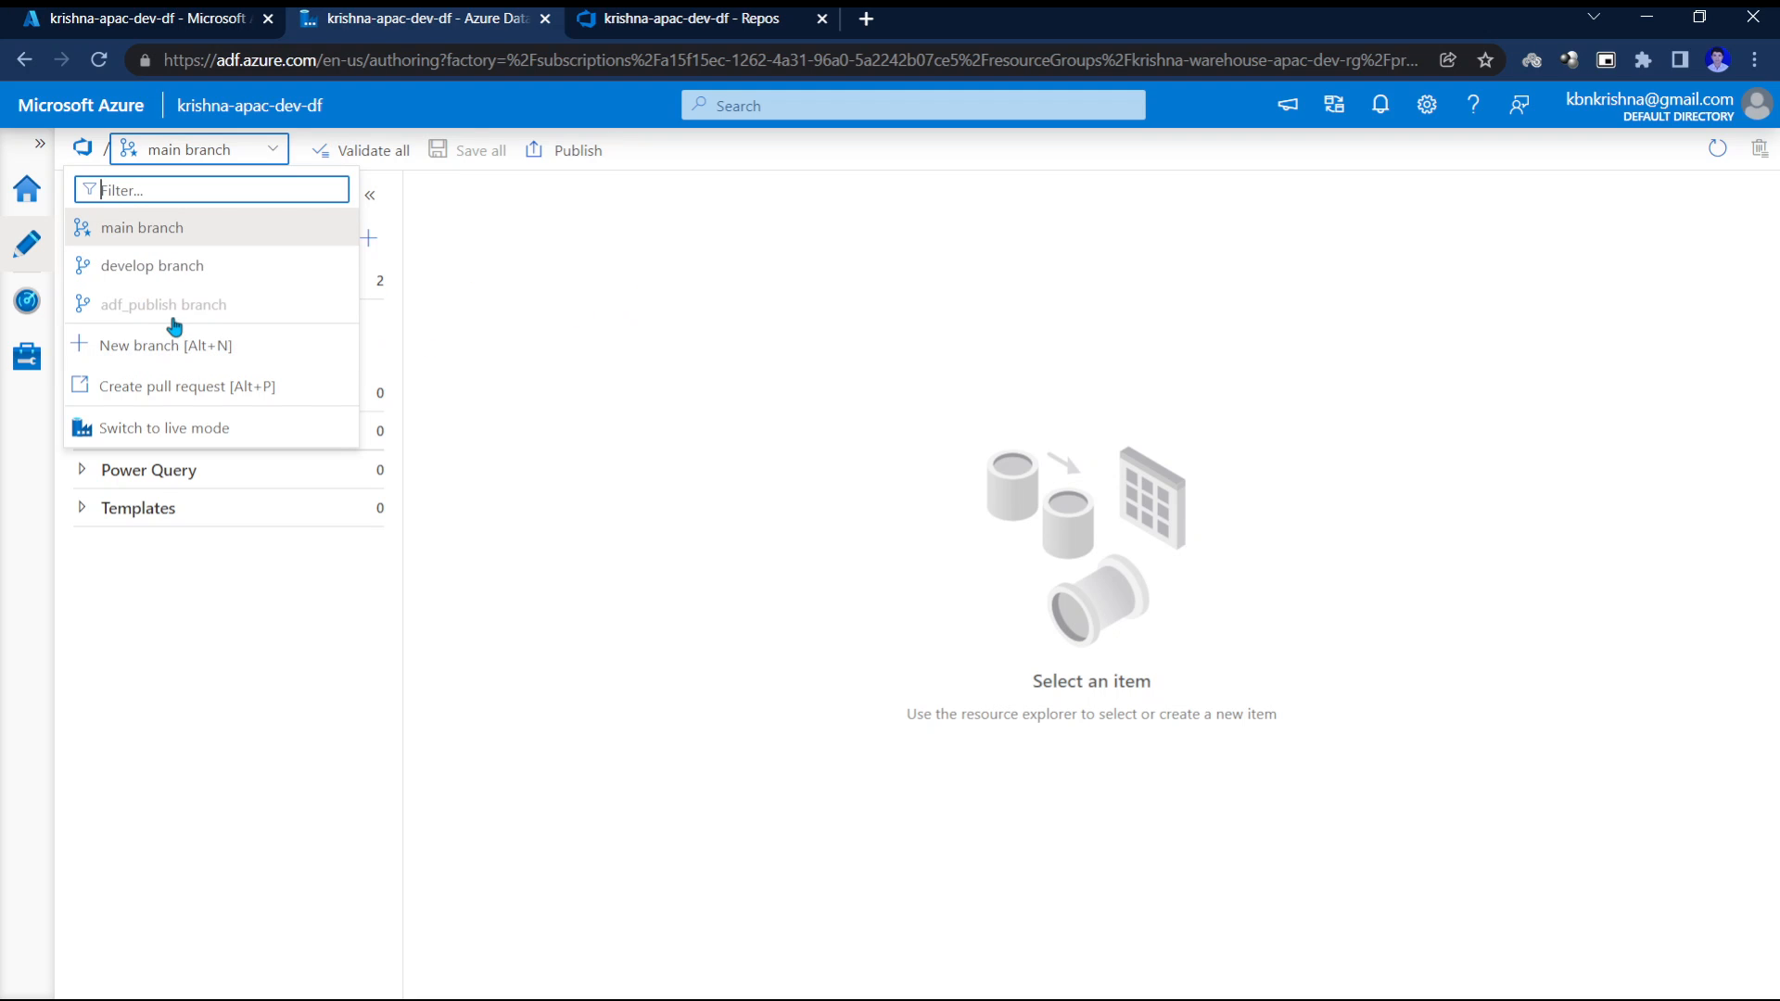
{"action": "left_click", "coordinate": [151, 269]}
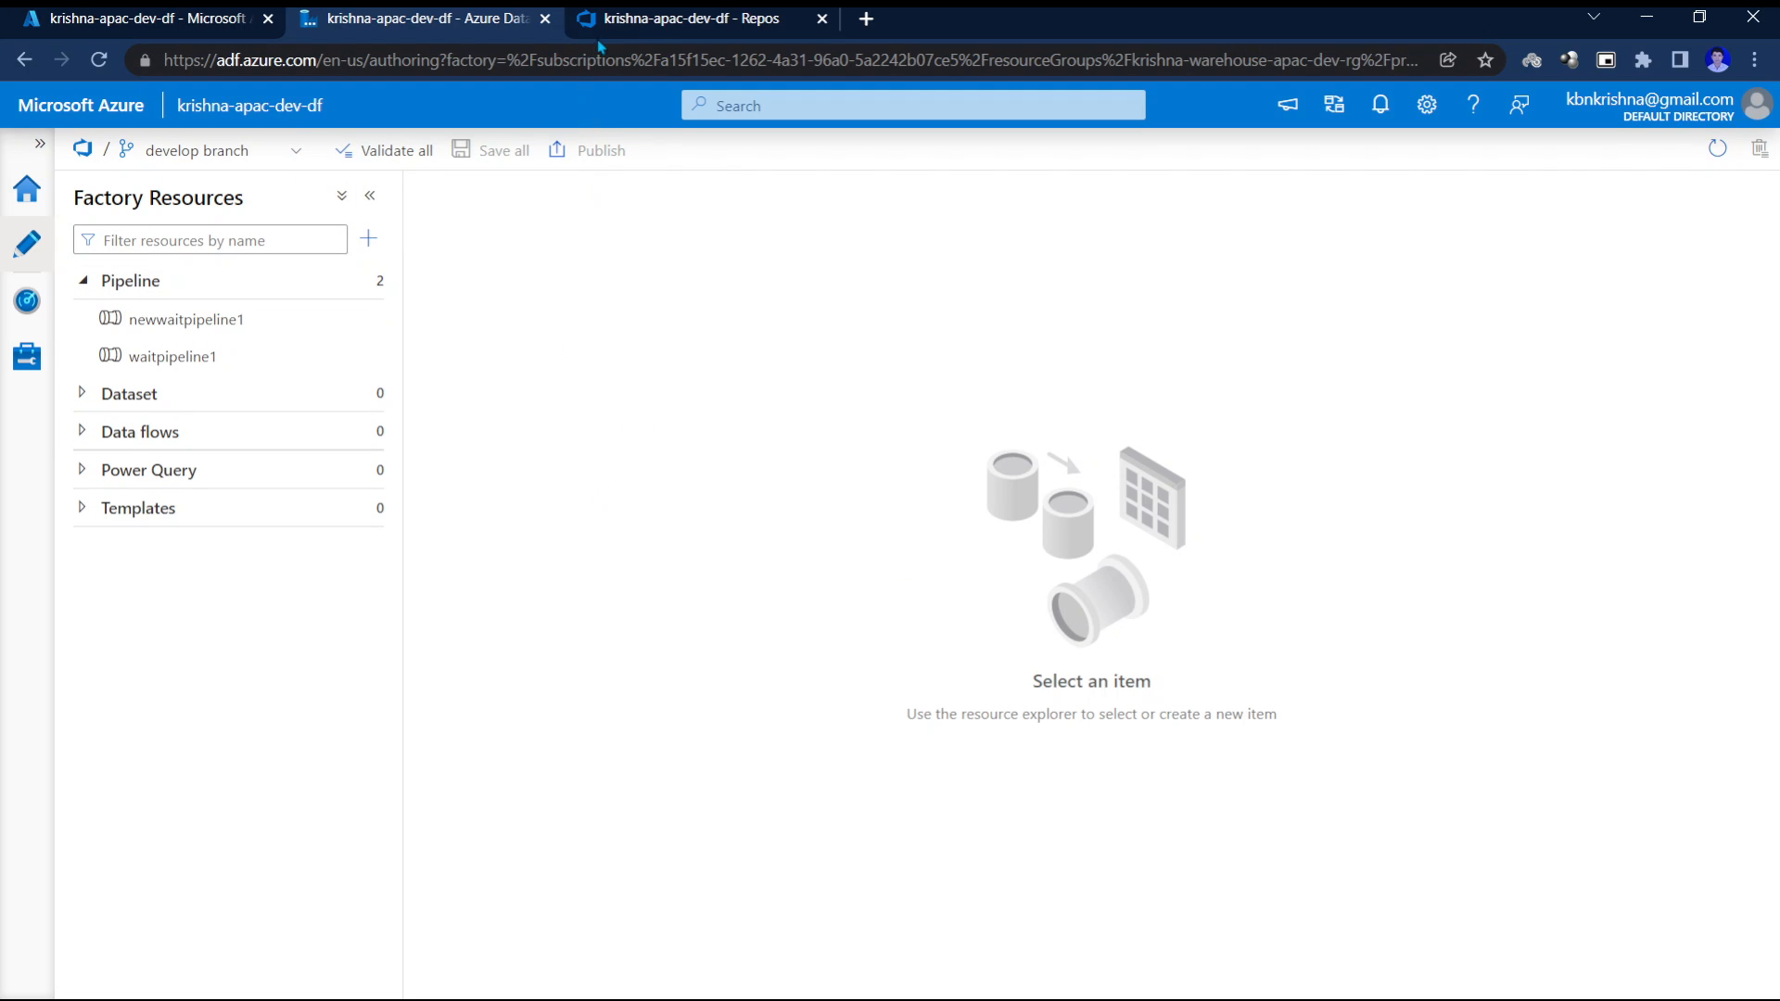
Compare the data factory's develop branch with the main branch folder in the Azure DevOps repository.
{"action": "left_click", "coordinate": [624, 26]}
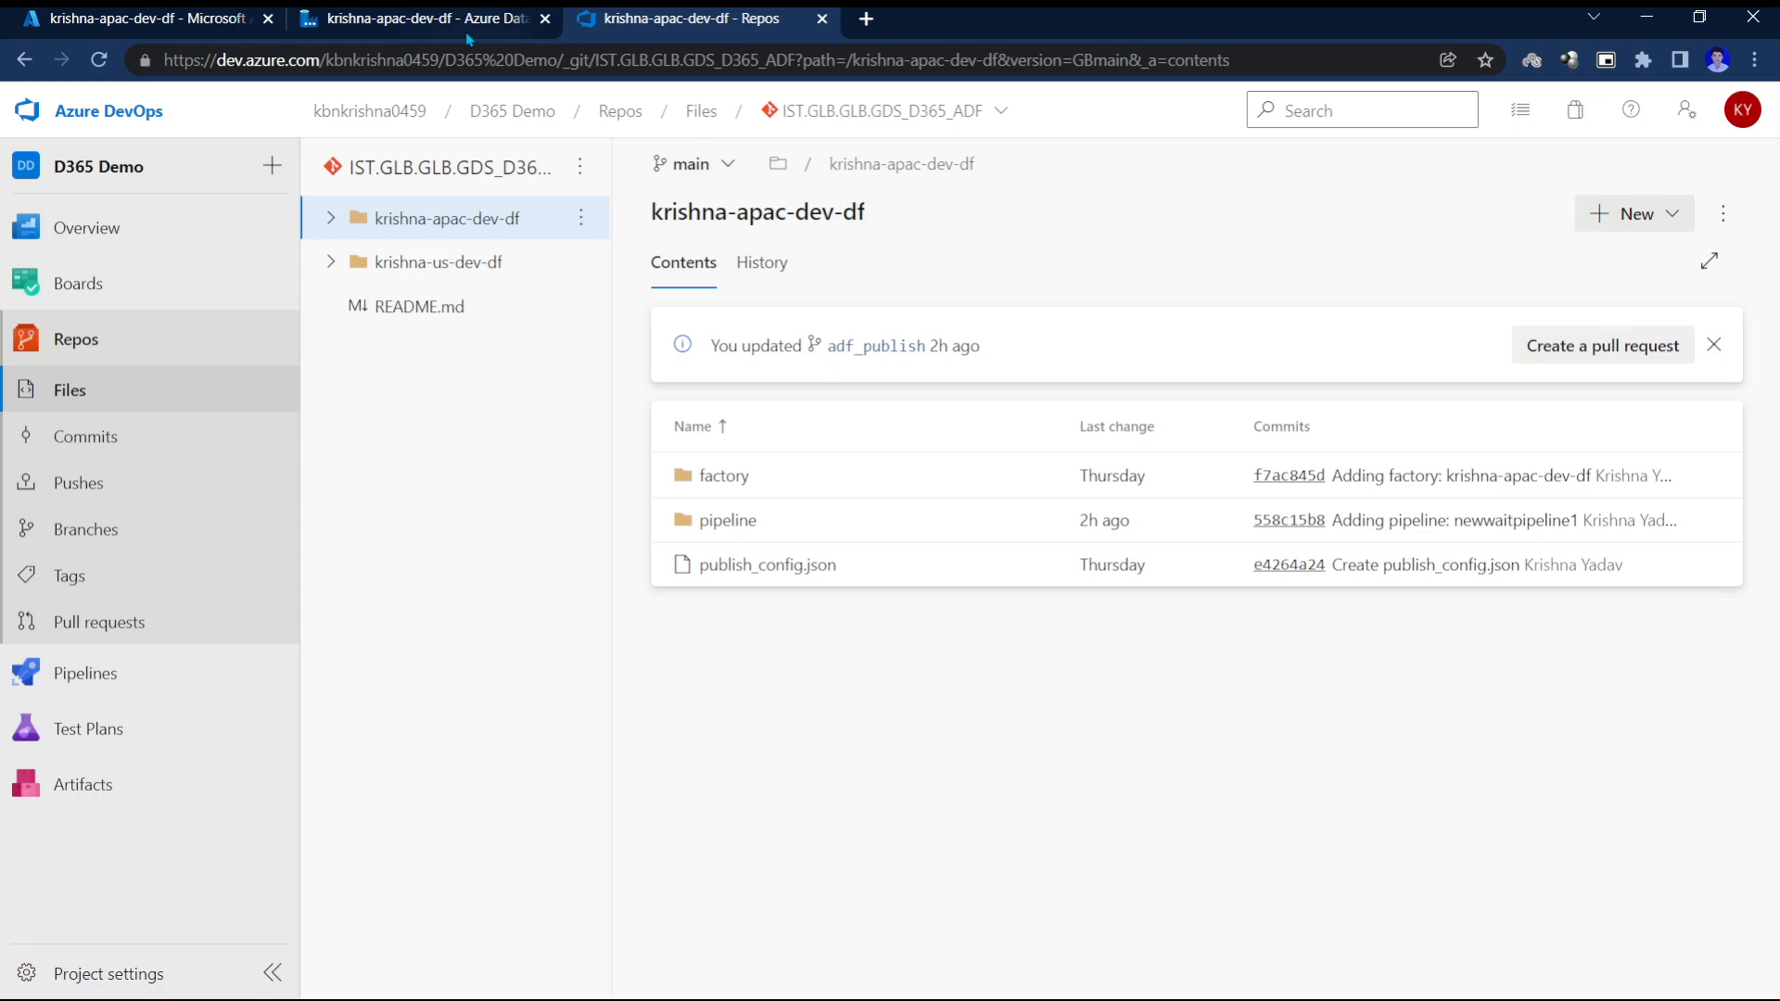
{"action": "left_click", "coordinate": [468, 37]}
{"action": "left_click", "coordinate": [619, 19]}
{"action": "left_click", "coordinate": [506, 36]}
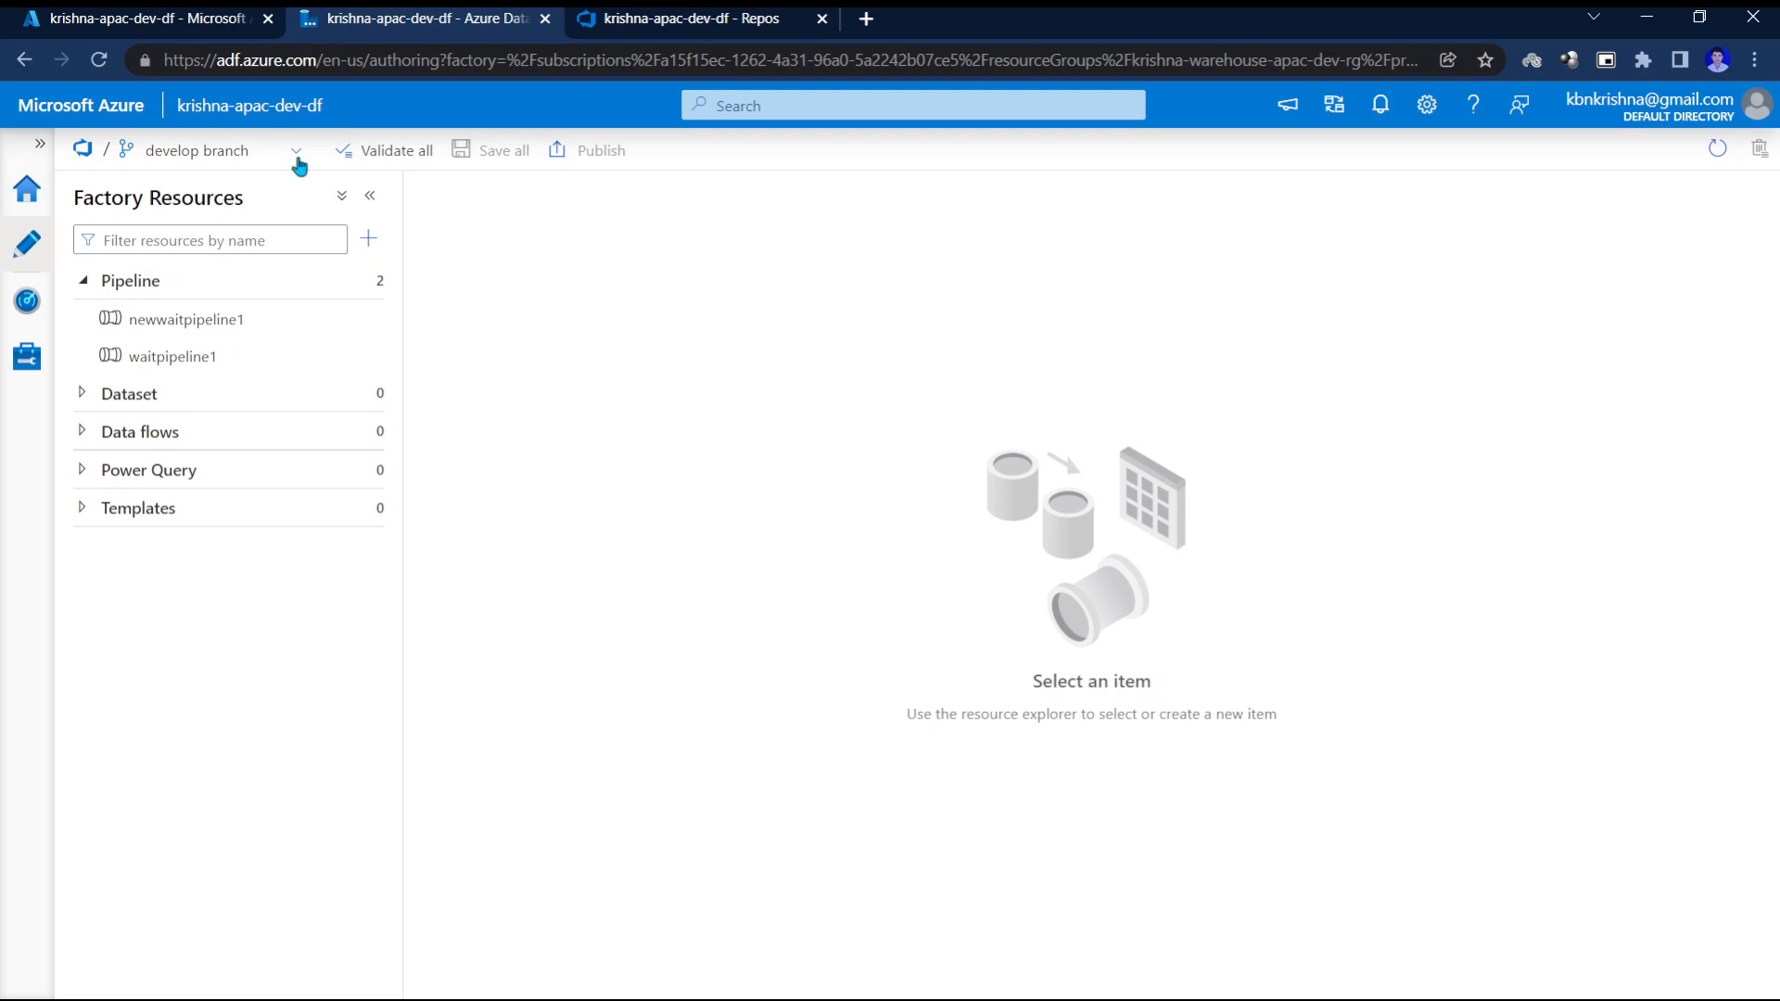
{"action": "left_click", "coordinate": [600, 18]}
{"action": "left_click", "coordinate": [436, 18]}
Switch to the Azure portal and review the APAC and US dev and prod resource groups.
{"action": "left_click", "coordinate": [192, 12]}
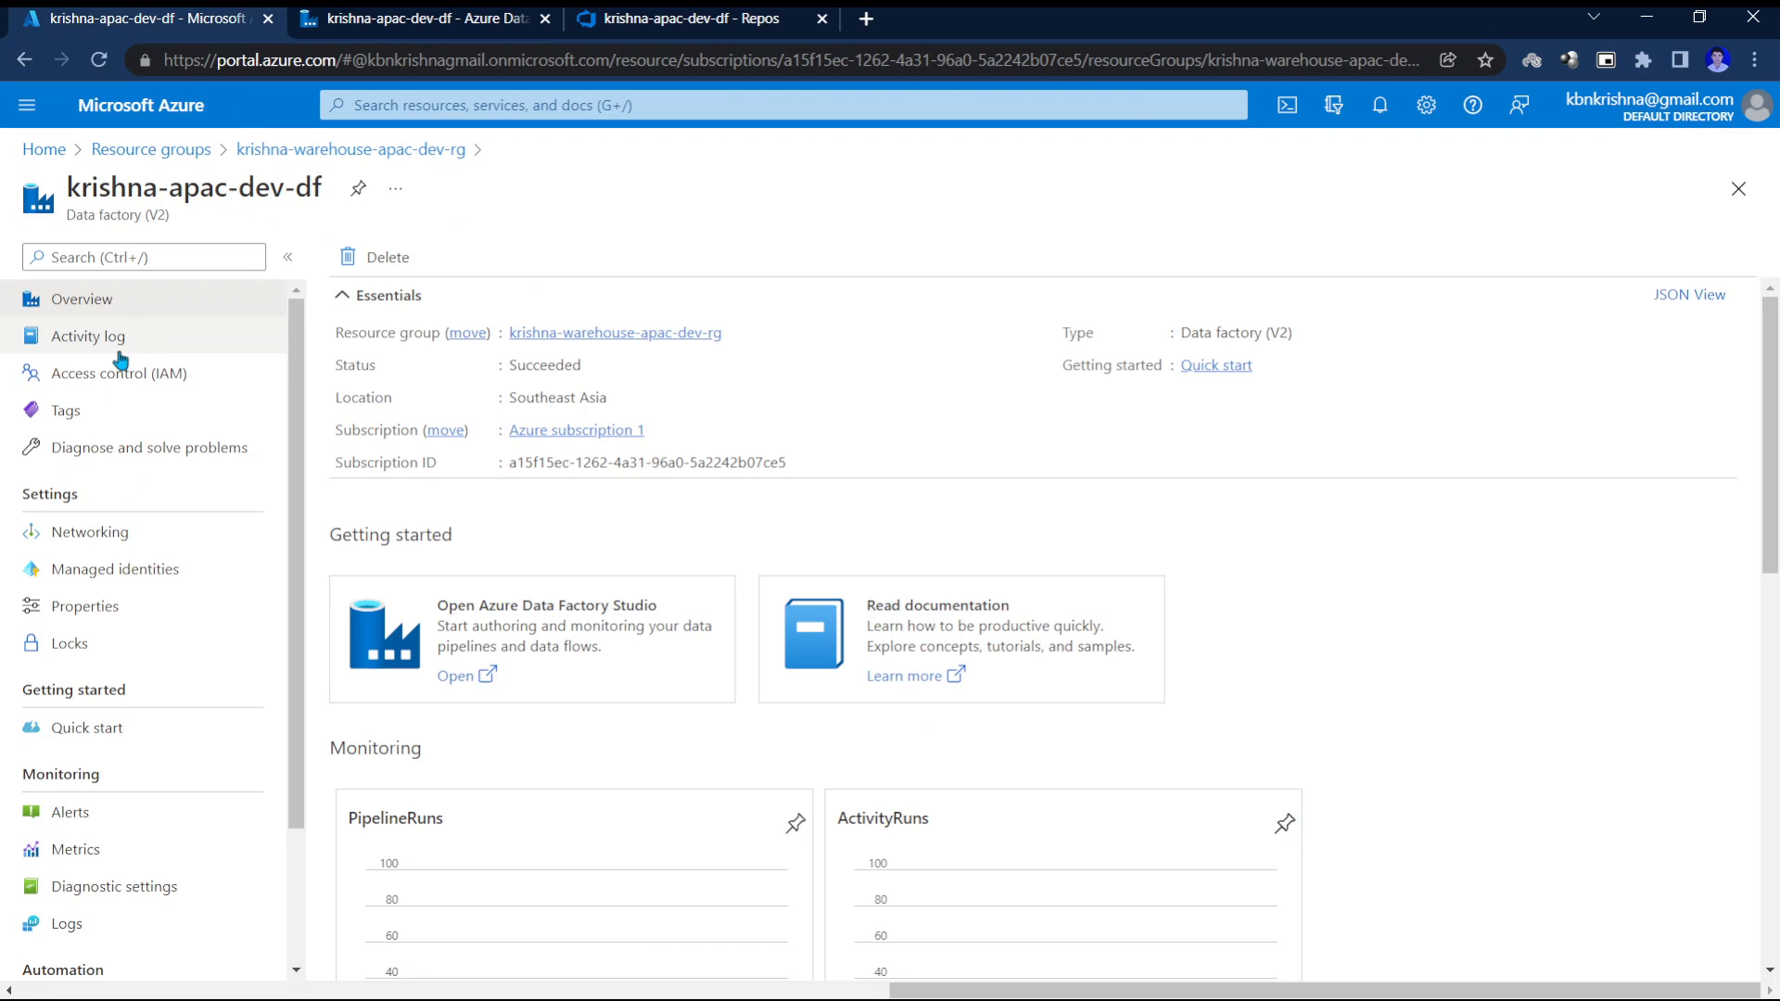
{"action": "left_click", "coordinate": [172, 151]}
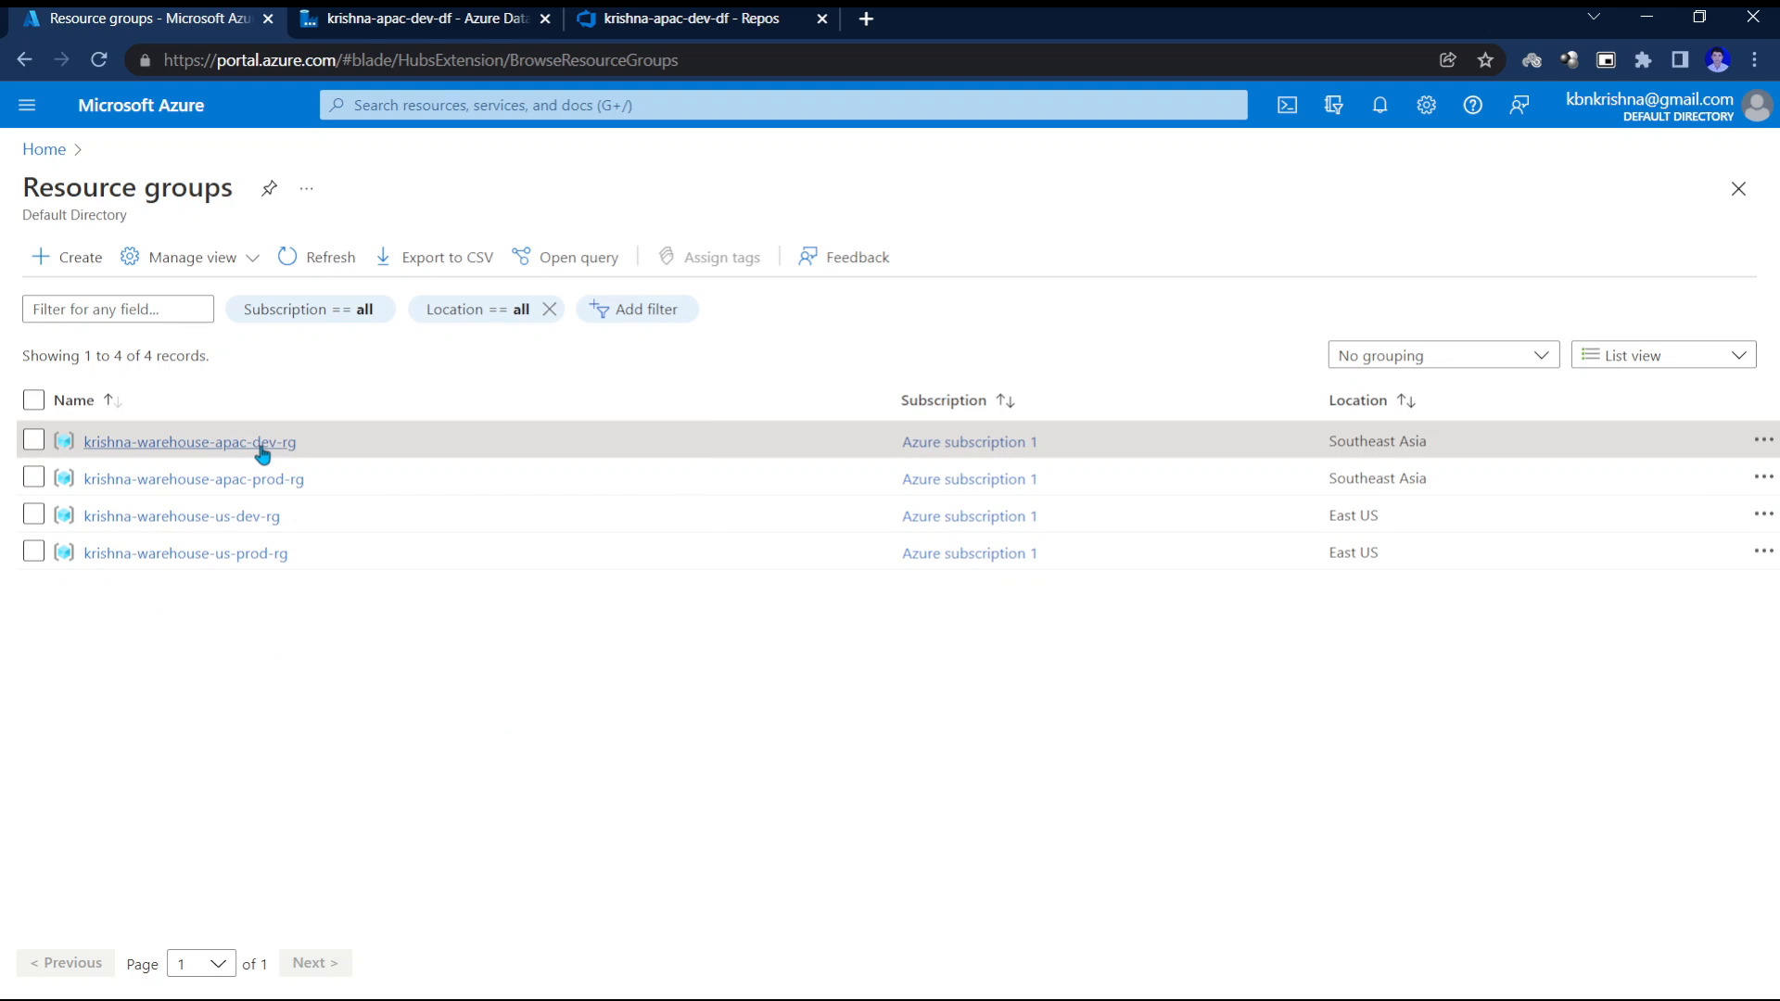
{"action": "mouse_move", "coordinate": [262, 453]}
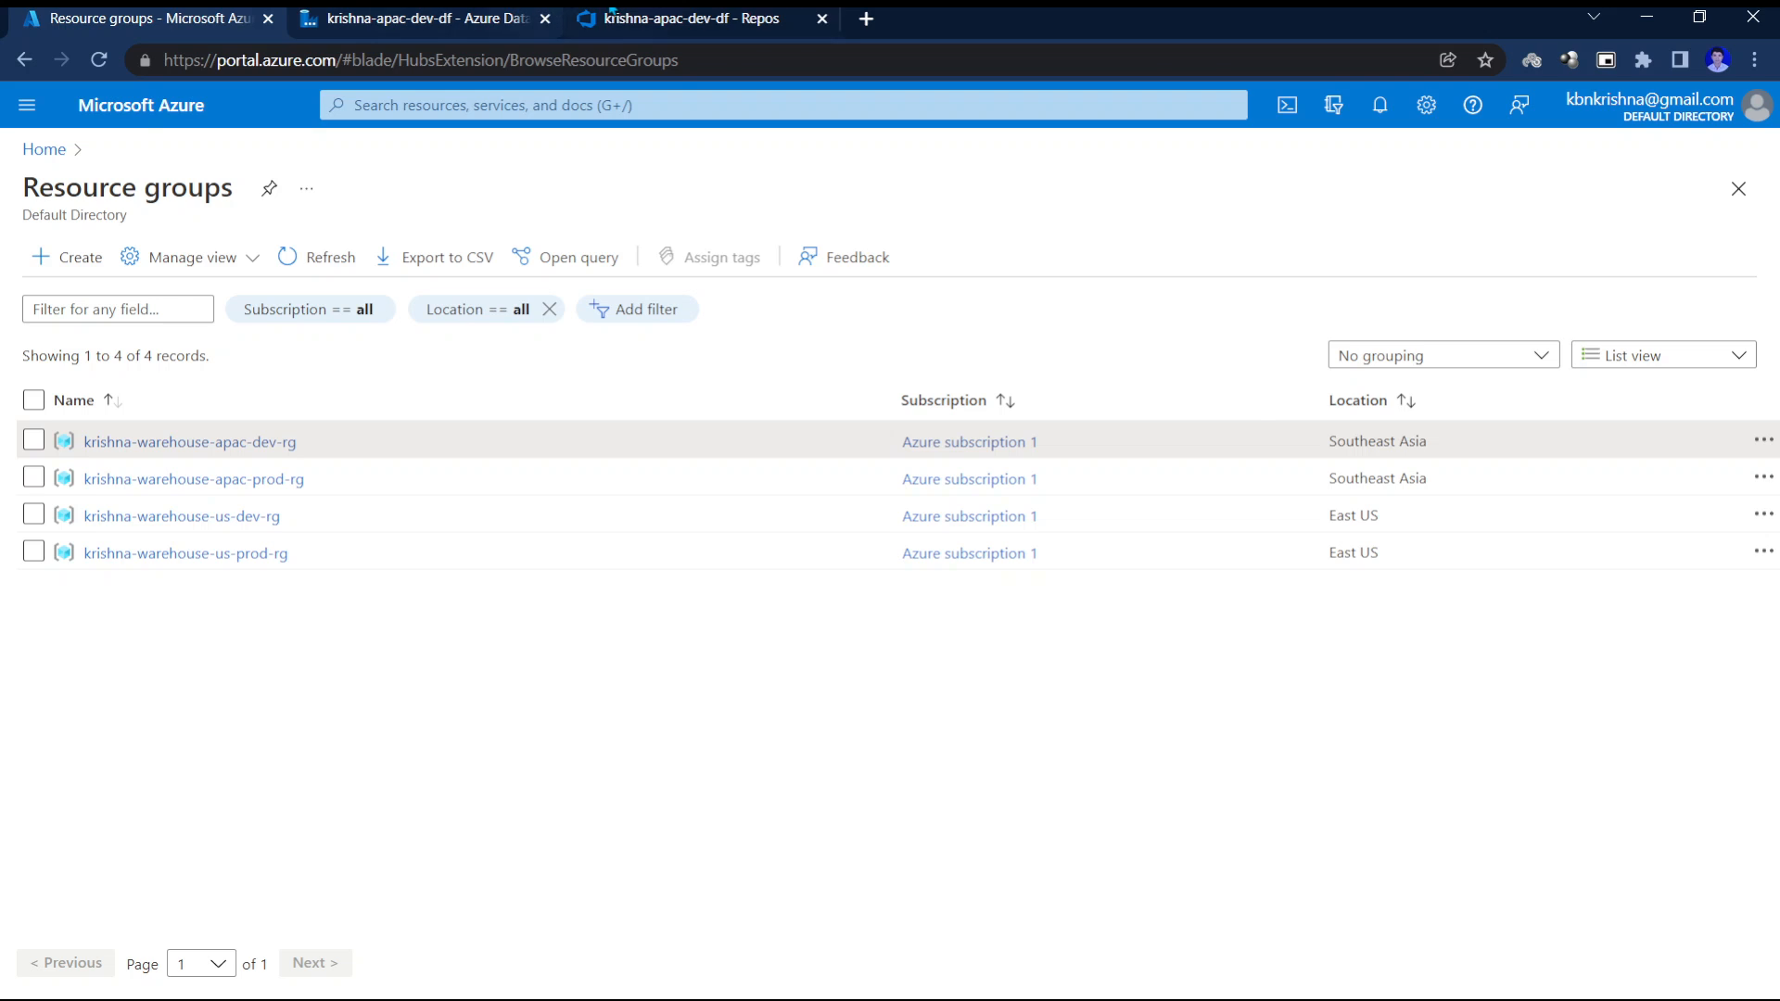
Switch to Azure DevOps and list all build pipelines of the D365 Demo project.
{"action": "left_click", "coordinate": [612, 15]}
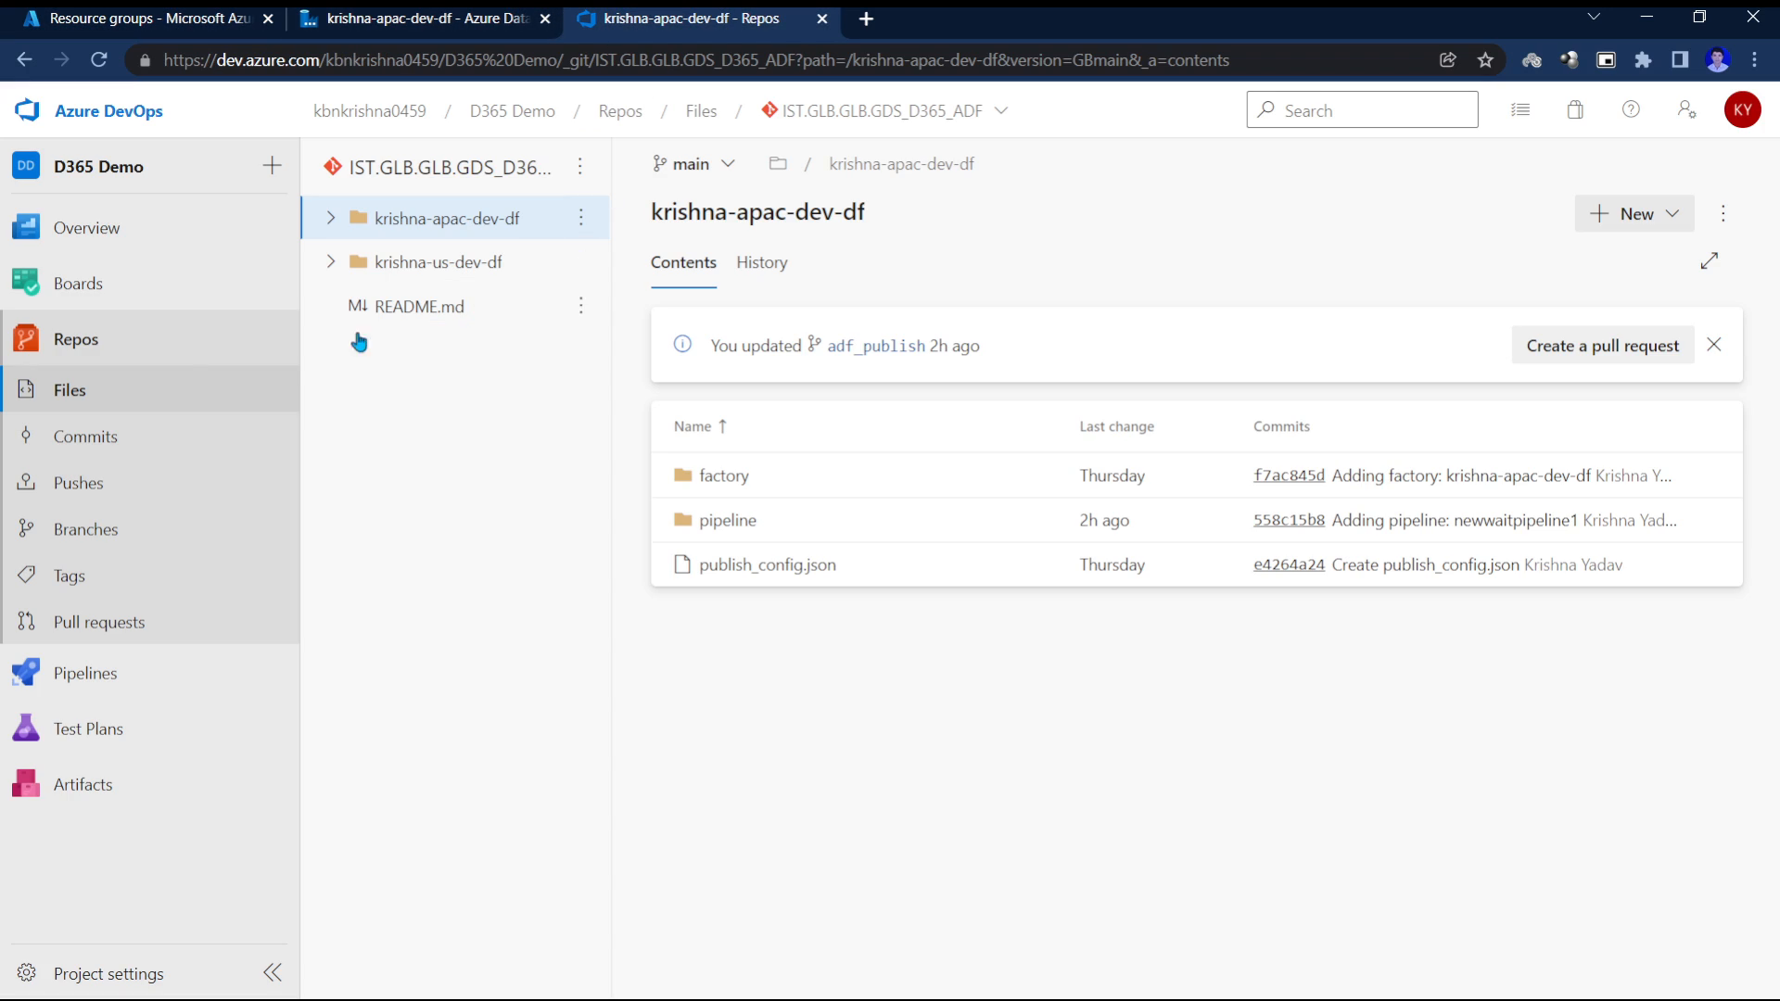
{"action": "left_click", "coordinate": [77, 669]}
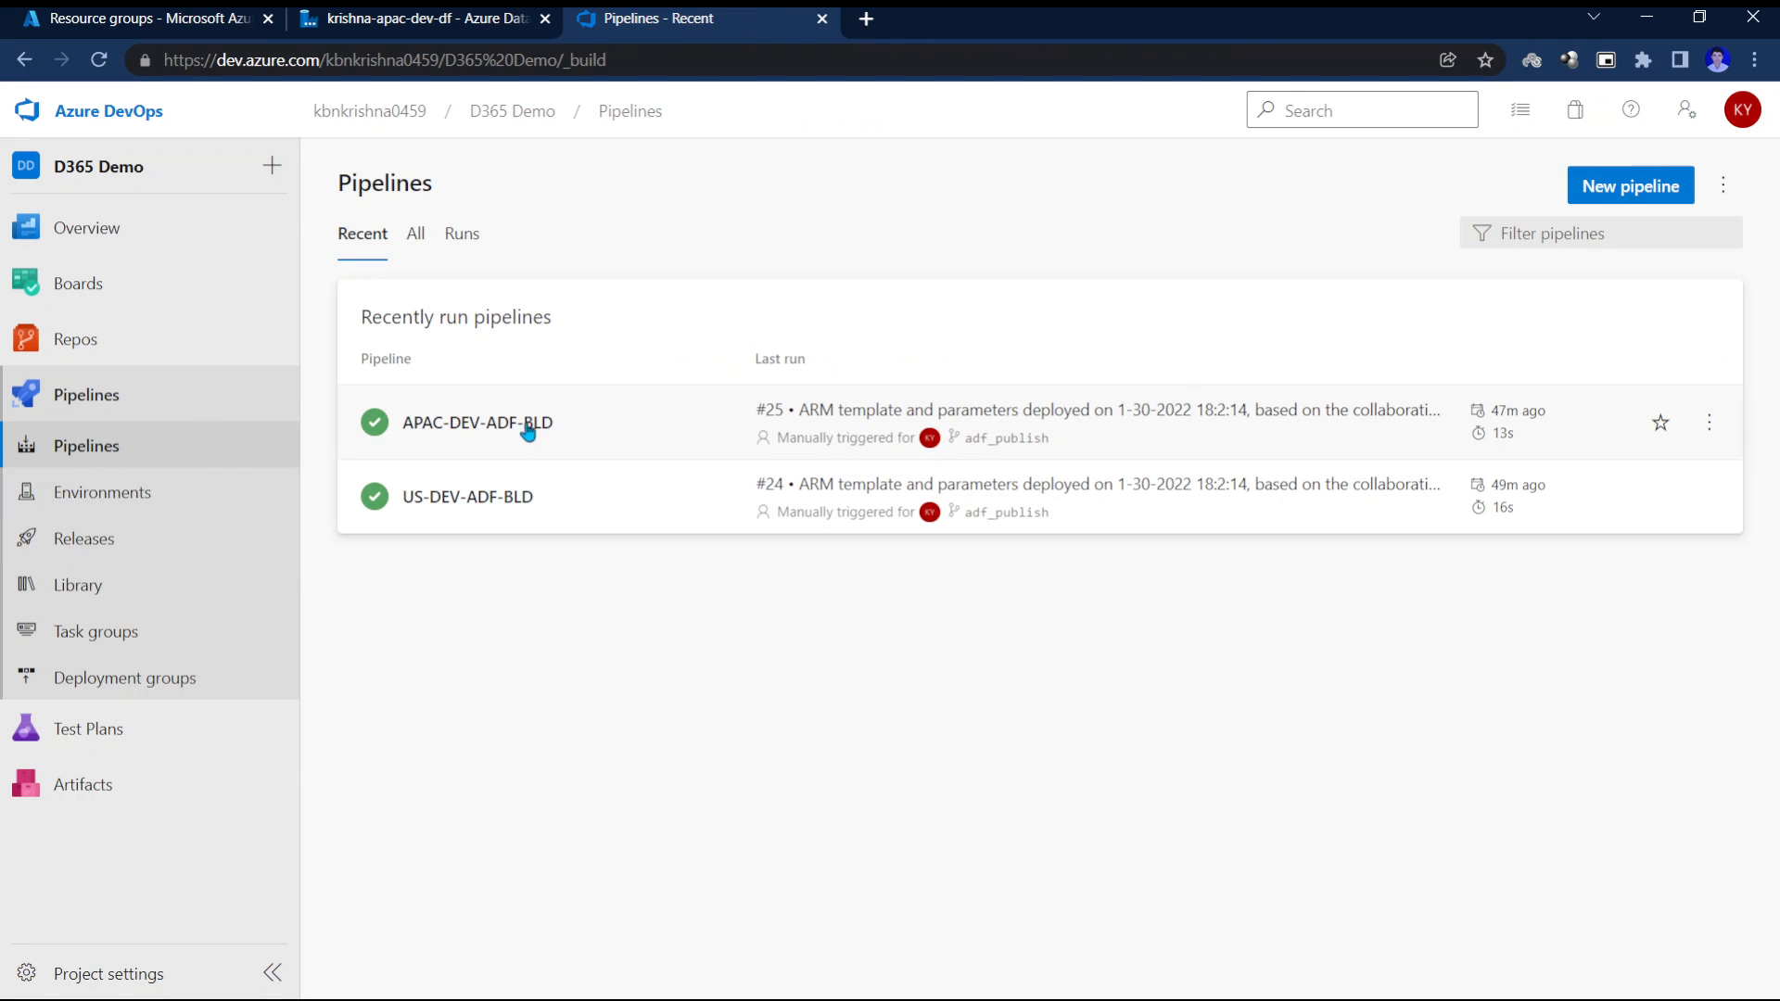
{"action": "left_click", "coordinate": [416, 237]}
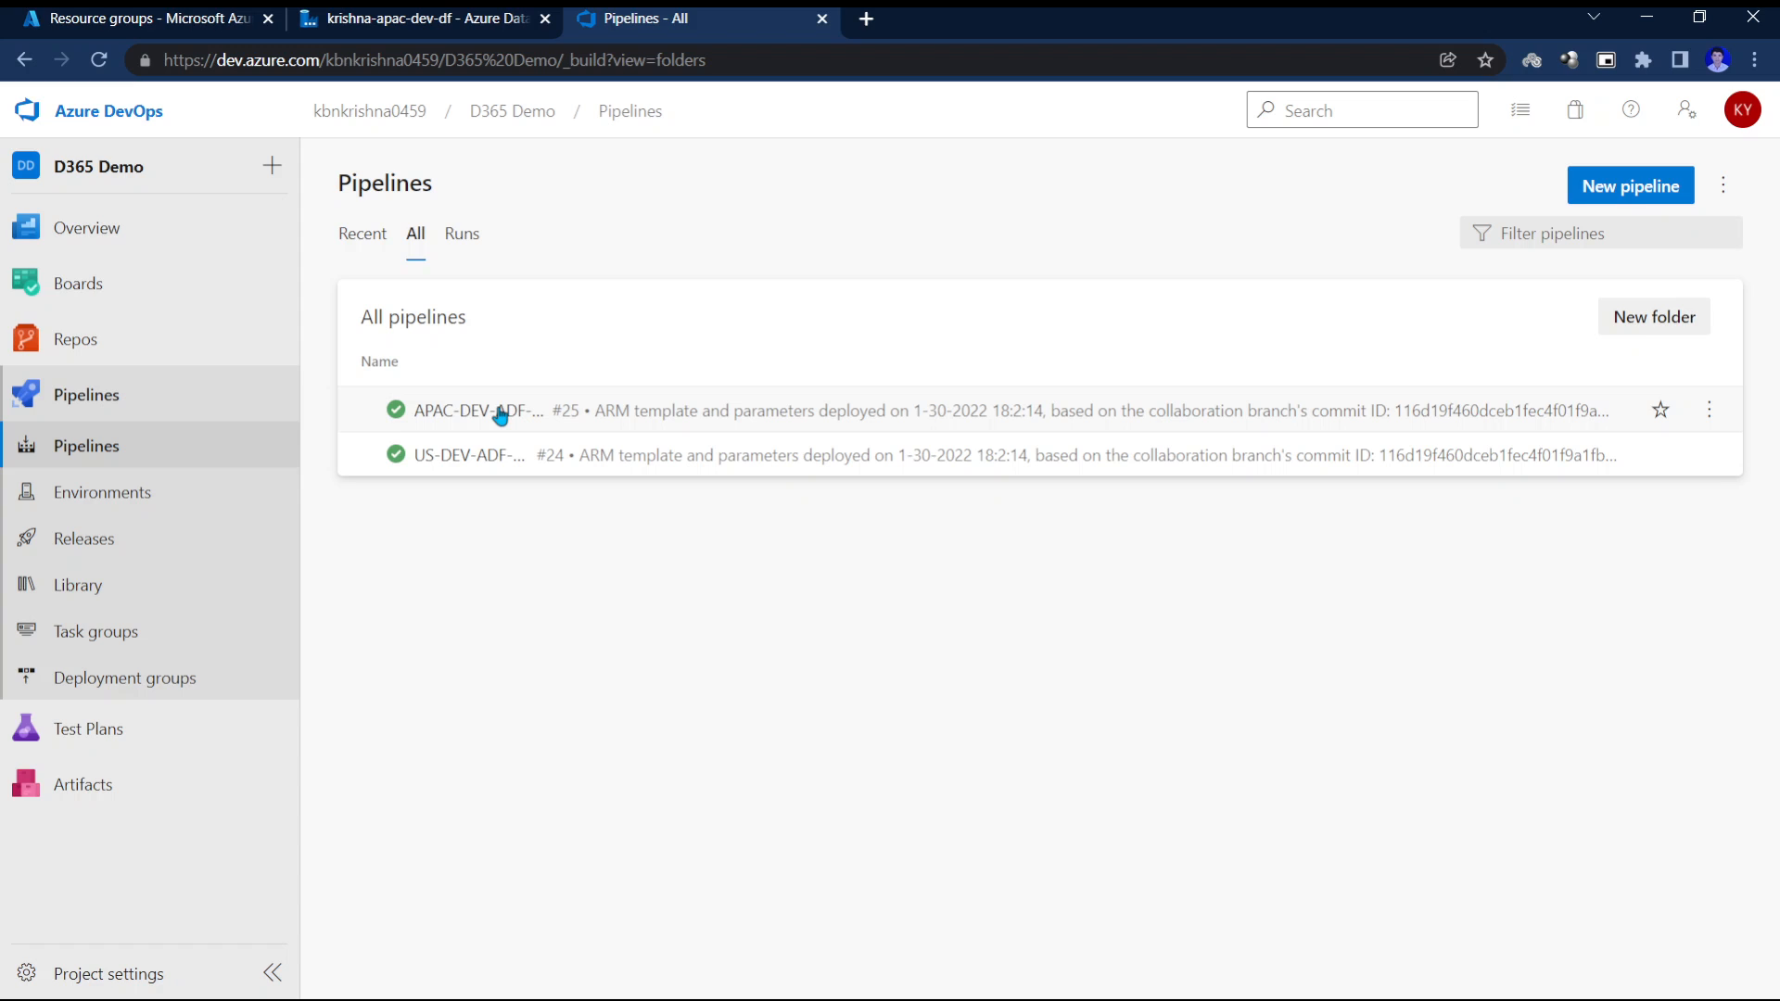
Open the APAC-DEV-ADF-BLD pipeline for editing and review its drop APAC and pre-and-post-deployment.ps1 publish artifact tasks.
{"action": "left_click", "coordinate": [442, 415]}
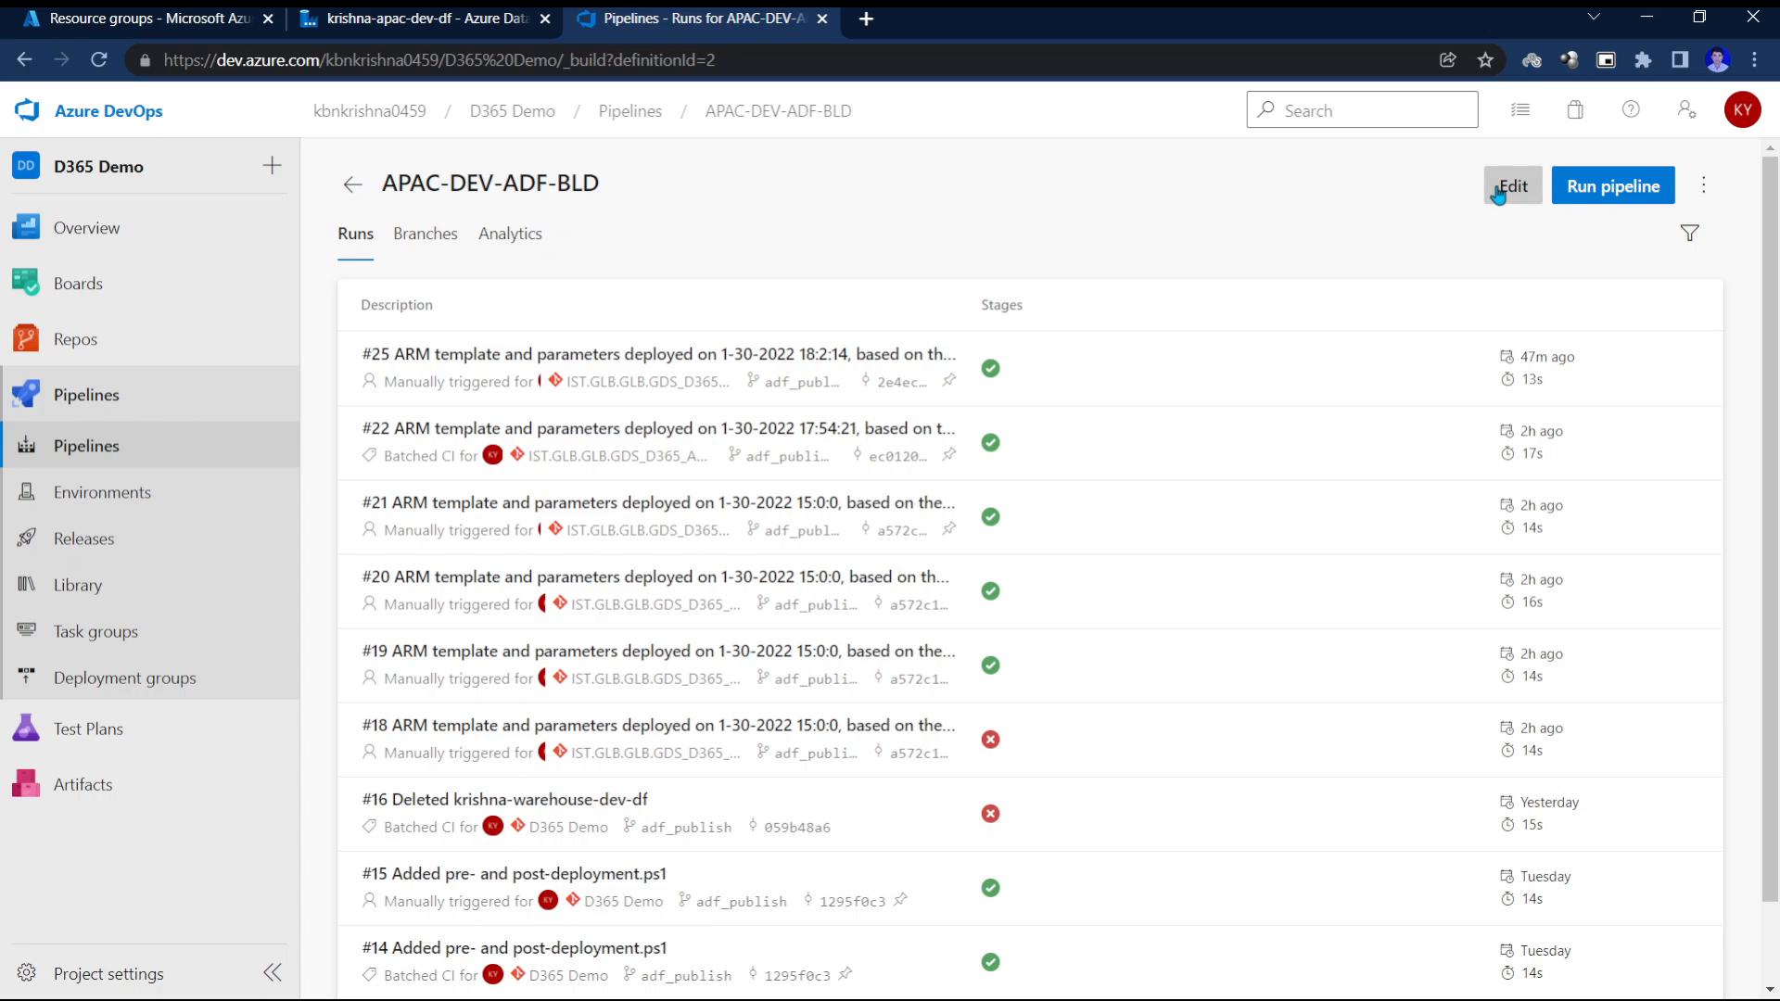
{"action": "left_click", "coordinate": [1513, 187]}
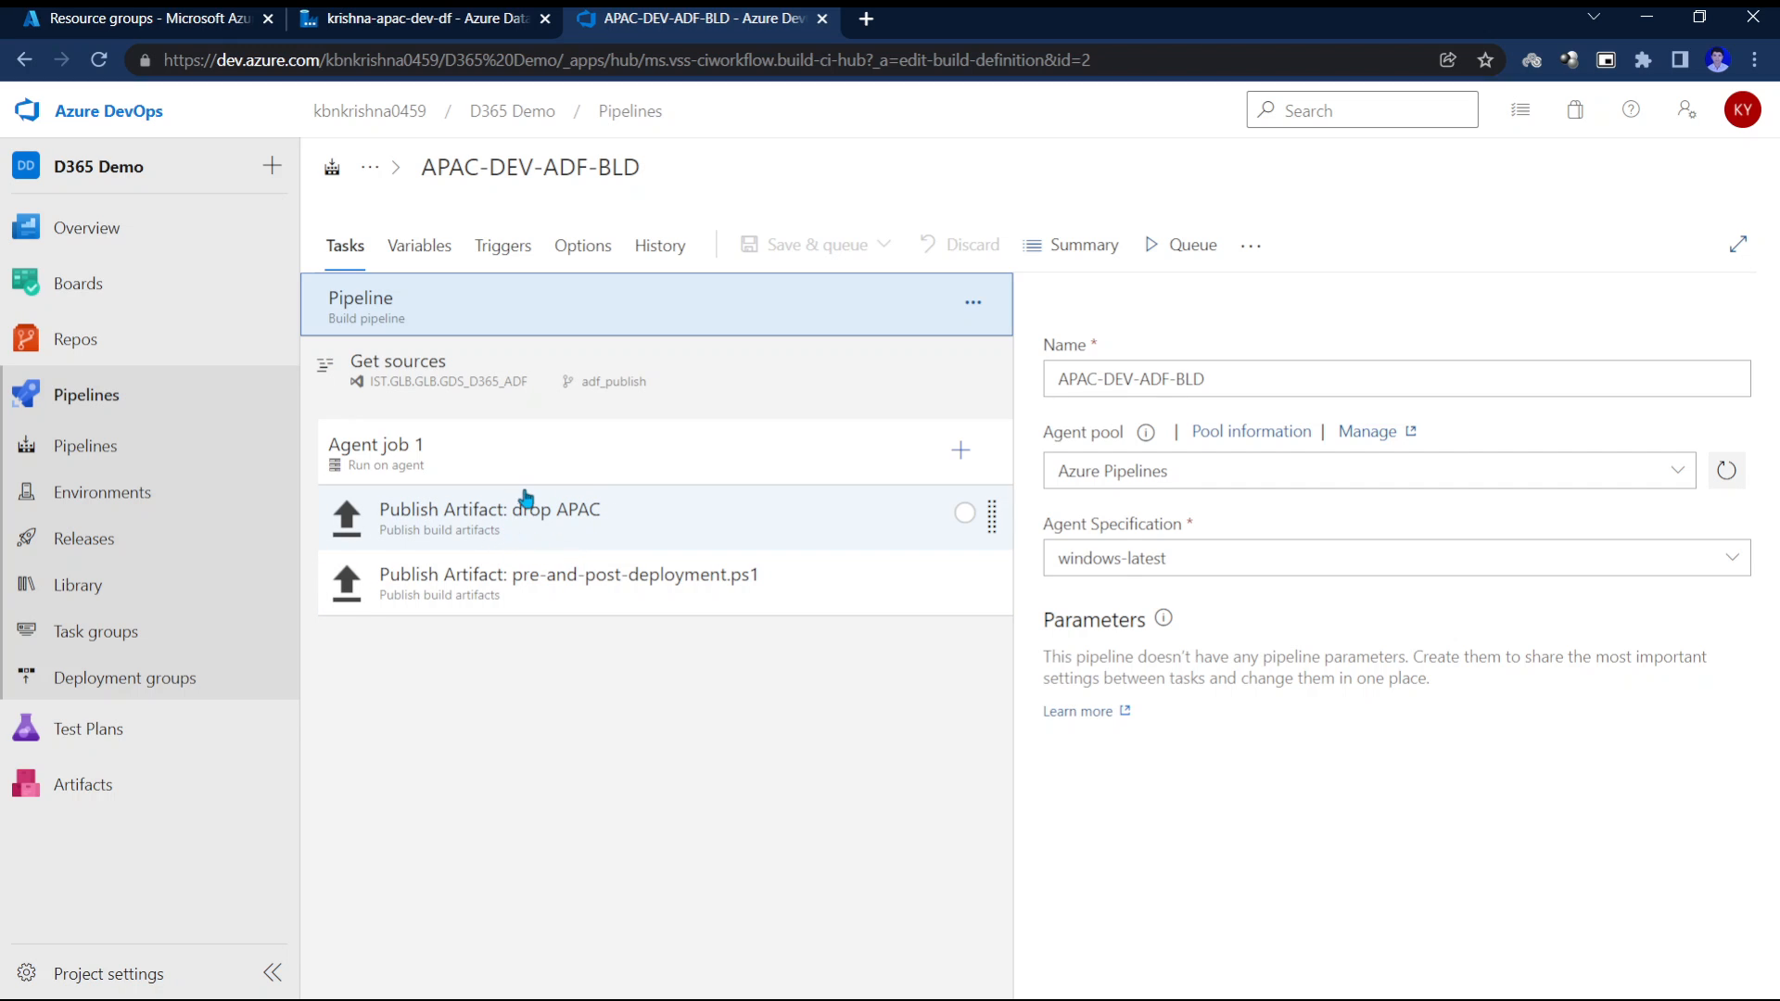
{"action": "left_click", "coordinate": [628, 536]}
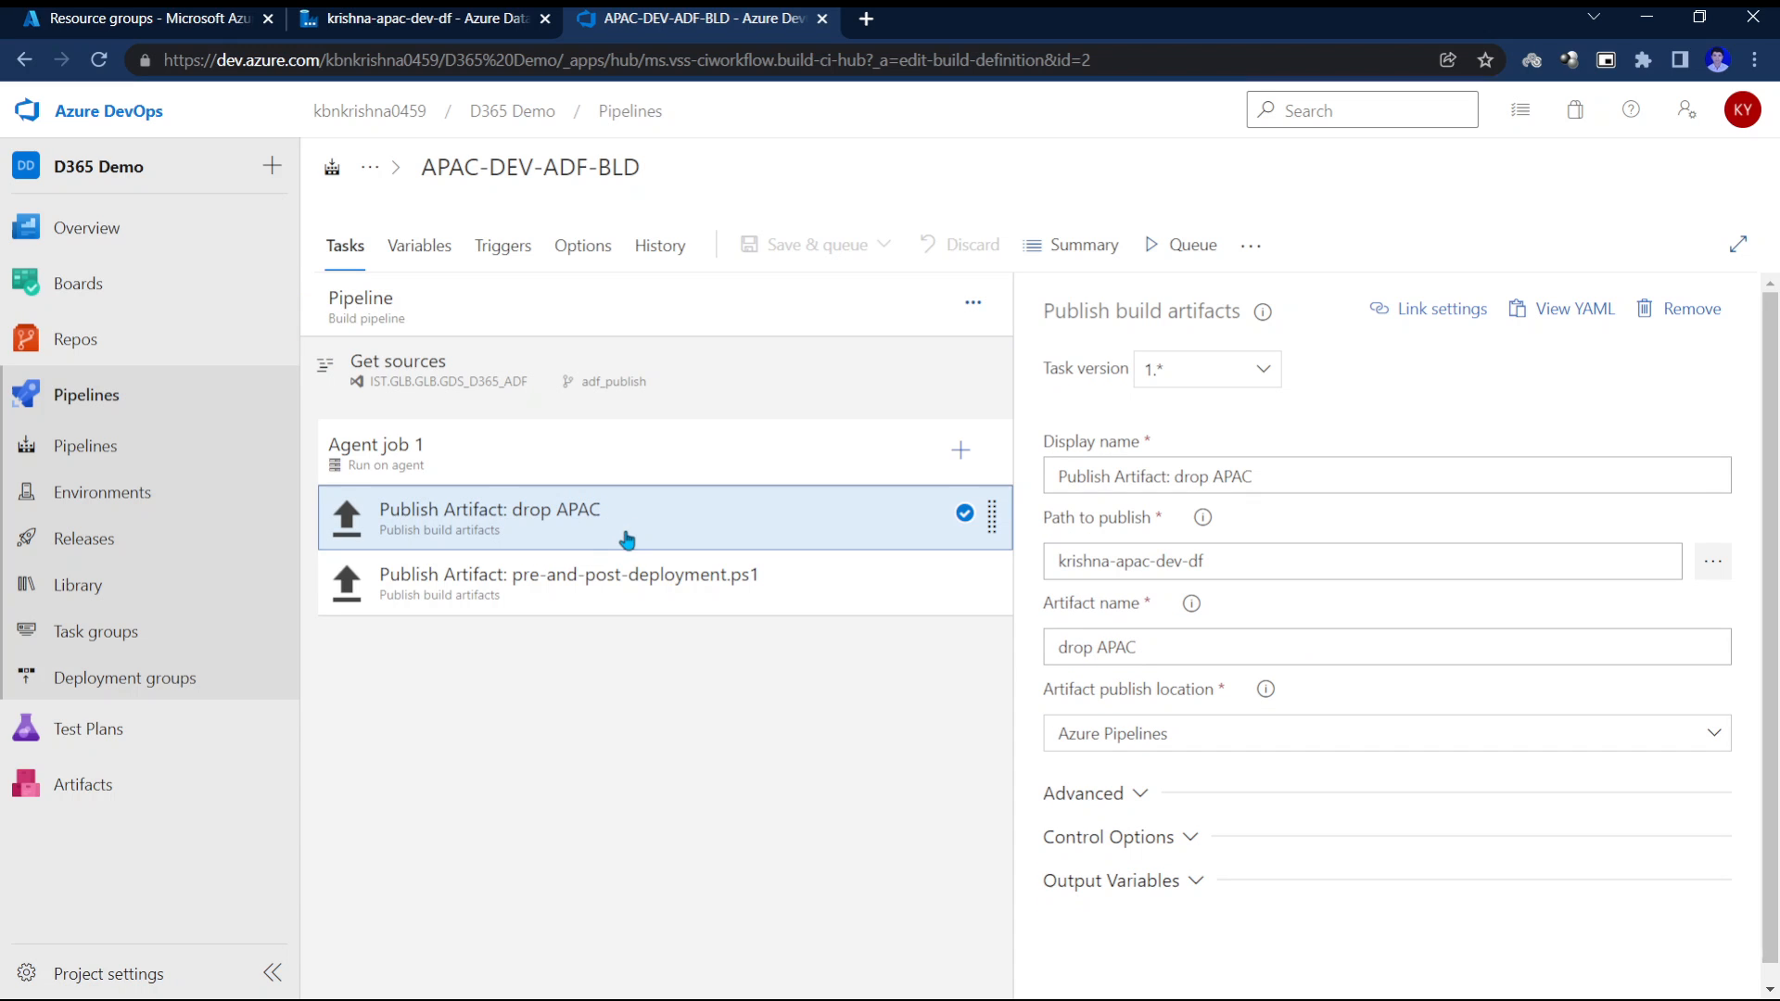
{"action": "left_click", "coordinate": [522, 607]}
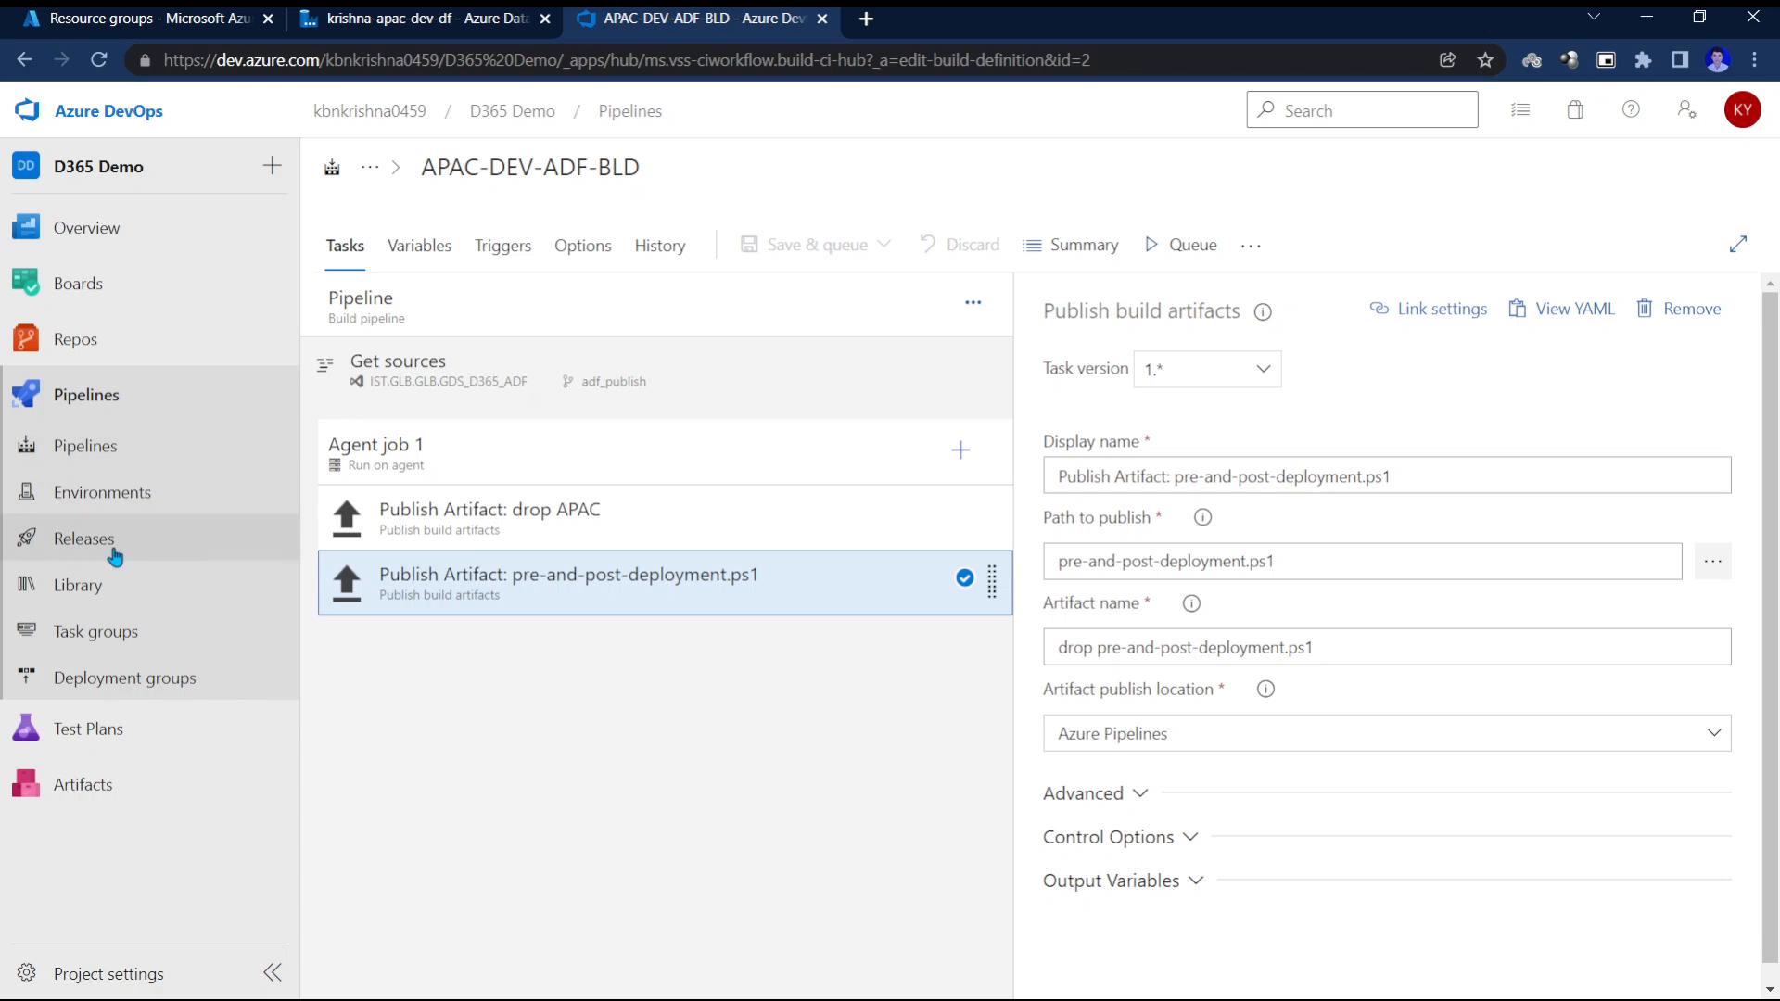
Open the APAC-ADF-RLS release pipeline for editing and inspect its artifact's continuous deployment trigger.
{"action": "left_click", "coordinate": [80, 545]}
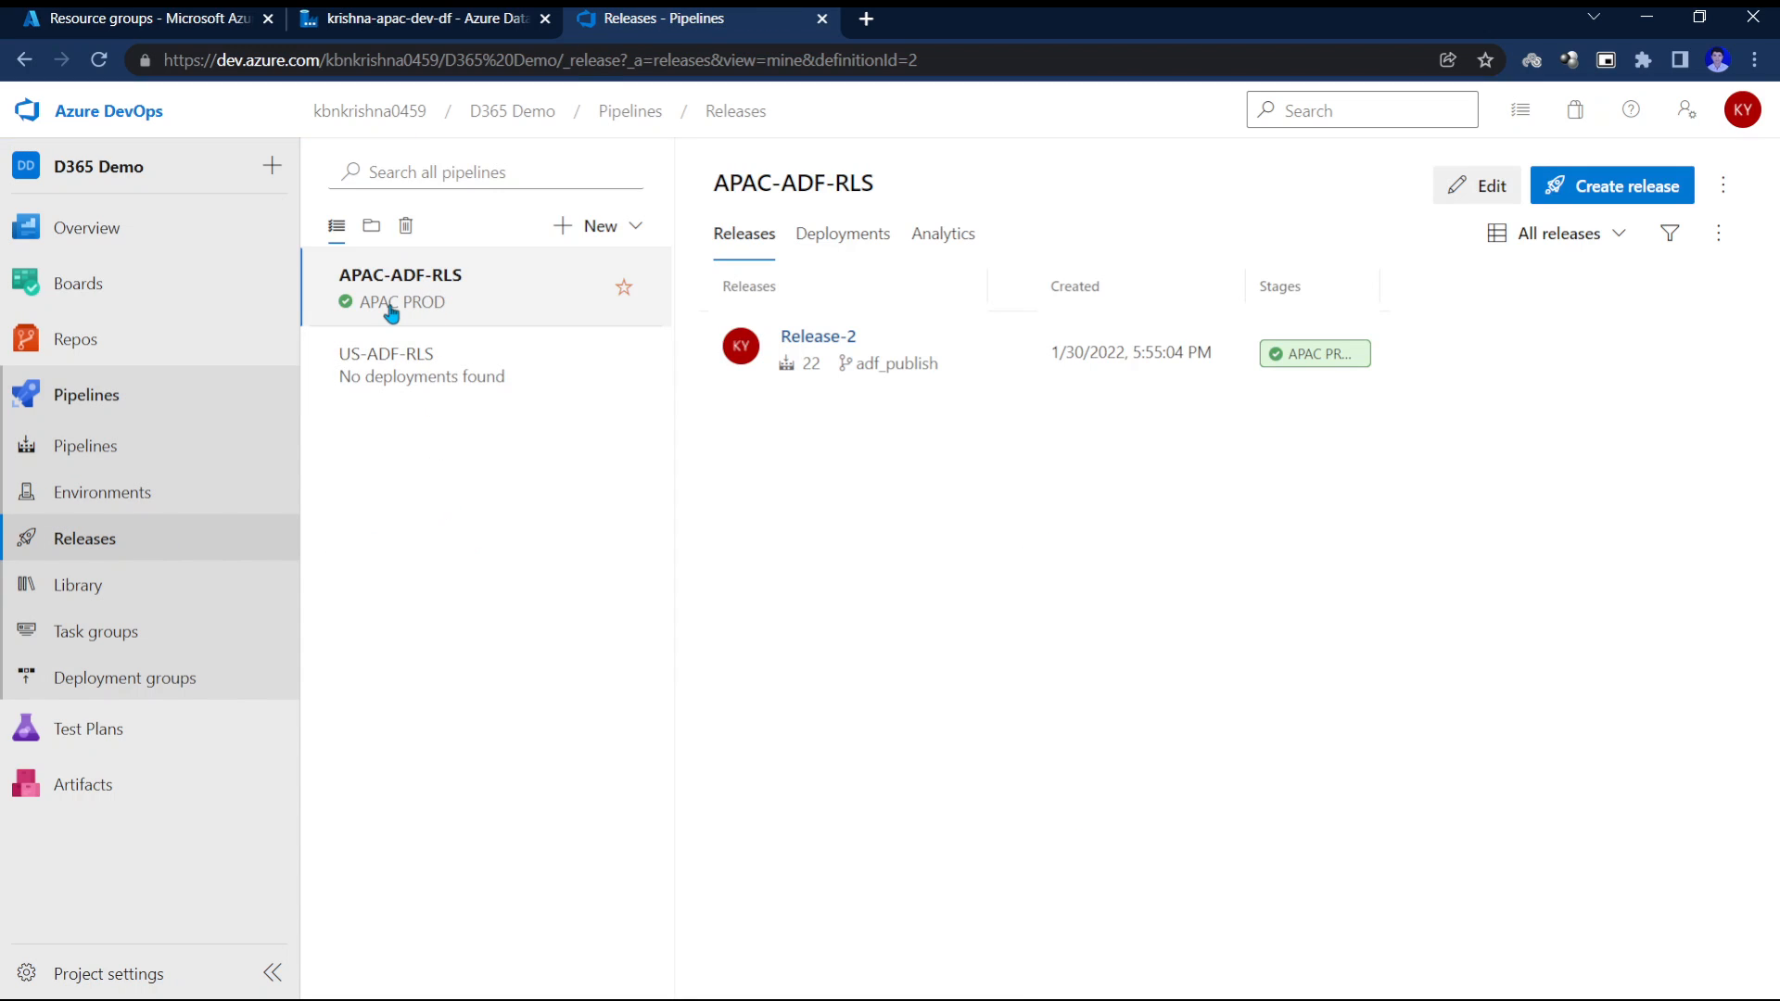
{"action": "left_click", "coordinate": [1443, 185]}
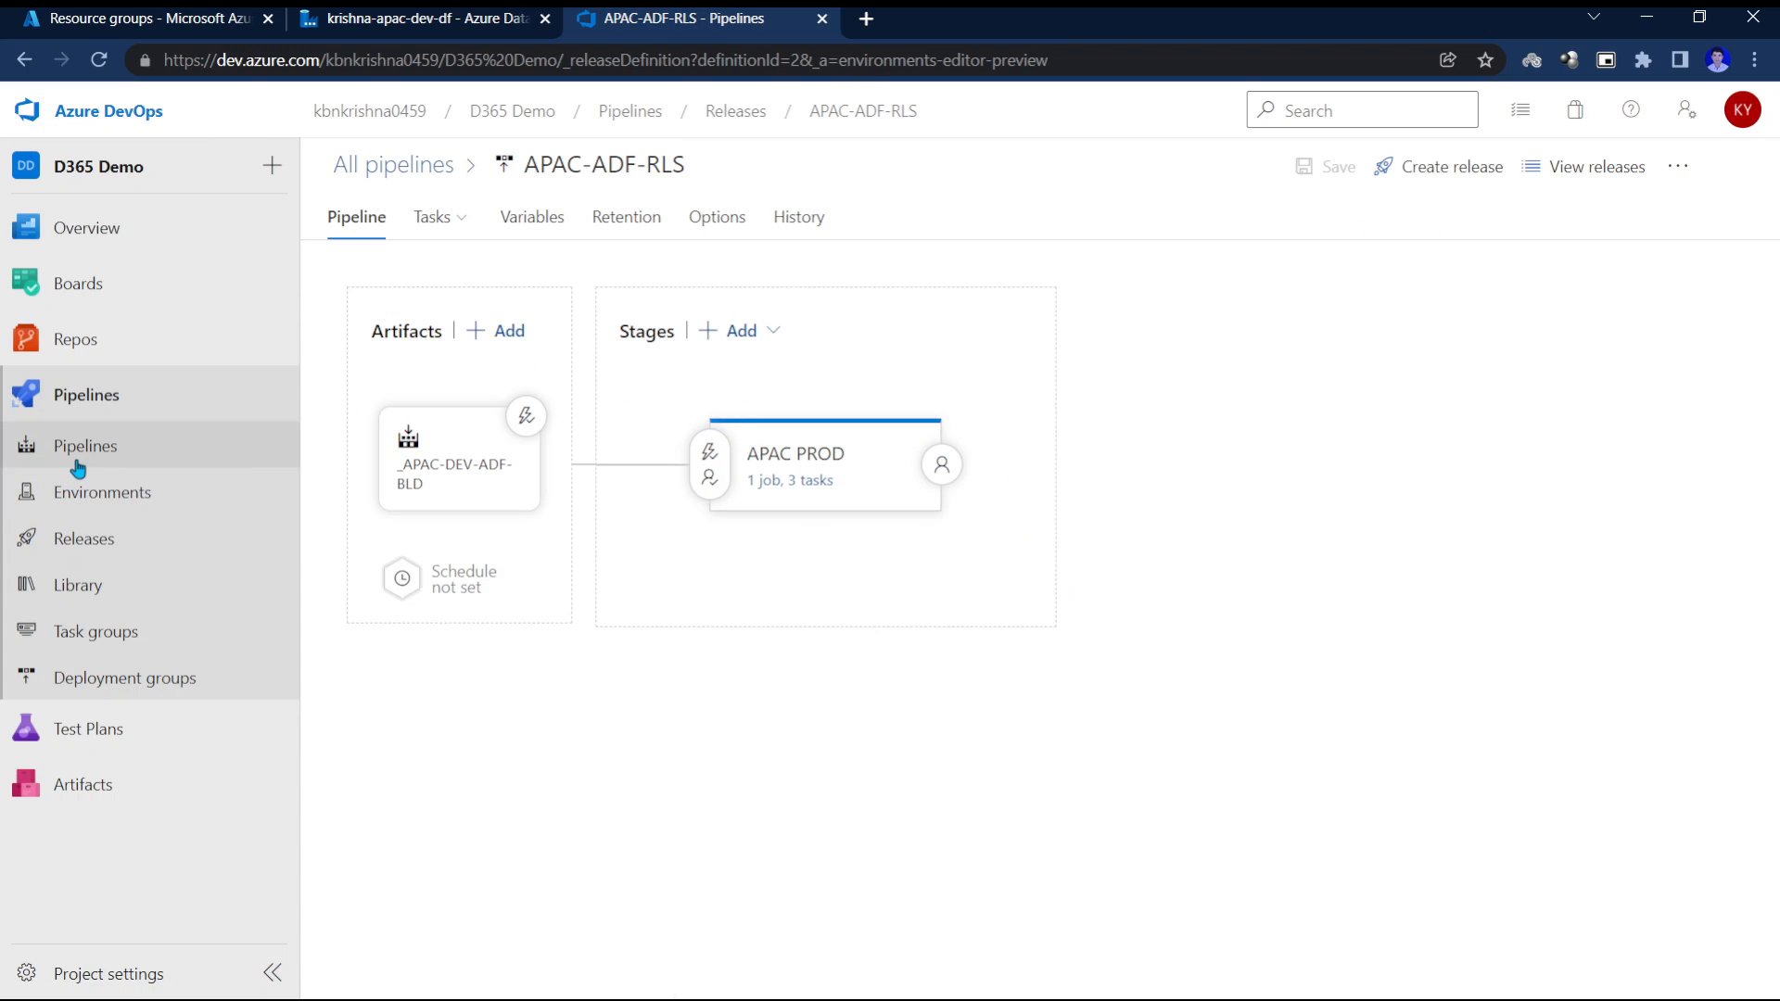
{"action": "left_click", "coordinate": [522, 428]}
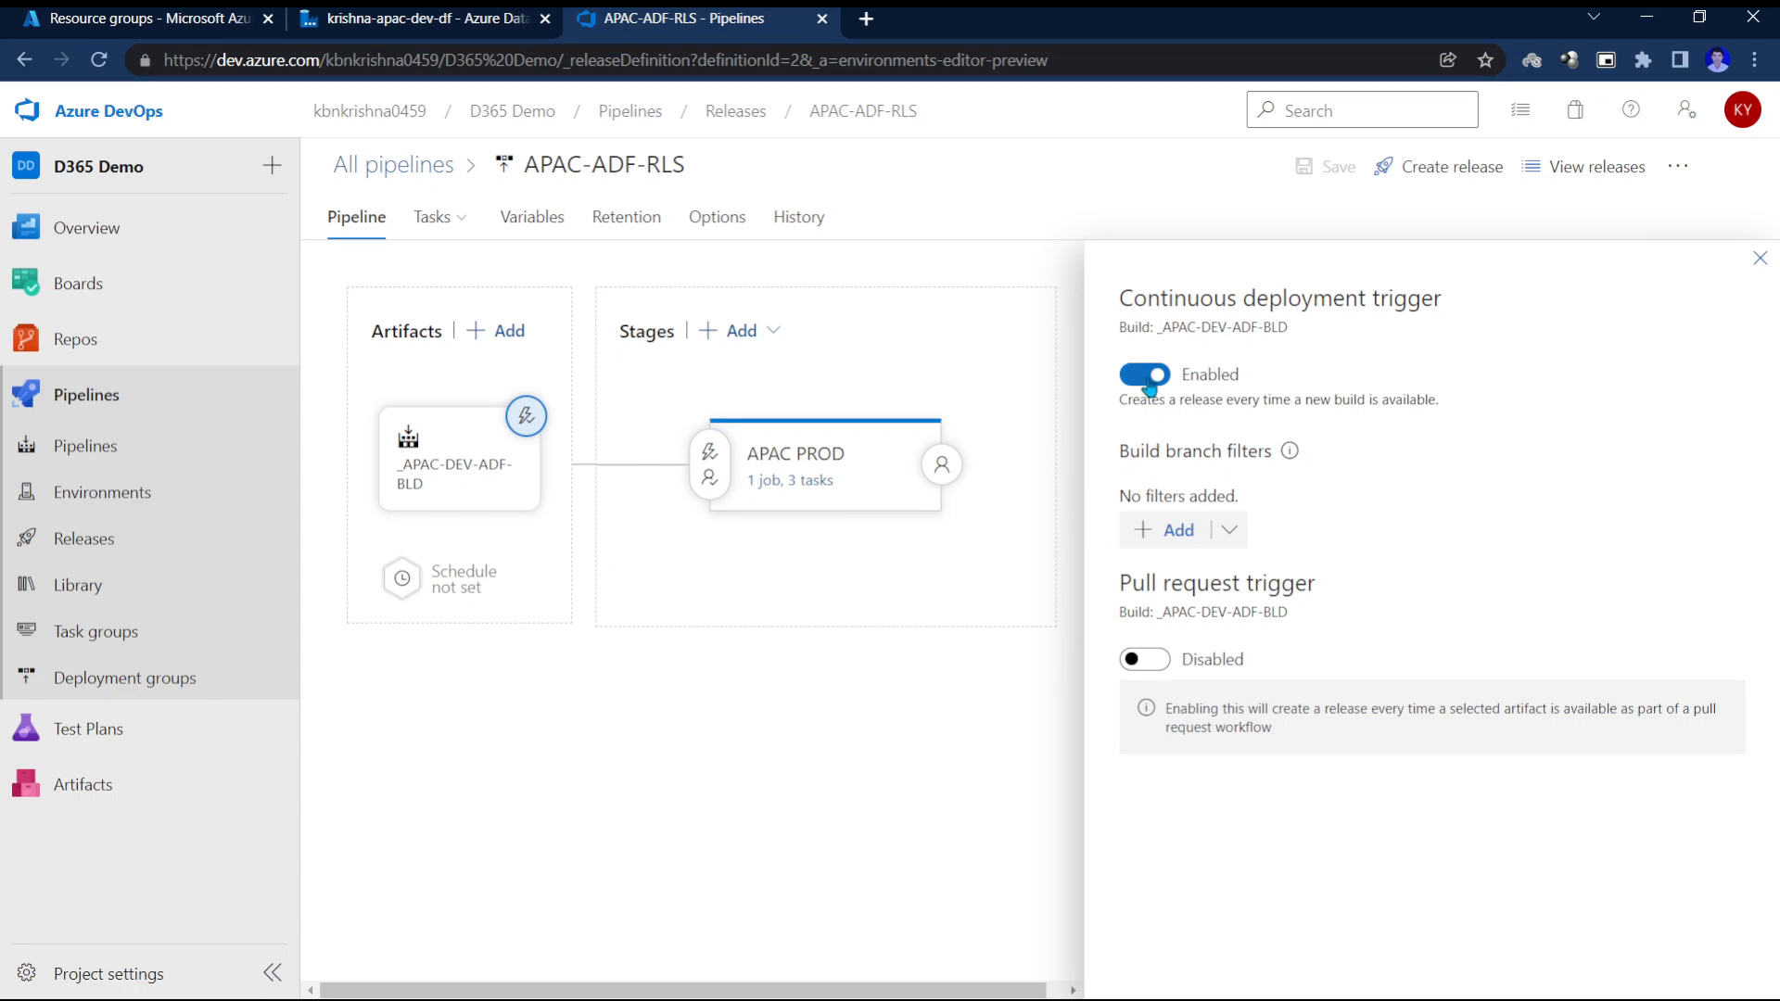
Return to the recently run build pipelines and compare them with the data factory's develop branch.
{"action": "left_click", "coordinate": [81, 448]}
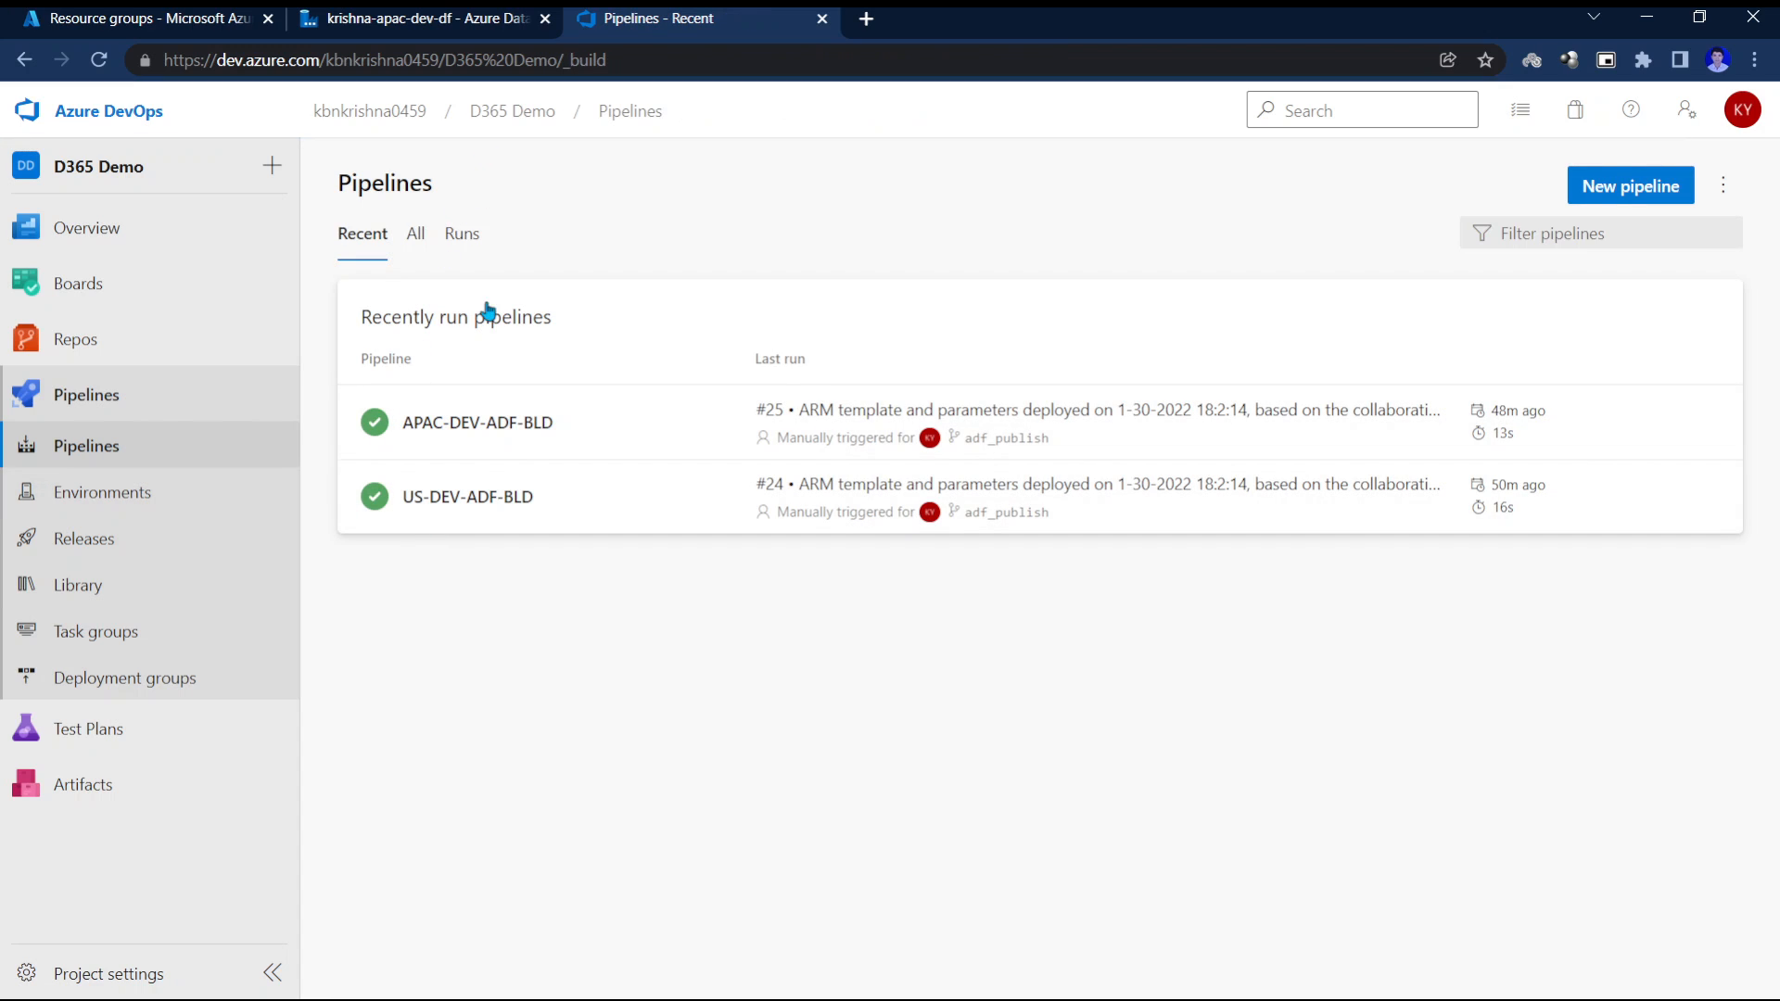
{"action": "left_click", "coordinate": [468, 28]}
{"action": "left_click", "coordinate": [638, 24]}
{"action": "left_click", "coordinate": [468, 21]}
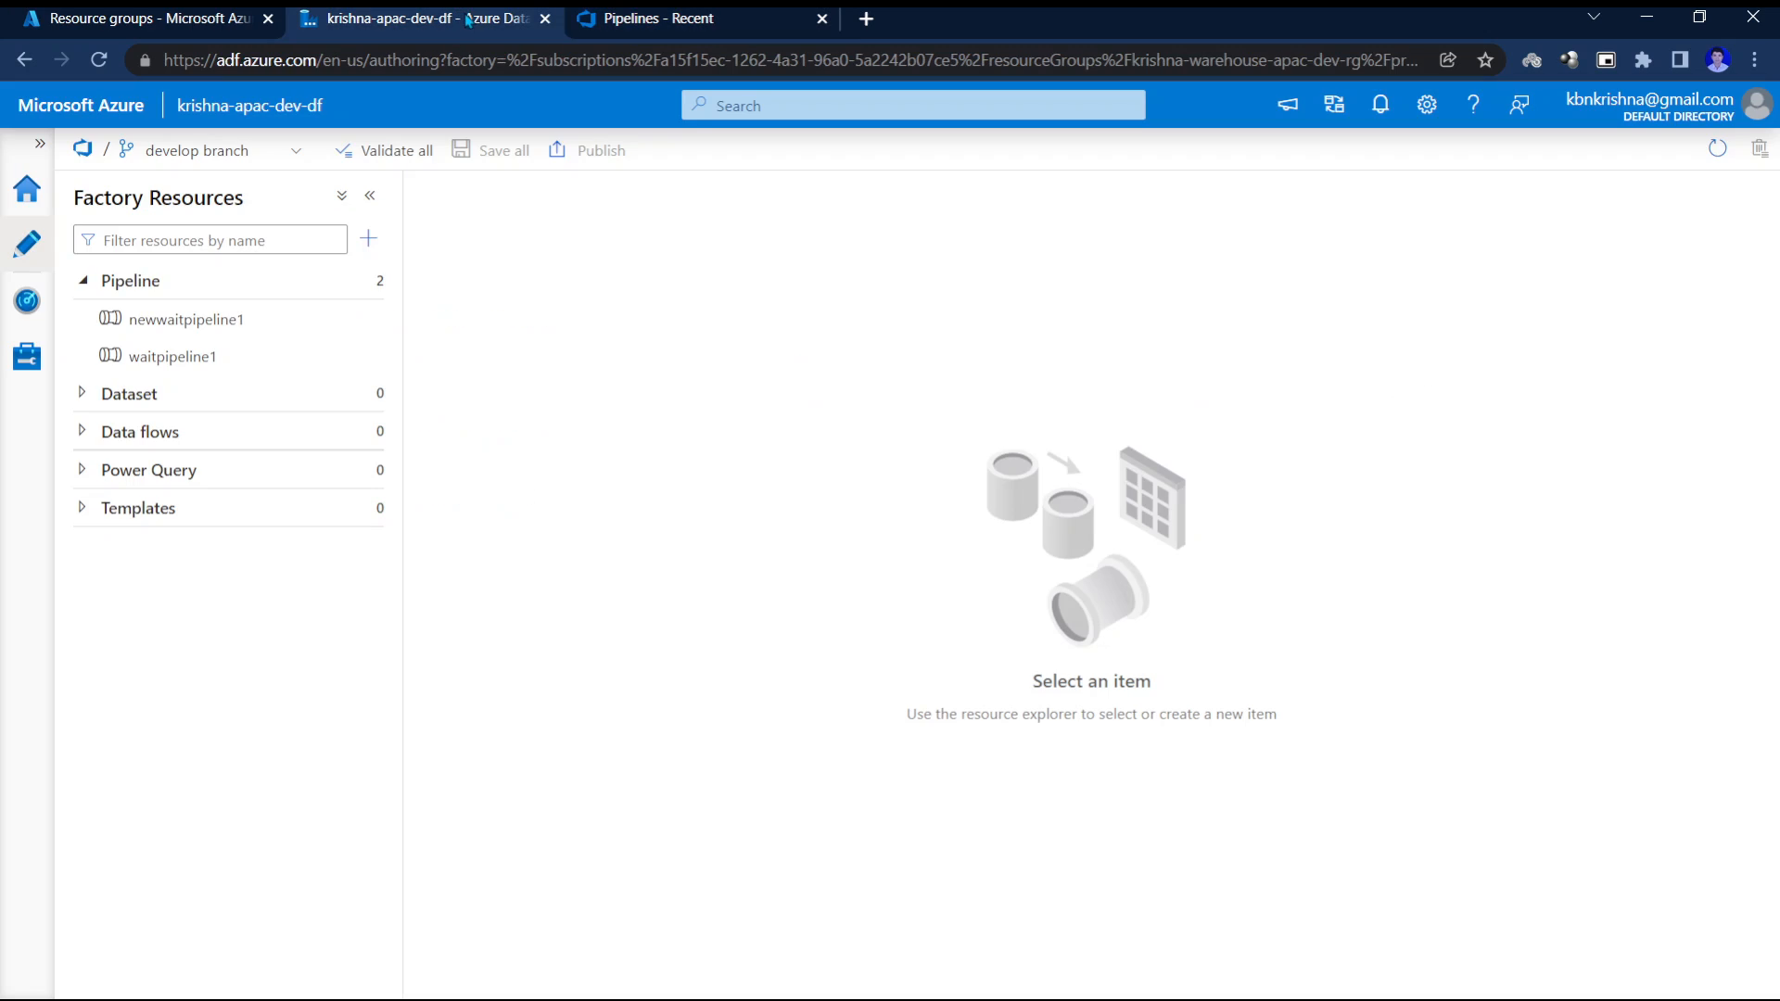
{"action": "left_click", "coordinate": [640, 19]}
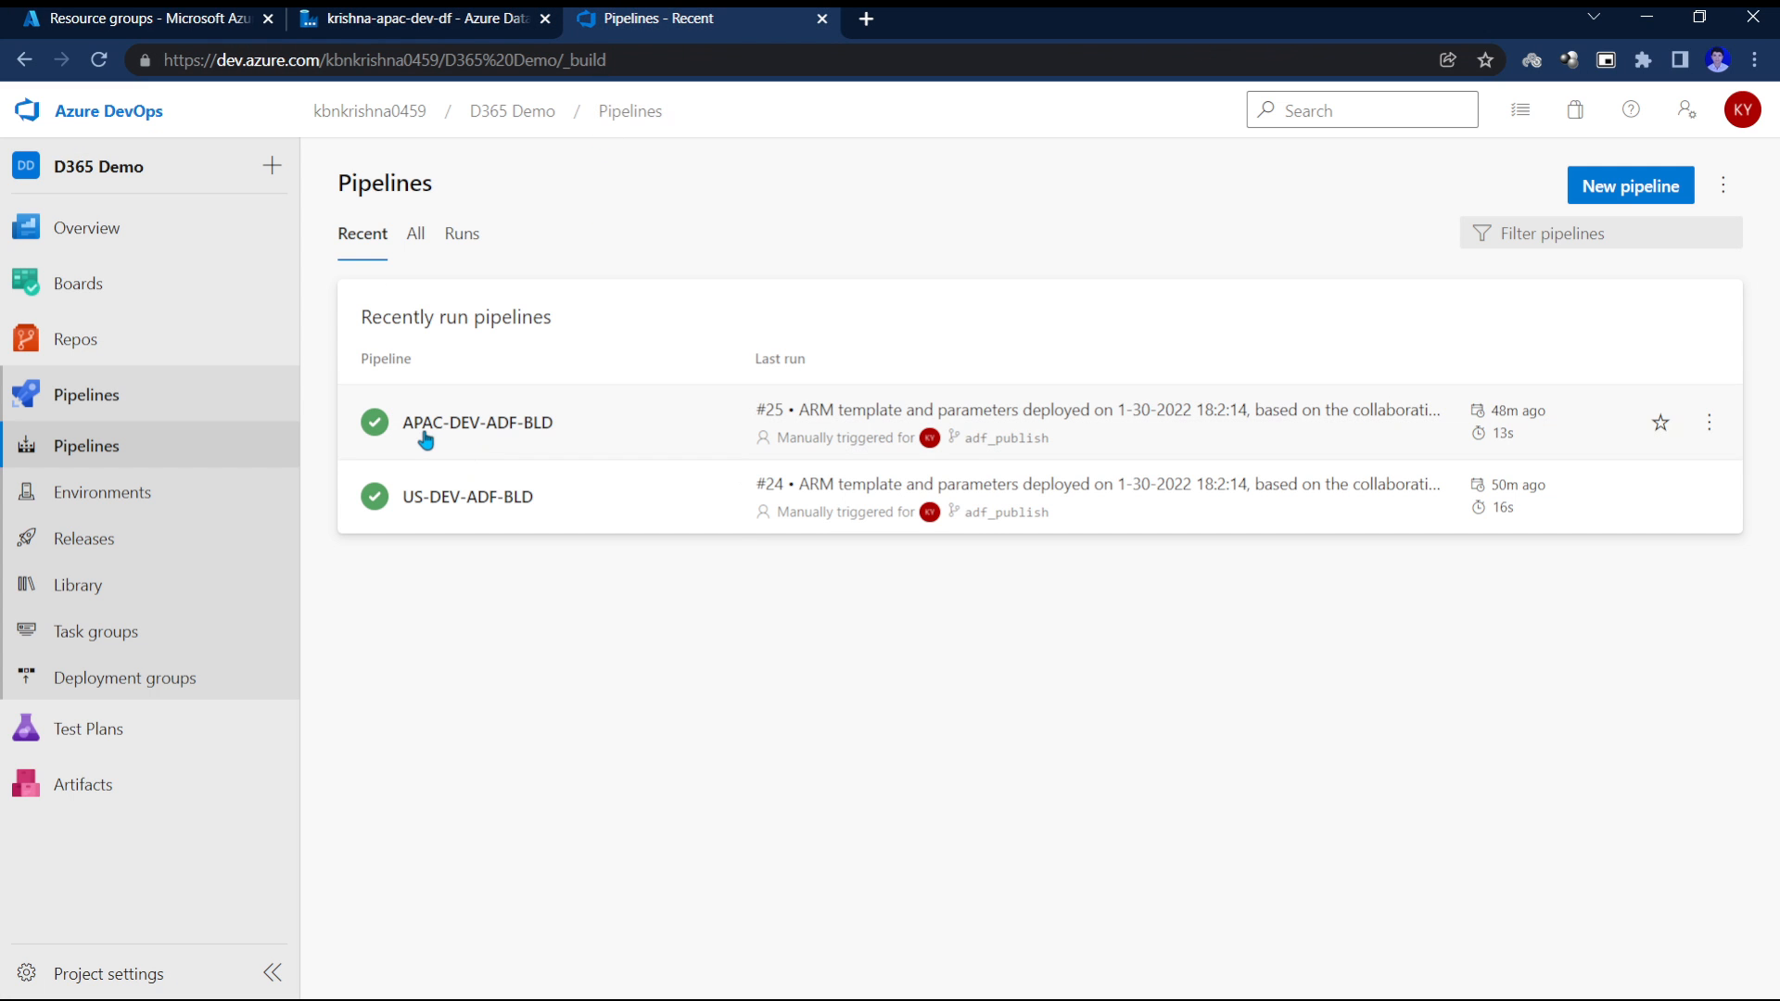
{"action": "left_click", "coordinate": [445, 19]}
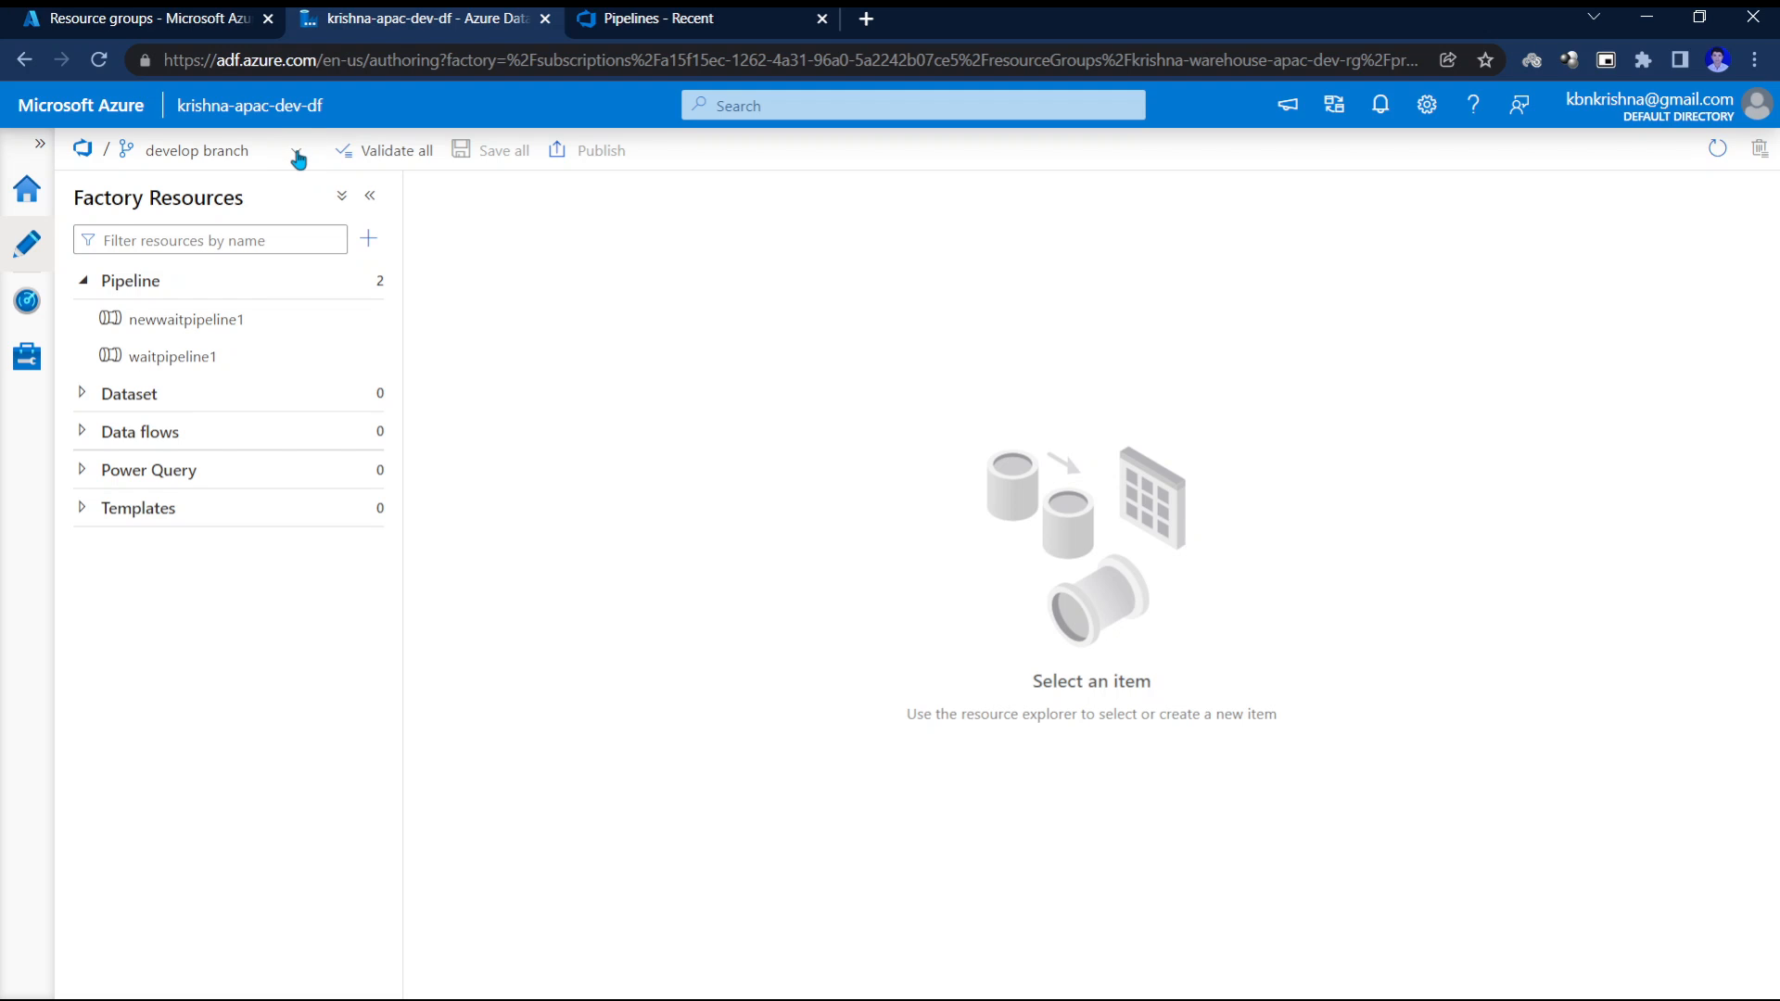
{"action": "left_click", "coordinate": [593, 28]}
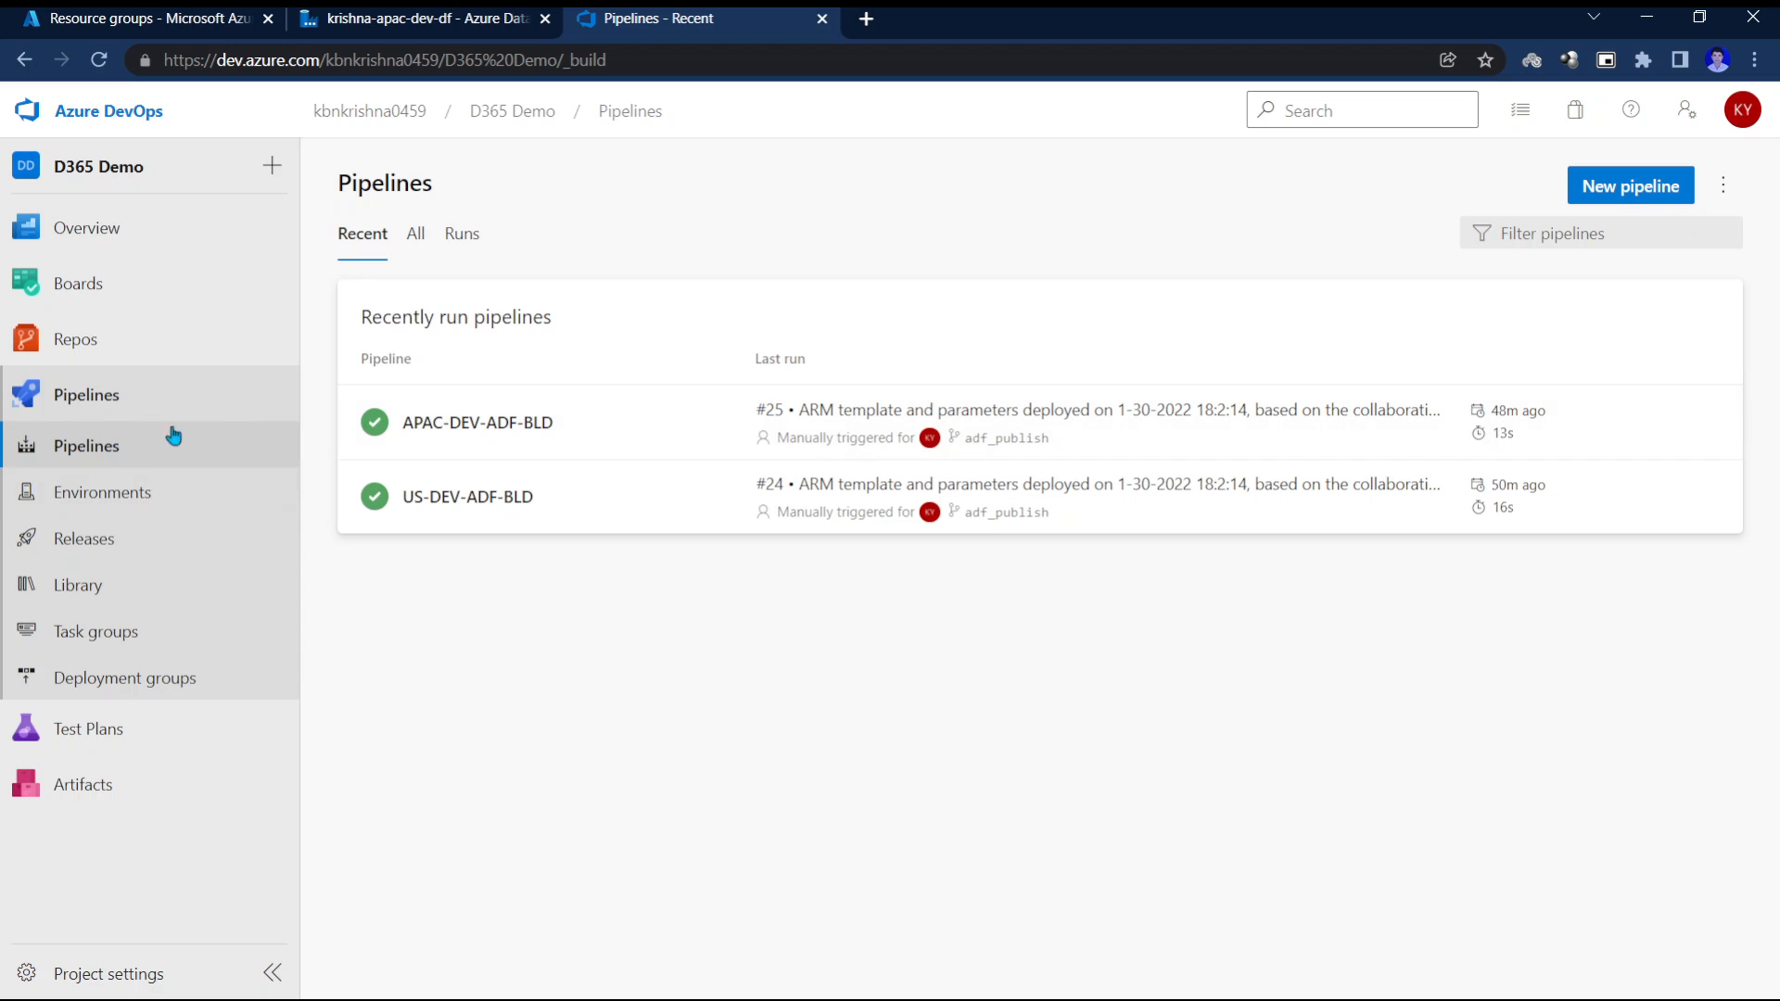
Switch to Azure Data Factory Studio and add a new pipeline on the develop branch.
{"action": "left_click", "coordinate": [449, 23]}
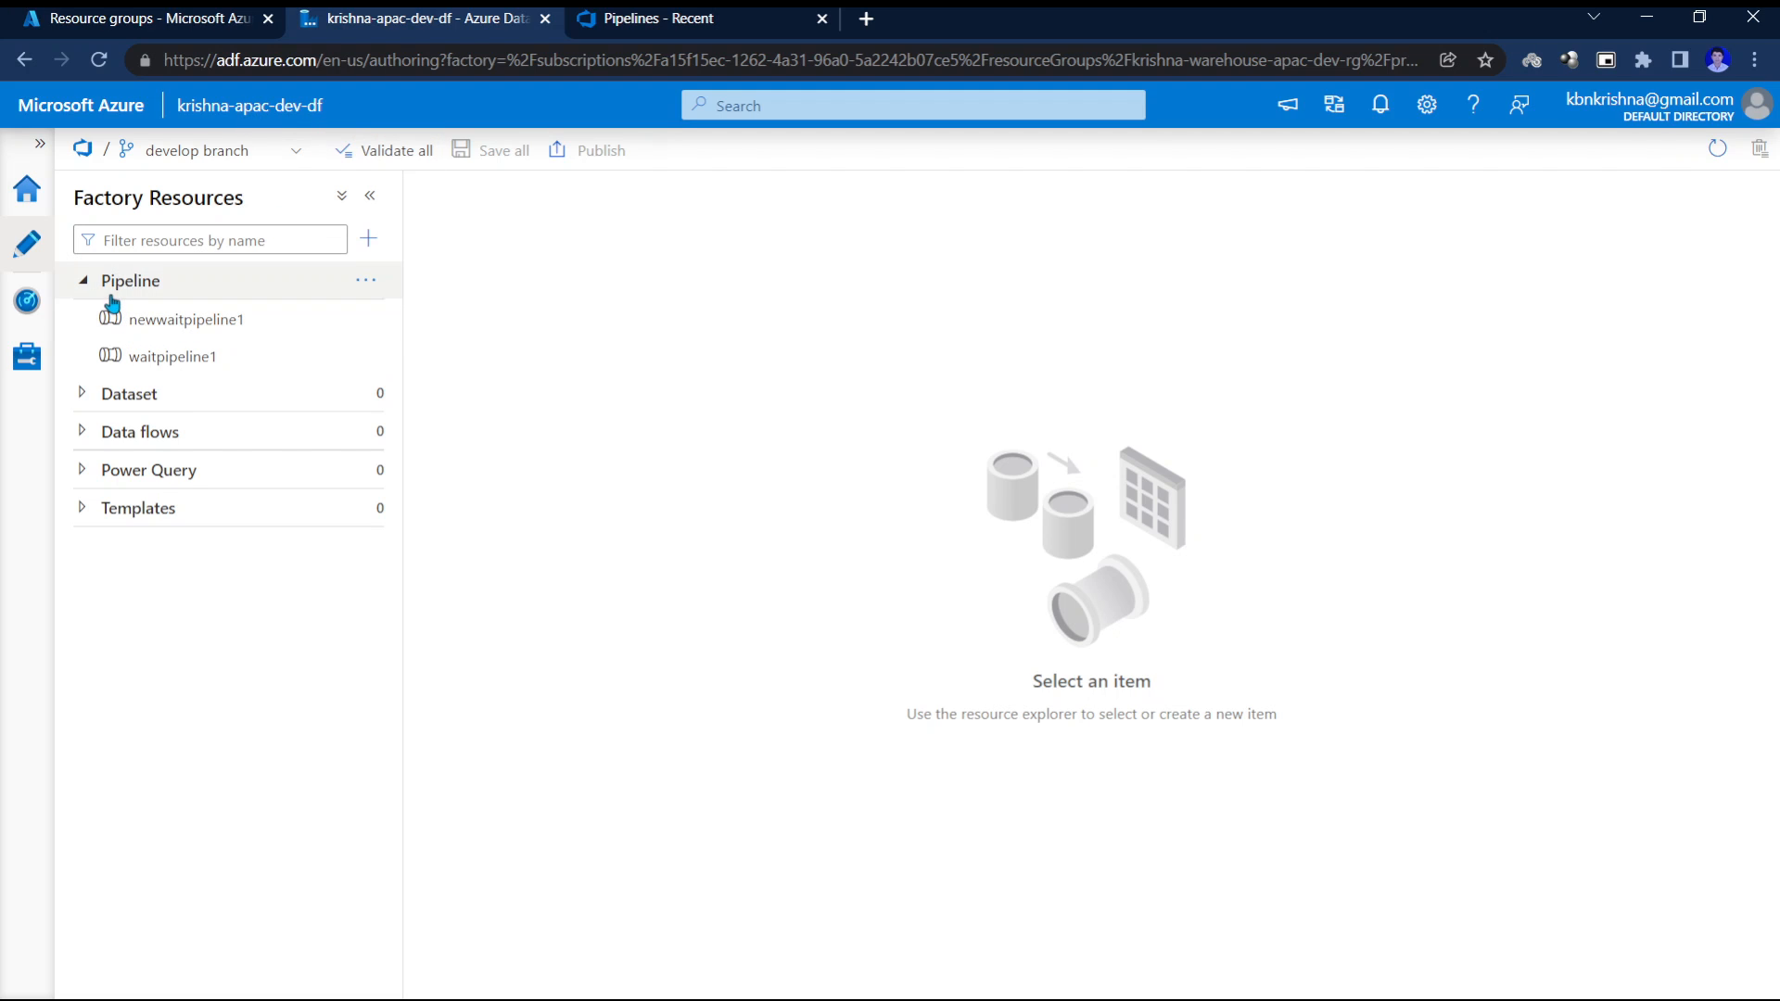
{"action": "left_click", "coordinate": [371, 256]}
{"action": "mouse_move", "coordinate": [454, 277]}
{"action": "left_click", "coordinate": [587, 278]}
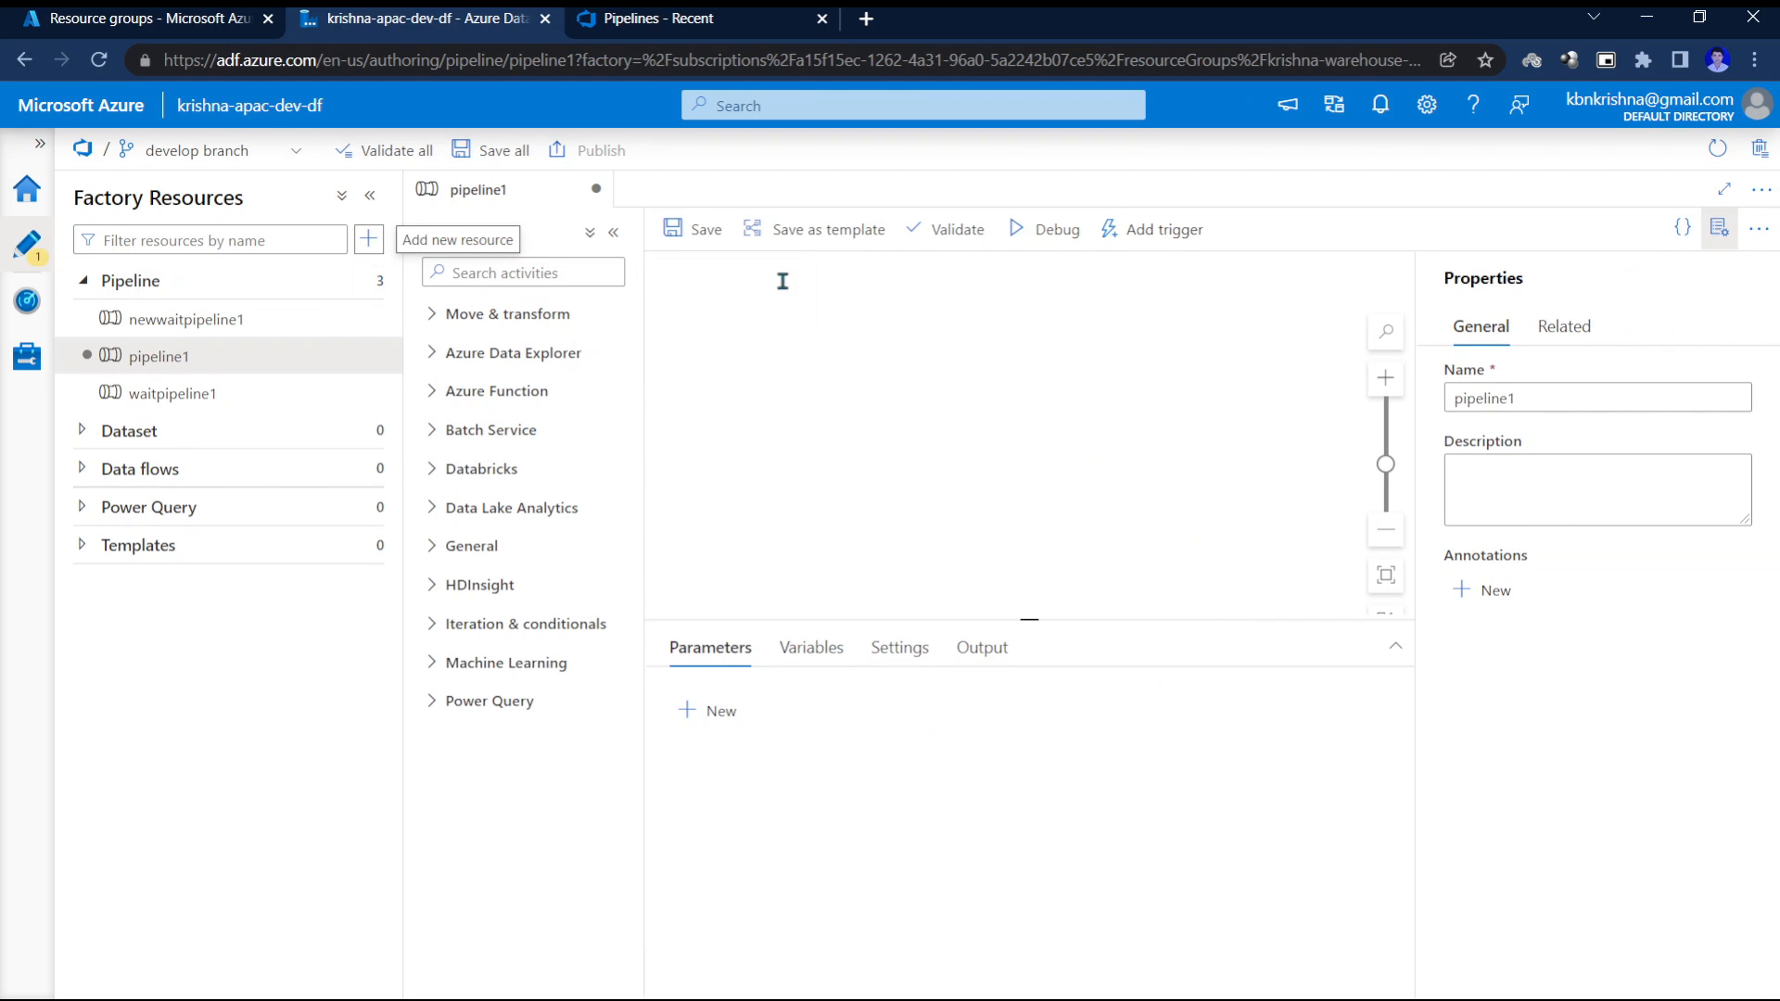
Rename the new pipeline as p1.
{"action": "left_click", "coordinate": [1511, 401]}
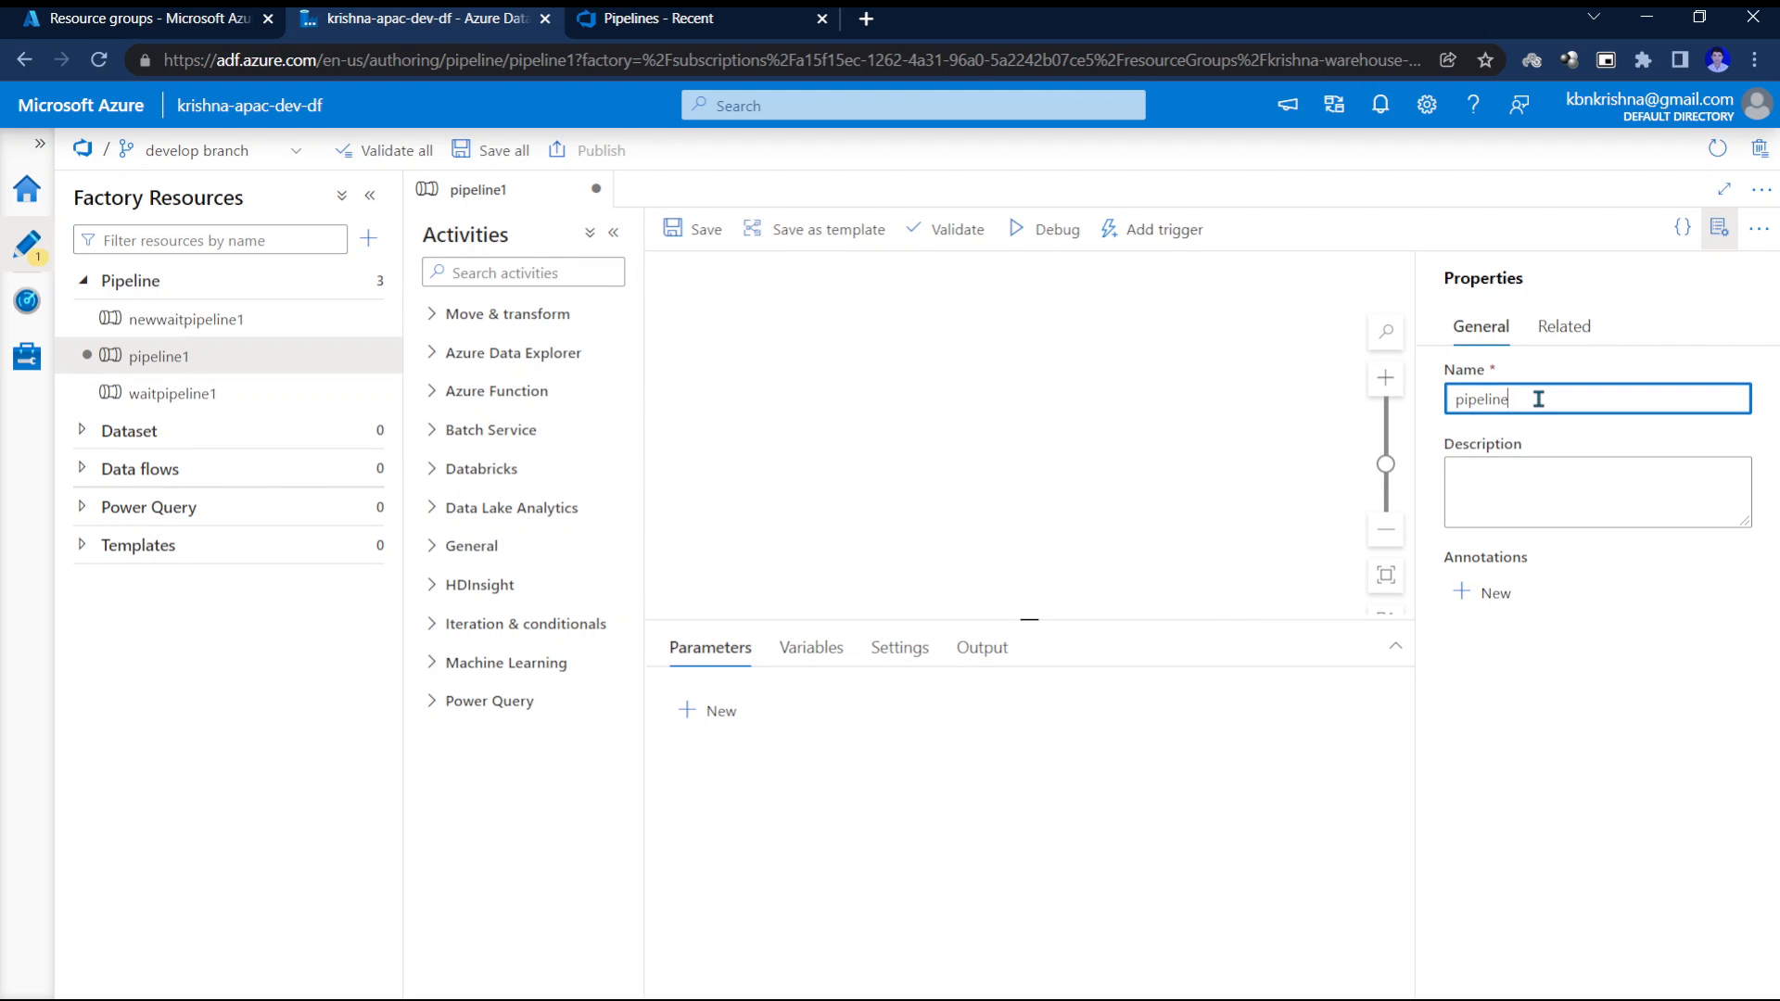
{"action": "key", "text": "BackSpace"}
{"action": "key", "text": "BackSpace"}
{"action": "key", "text": "BackSpace"}
{"action": "key", "text": "BackSpace"}
{"action": "key", "text": "BackSpace"}
{"action": "key", "text": "BackSpace"}
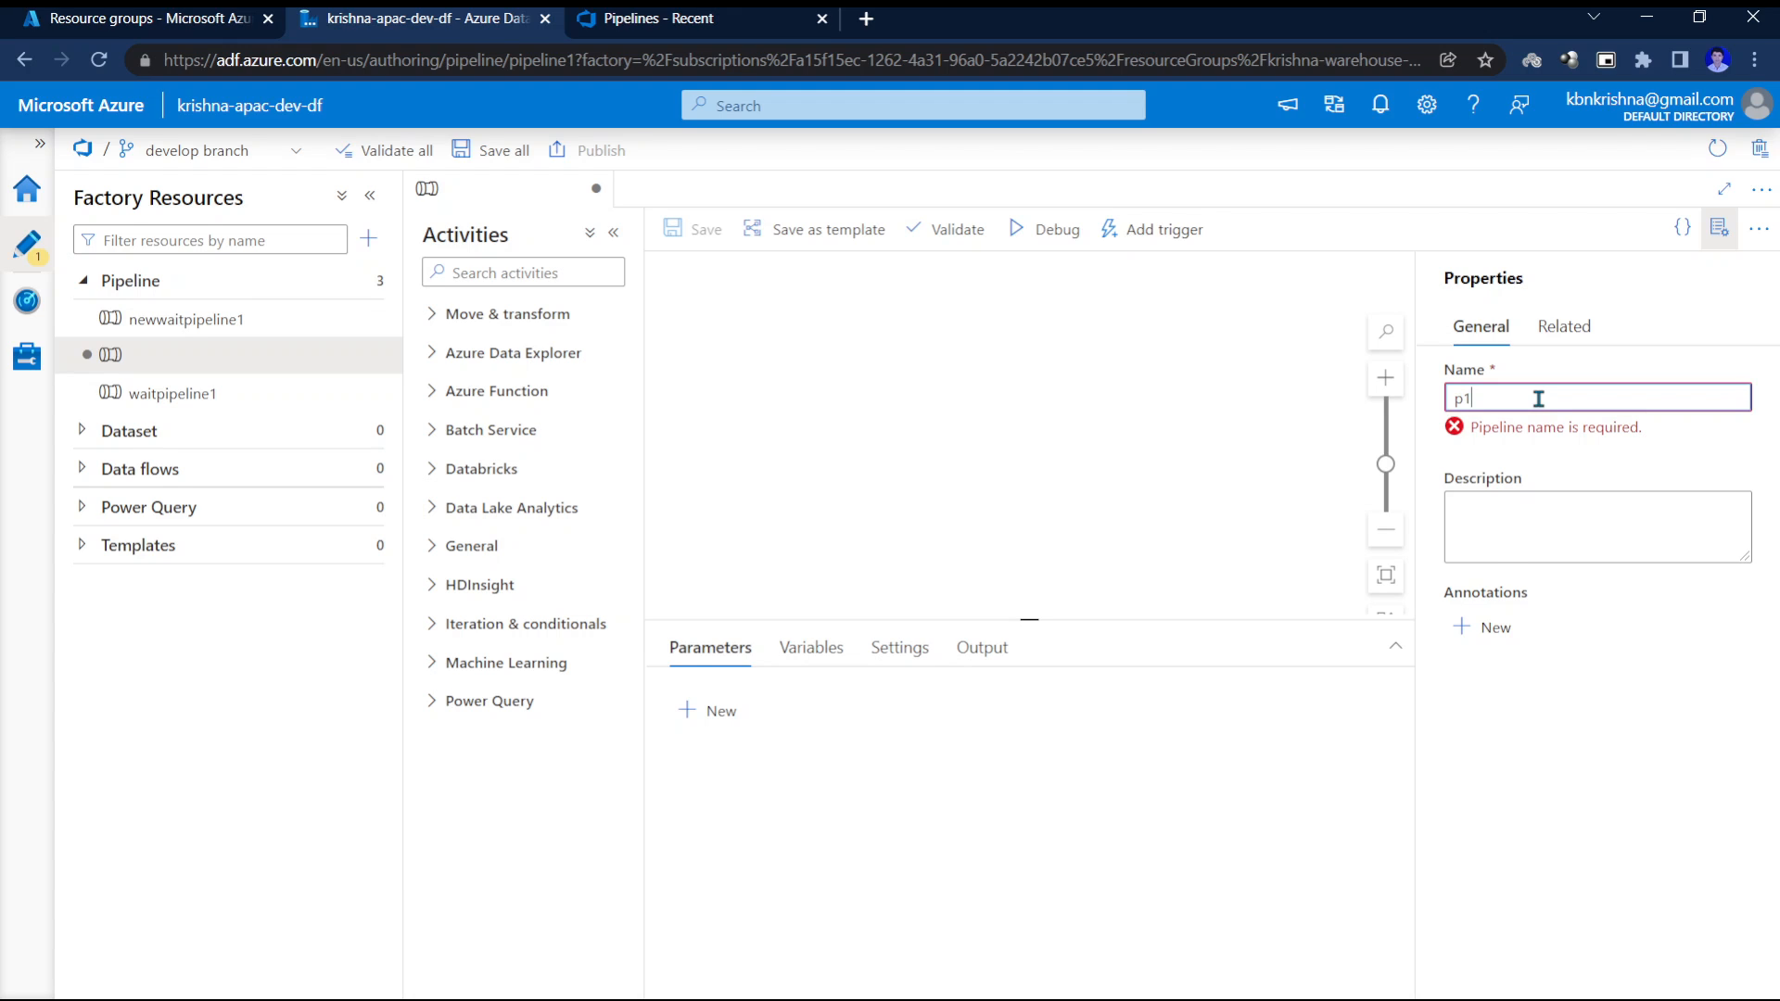
Add a Wait activity to the p1 pipeline, check its wait time setting, and save the pipeline to the develop branch.
{"action": "left_click", "coordinate": [536, 274]}
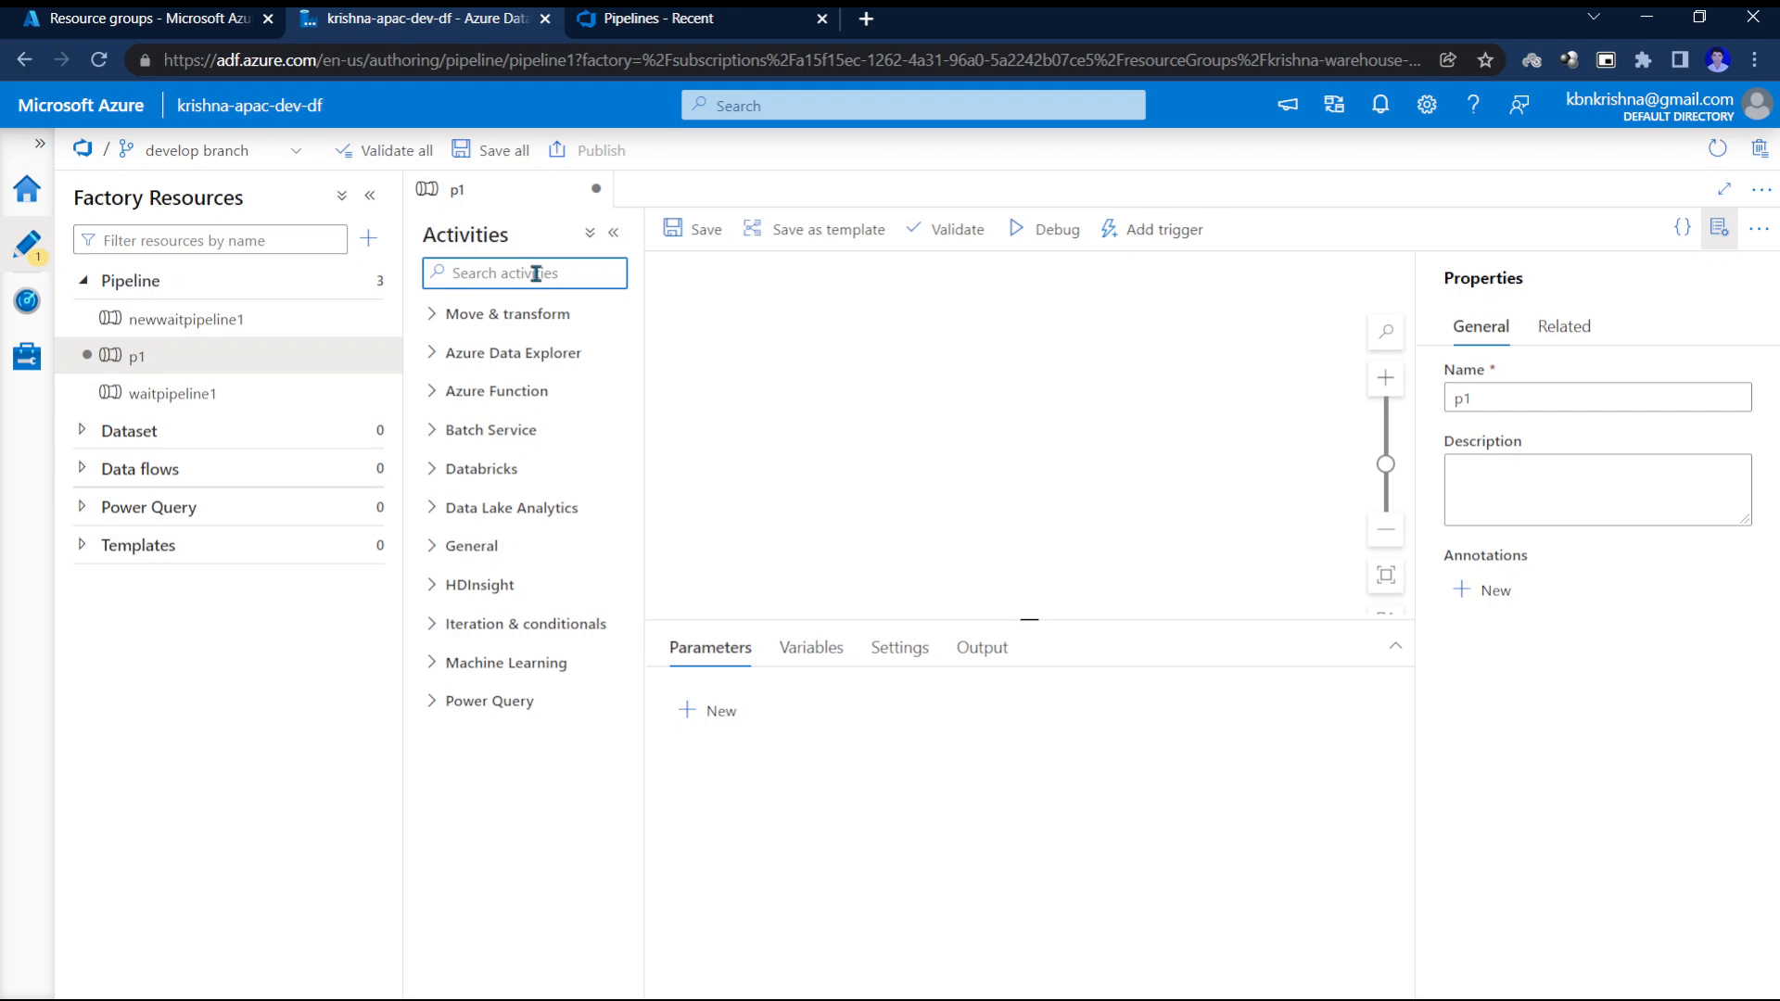
{"action": "type", "text": "wait"}
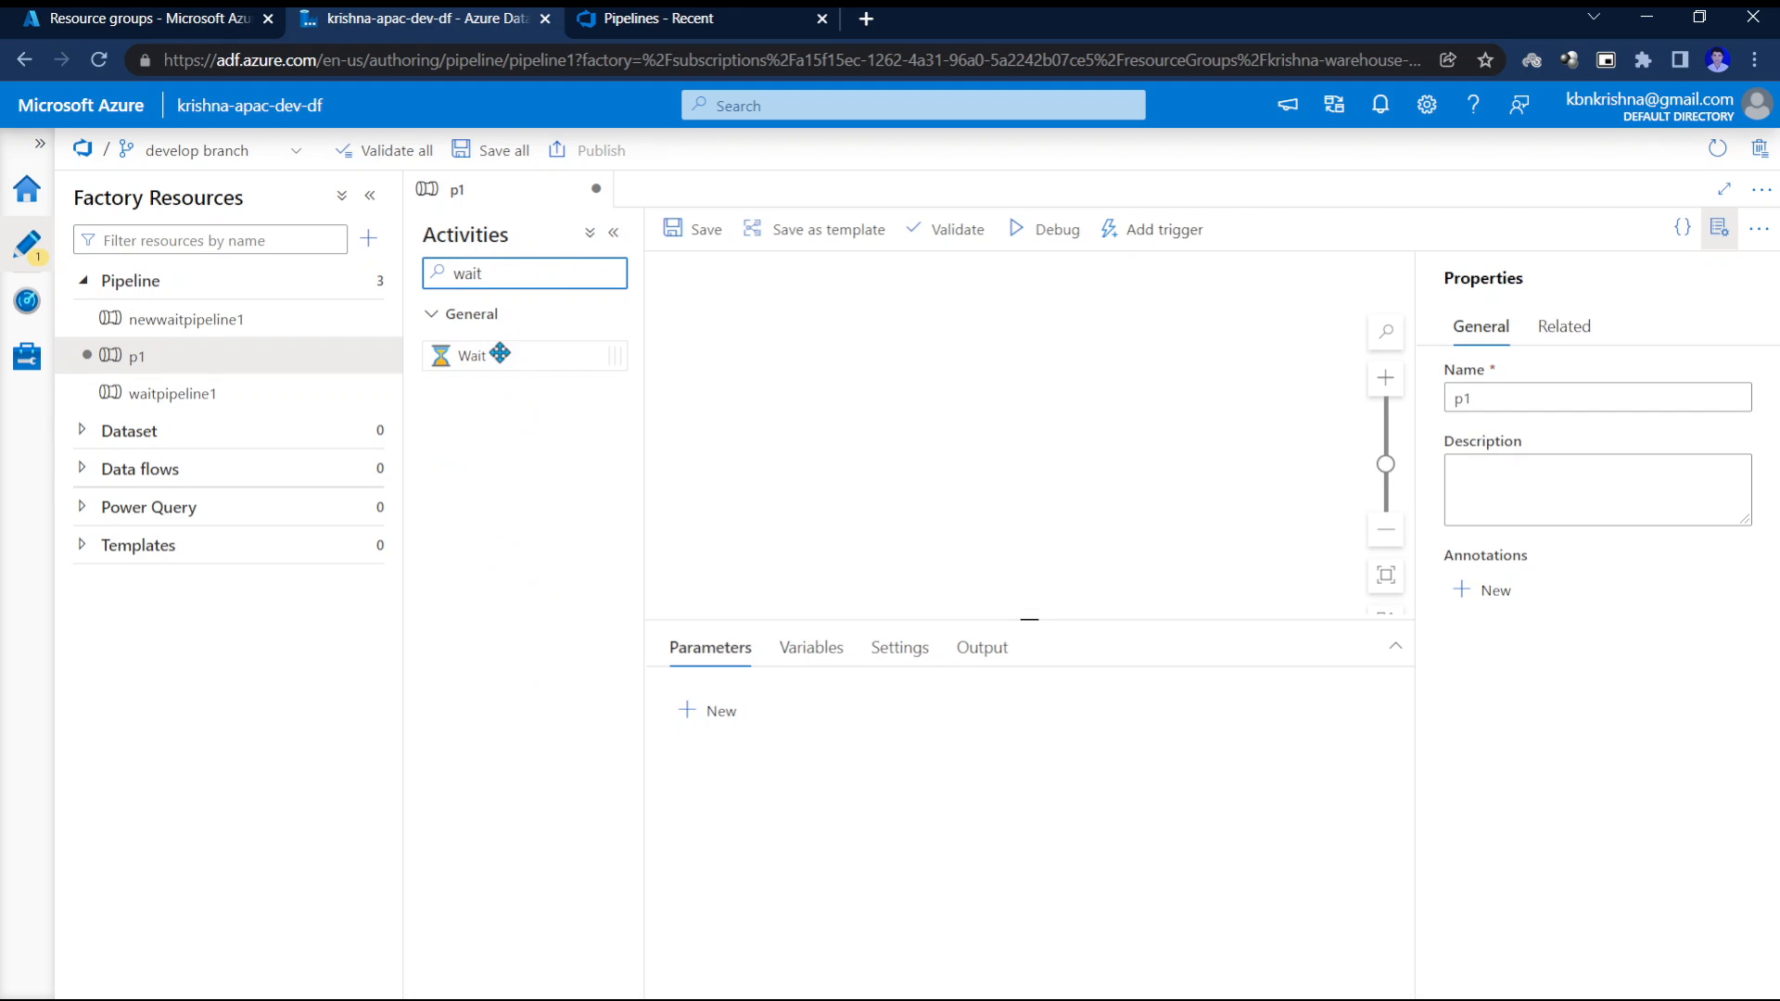
{"action": "left_click_drag", "start_coordinate": [491, 356], "coordinate": [841, 375]}
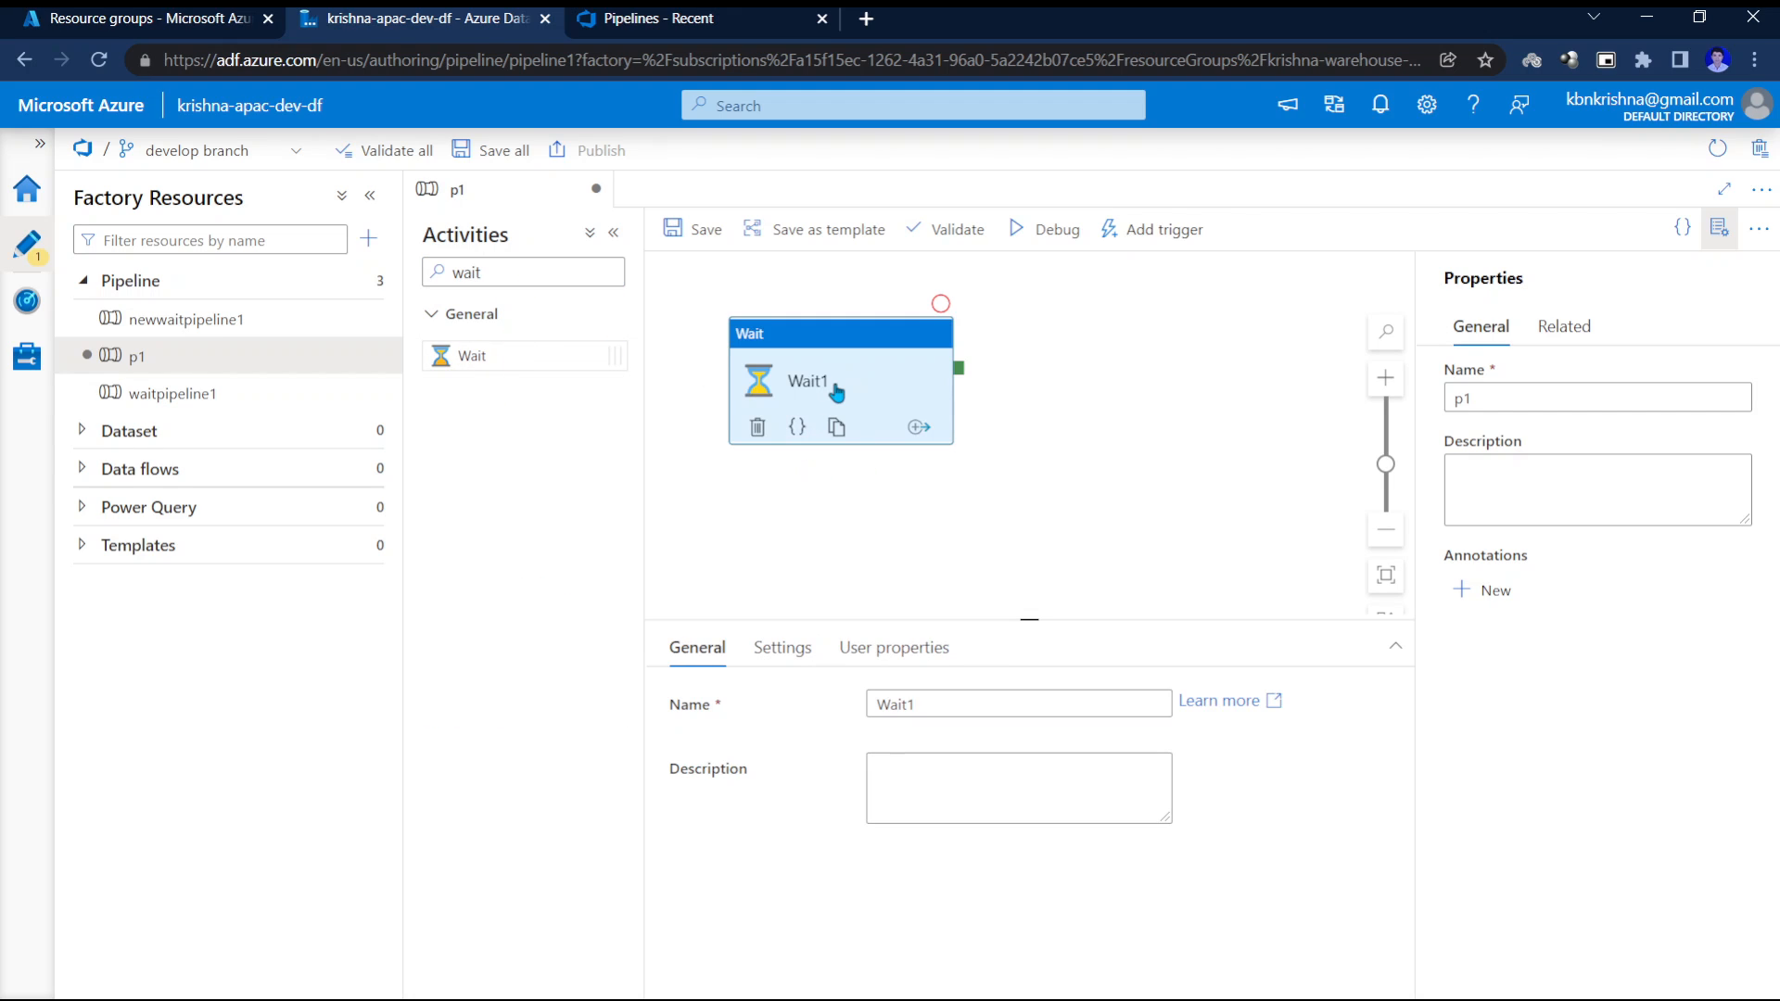
{"action": "left_click", "coordinate": [782, 648]}
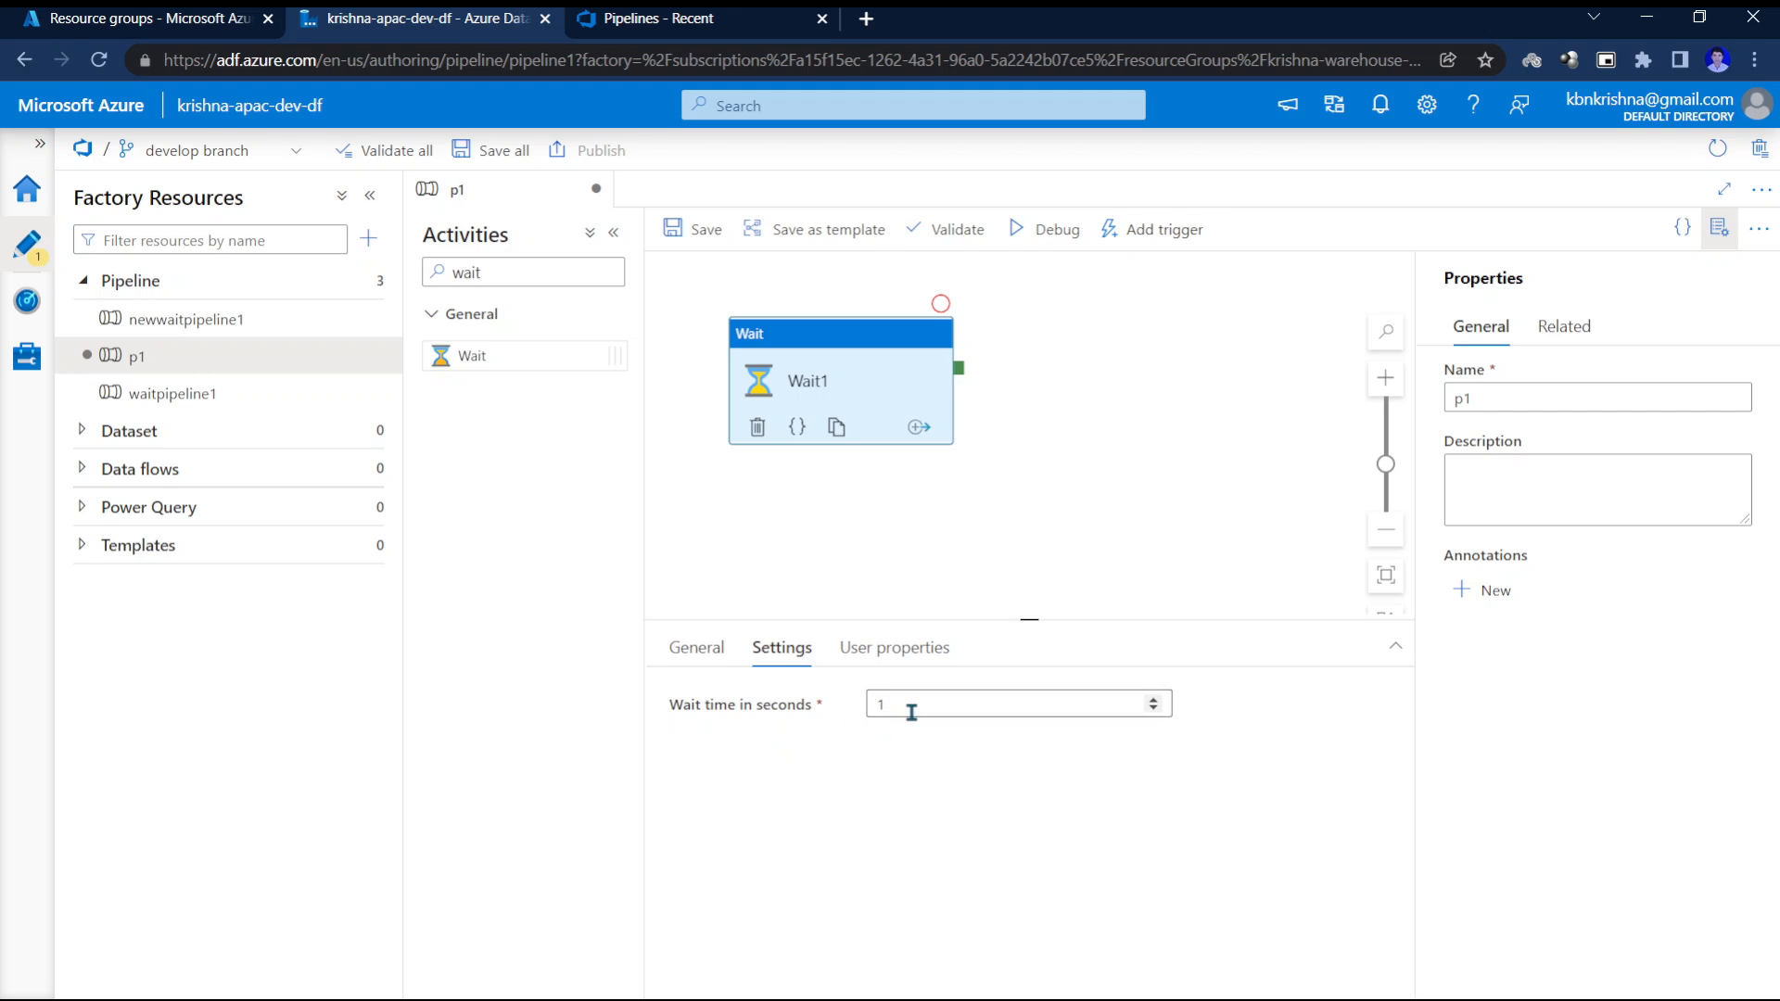
{"action": "left_click", "coordinate": [951, 706]}
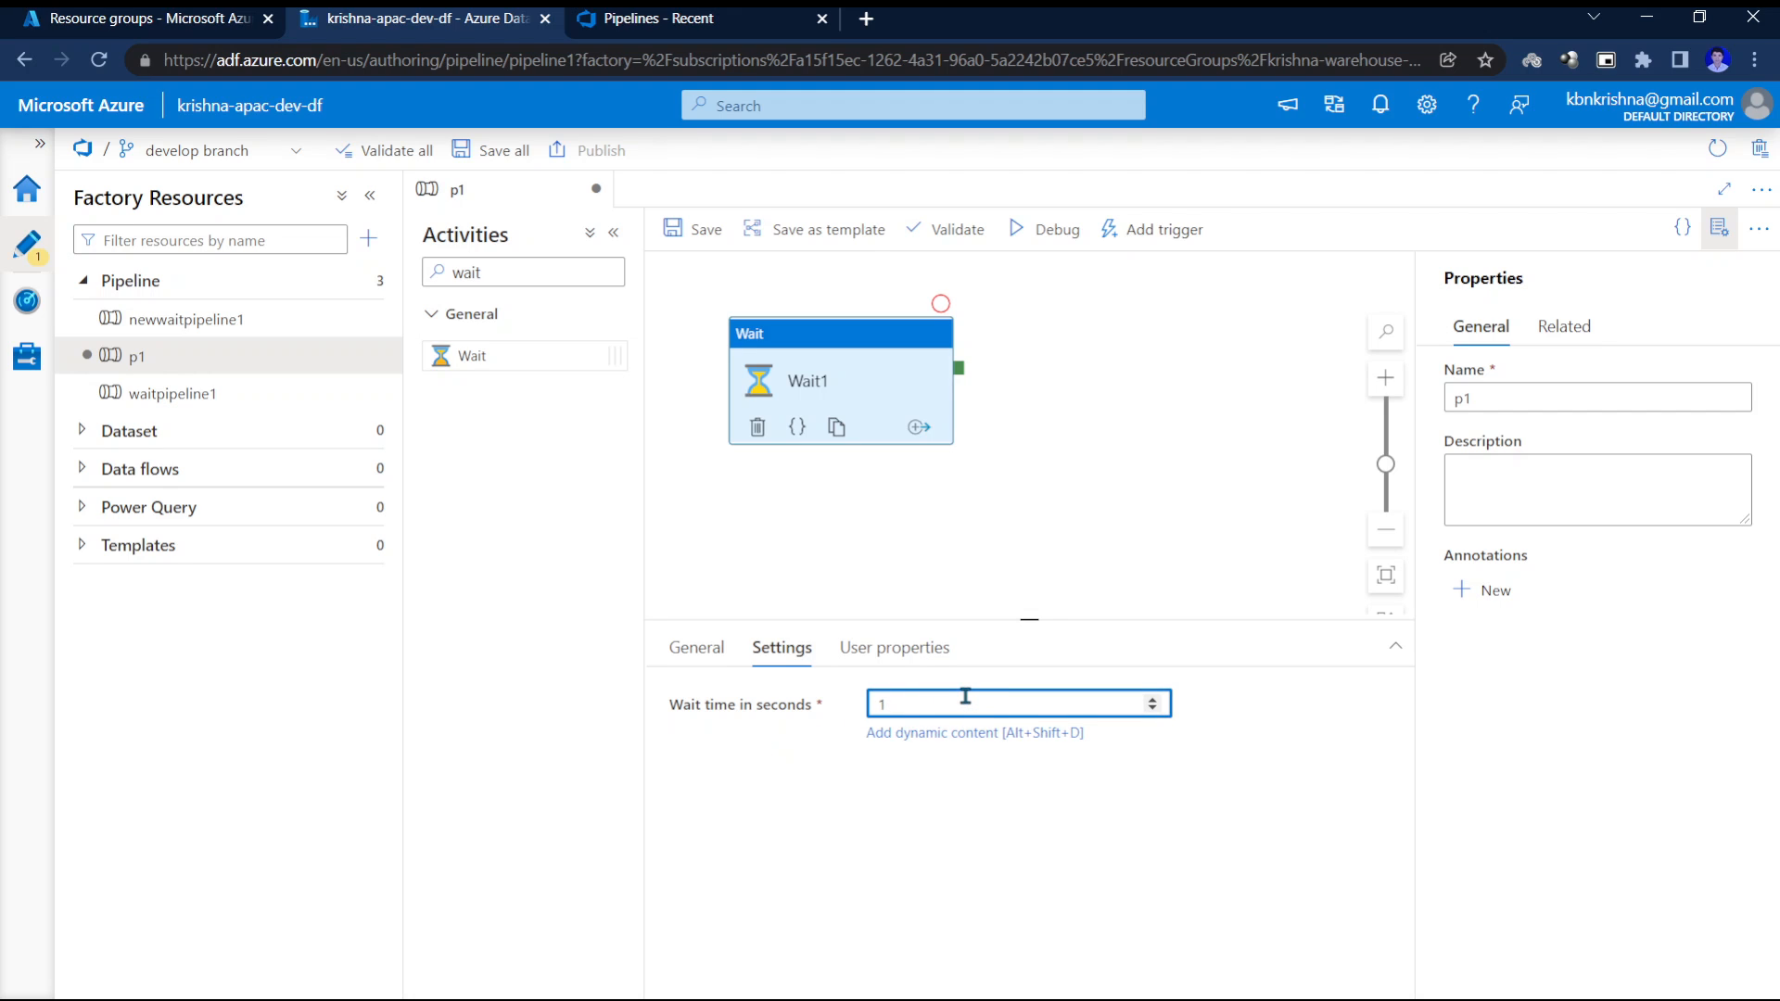
{"action": "left_click", "coordinate": [938, 484]}
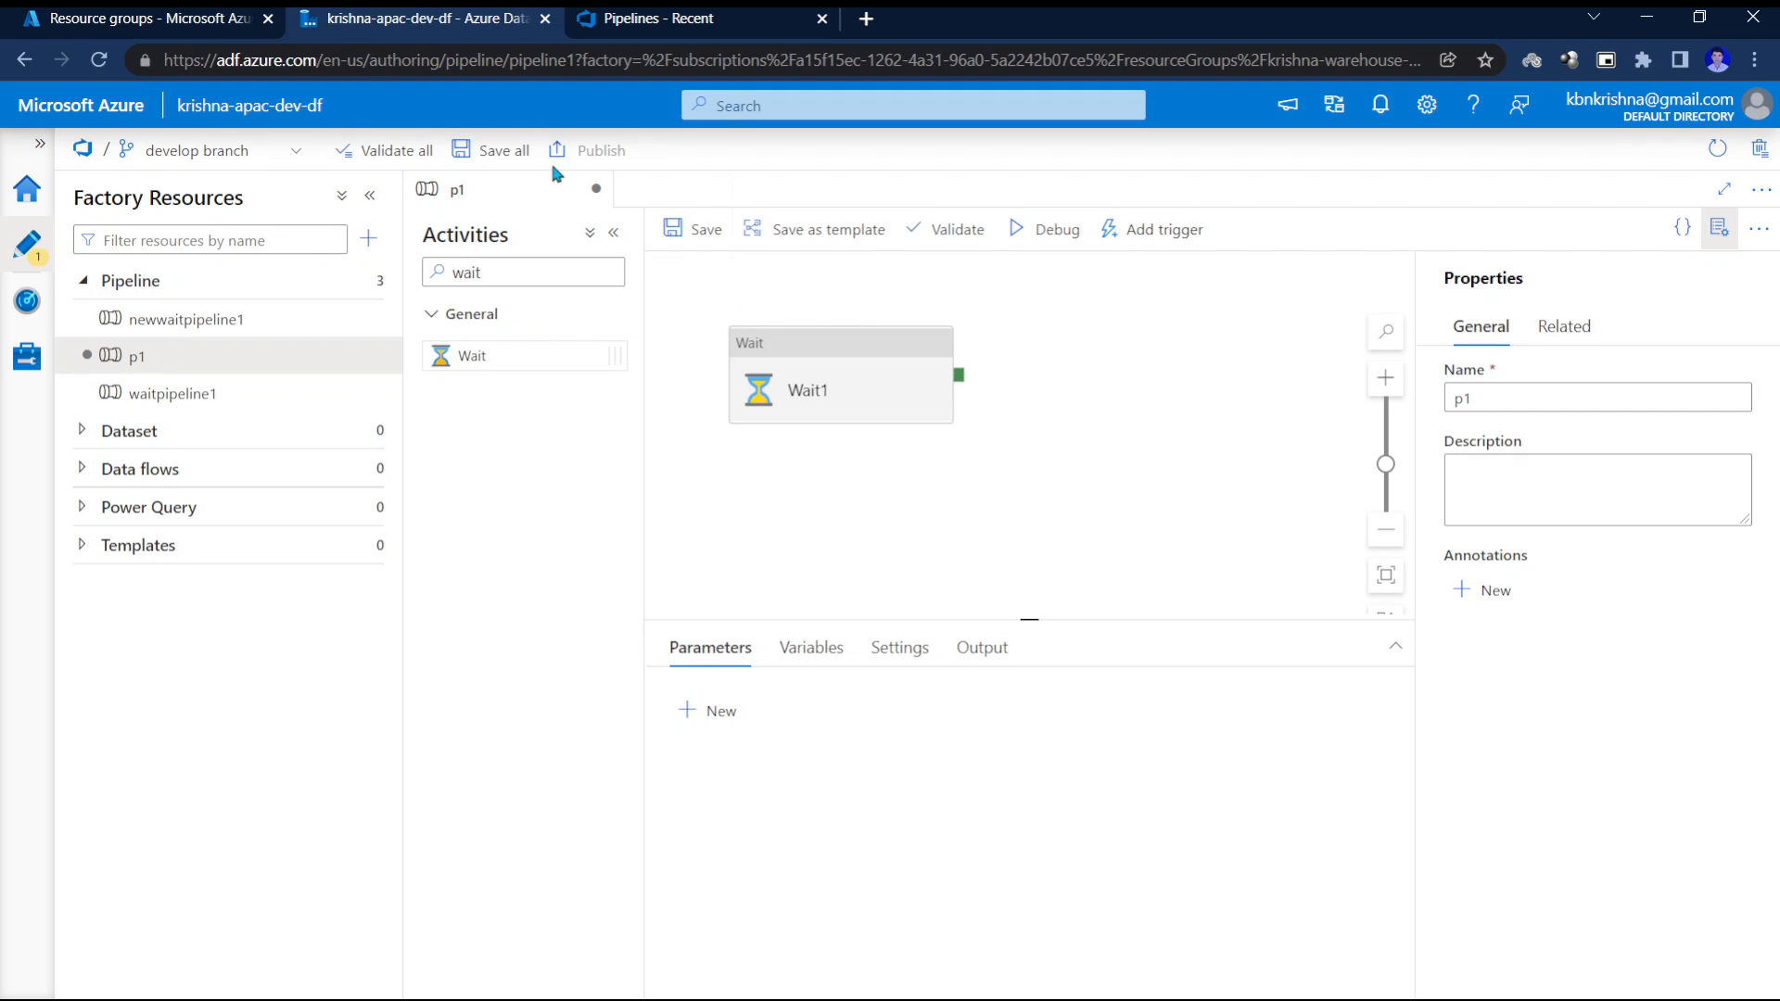
{"action": "left_click", "coordinate": [690, 230]}
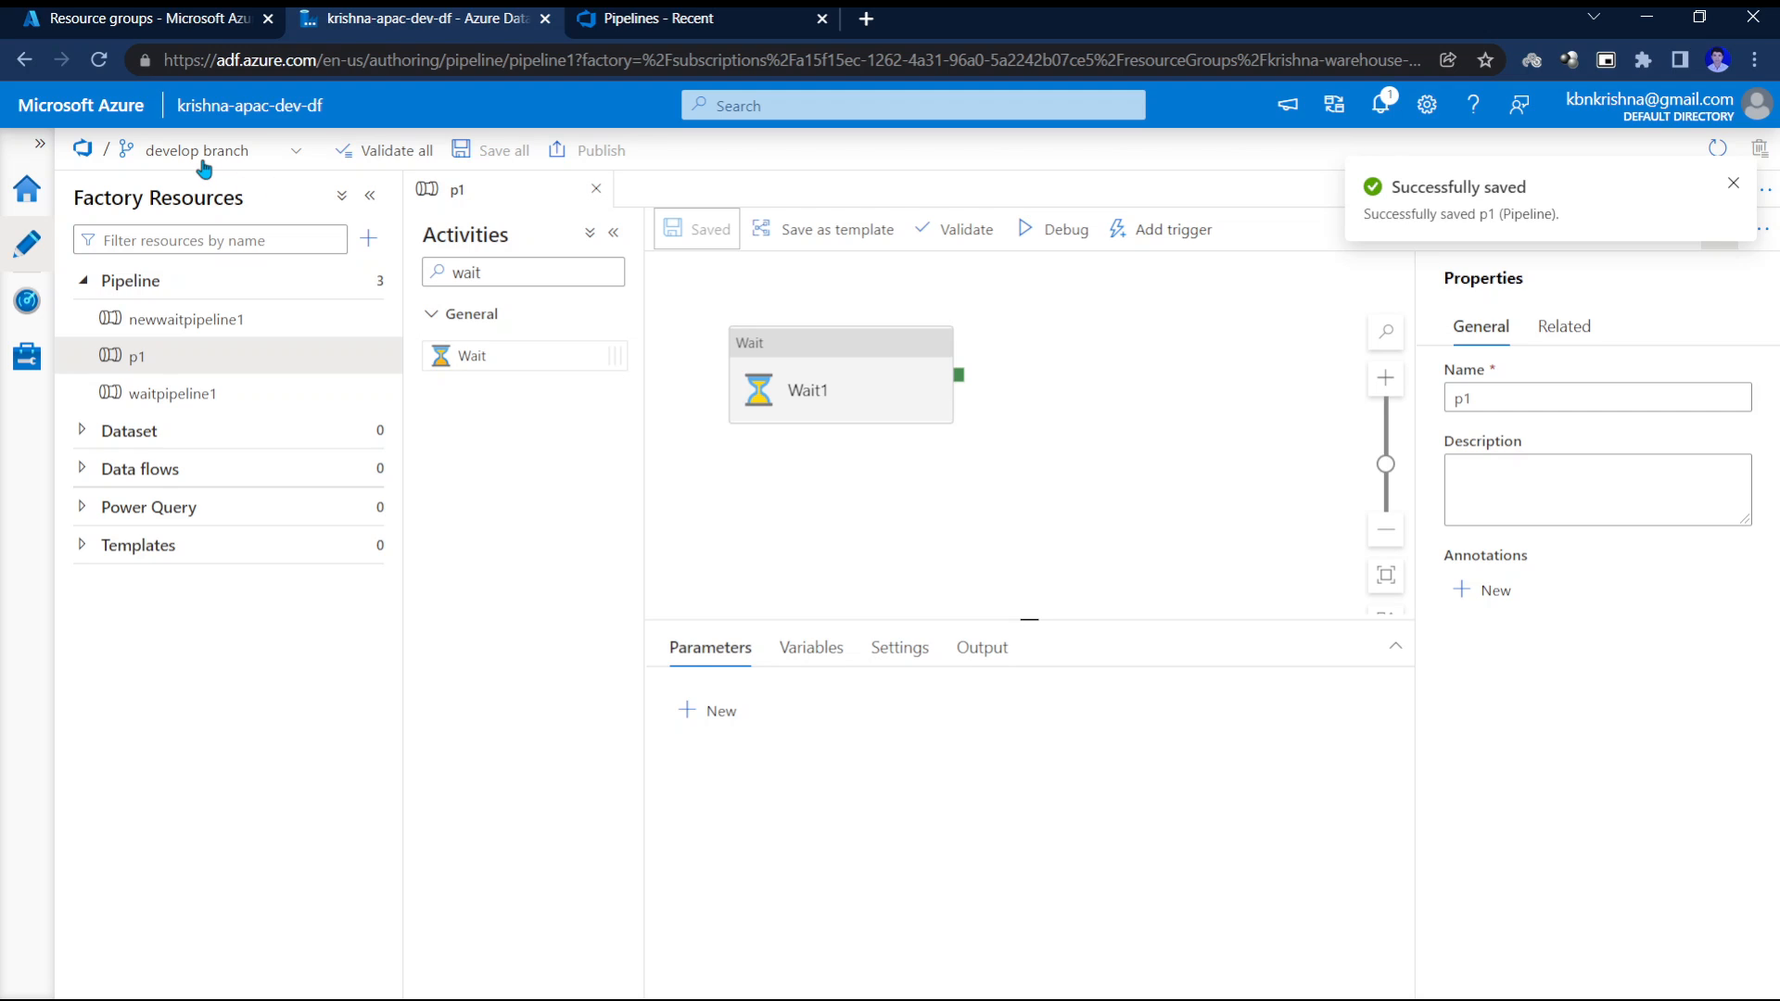
Create a pull request from develop into main titled "Adding pipeline: p1" and review its required checks.
{"action": "left_click", "coordinate": [301, 154]}
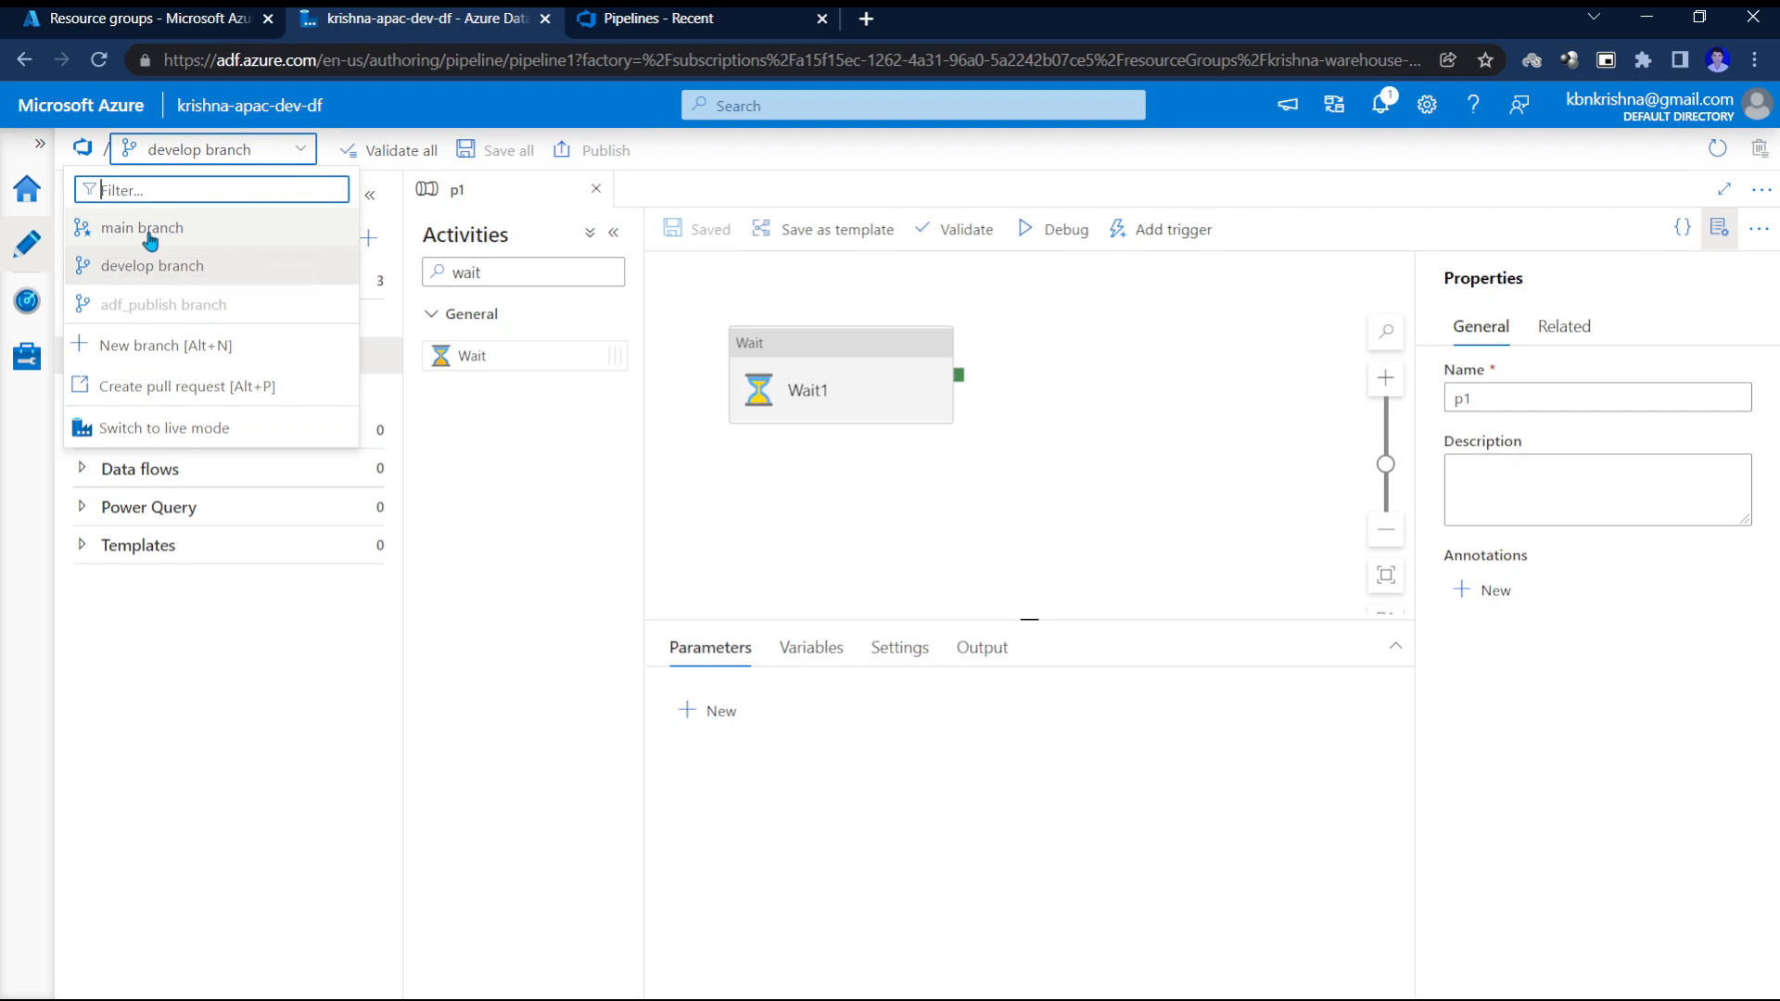
{"action": "left_click", "coordinate": [134, 393]}
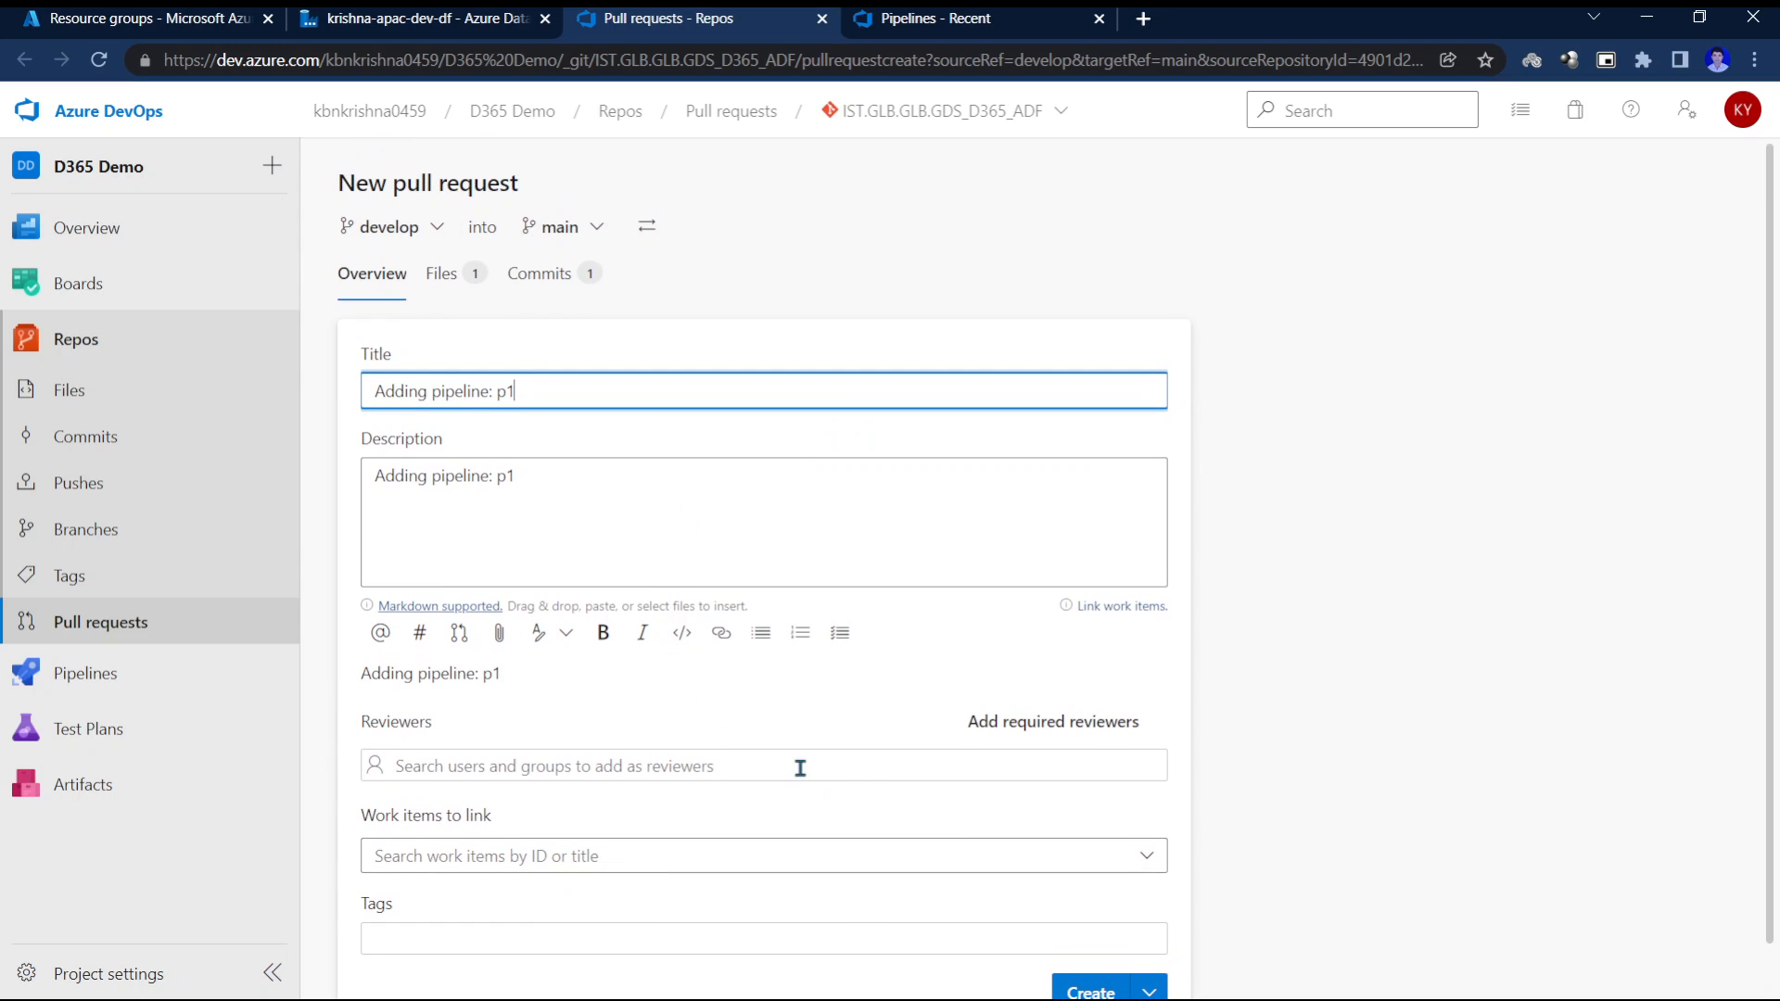
{"action": "scroll", "coordinate": [955, 844], "scroll_direction": "down", "scroll_amount": 1}
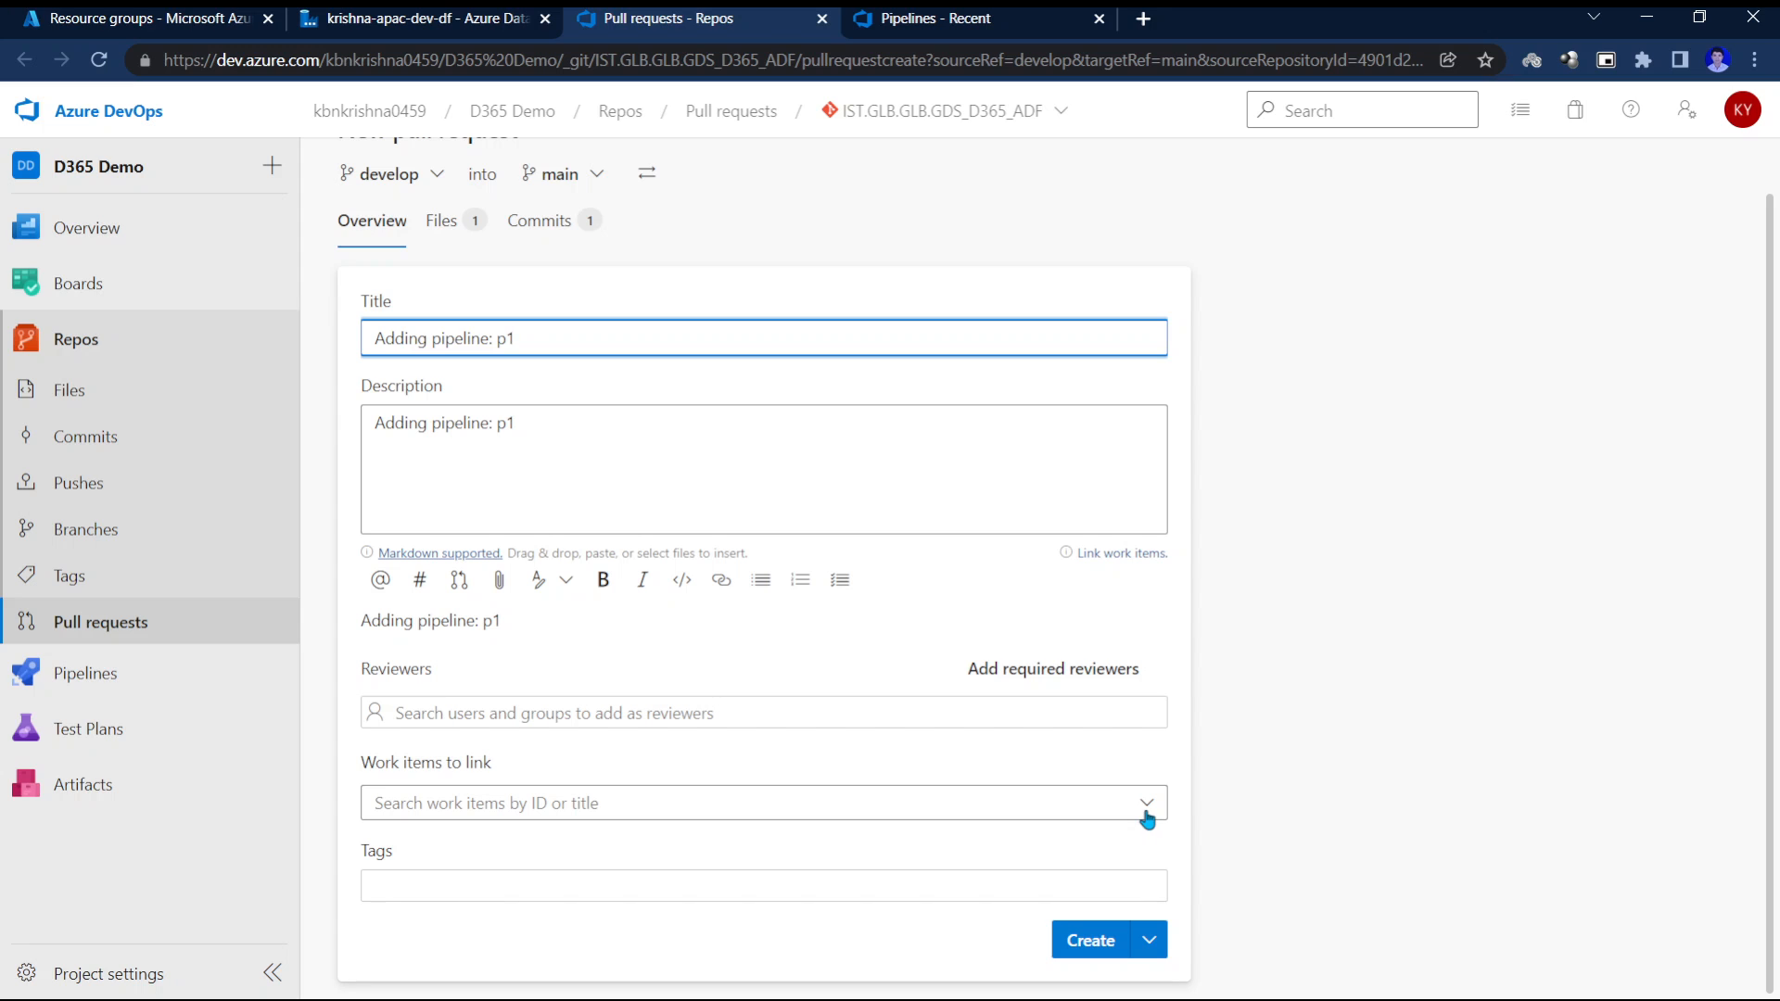
{"action": "left_click", "coordinate": [1129, 936]}
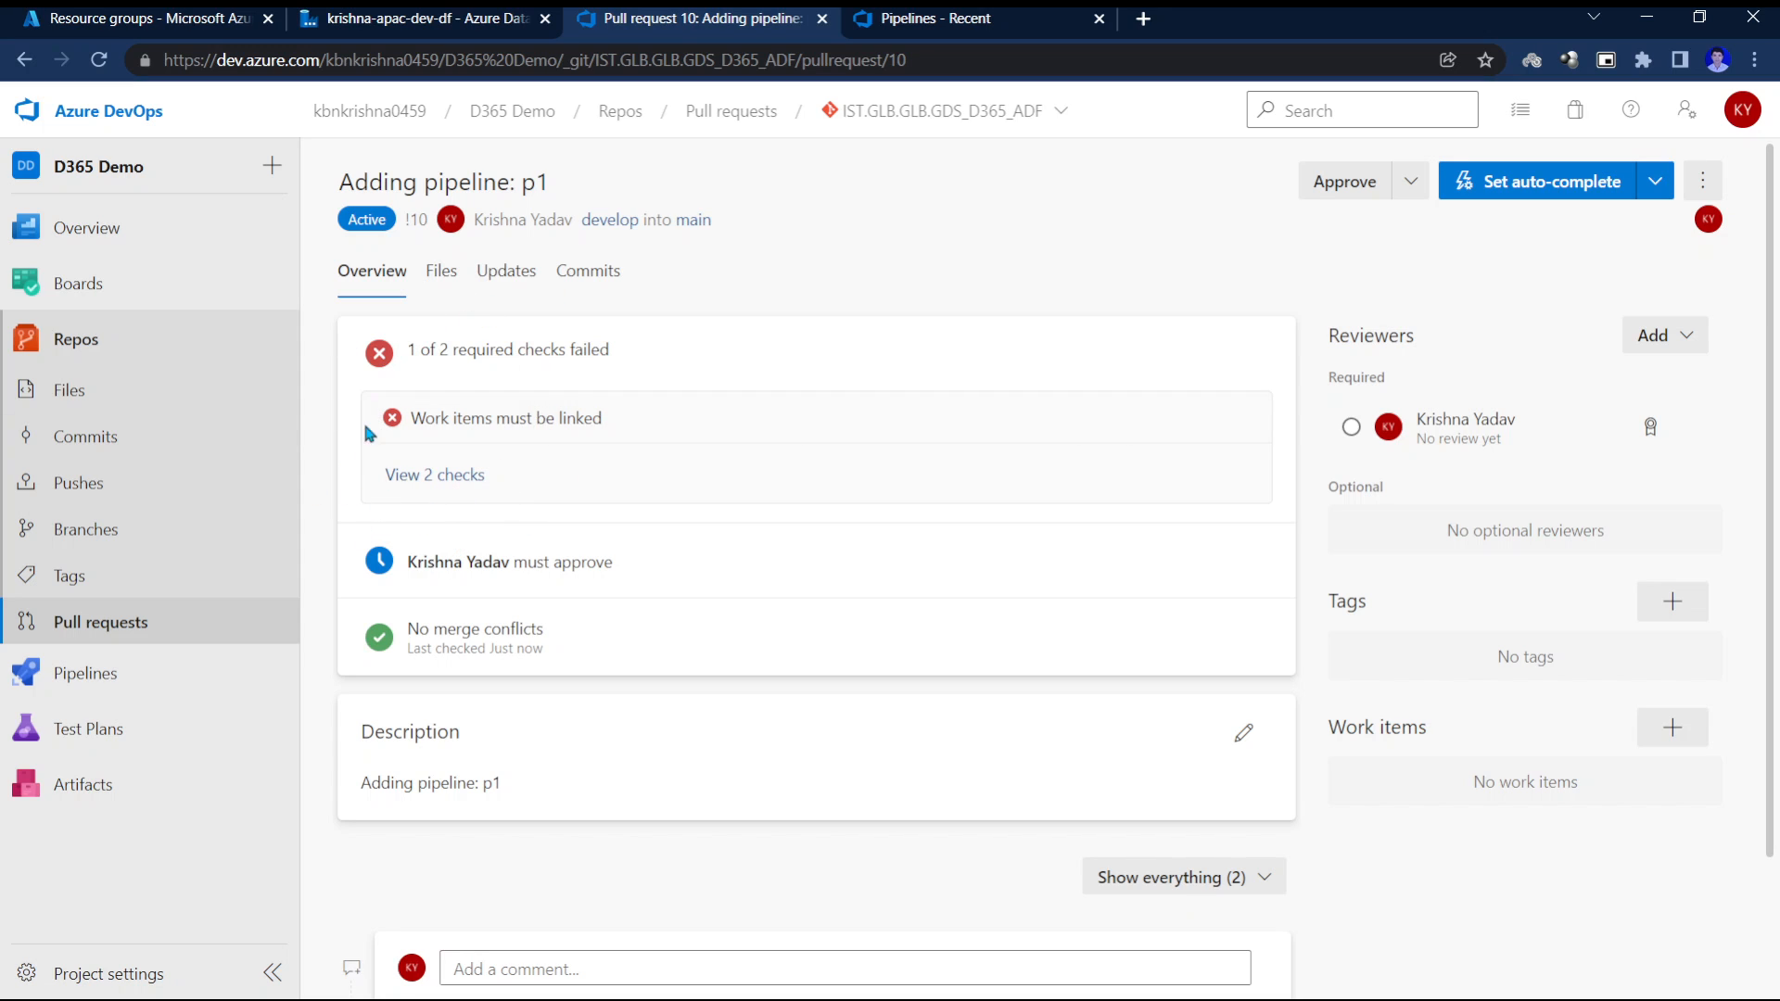
{"action": "left_click", "coordinate": [432, 474]}
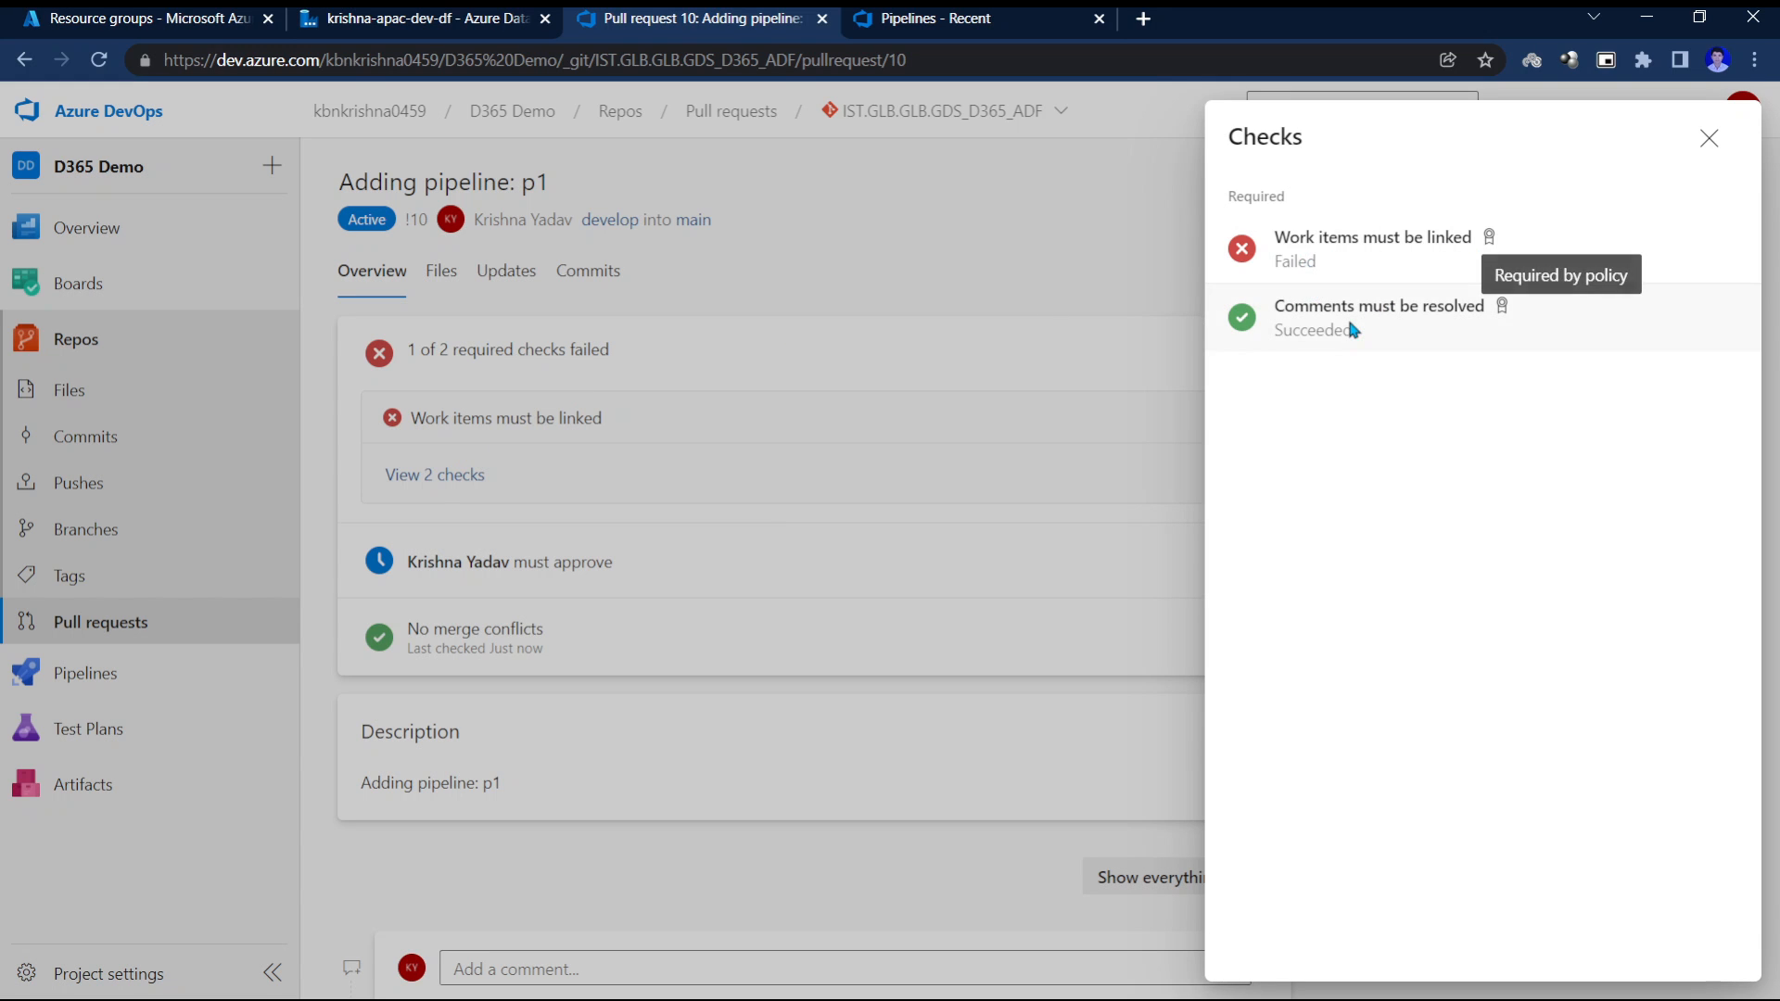
{"action": "left_click", "coordinate": [1706, 139]}
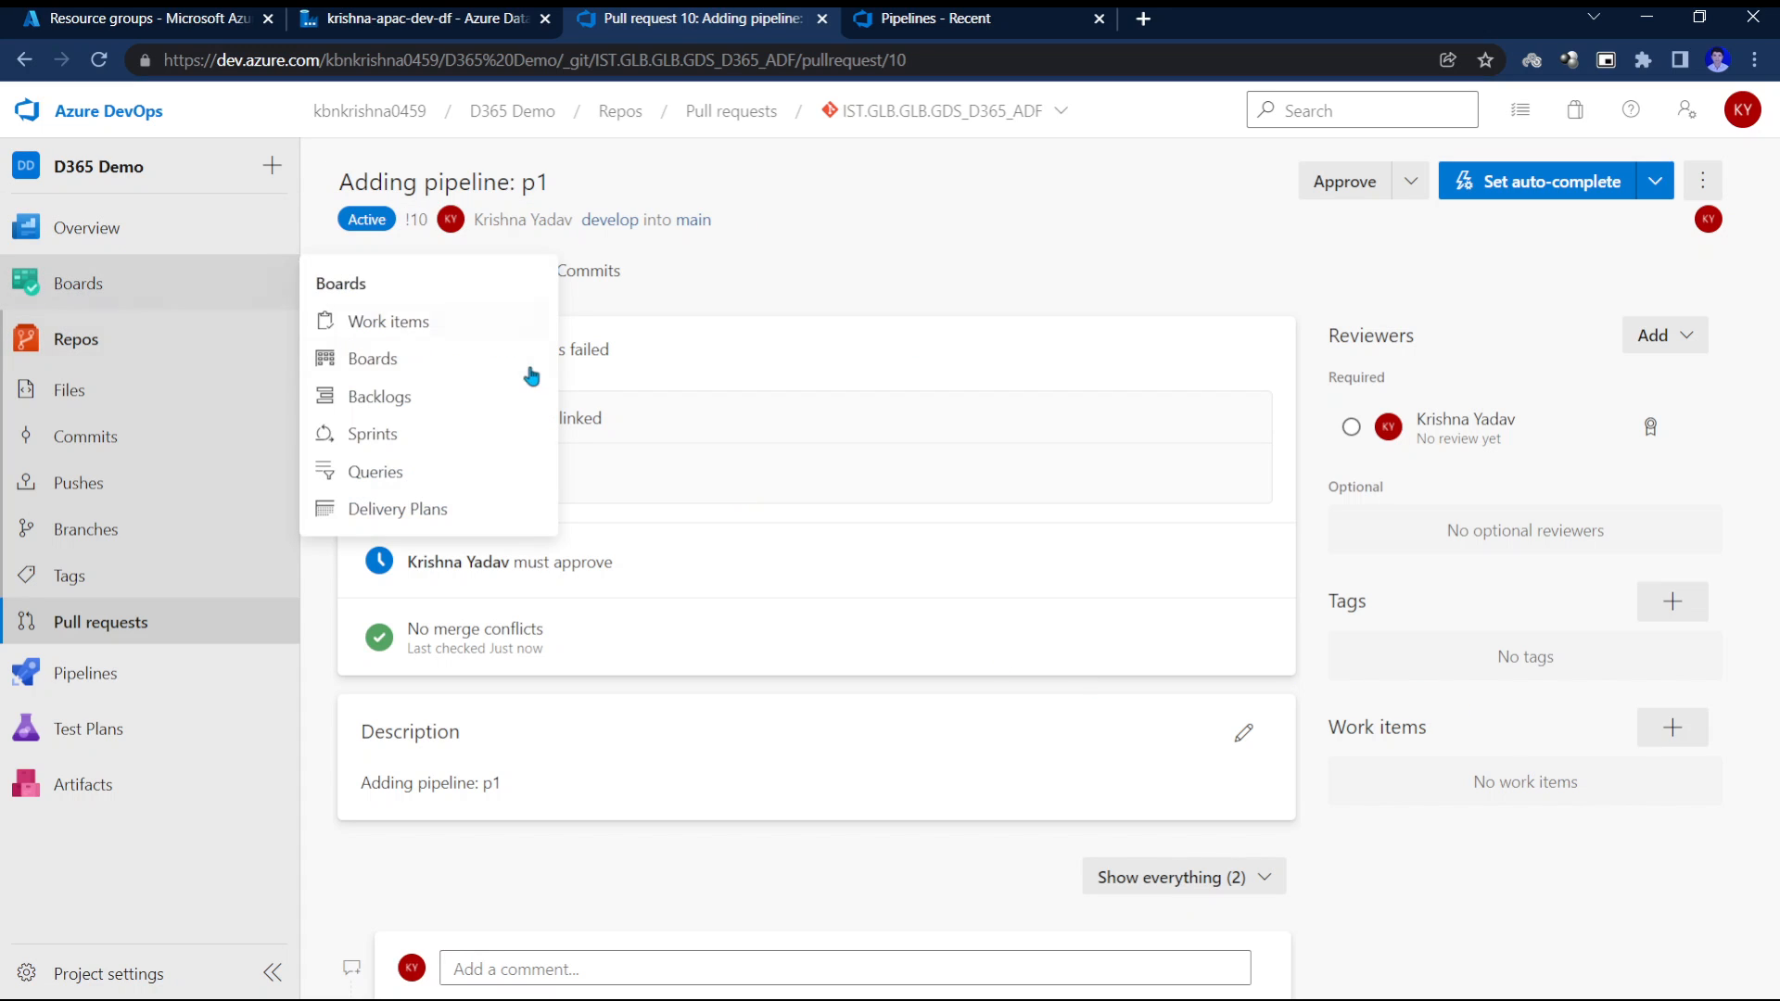
Open the D365 Demo project's work items in a separate browser tab and start a new Task.
{"action": "mouse_move", "coordinate": [93, 302]}
{"action": "middle_click", "coordinate": [389, 321]}
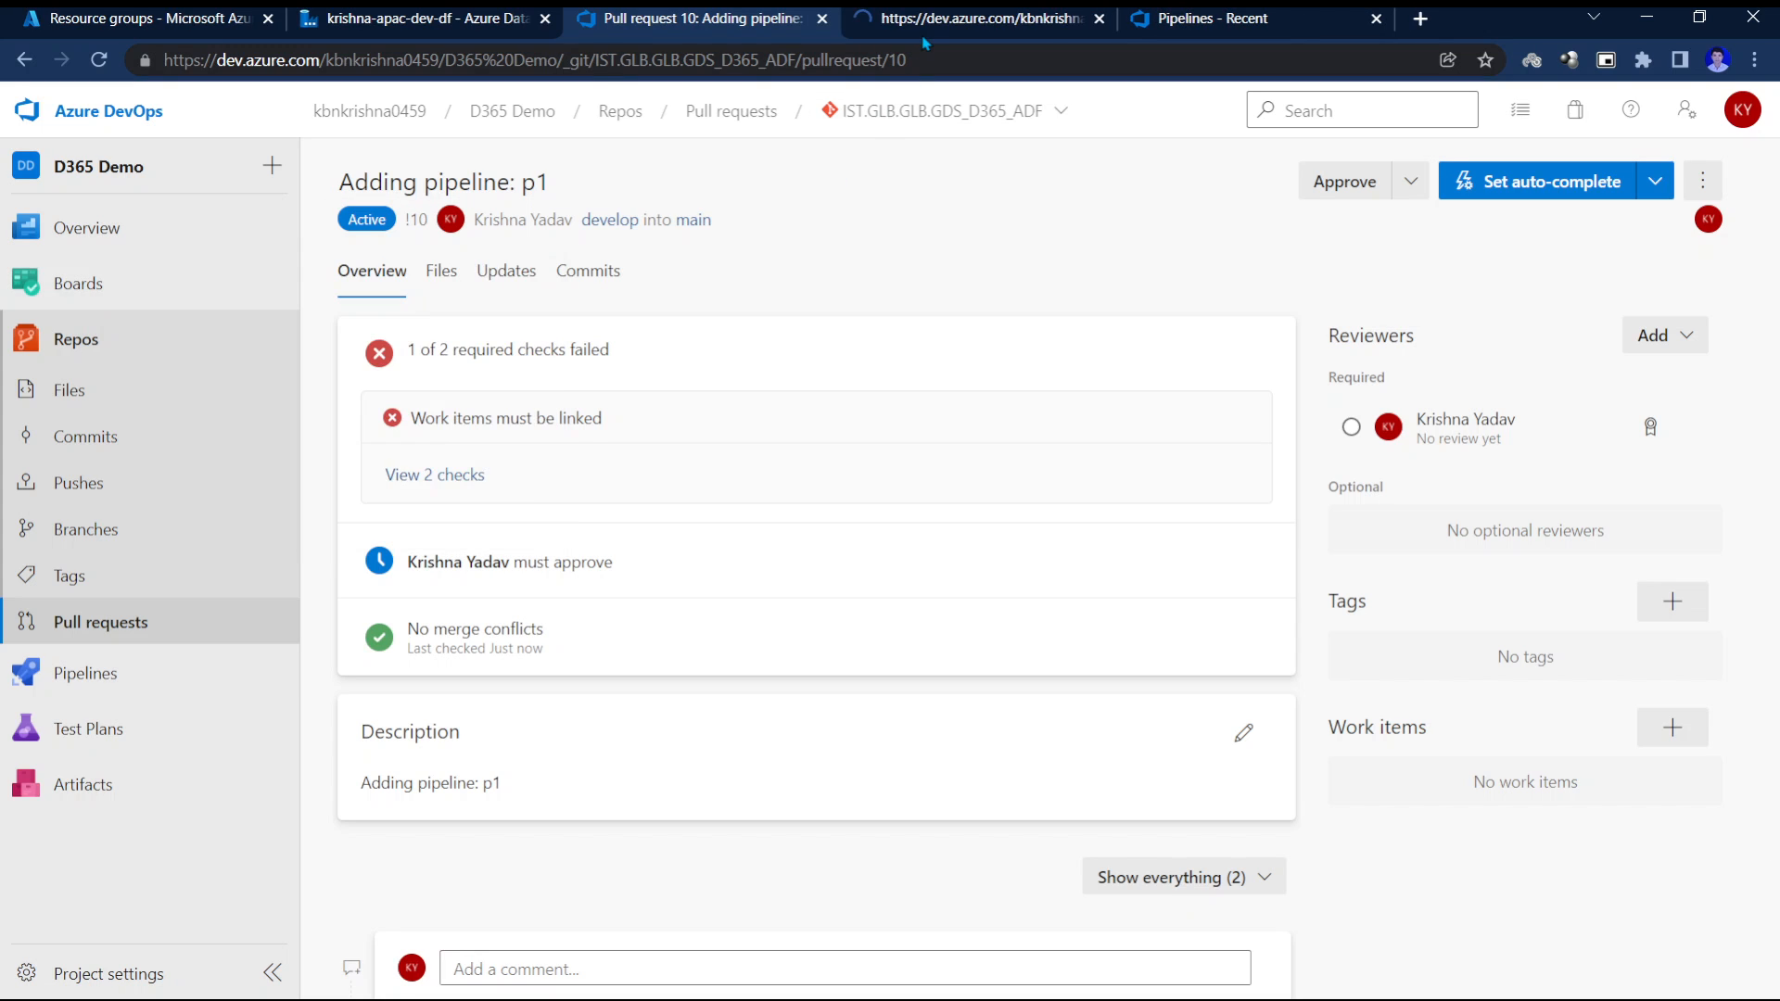
{"action": "left_click", "coordinate": [973, 18]}
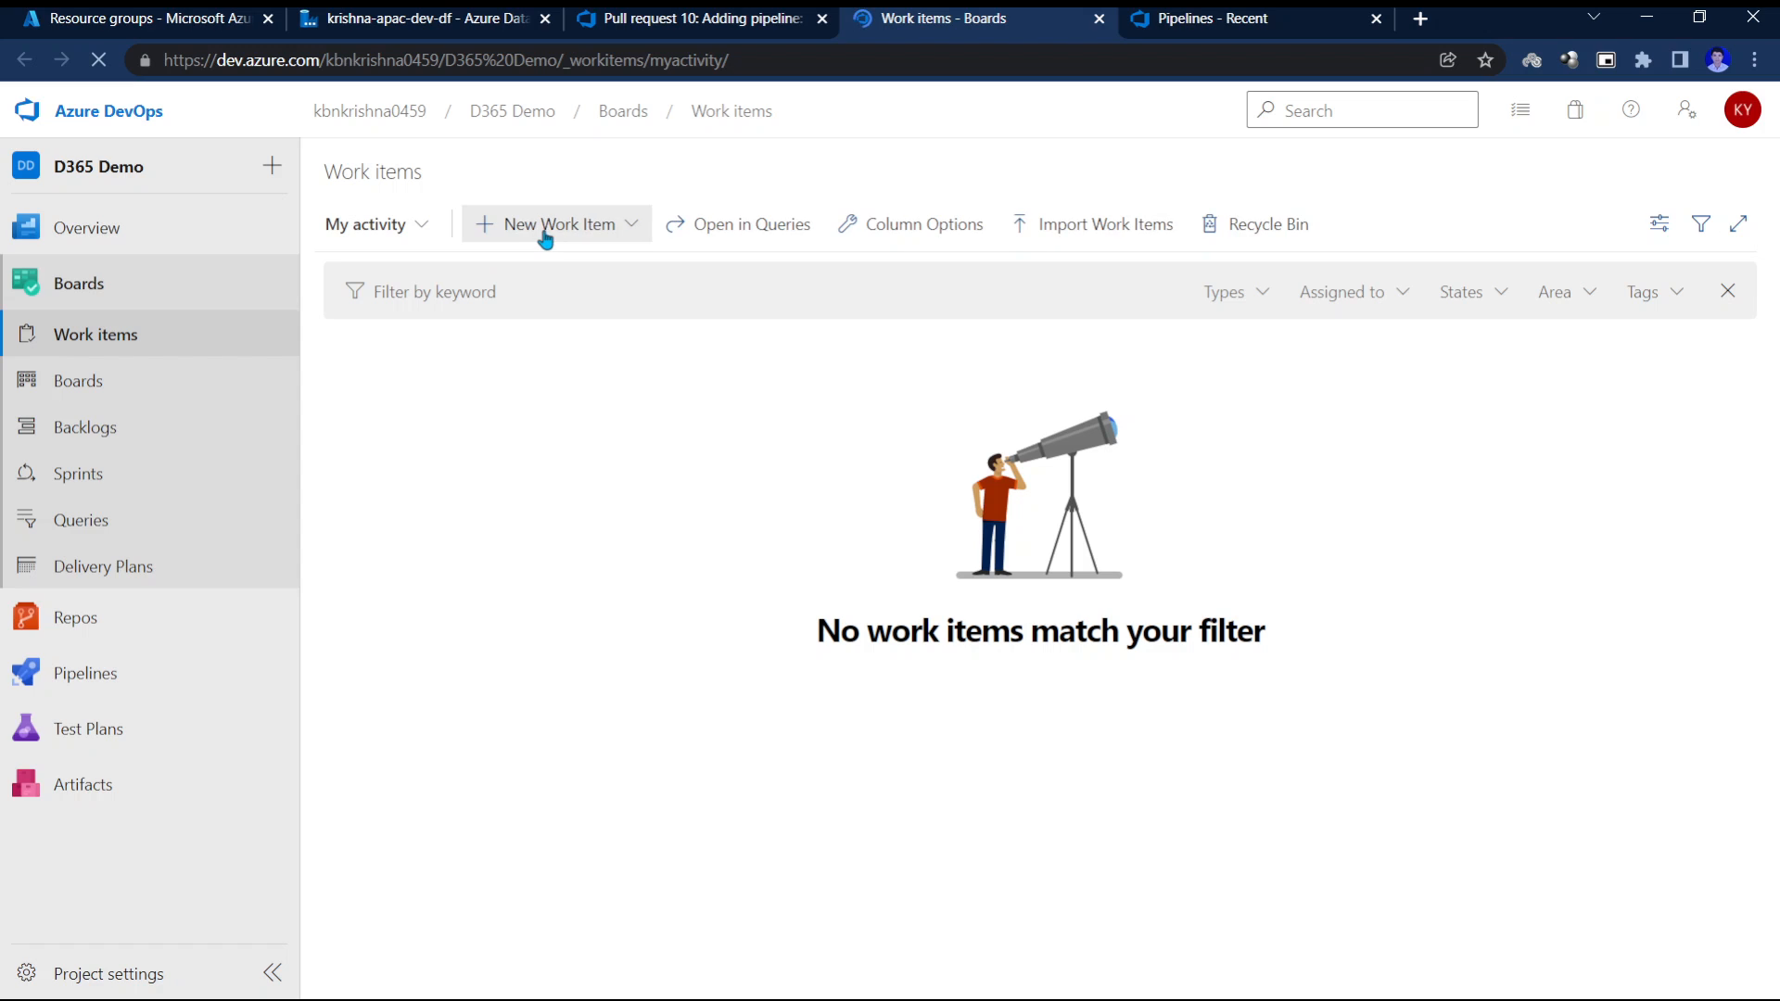
{"action": "left_click", "coordinate": [545, 239]}
{"action": "left_click", "coordinate": [582, 360]}
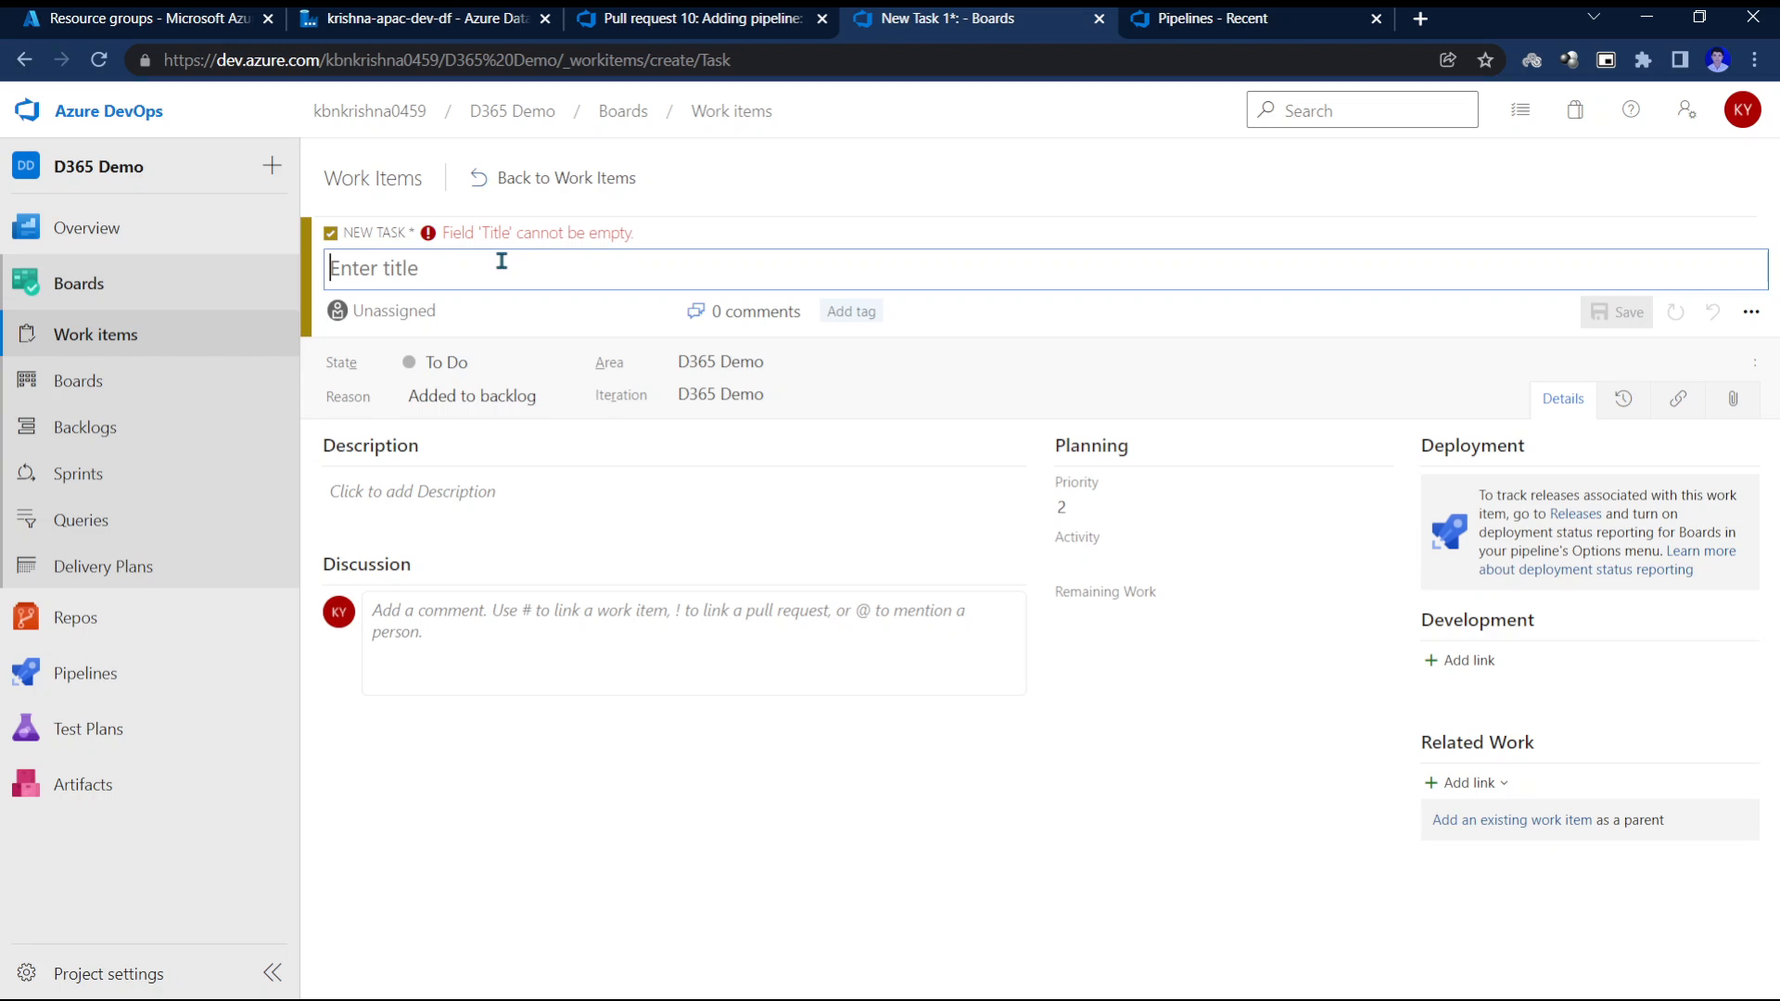
Title the new task "apac pull request" and save it.
{"action": "type", "text": "De"}
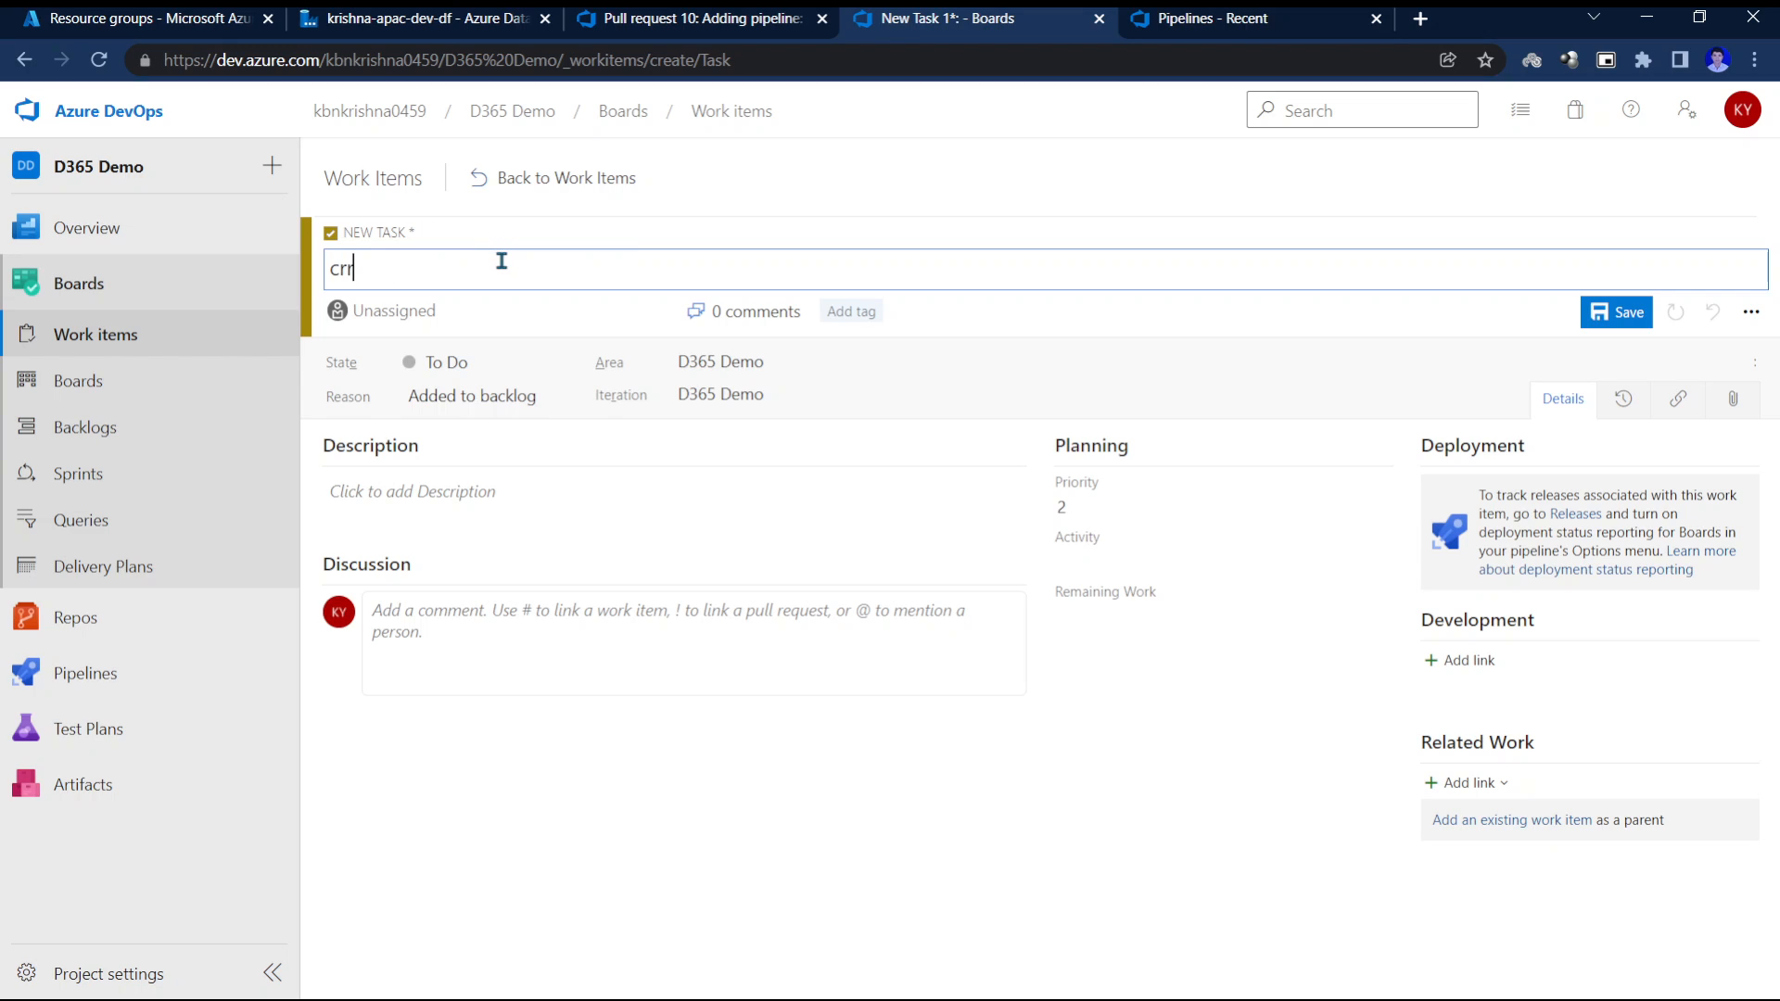
{"action": "key", "text": "BackSpace"}
{"action": "key", "text": "BackSpace"}
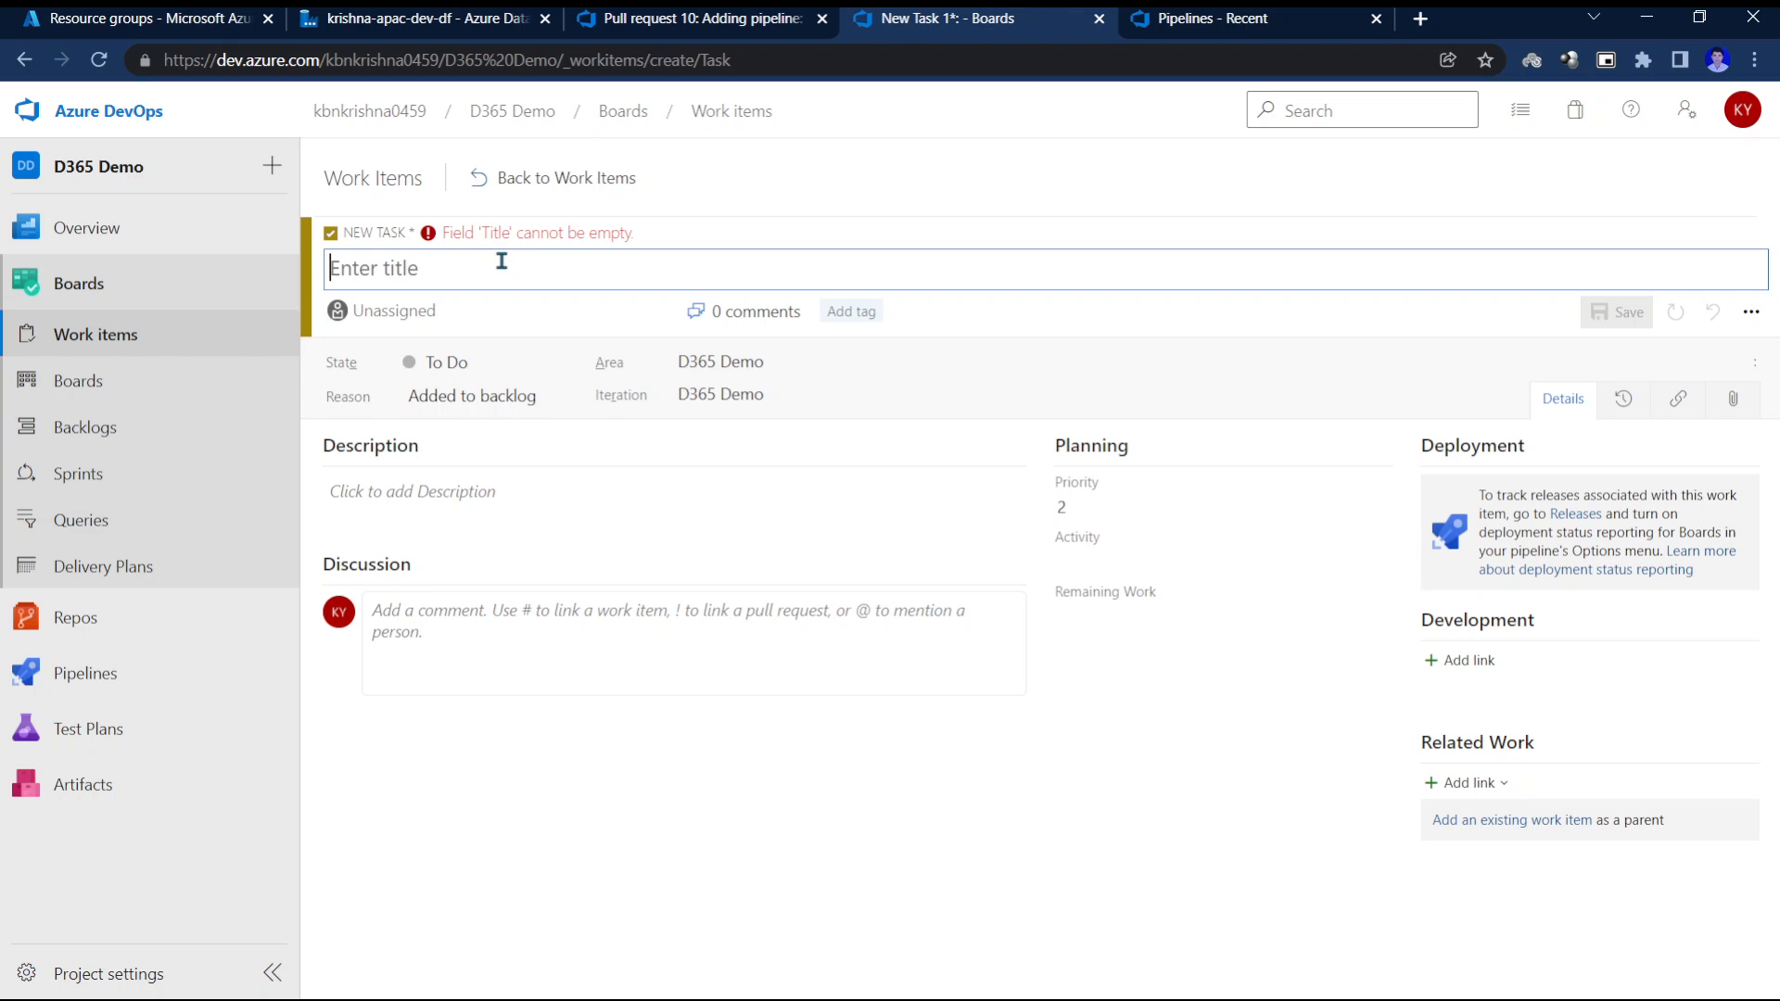
{"action": "type", "text": "A"}
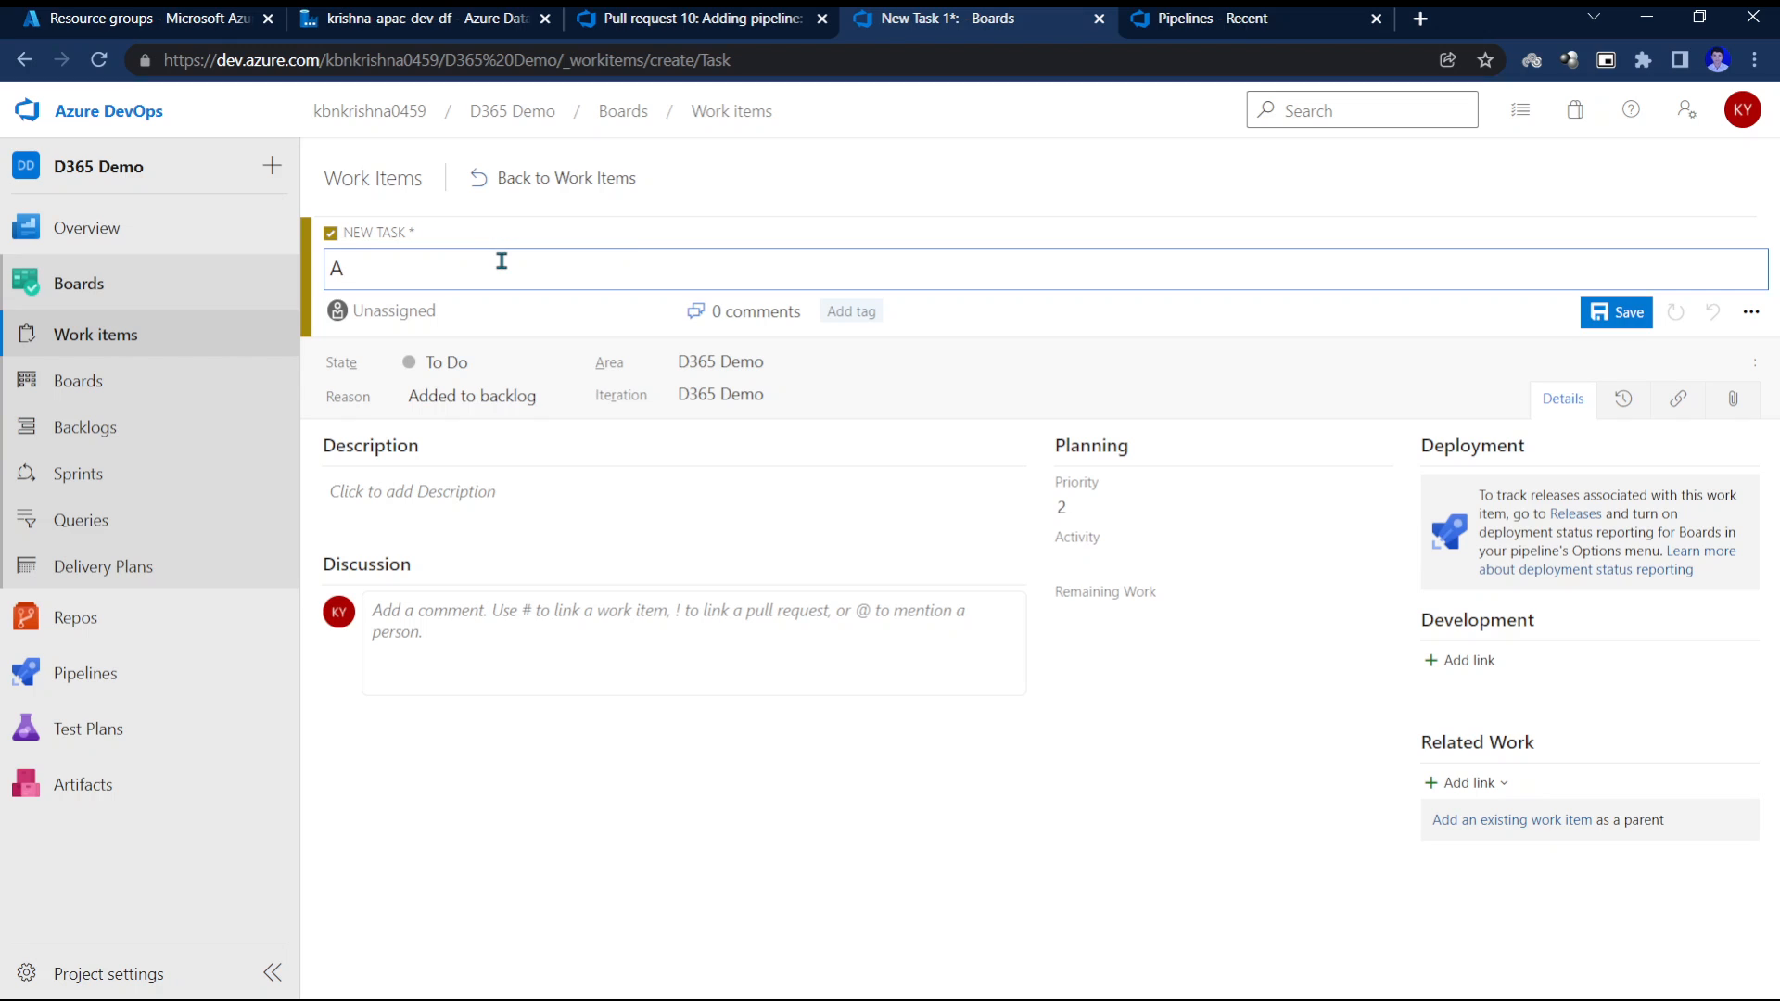
{"action": "key", "text": "BackSpace"}
{"action": "type", "text": "apac pull"}
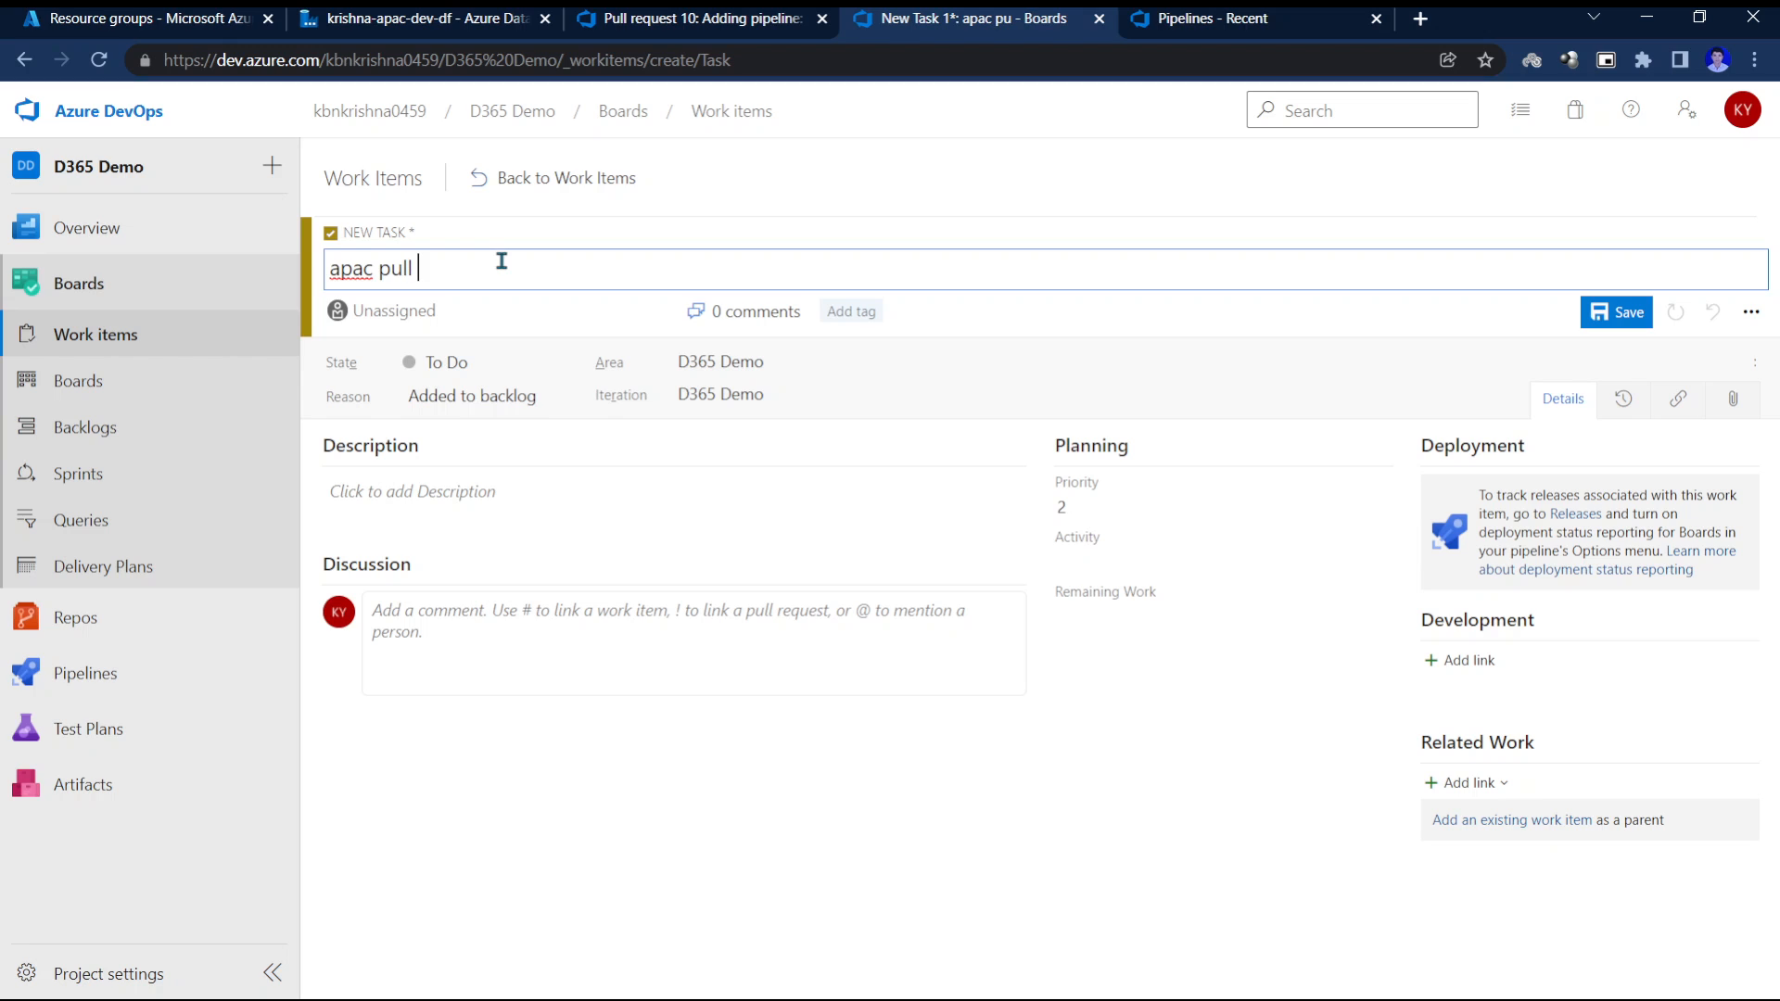
{"action": "type", "text": " request"}
{"action": "left_click", "coordinate": [1606, 320]}
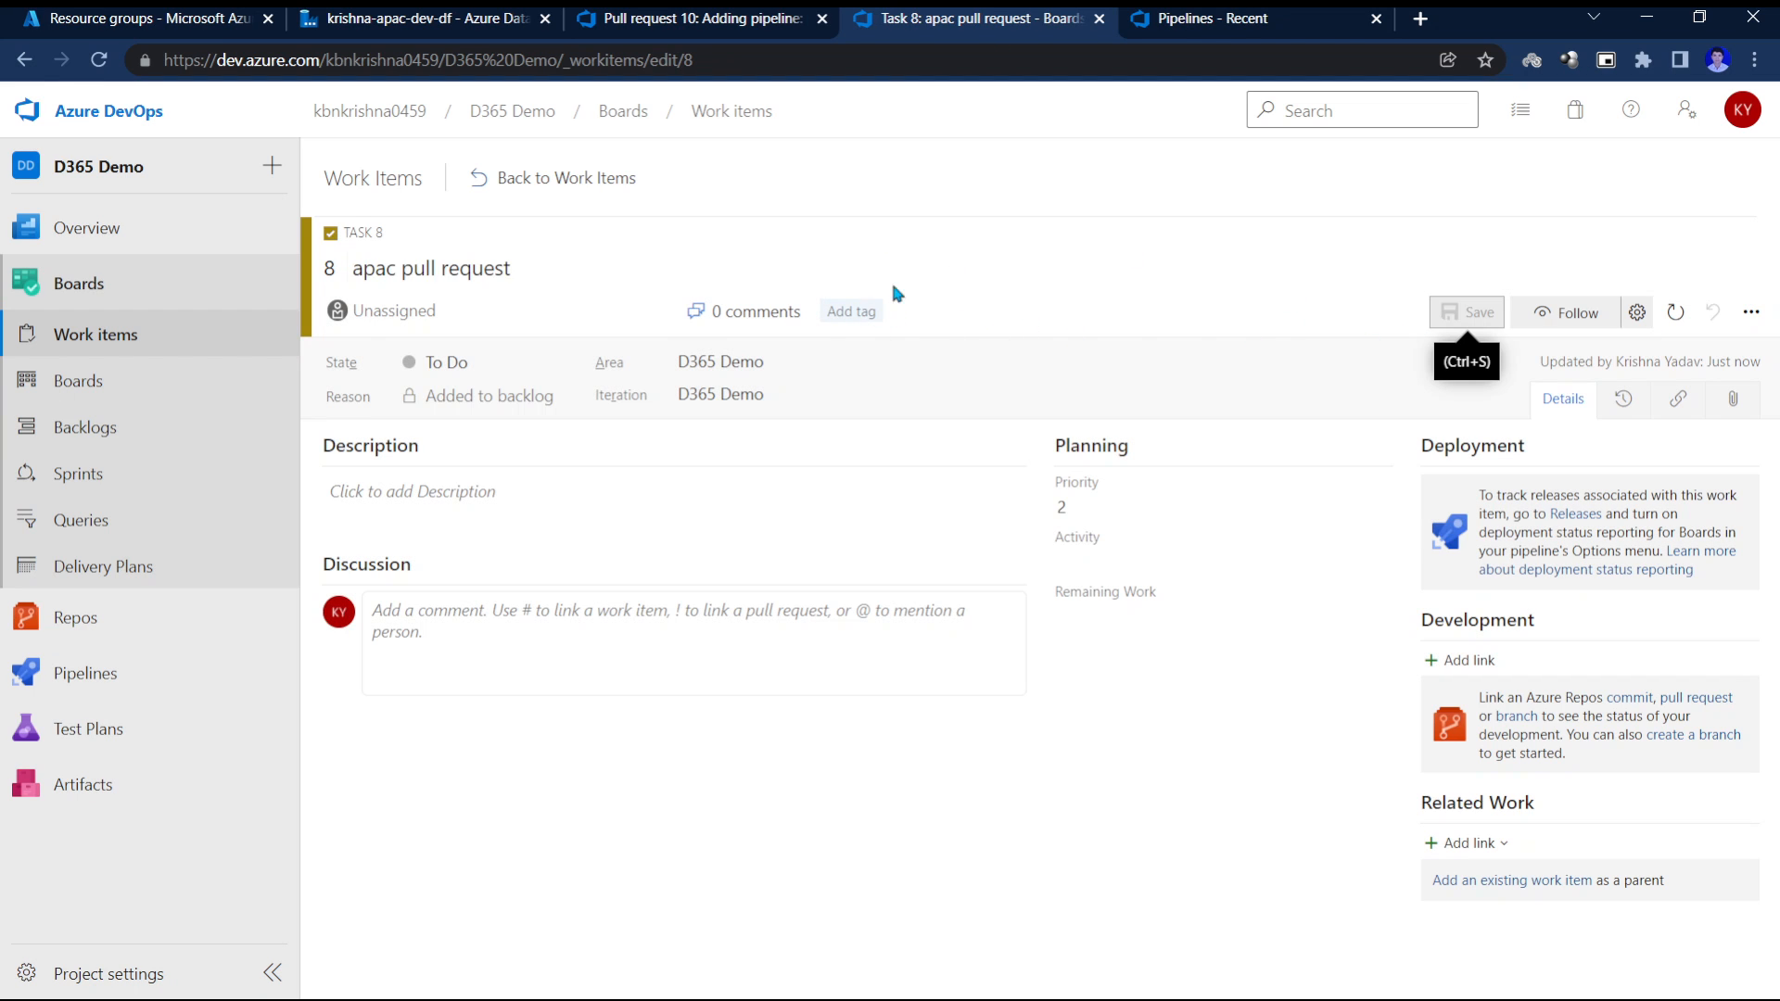
Return to the pull request, refresh it, and link the "apac pull request" task as its work item.
{"action": "left_click", "coordinate": [692, 20]}
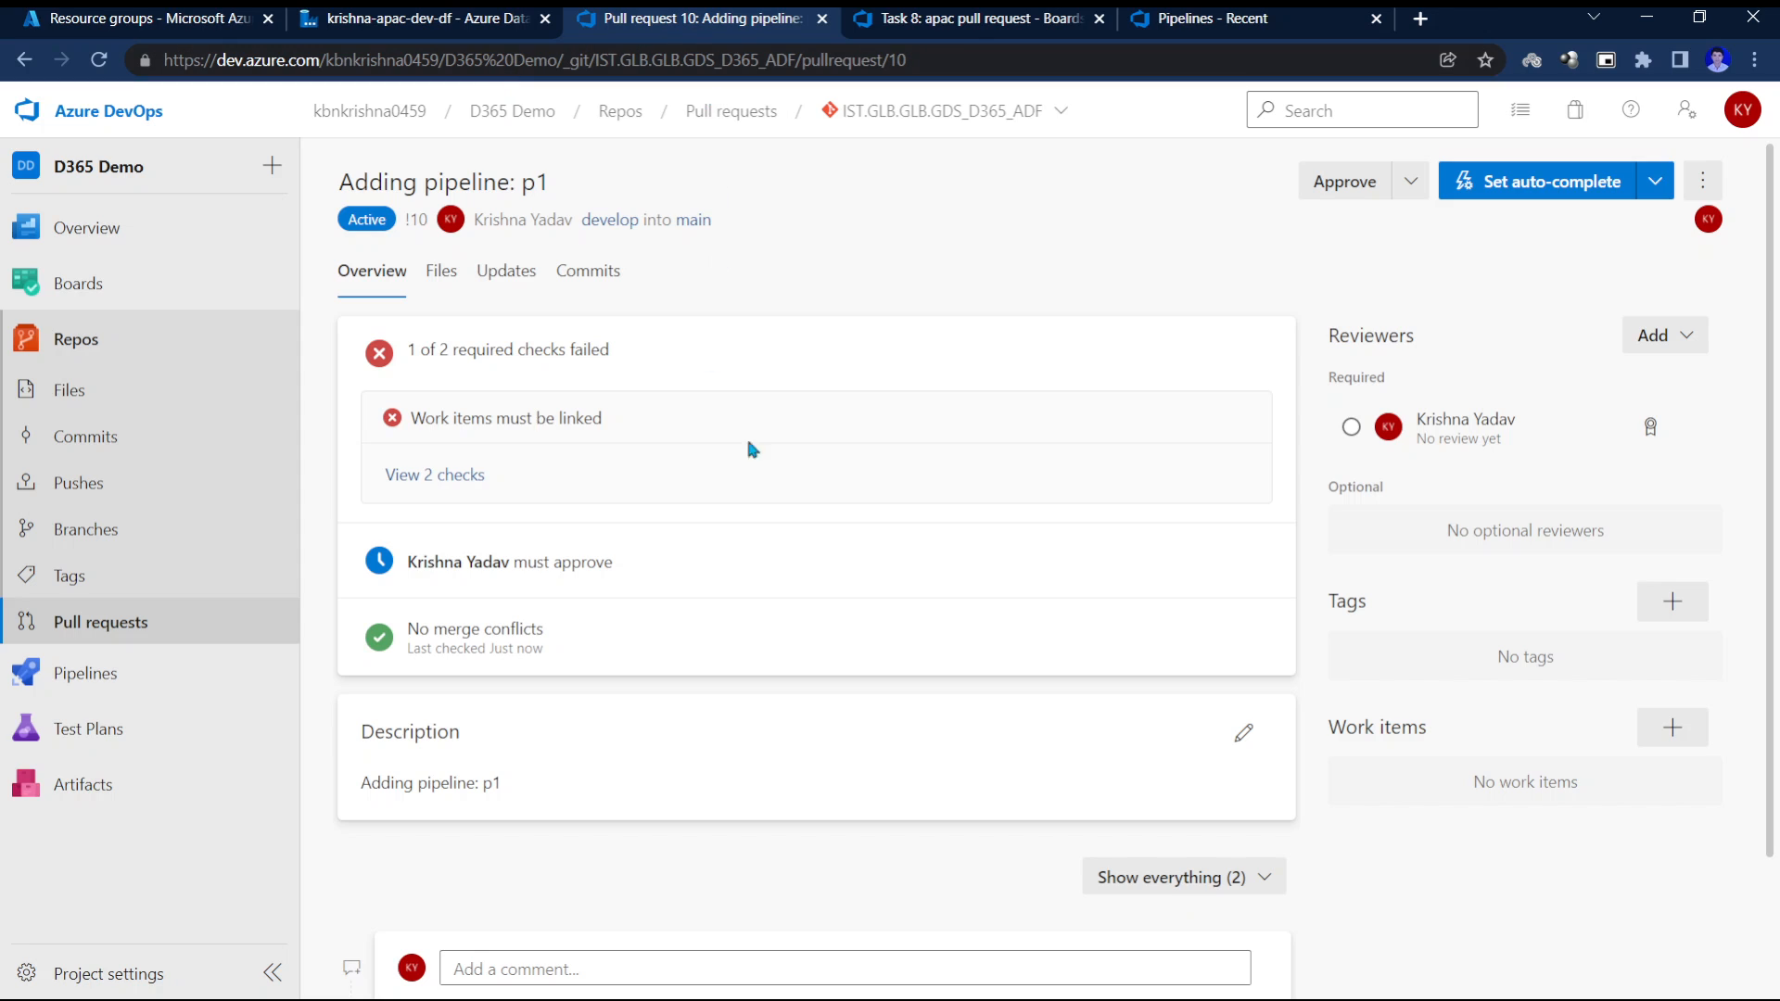
{"action": "left_click", "coordinate": [98, 59]}
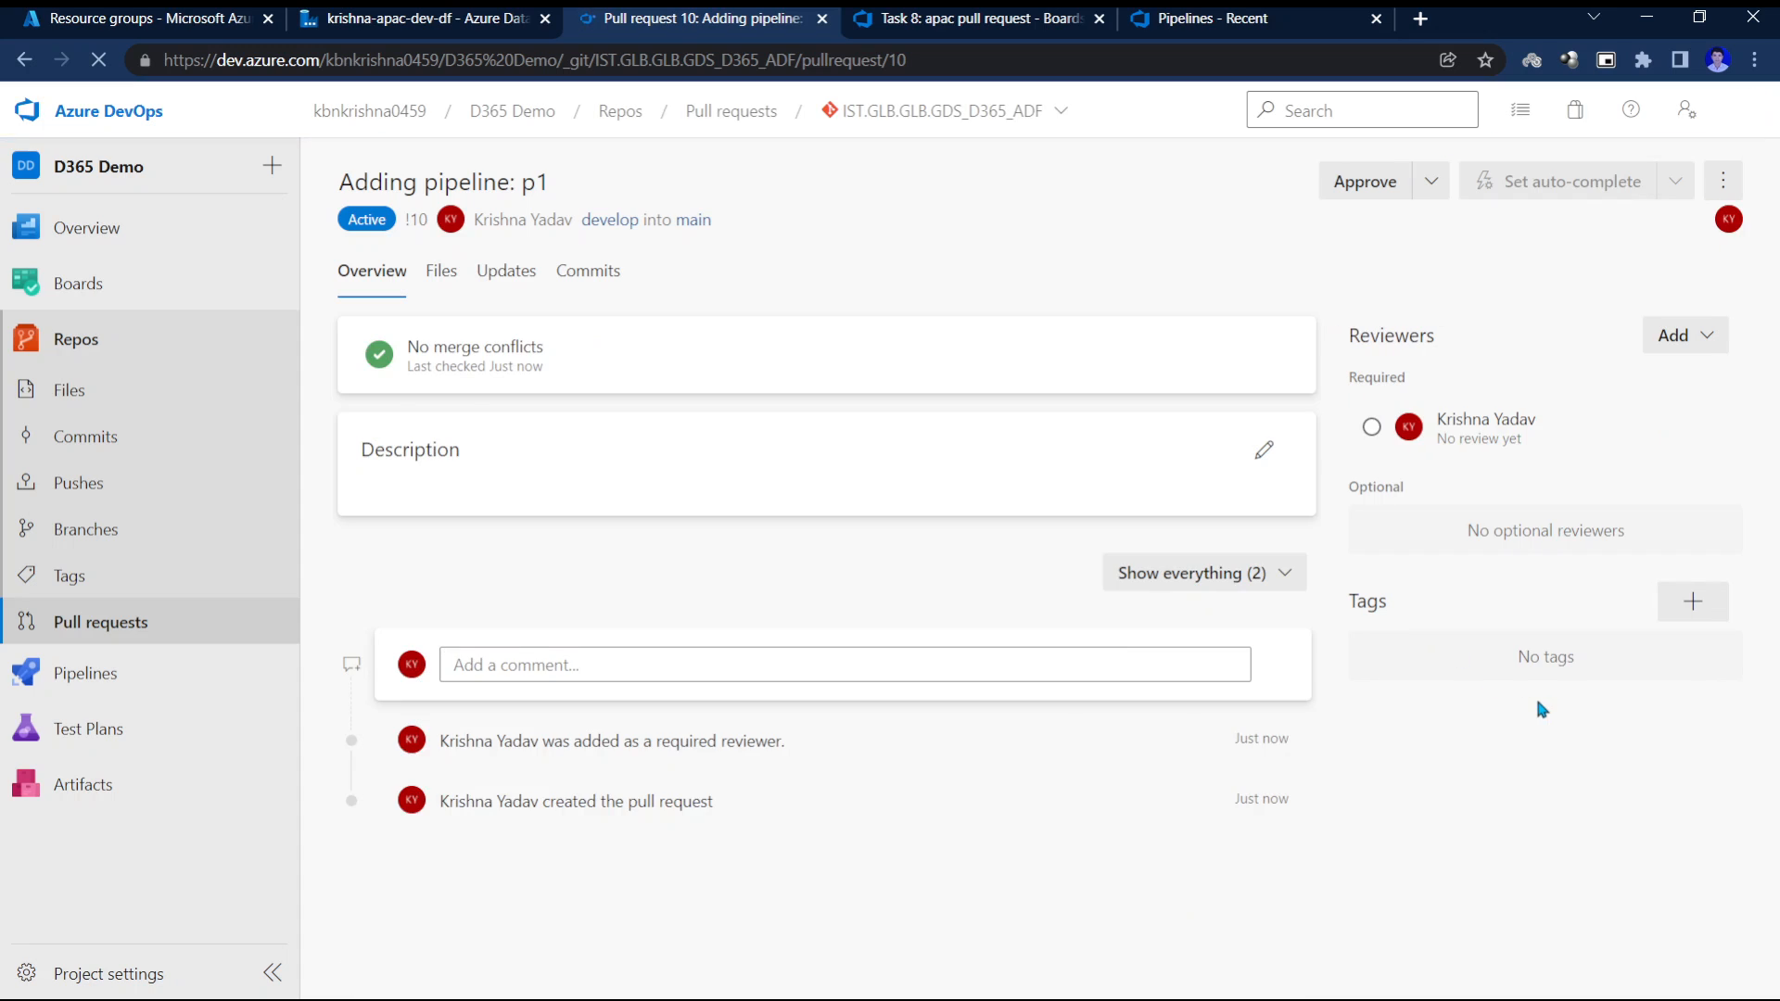
{"action": "left_click", "coordinate": [1672, 604]}
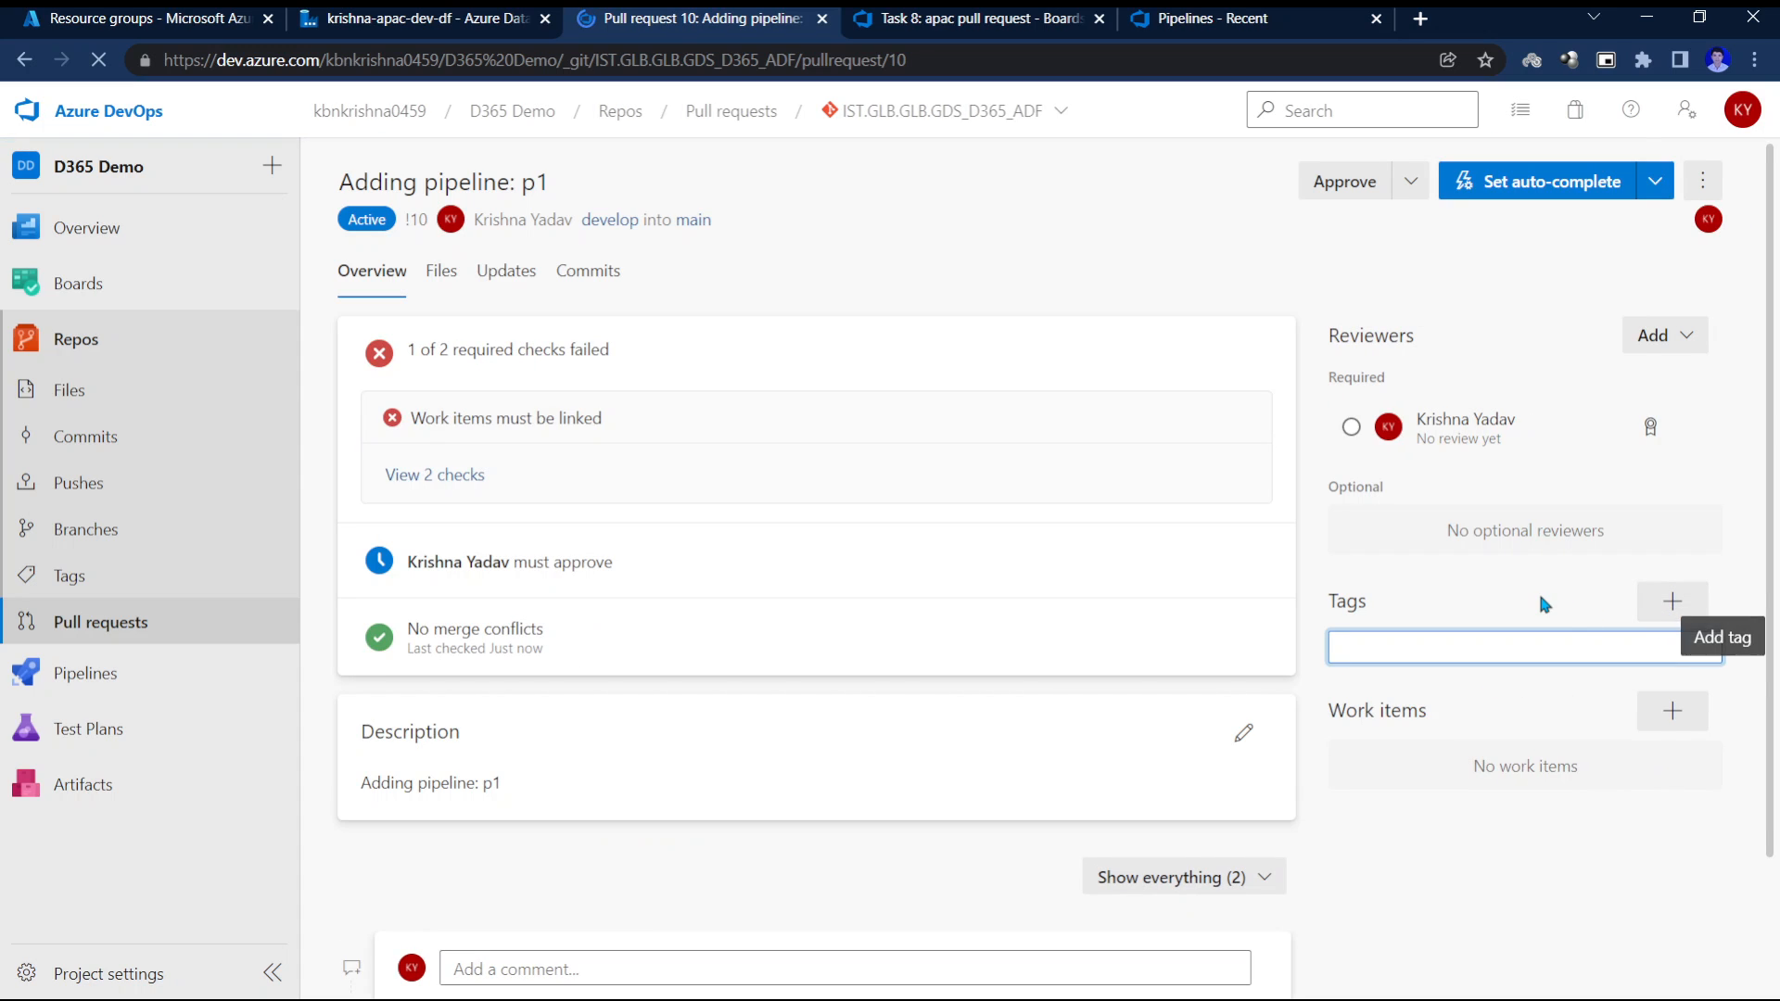
{"action": "left_click", "coordinate": [1704, 747]}
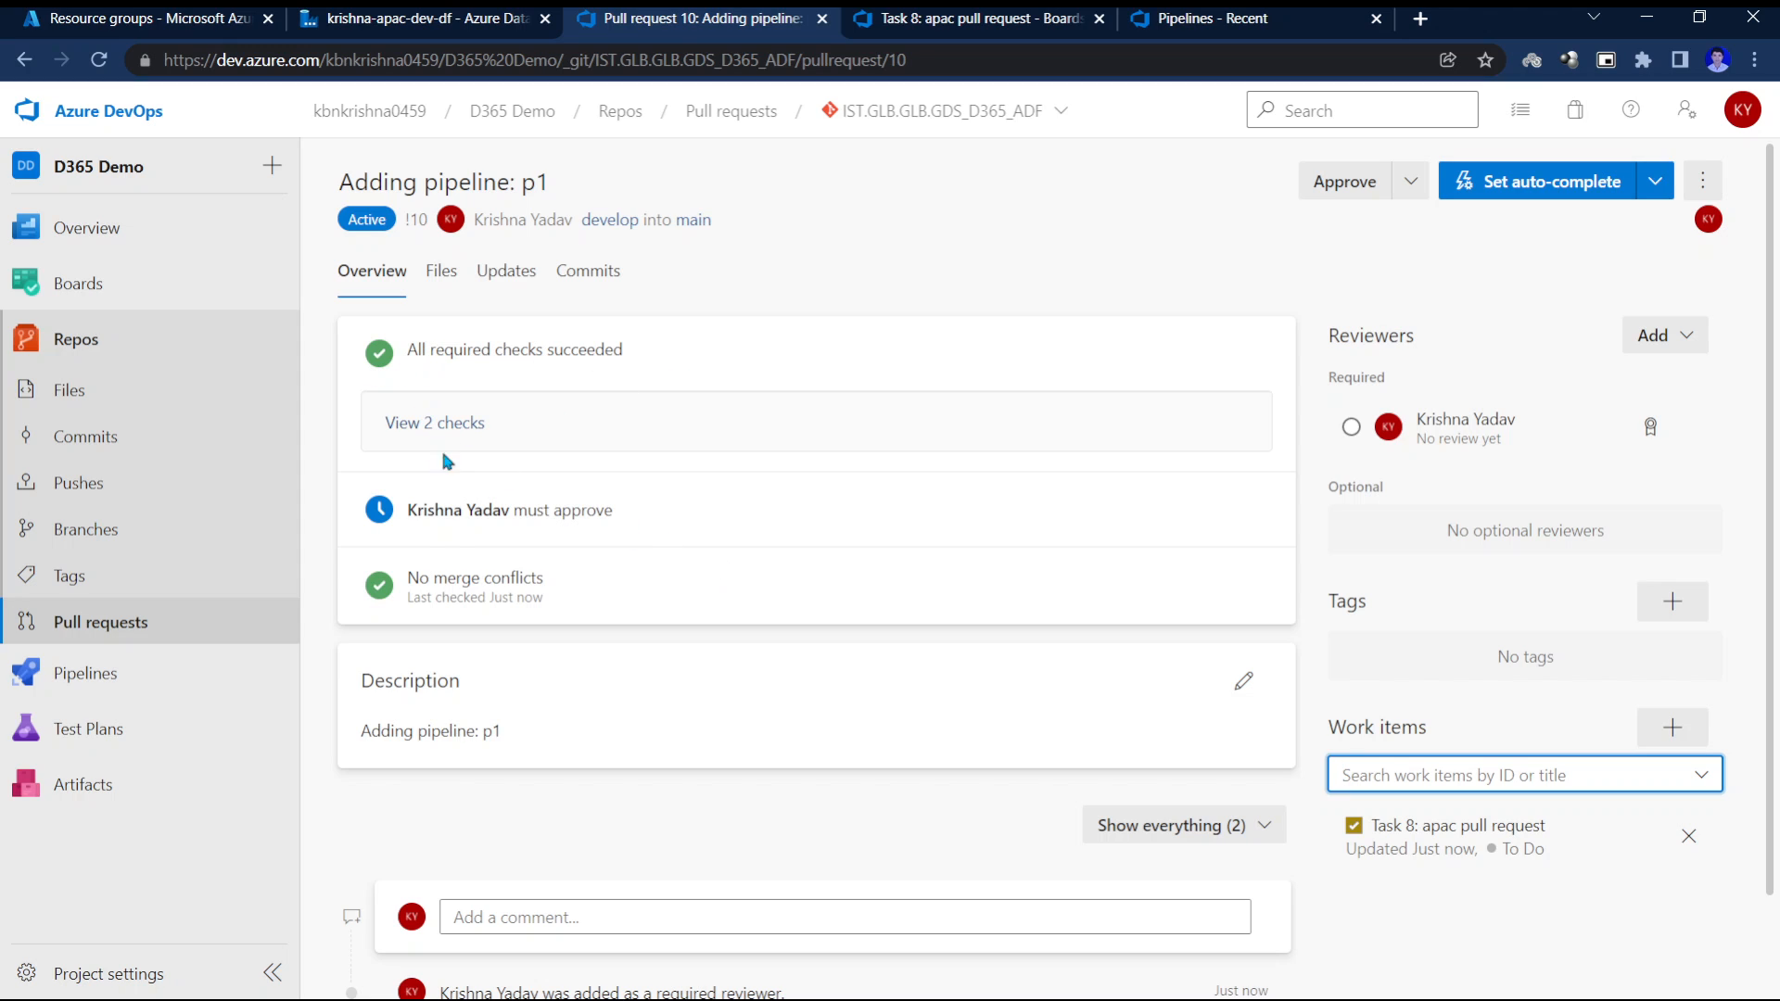
Approve the pull request and complete its merge into main with the Merge (no fast forward) type.
{"action": "left_click_drag", "start_coordinate": [414, 514], "coordinate": [667, 529]}
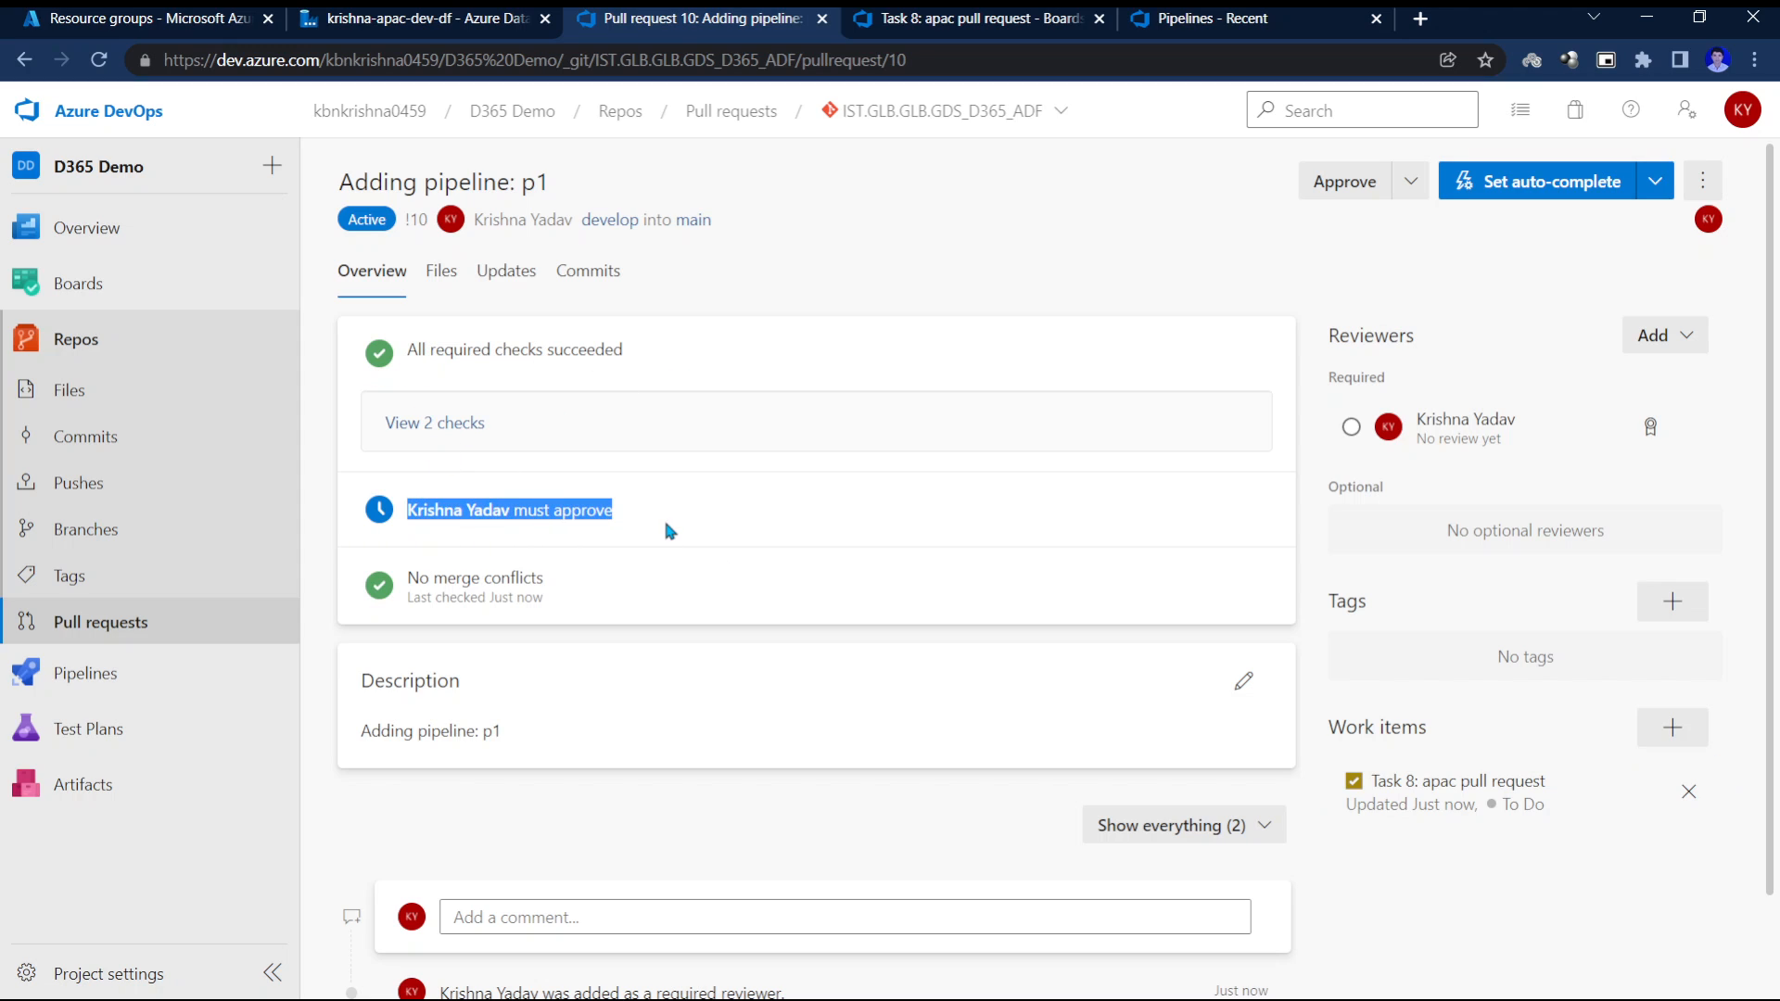
{"action": "left_click", "coordinate": [668, 528]}
{"action": "left_click", "coordinate": [1354, 186]}
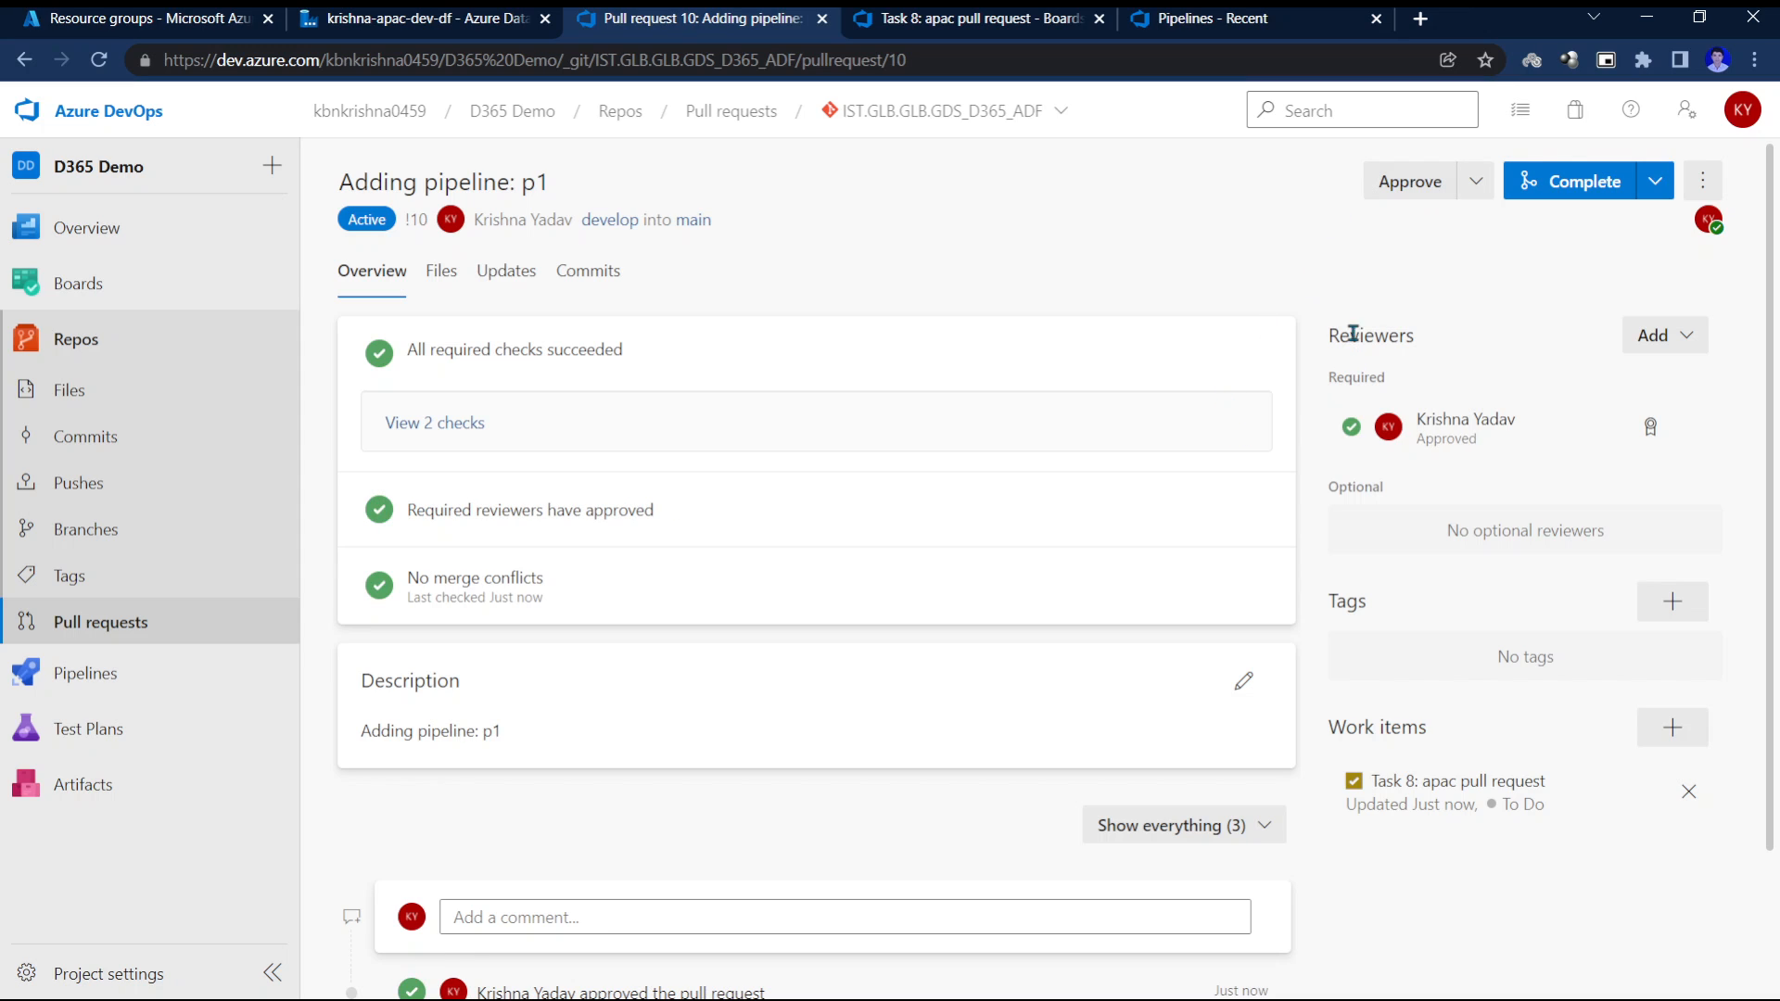
{"action": "left_click", "coordinate": [1529, 186]}
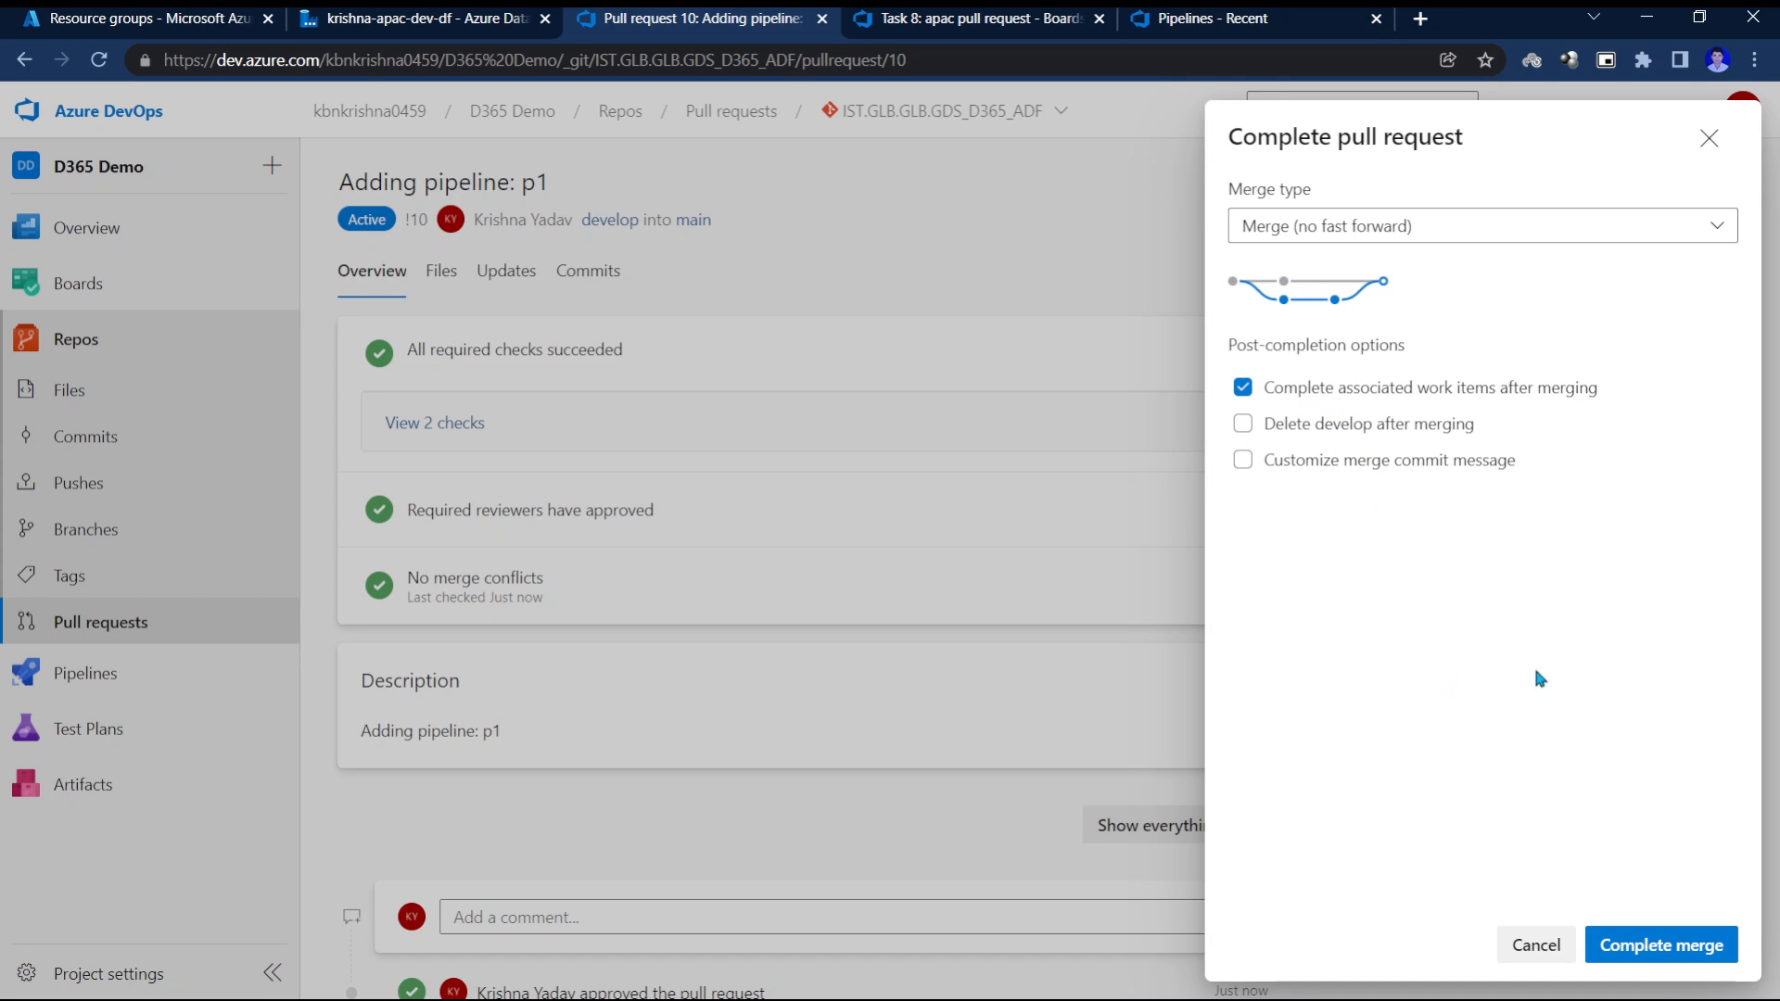
{"action": "left_click", "coordinate": [1718, 226]}
{"action": "left_click", "coordinate": [1720, 227]}
{"action": "left_click", "coordinate": [1632, 945]}
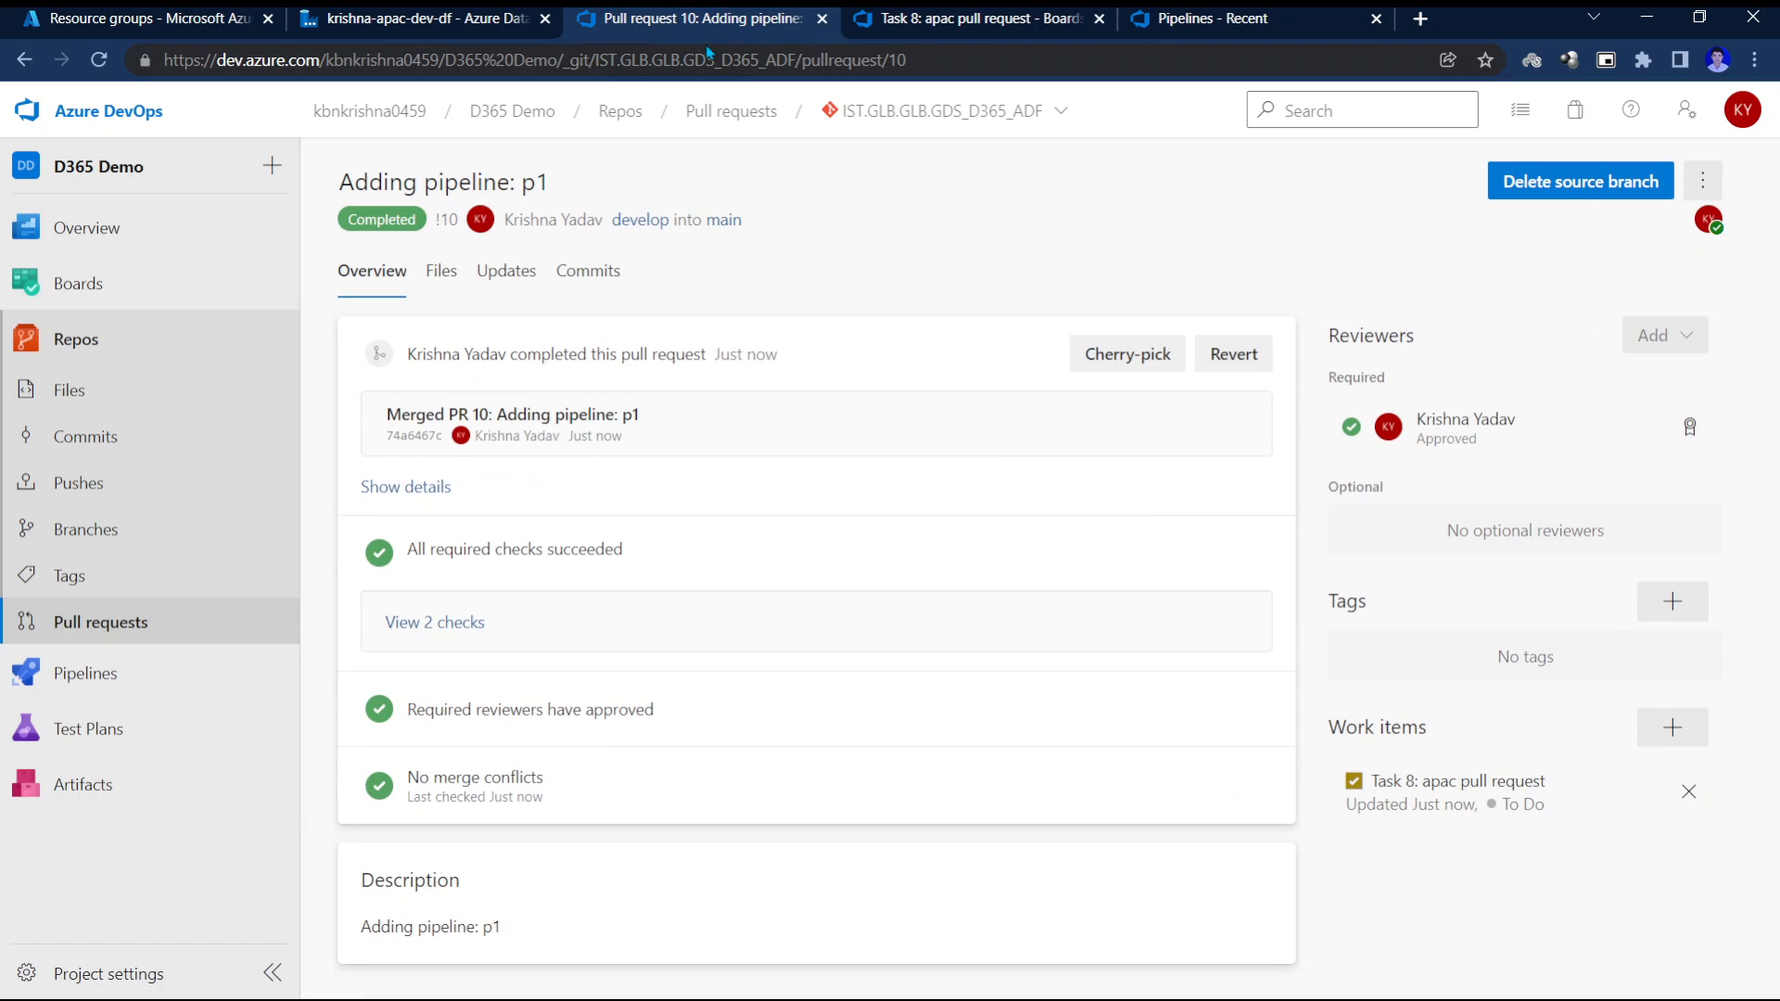
Close the pull request, return to Azure Data Factory Studio, and switch to the main branch to view pipeline p1.
{"action": "left_click", "coordinate": [819, 21]}
{"action": "left_click", "coordinate": [383, 26]}
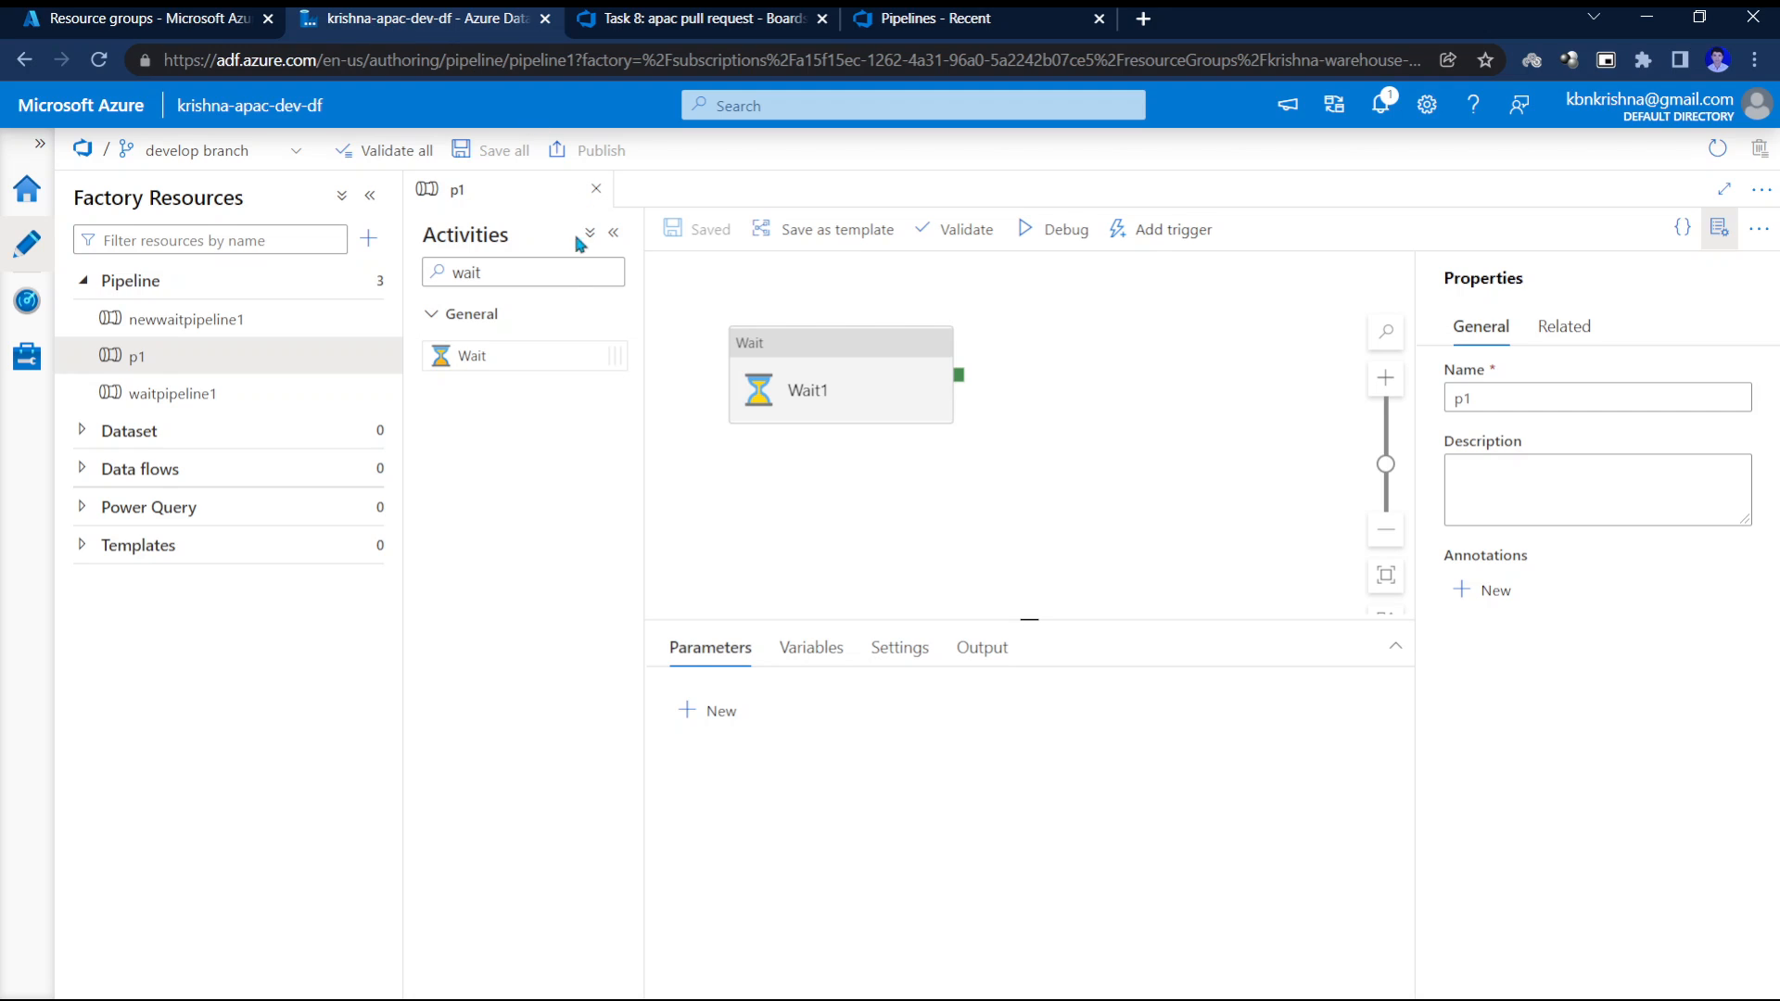
{"action": "left_click", "coordinate": [287, 156]}
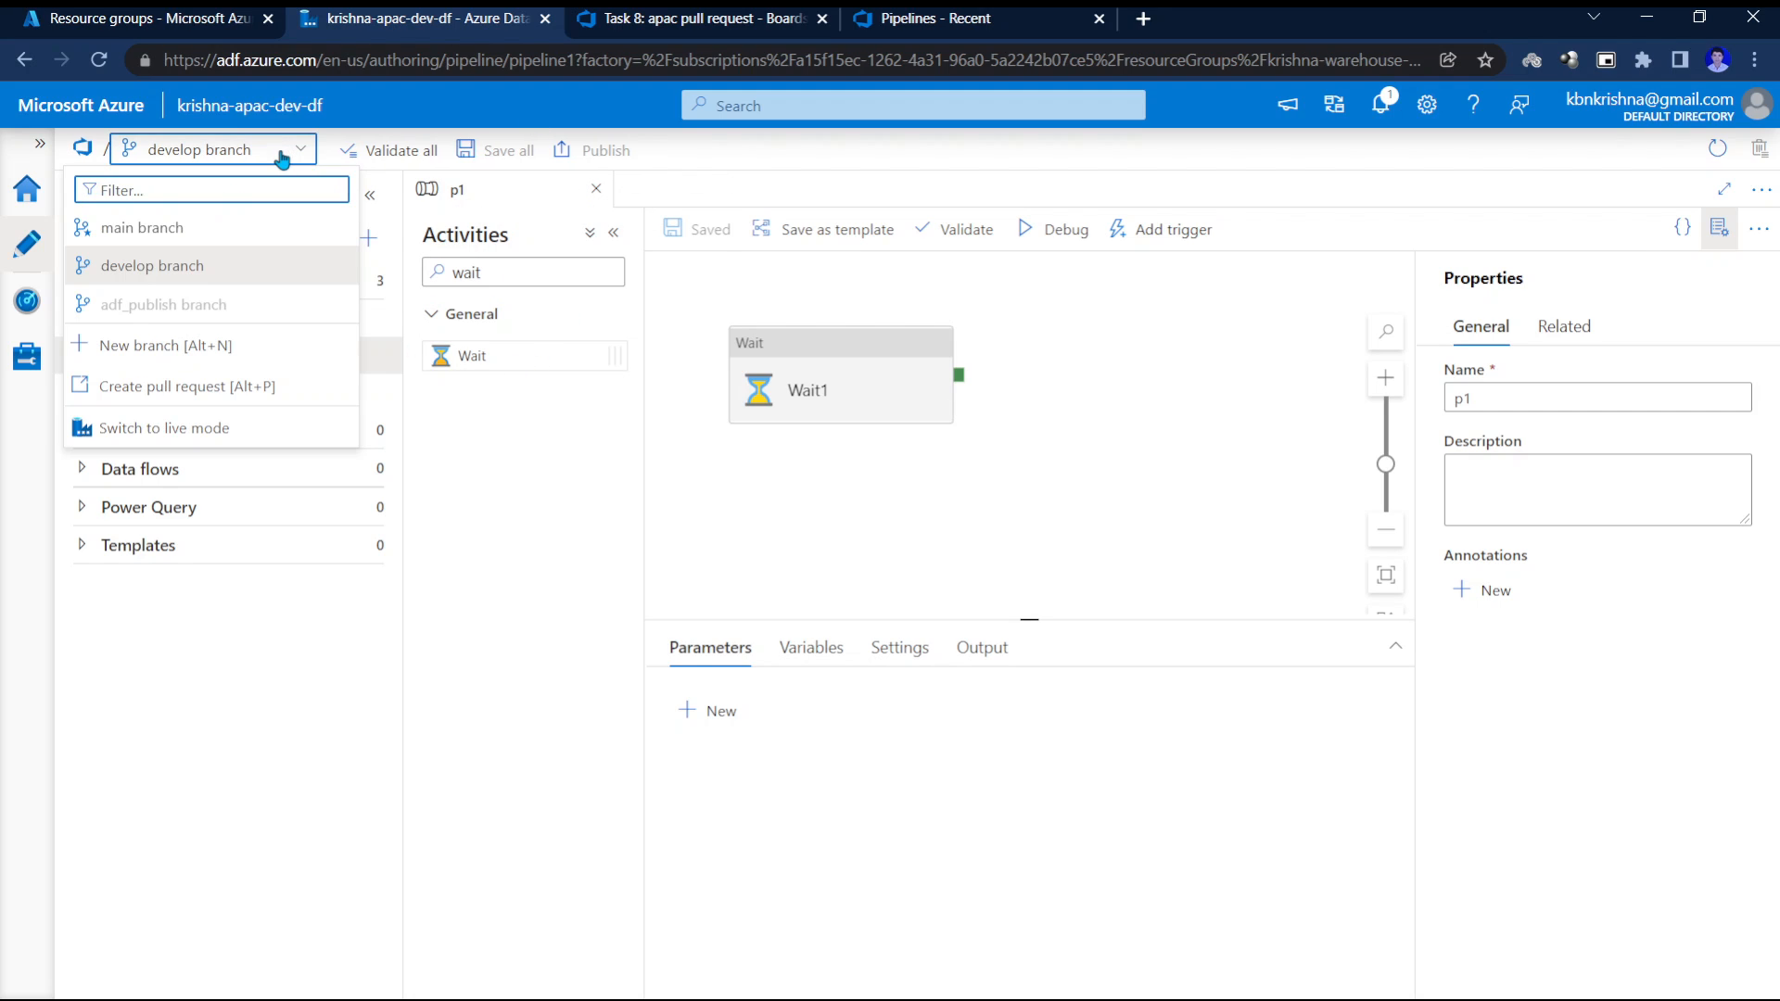
{"action": "left_click", "coordinate": [283, 159]}
{"action": "left_click", "coordinate": [281, 157]}
{"action": "left_click", "coordinate": [183, 238]}
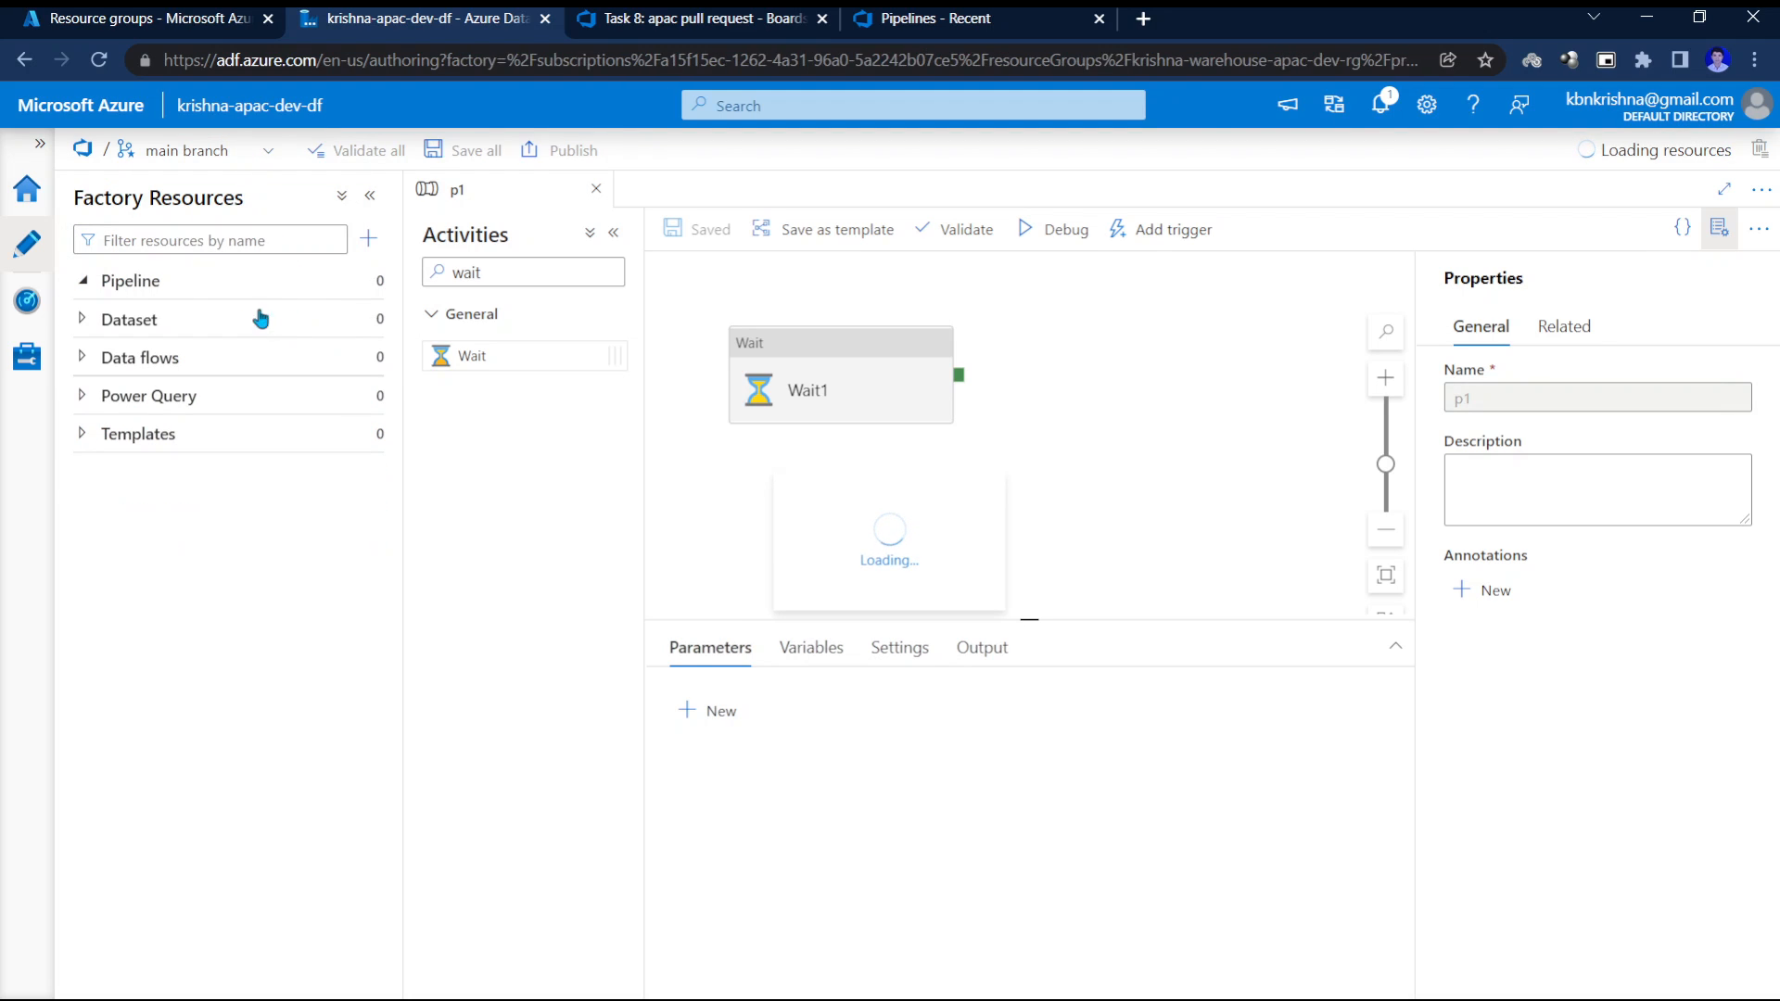
{"action": "left_click", "coordinate": [80, 283]}
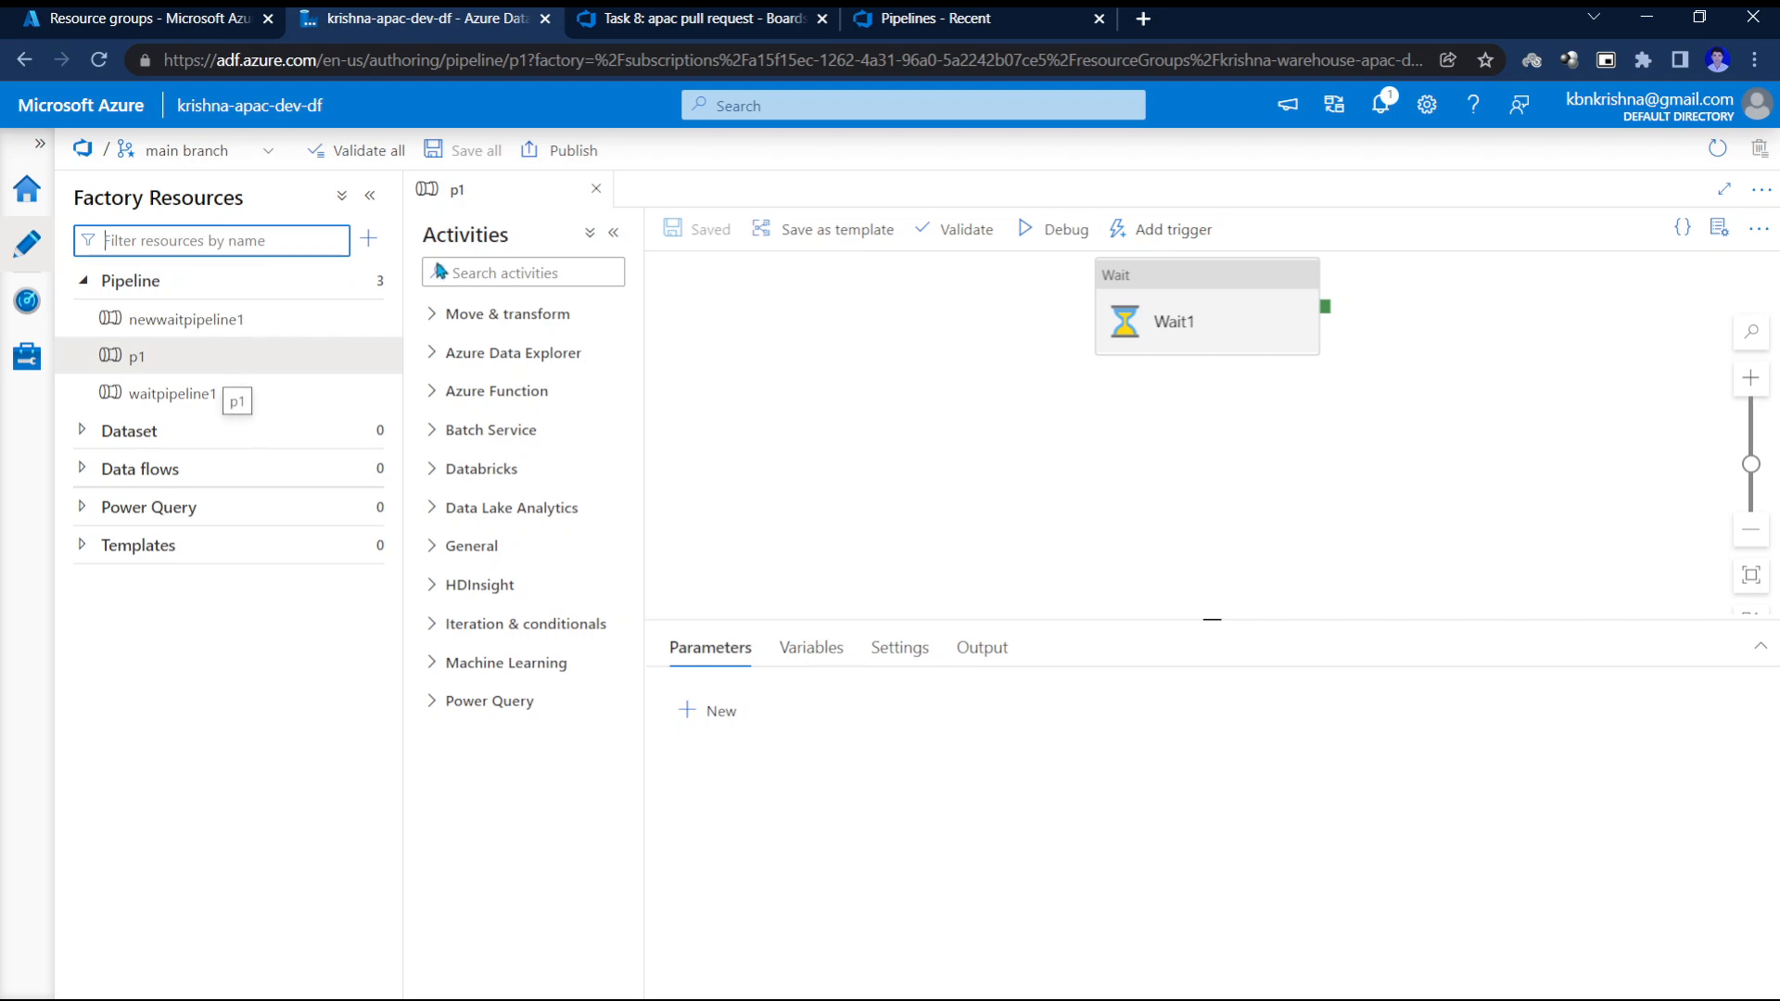
Reselect the main branch in the factory and publish the pending new pipeline p1.
{"action": "left_click", "coordinate": [206, 154]}
{"action": "left_click", "coordinate": [149, 267]}
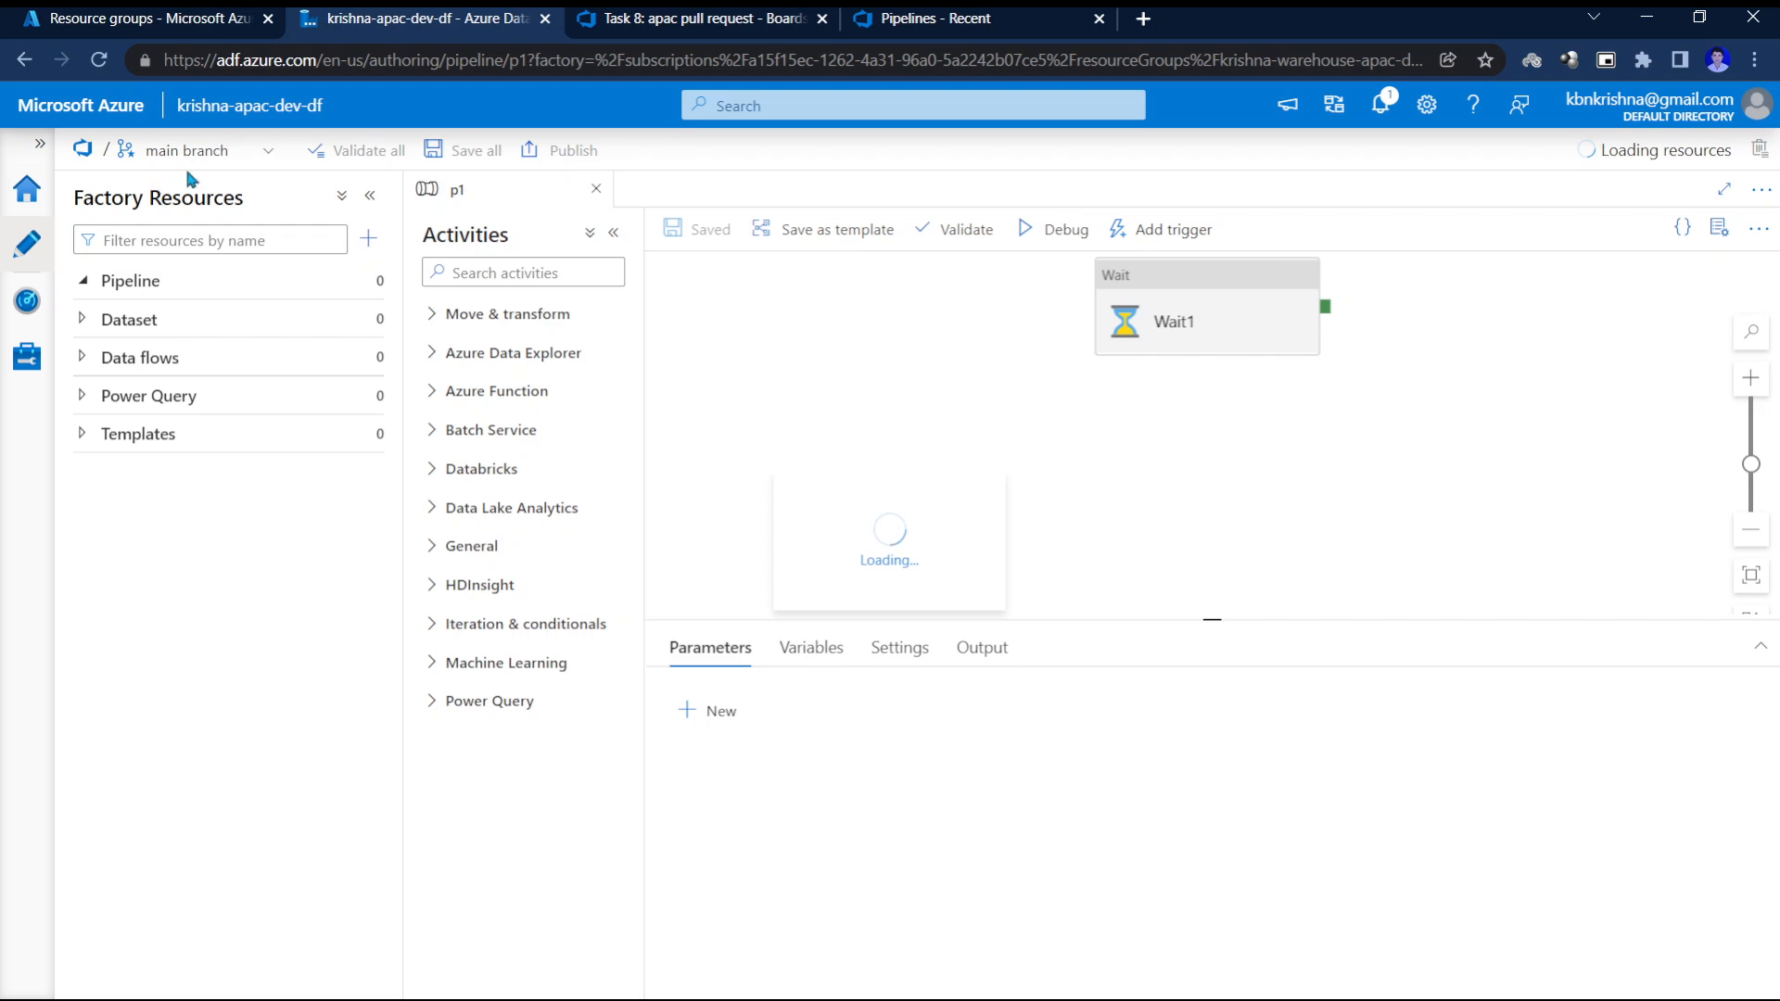
{"action": "left_click", "coordinate": [546, 156]}
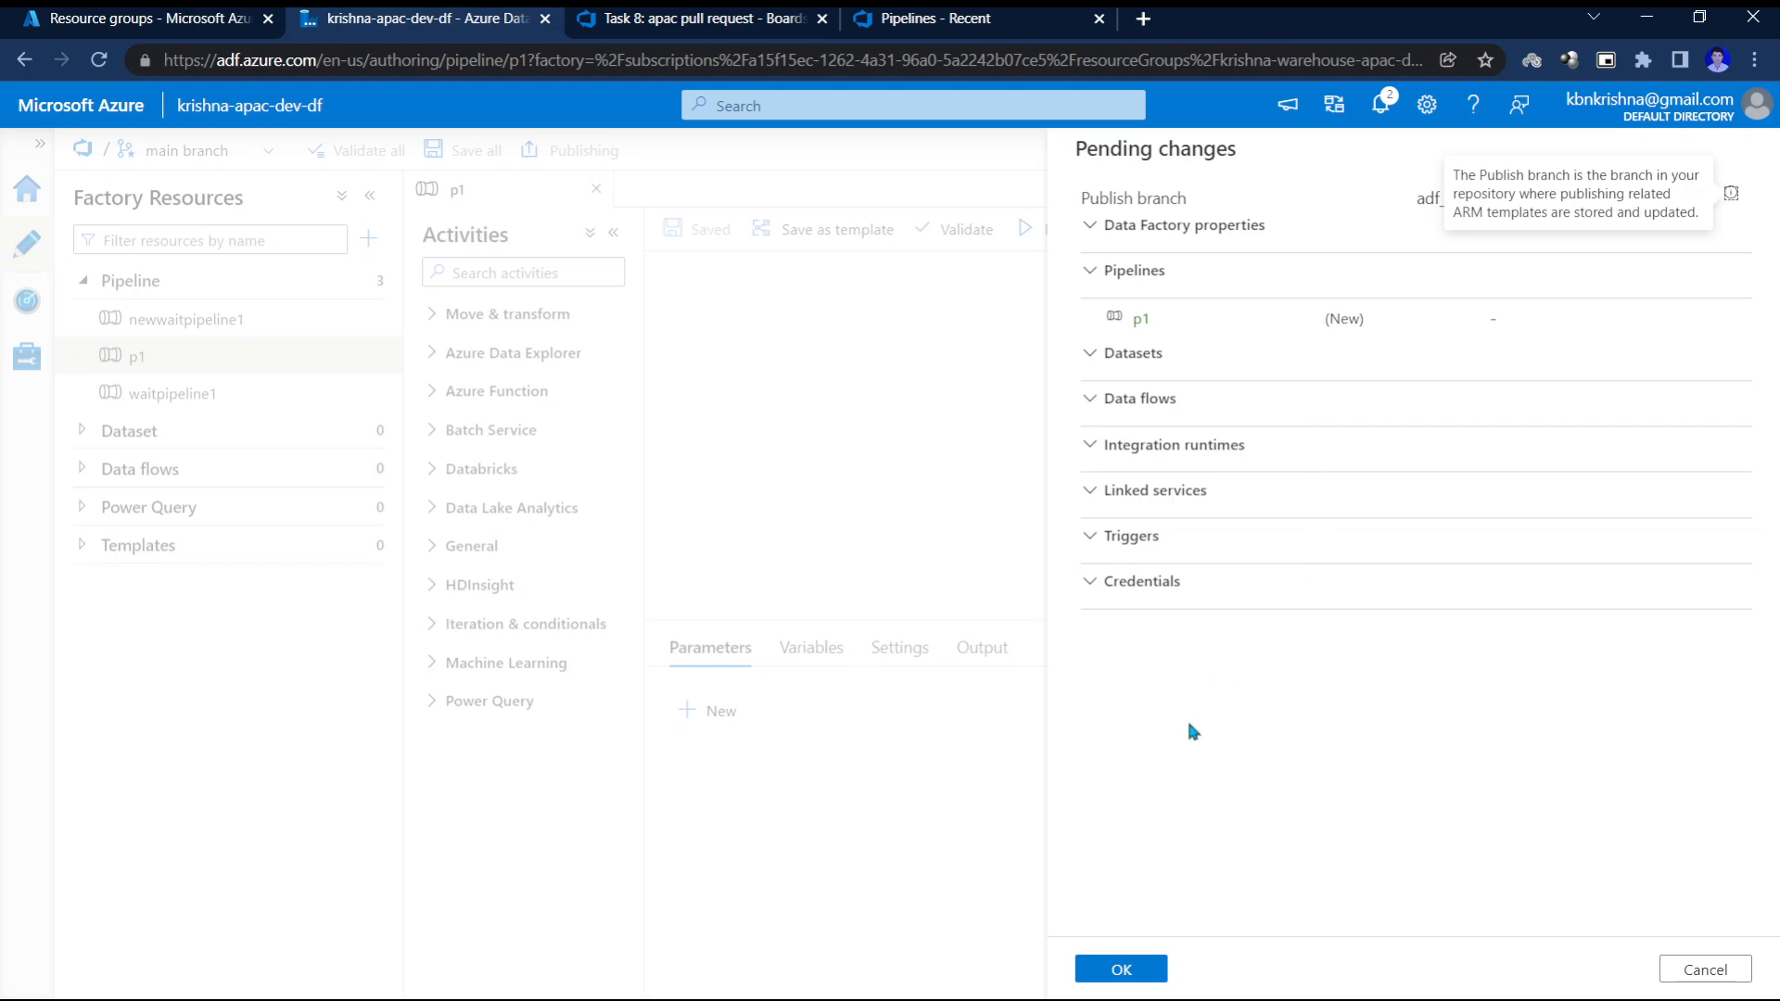
{"action": "left_click", "coordinate": [1119, 970]}
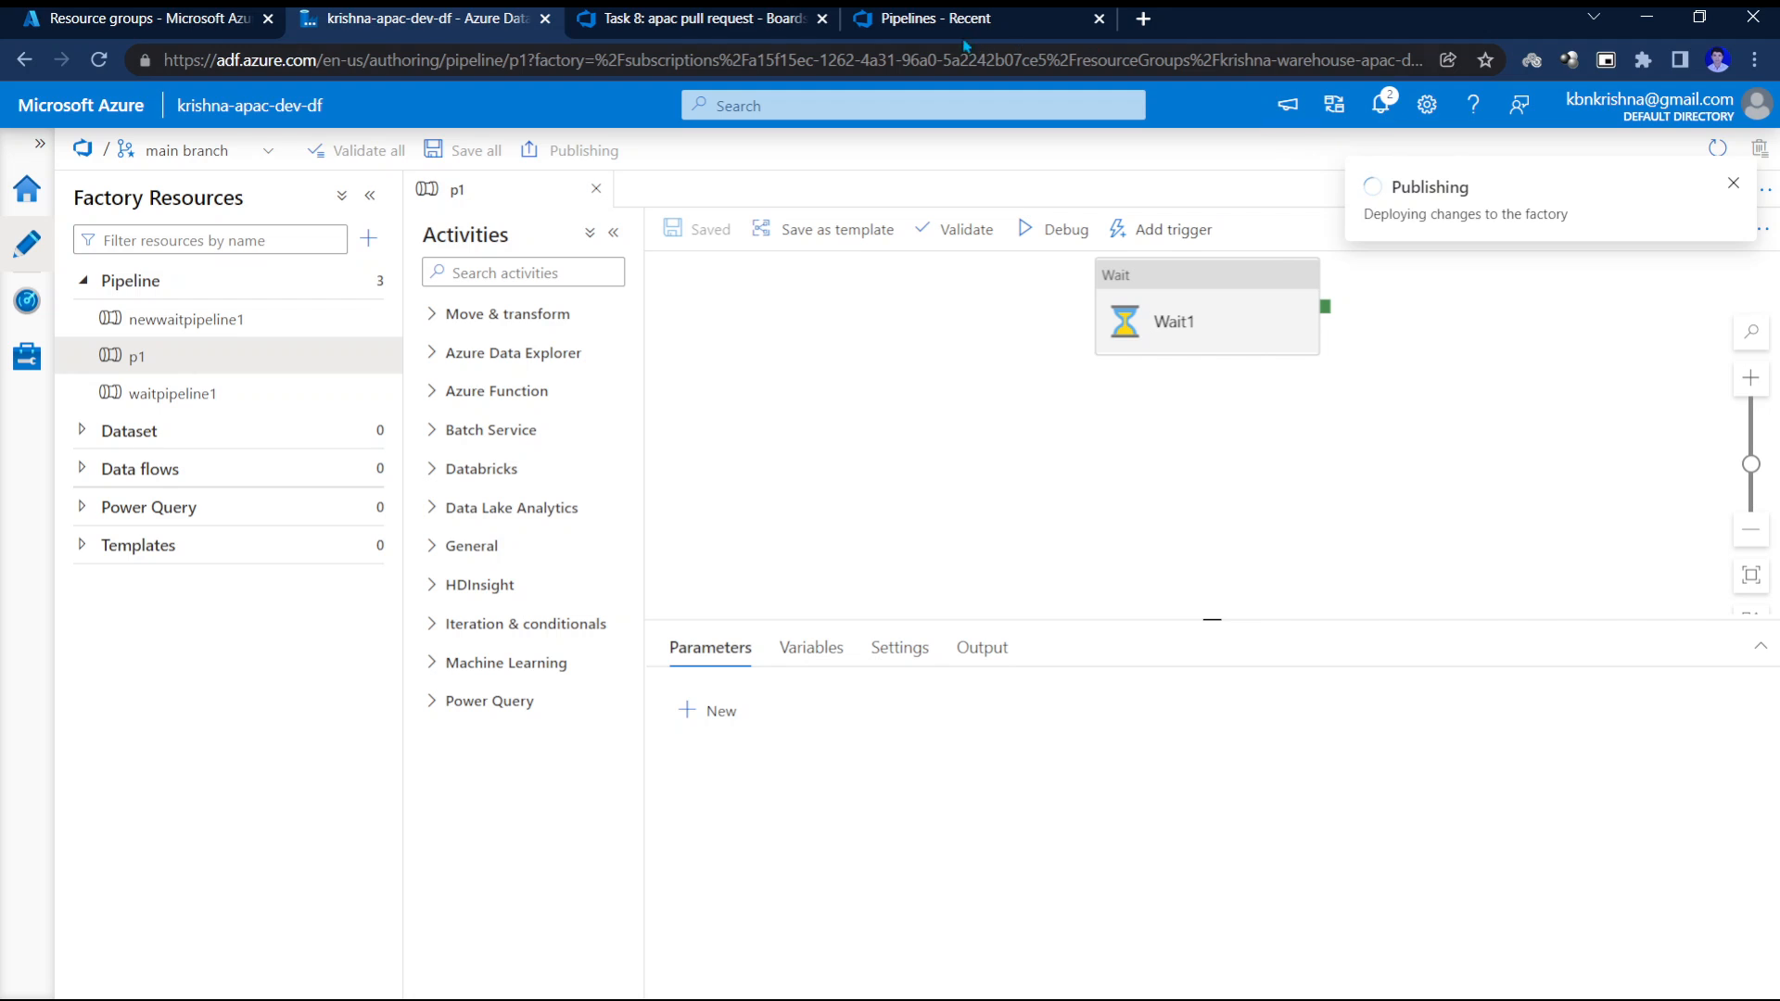
Close the "apac pull request" task, switch to Azure DevOps, and view the adf_publish branch's files in the IST.GLB.GLB.GDS_D365_ADF repository.
{"action": "left_click", "coordinate": [781, 15]}
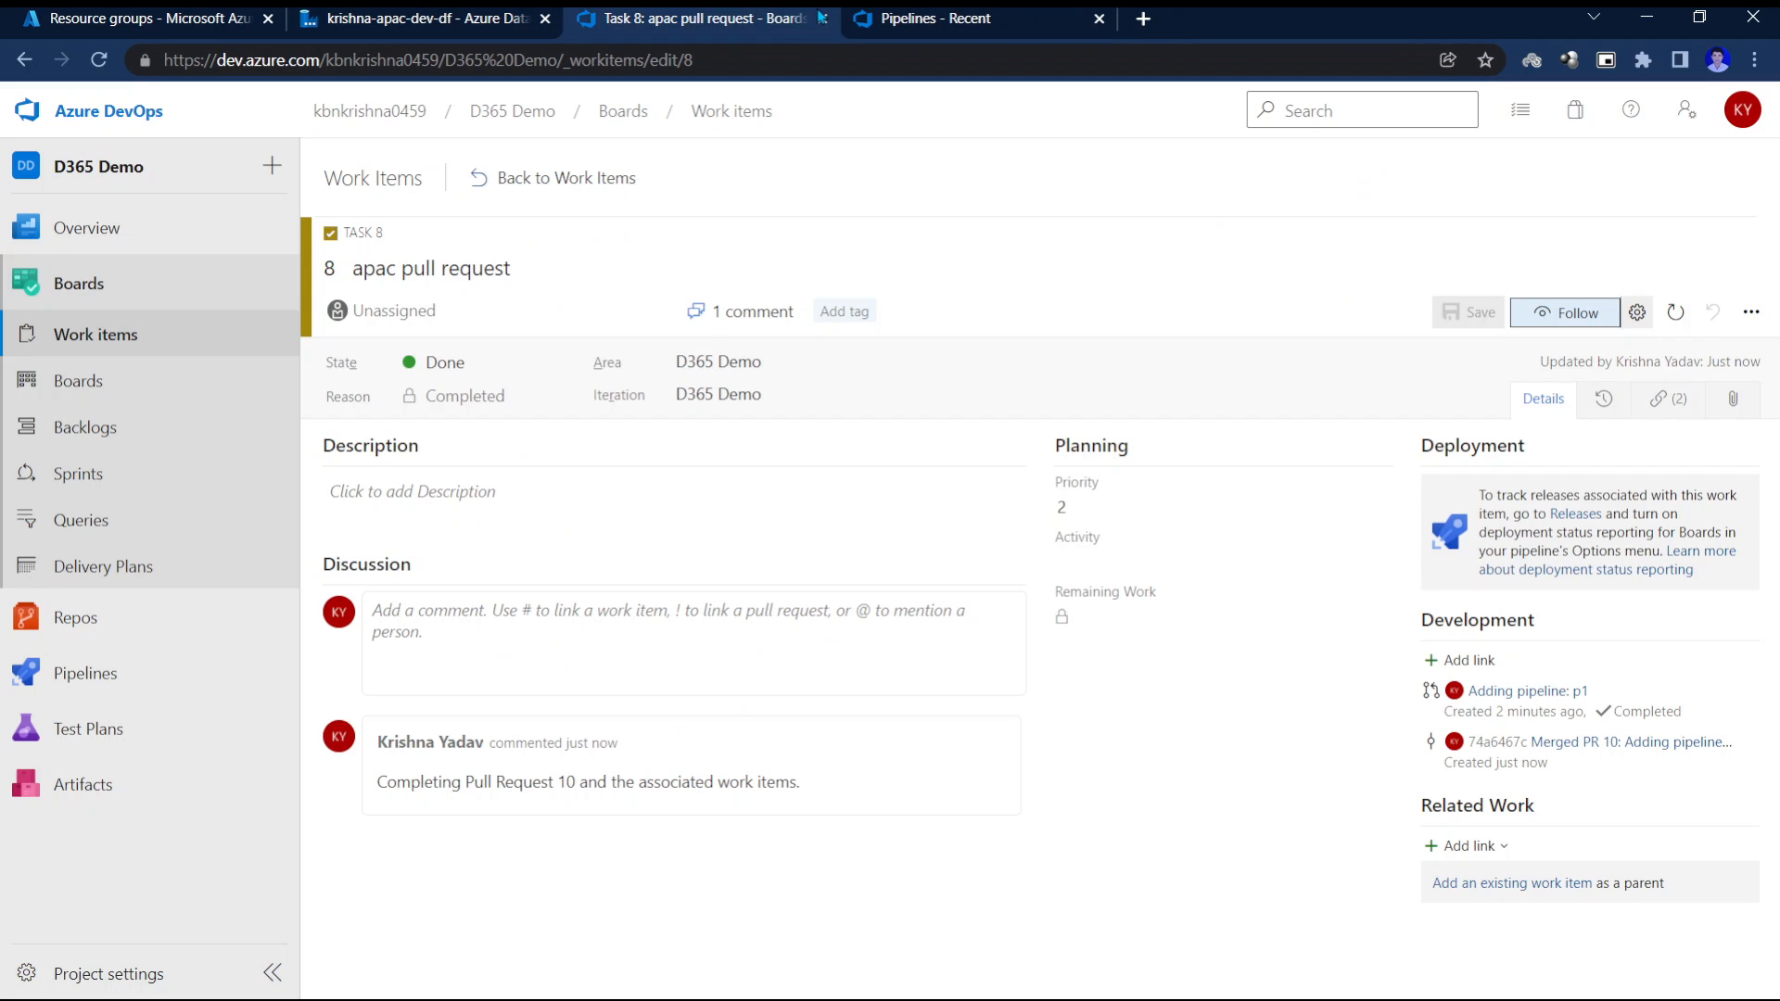
{"action": "left_click", "coordinate": [824, 18]}
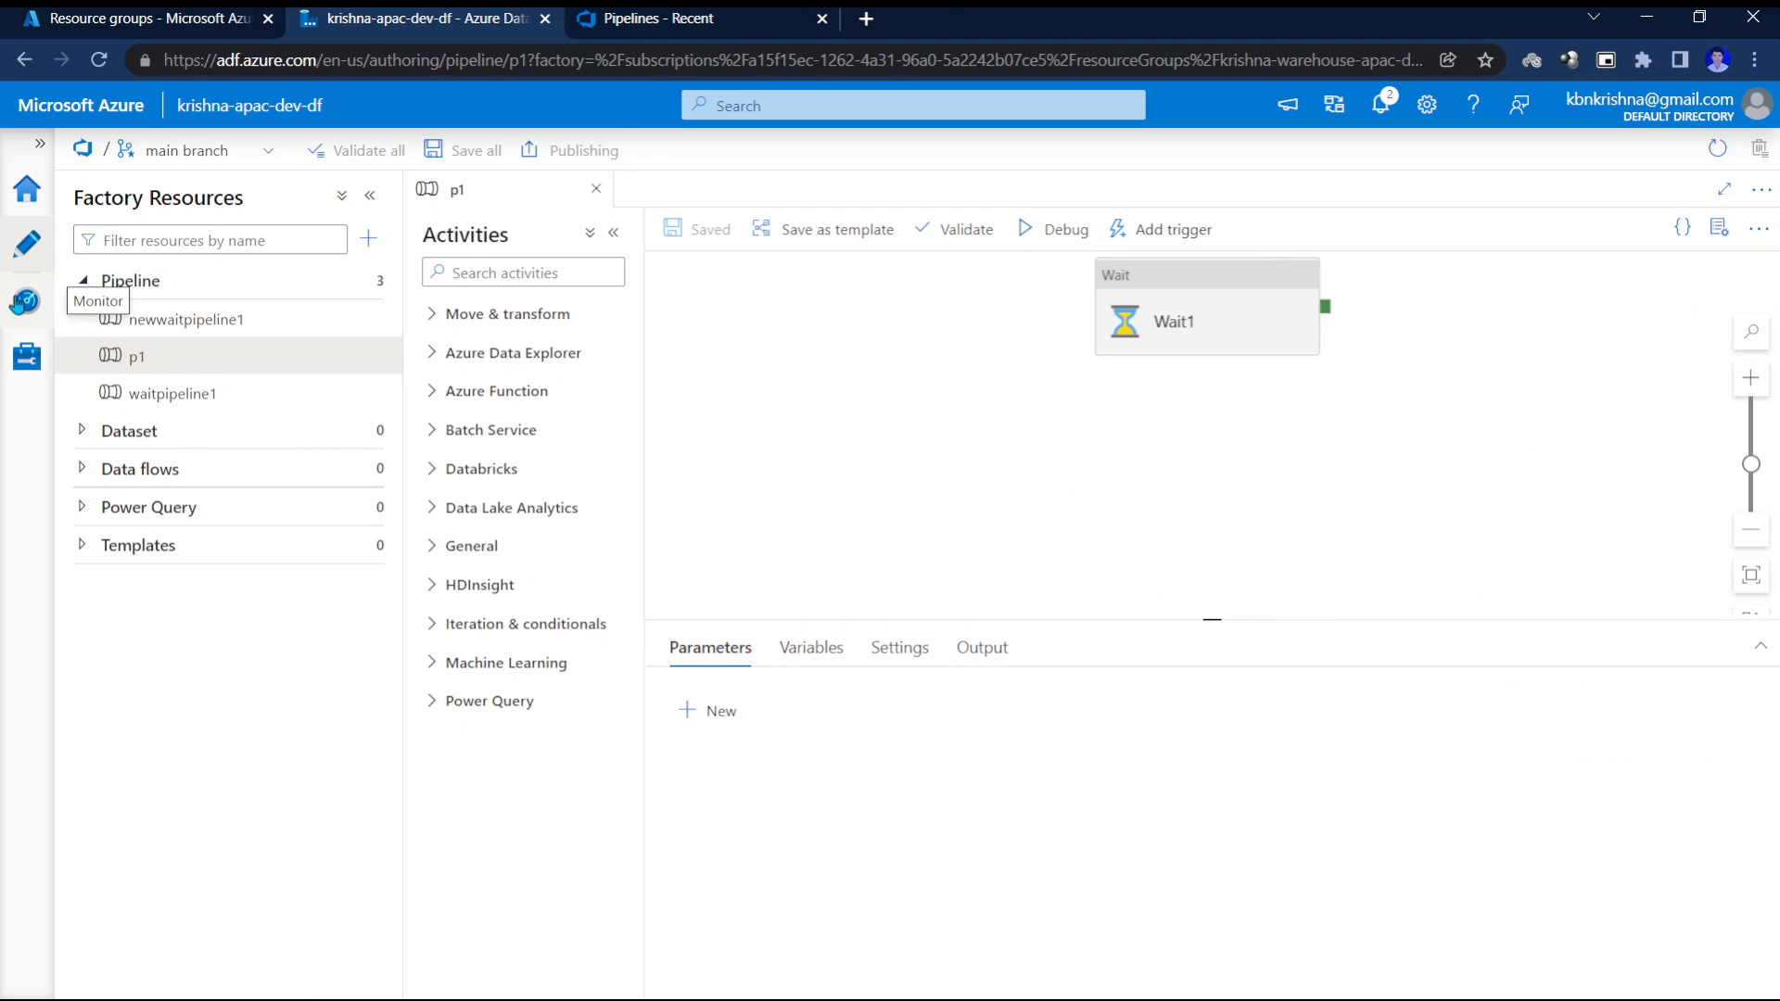
{"action": "left_click", "coordinate": [204, 18]}
{"action": "left_click", "coordinate": [427, 18]}
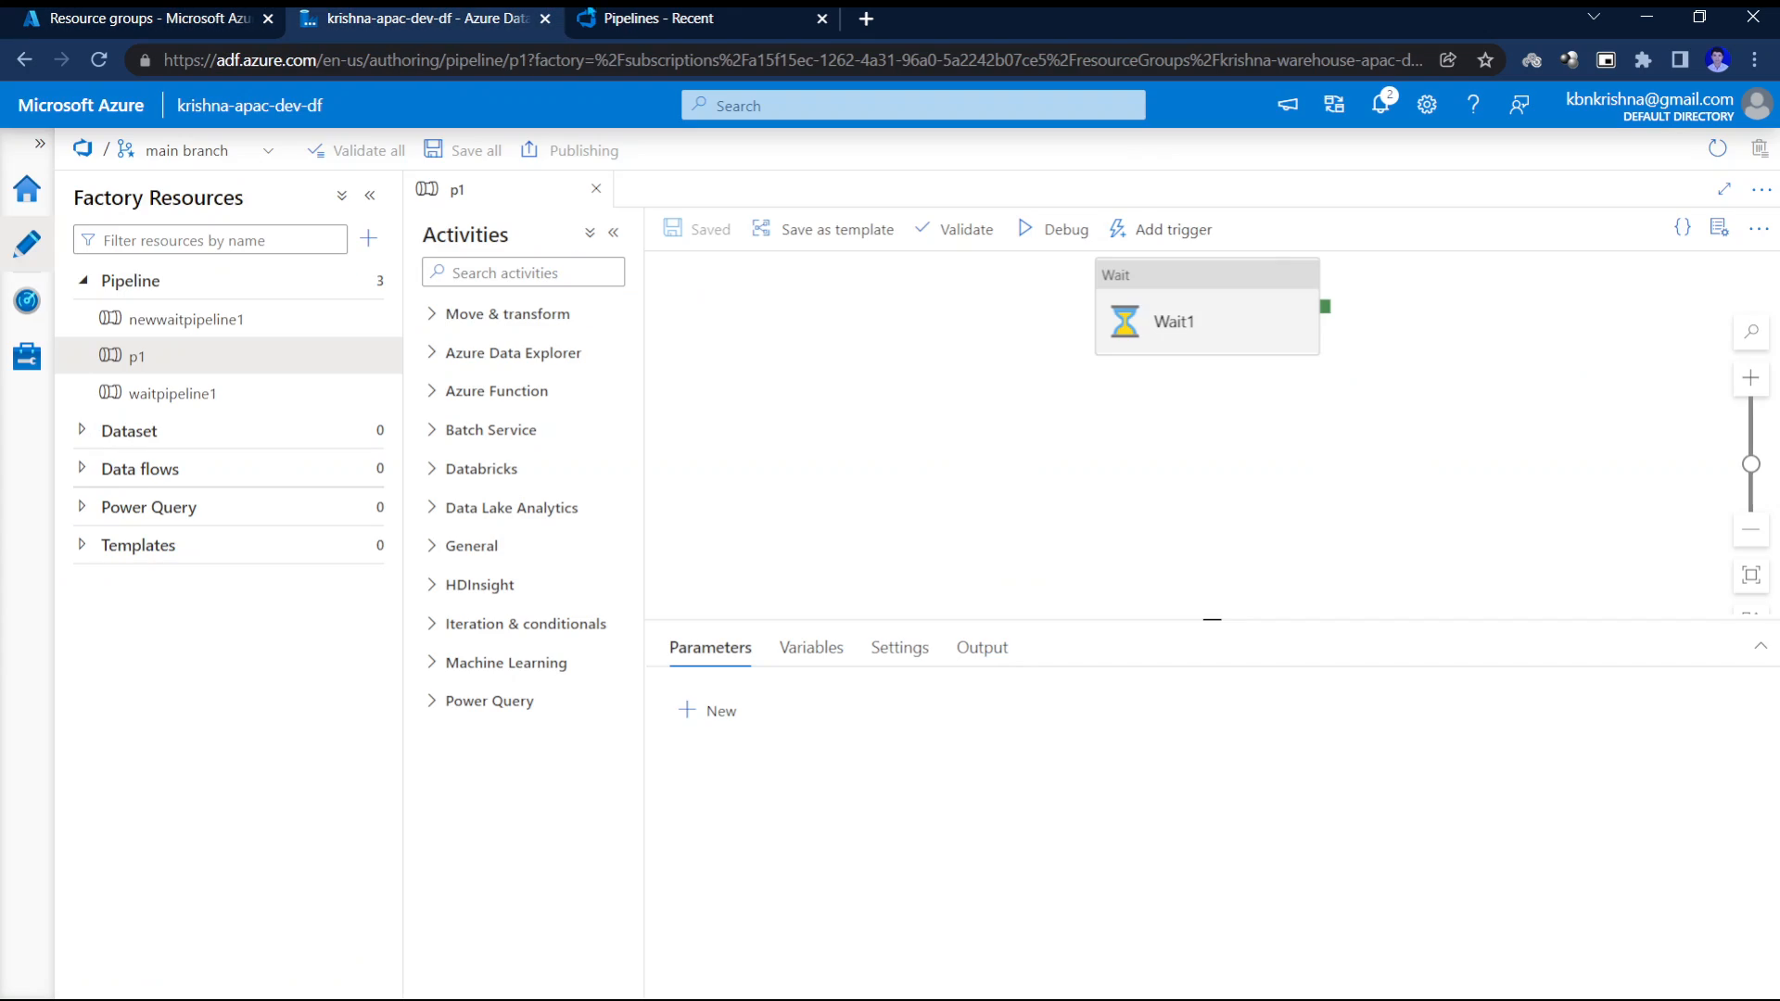
{"action": "left_click", "coordinate": [636, 17]}
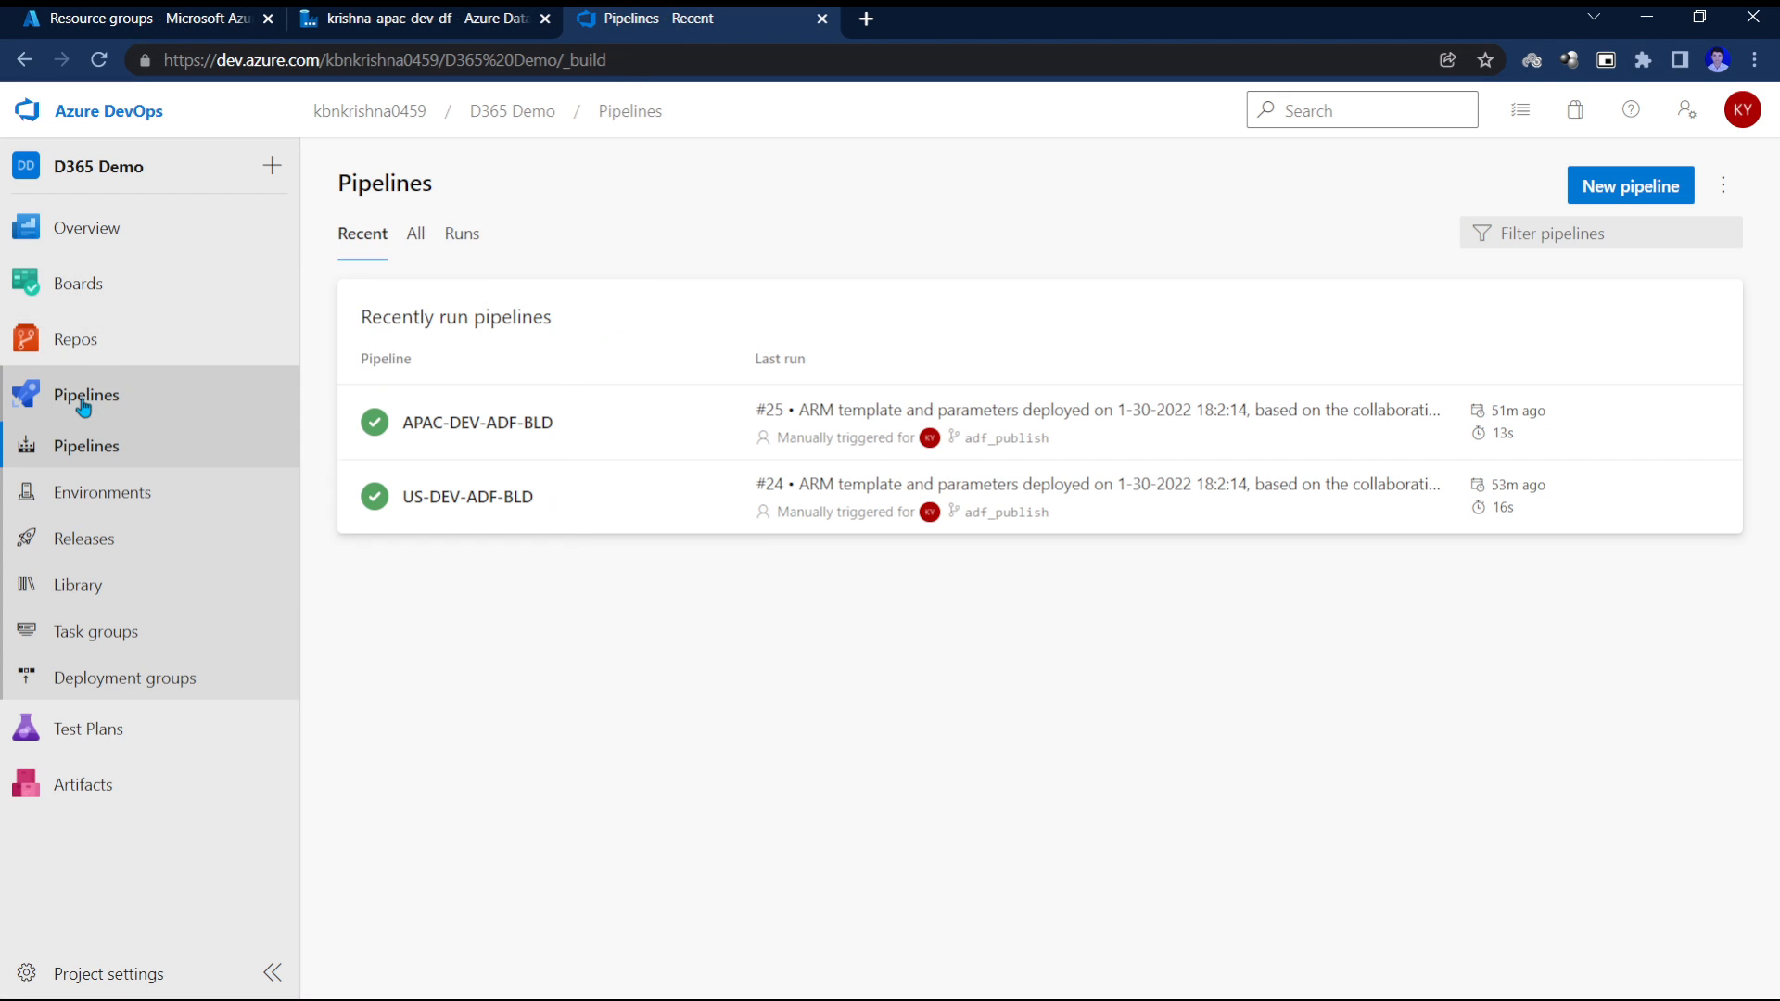
{"action": "left_click", "coordinate": [79, 339]}
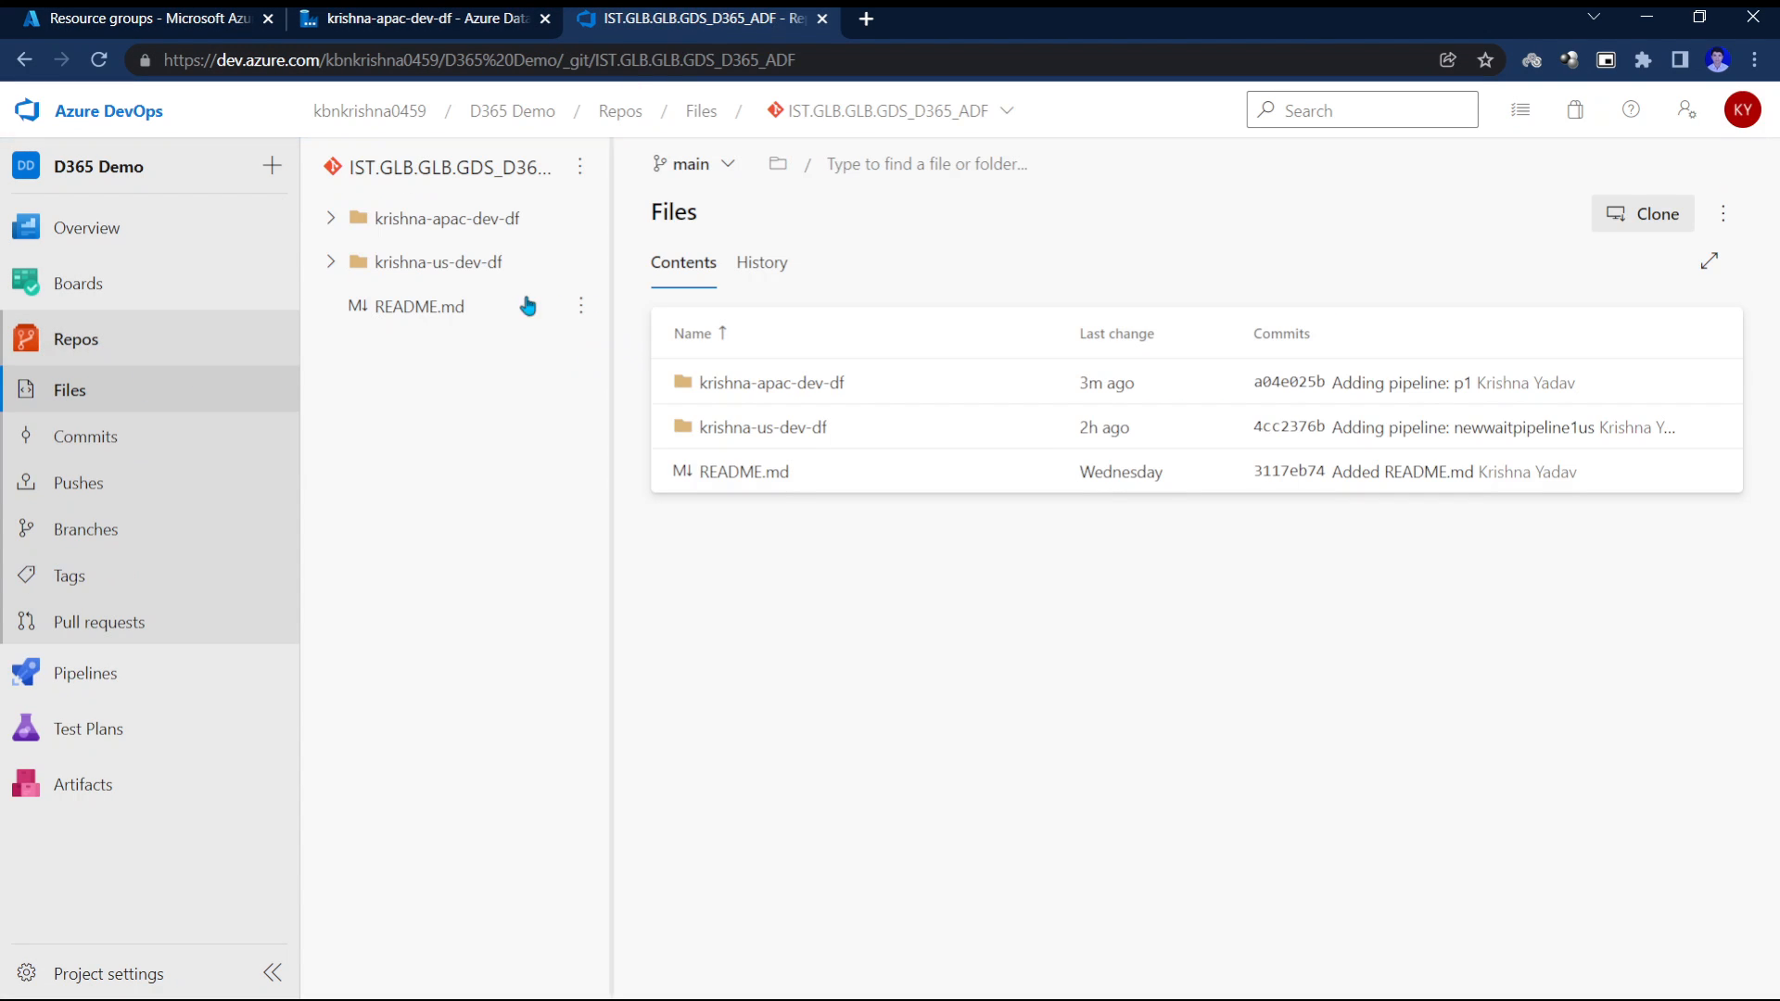
{"action": "left_click", "coordinate": [722, 167]}
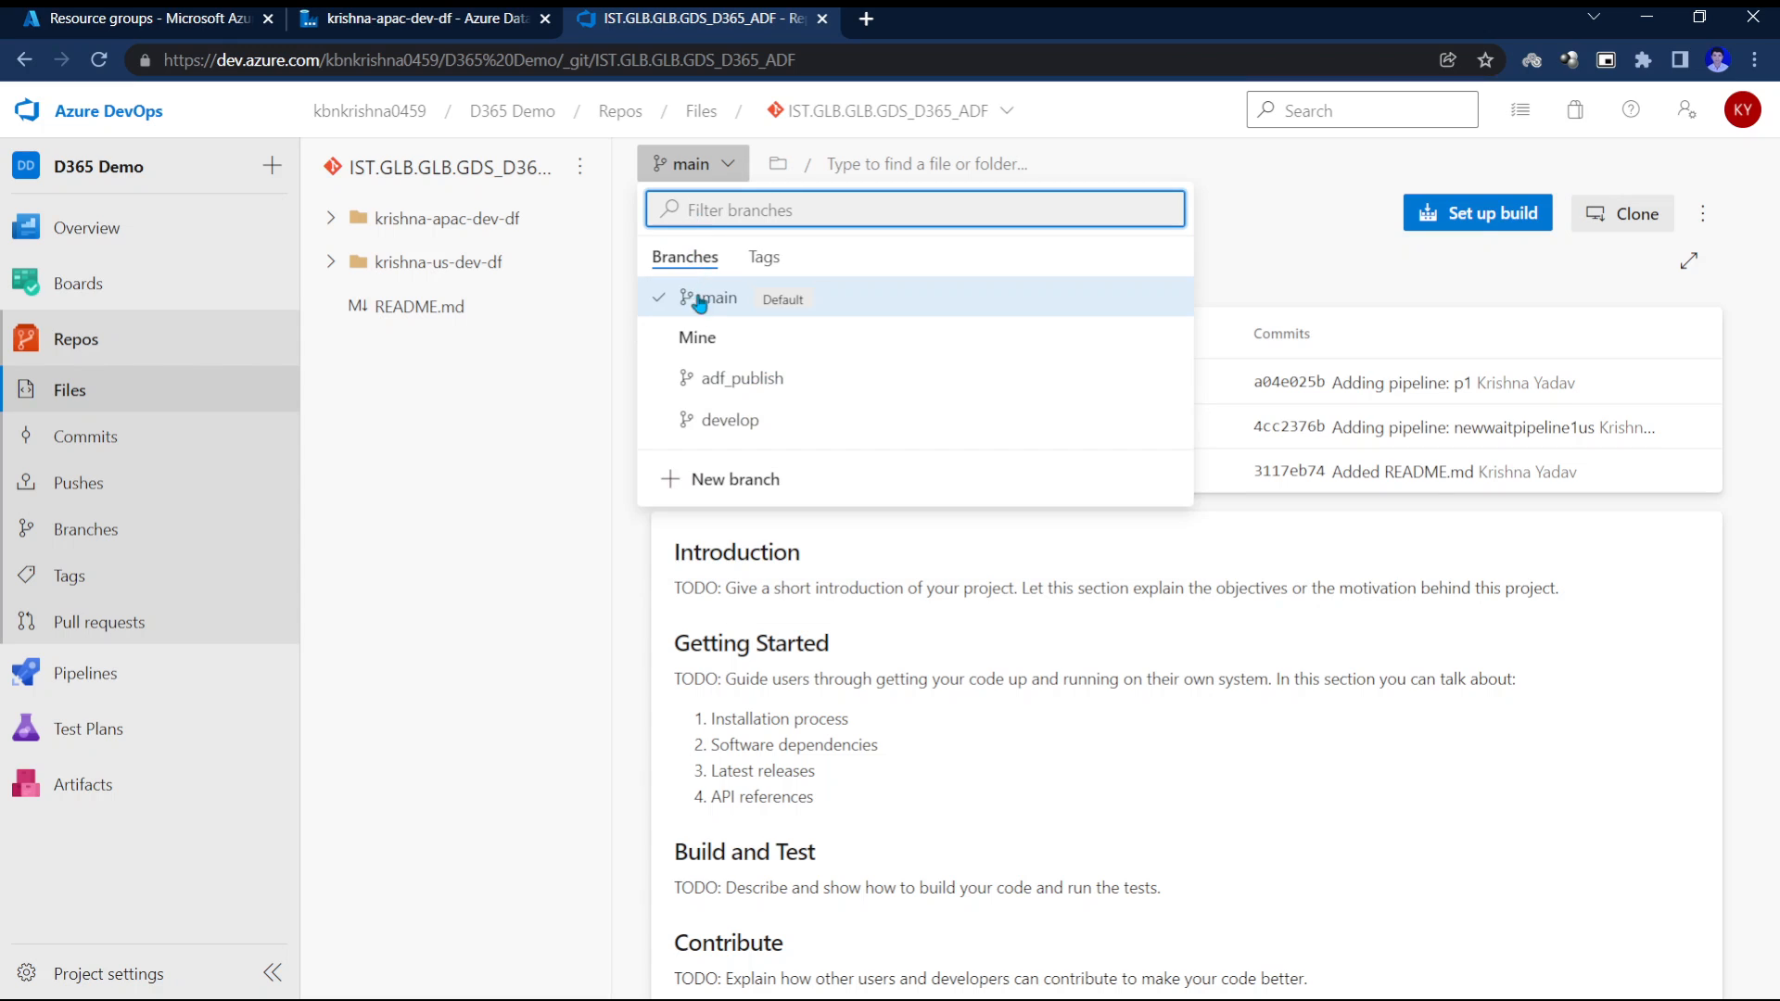
{"action": "left_click", "coordinate": [710, 378]}
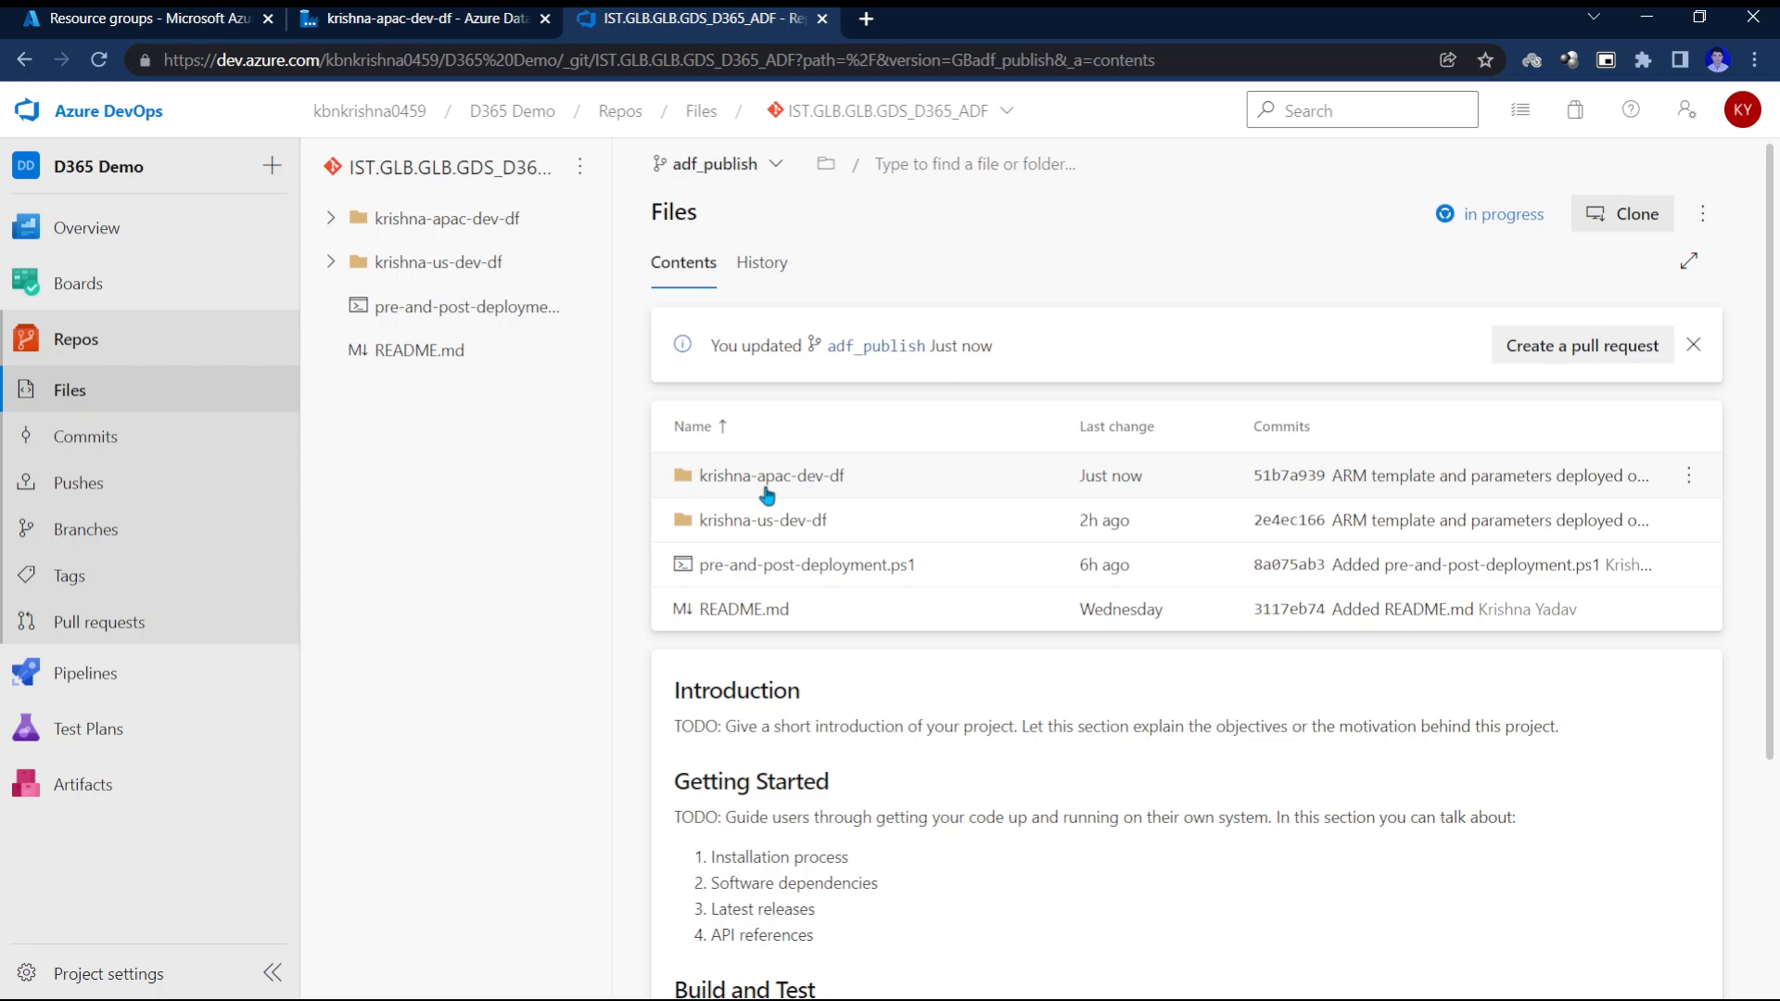
Return to Azure Data Factory Studio, dismiss the publishing messages, and review the notifications for the publish and ARM template generation.
{"action": "left_click", "coordinate": [436, 18]}
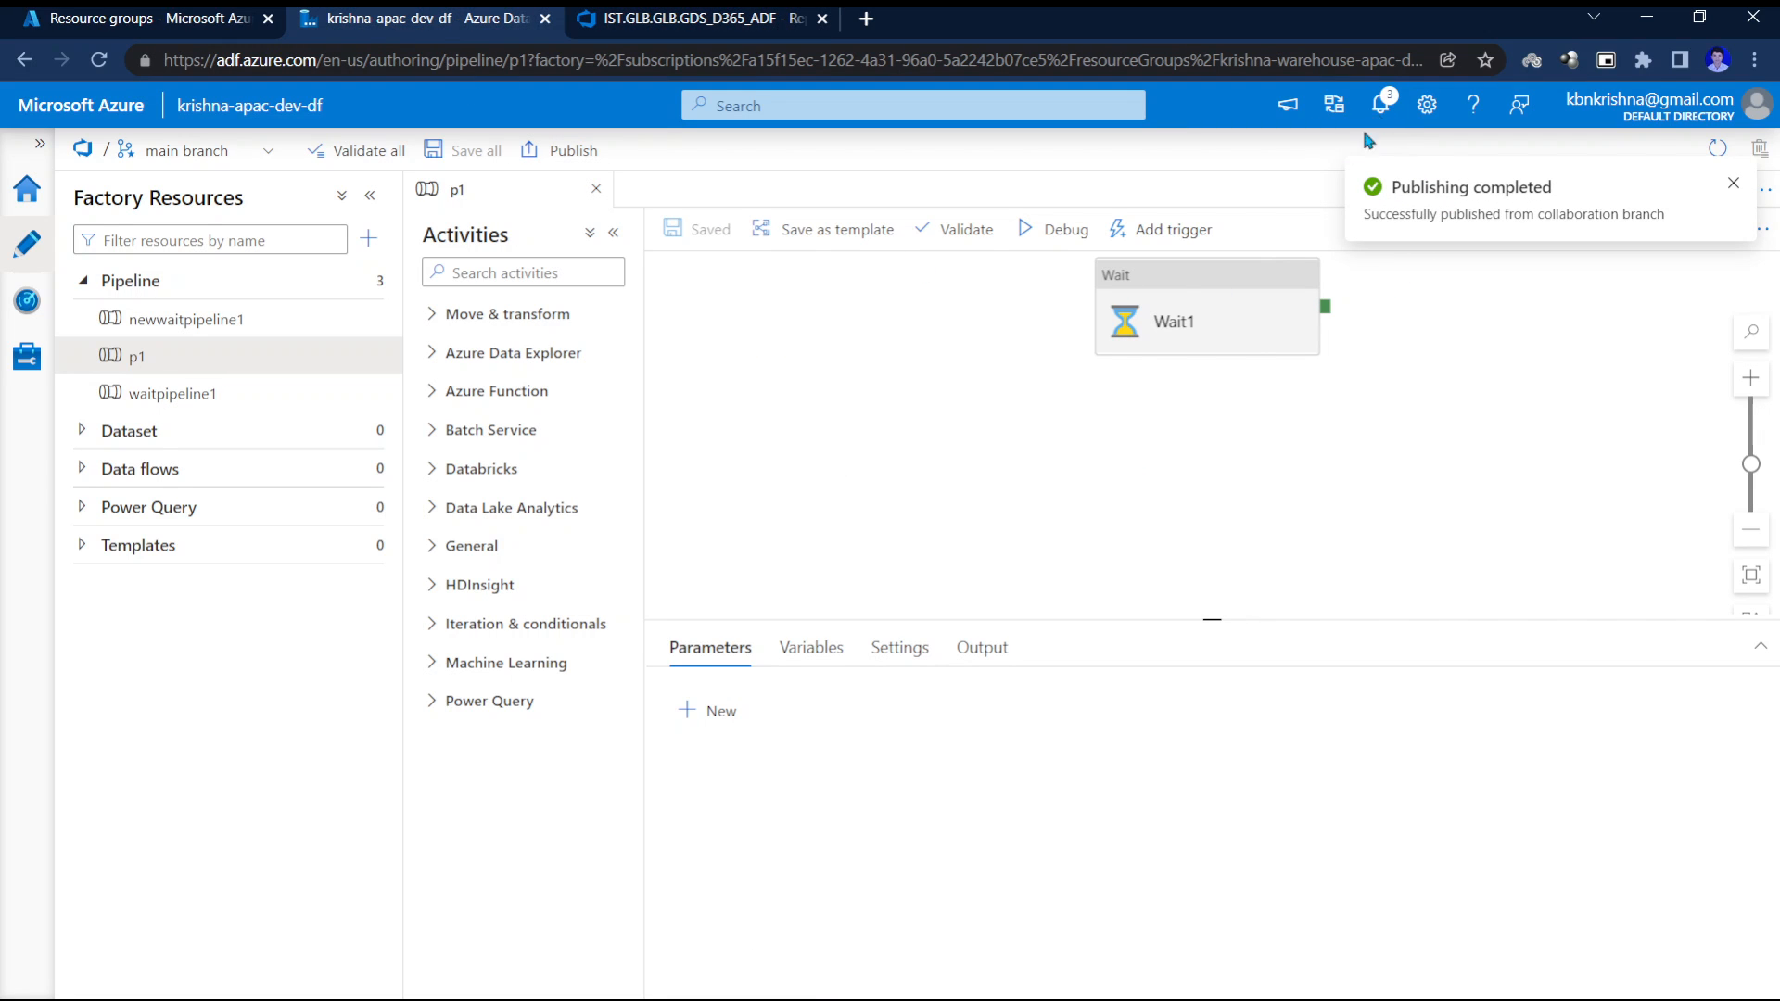
{"action": "left_click", "coordinate": [1734, 185]}
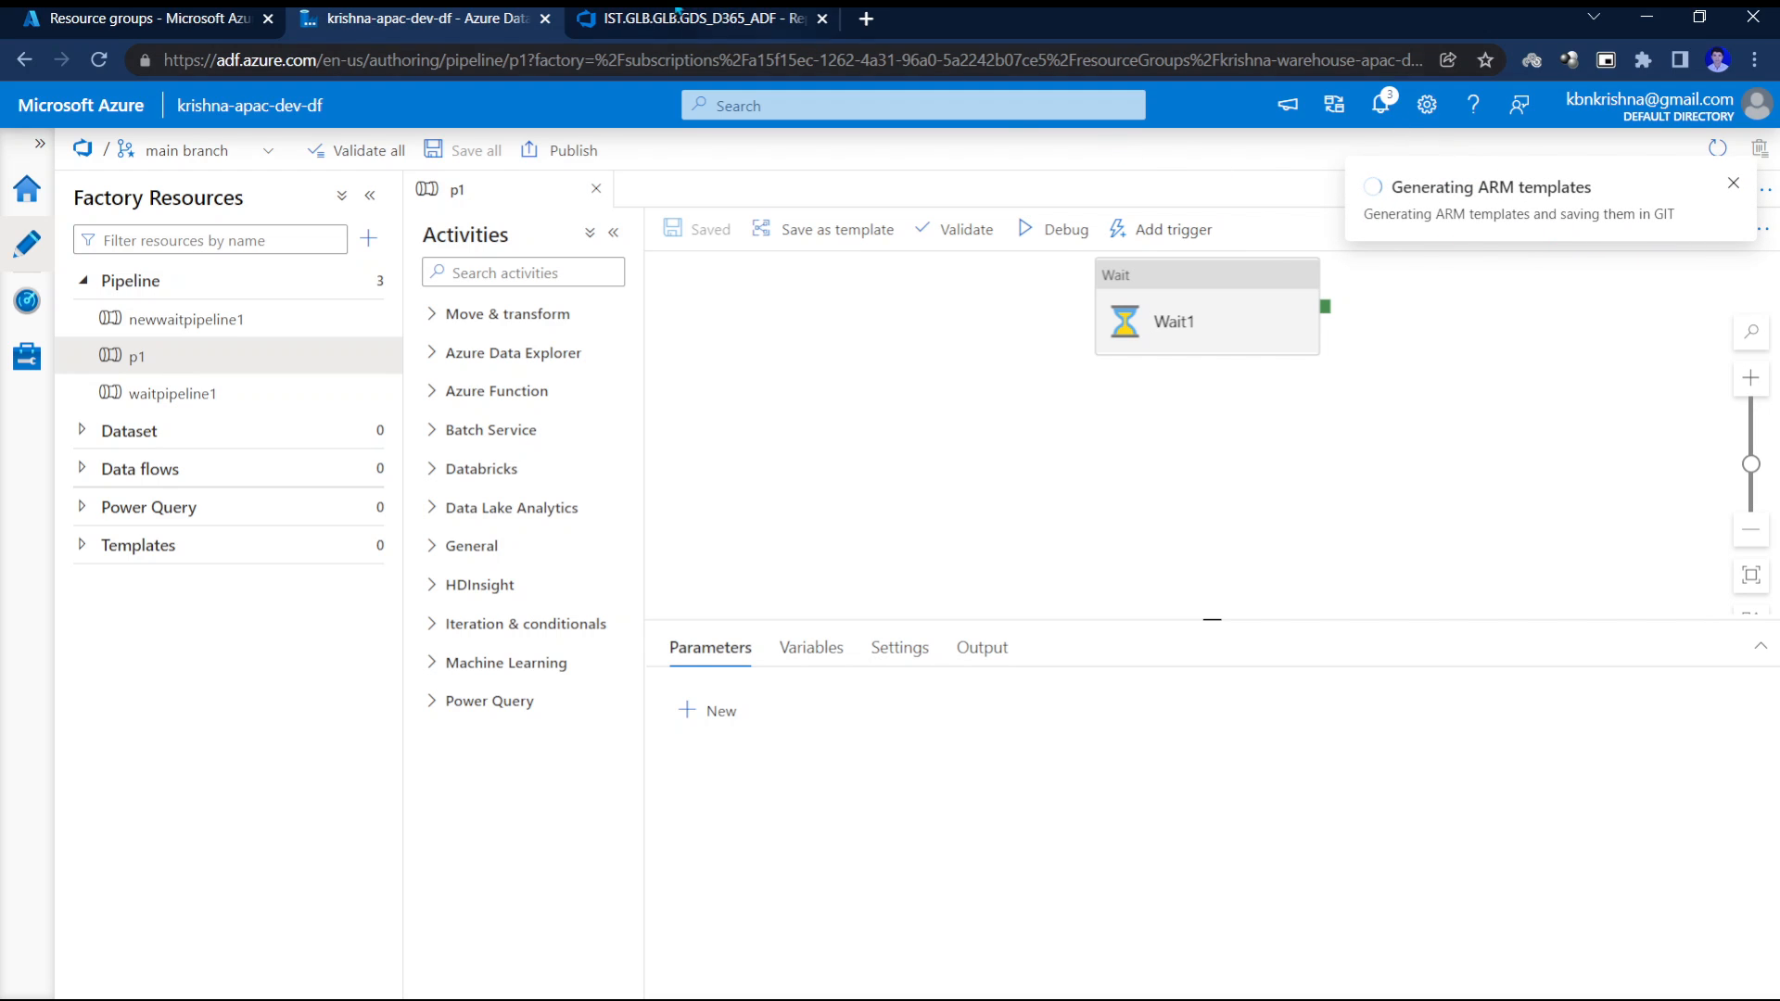
{"action": "left_click", "coordinate": [680, 16]}
{"action": "left_click", "coordinate": [417, 18]}
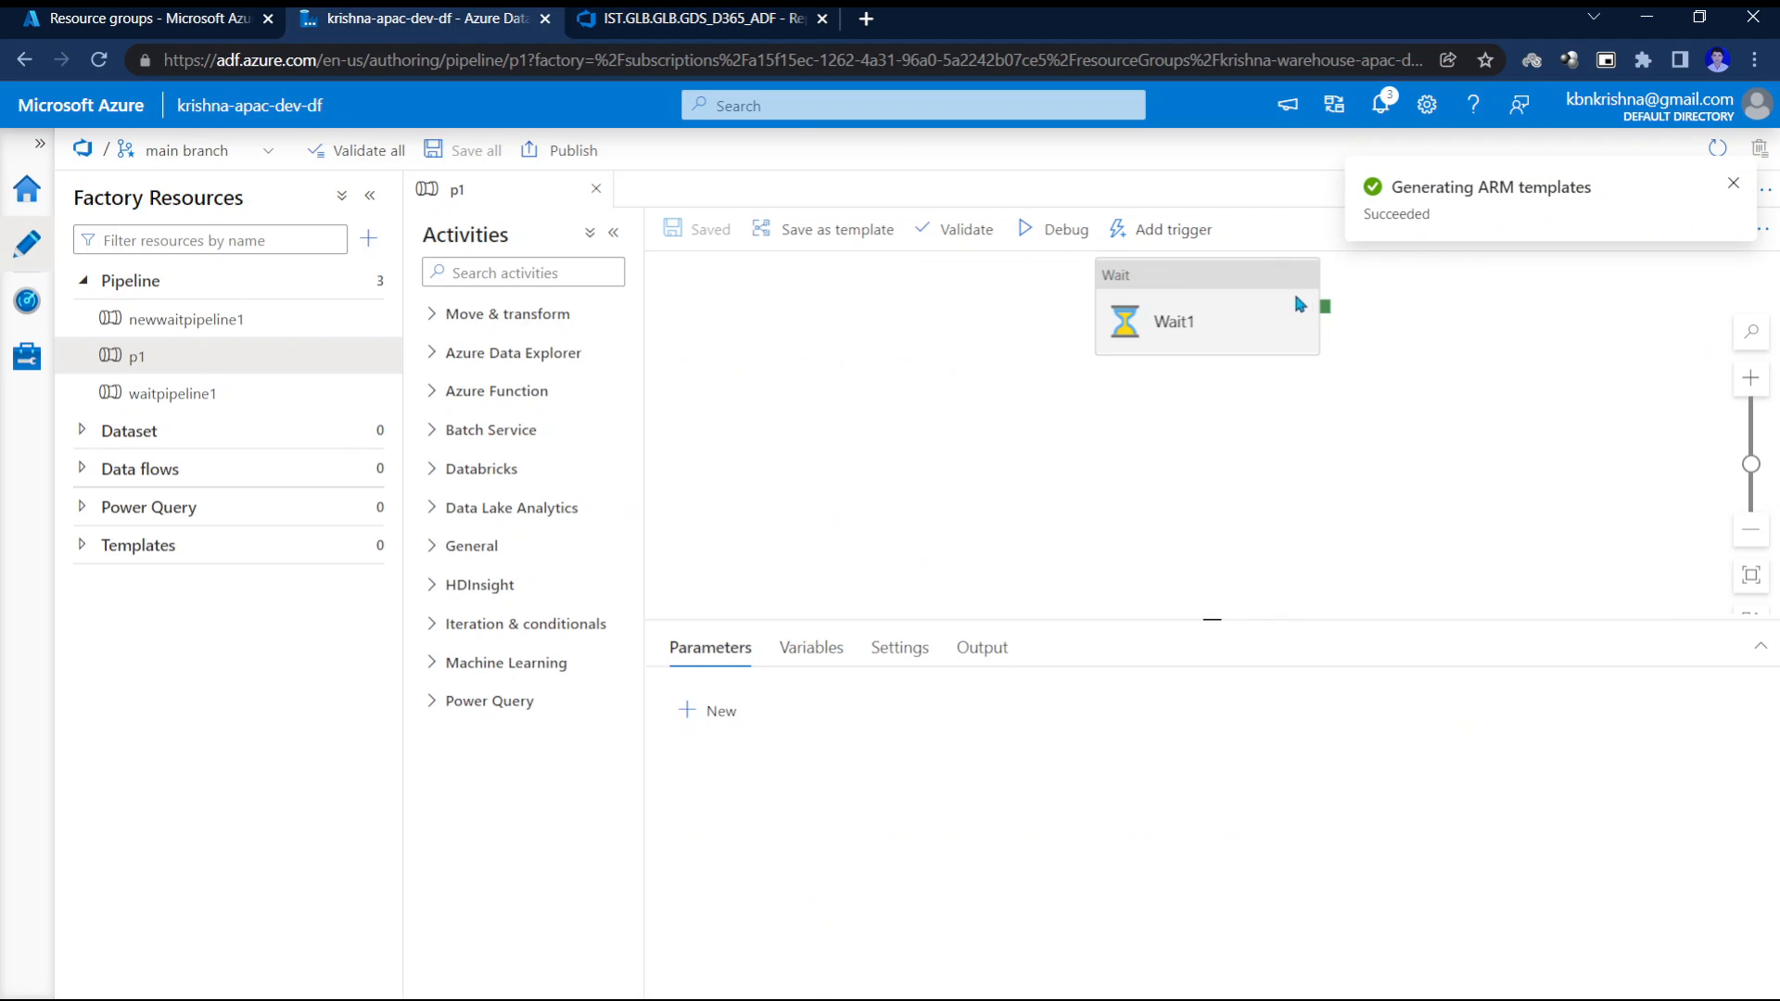
{"action": "left_click", "coordinate": [1730, 187]}
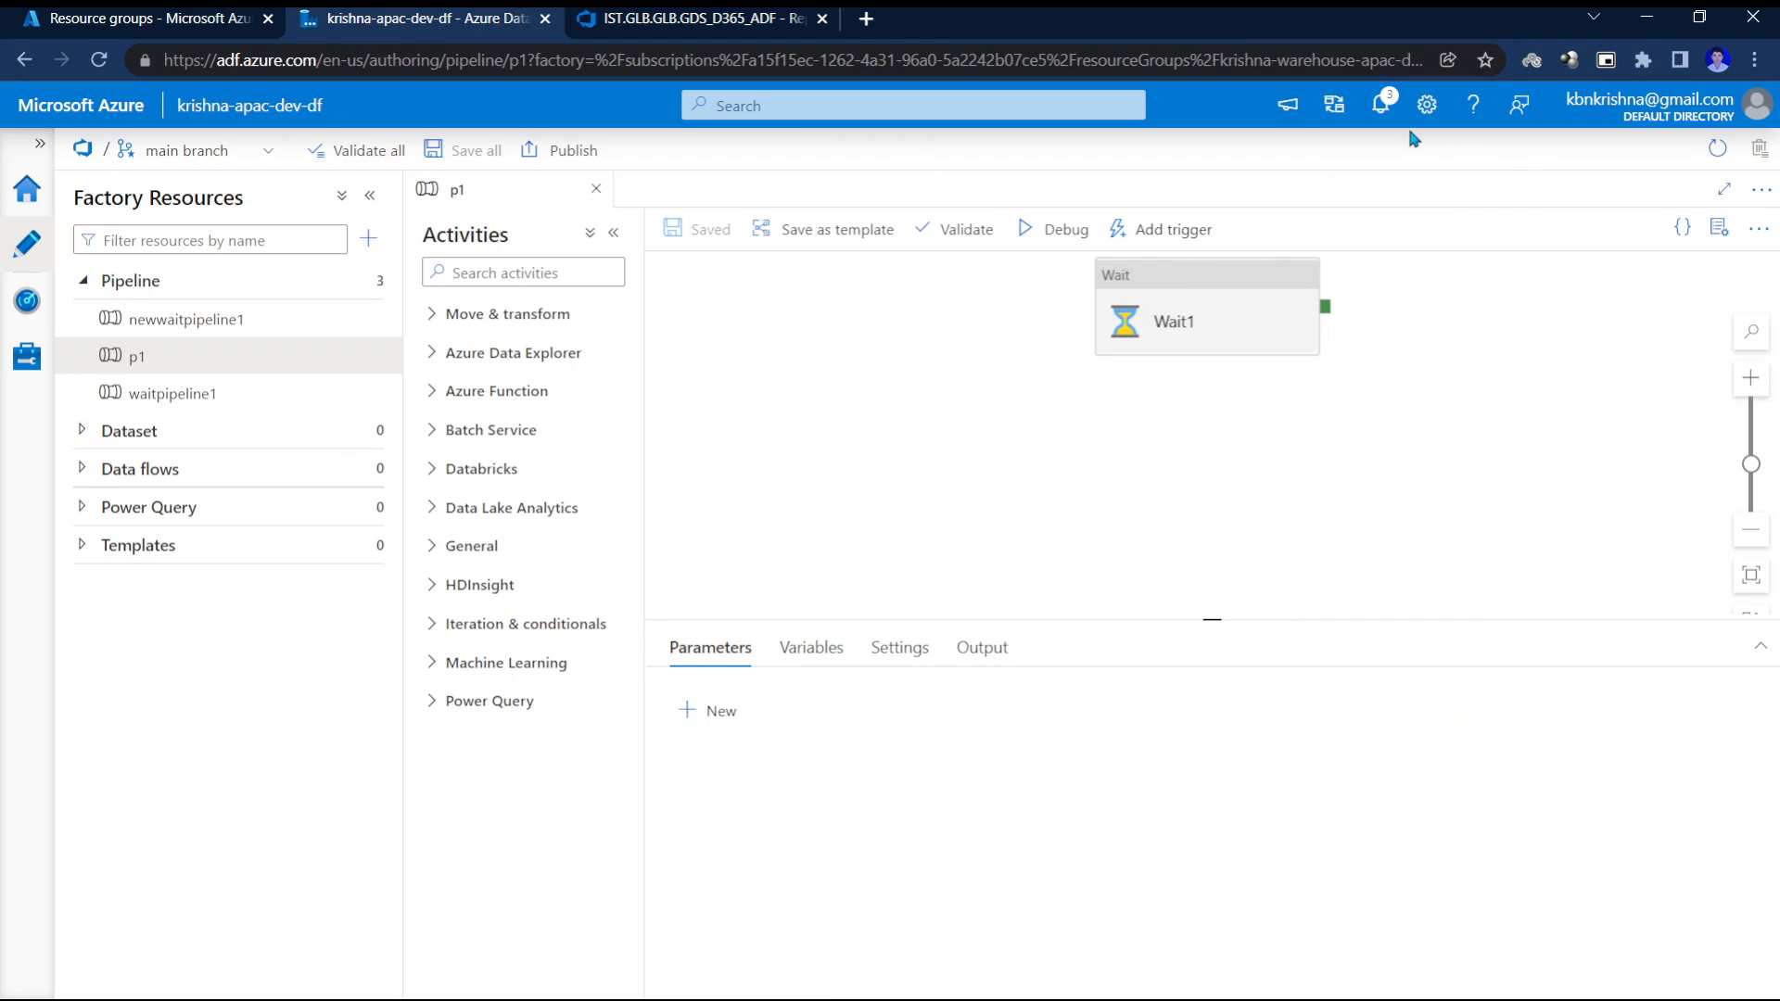
{"action": "left_click", "coordinate": [1381, 104]}
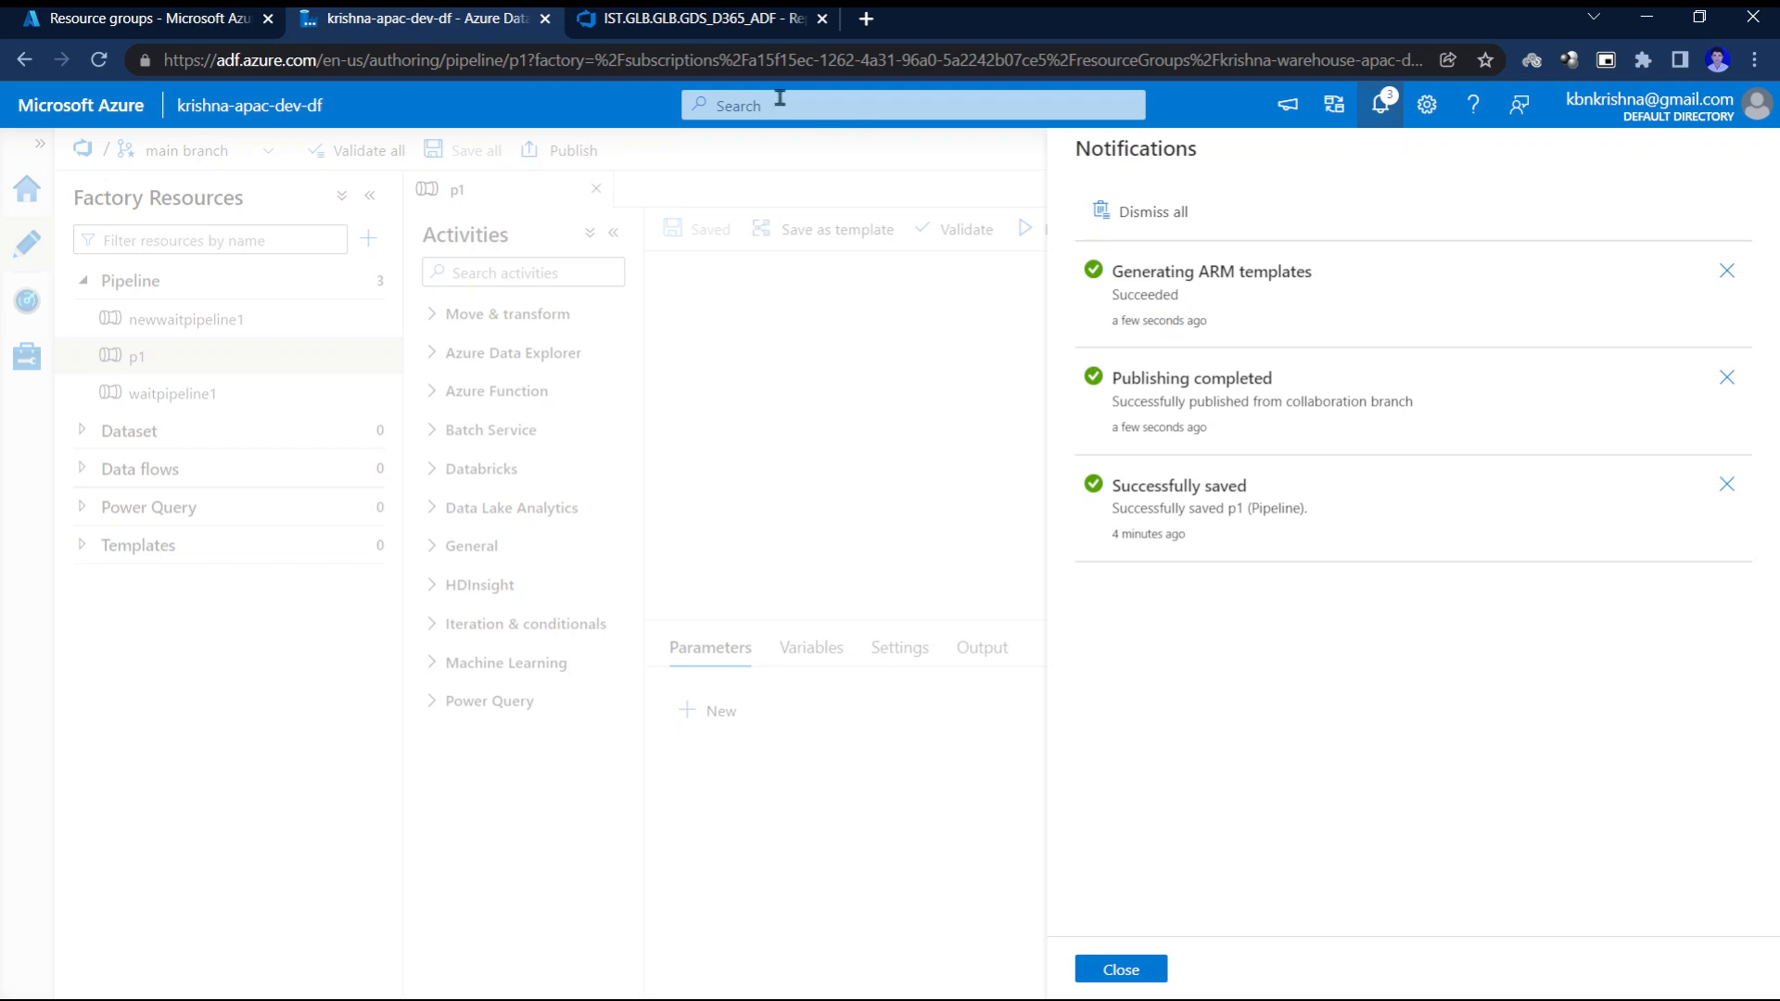
Switch to Azure DevOps and open the run history of the APAC-DEV-ADF-BLD build pipeline.
{"action": "left_click", "coordinate": [623, 16]}
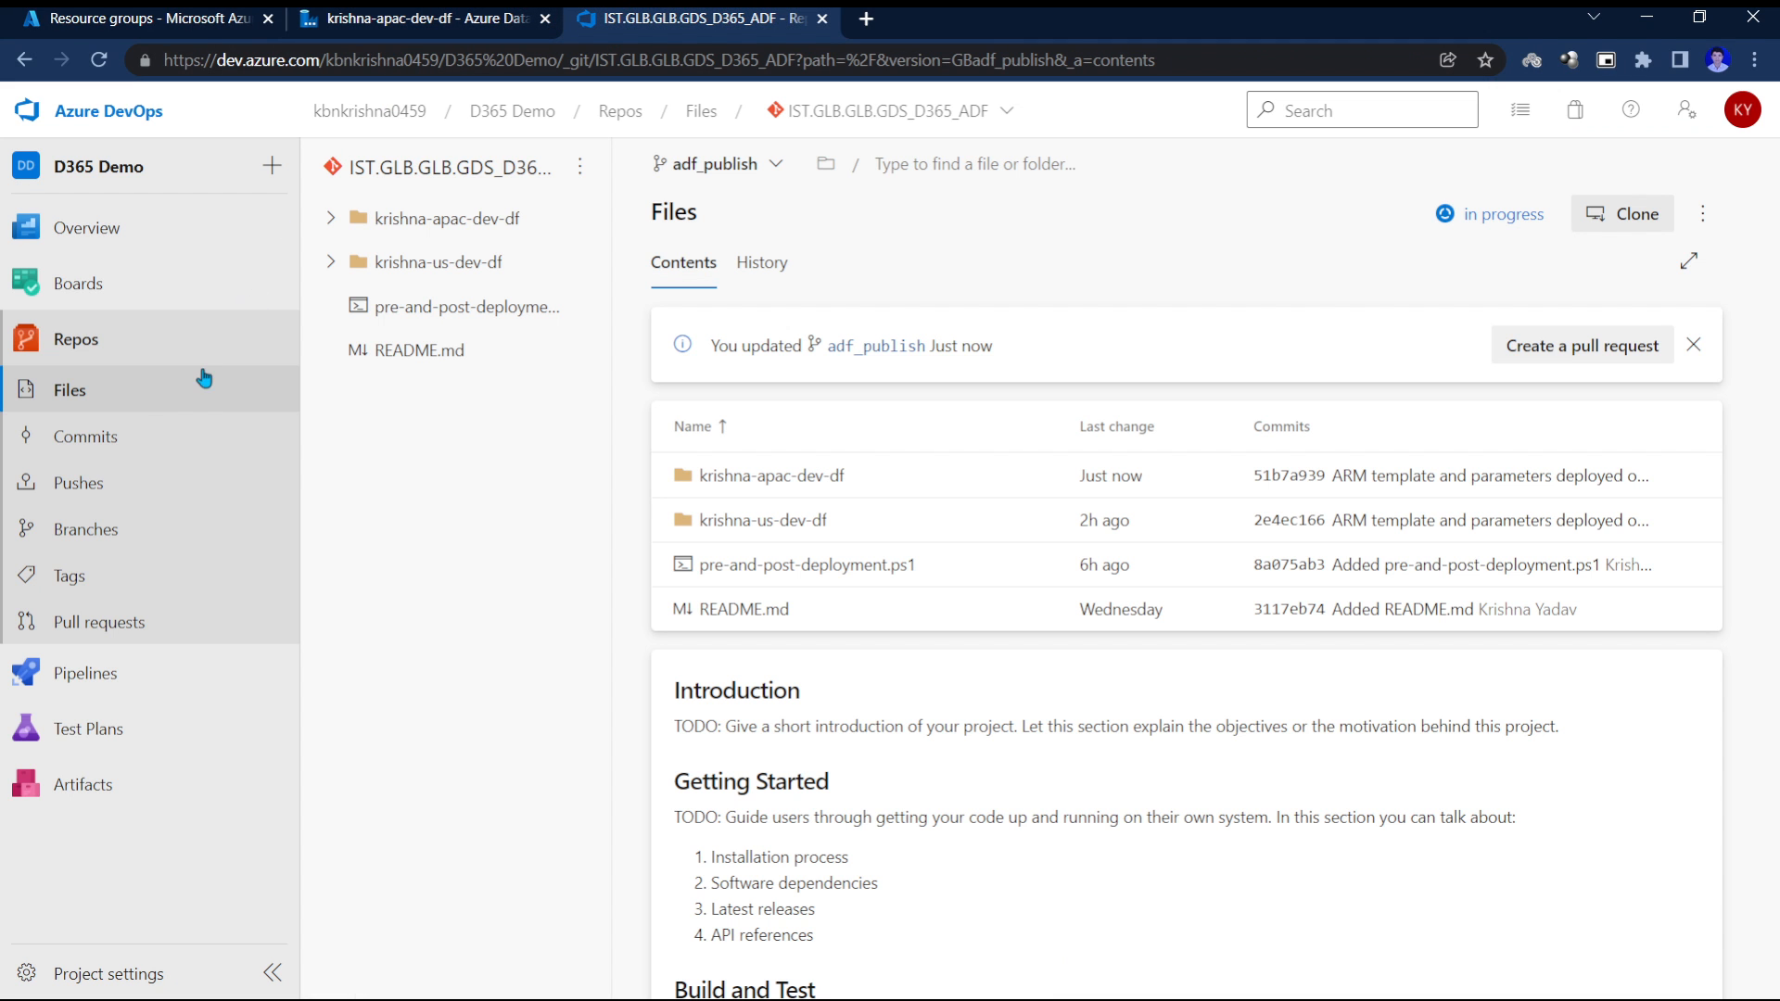
{"action": "left_click", "coordinate": [97, 674]}
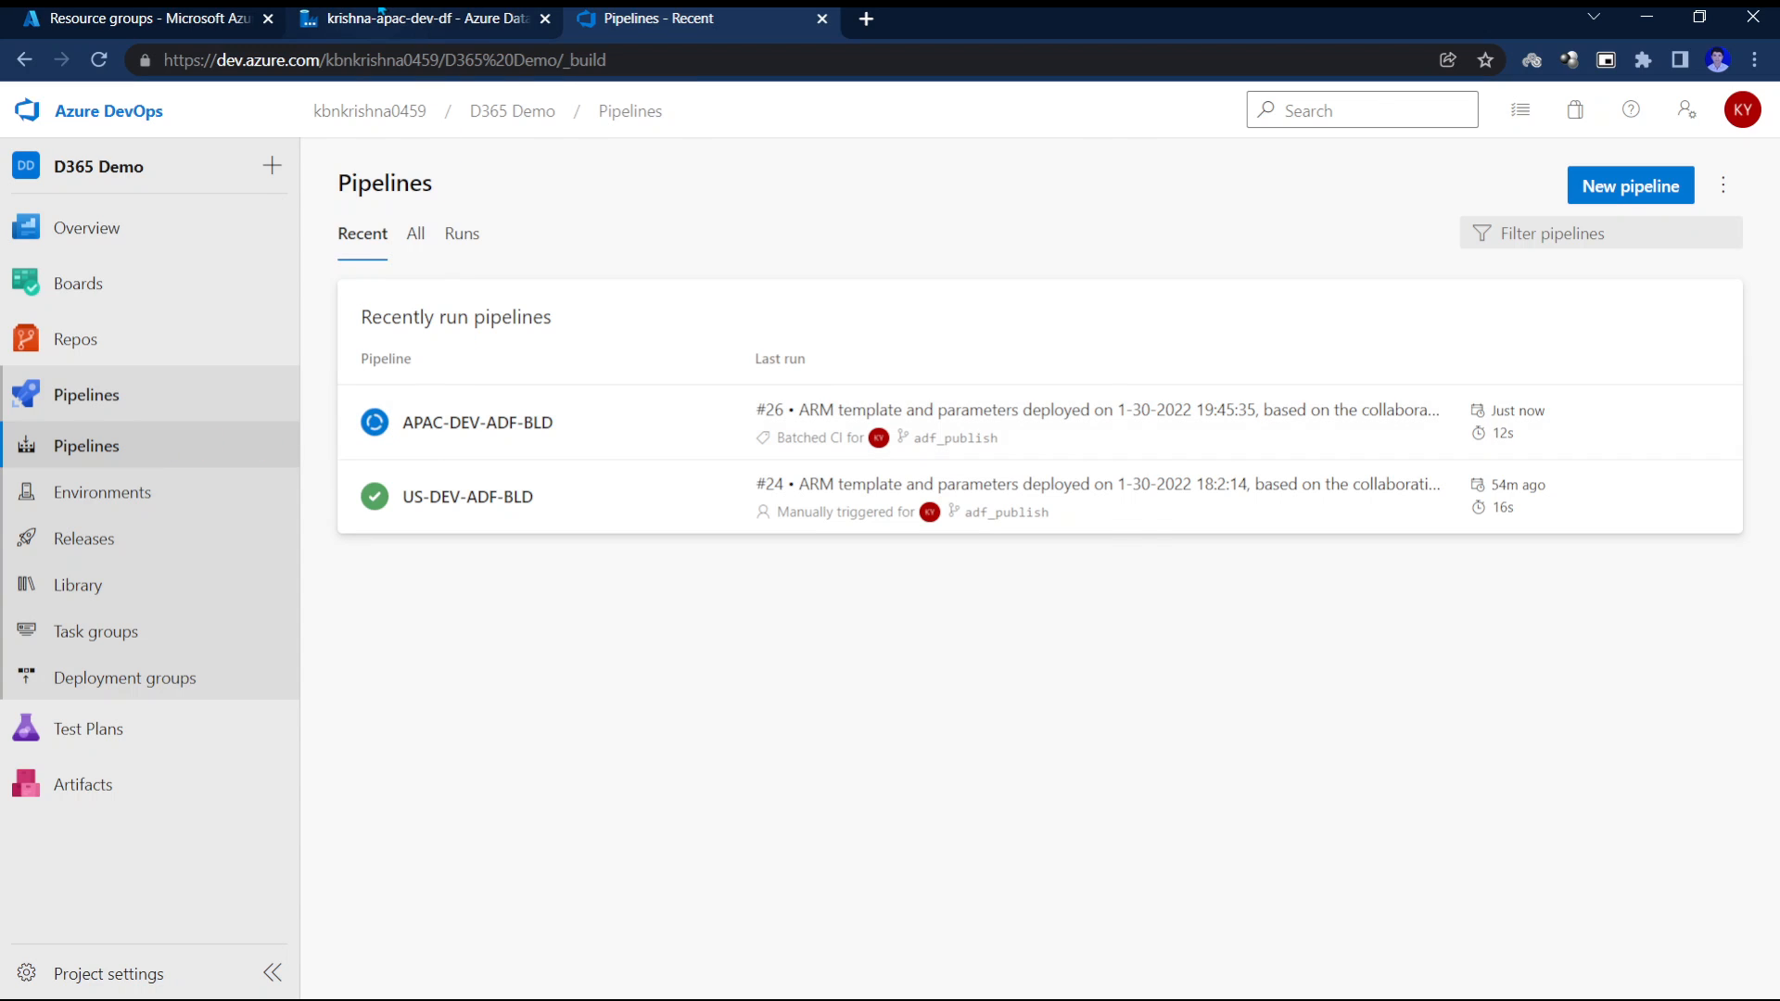
{"action": "left_click", "coordinate": [380, 16]}
{"action": "left_click", "coordinate": [598, 31]}
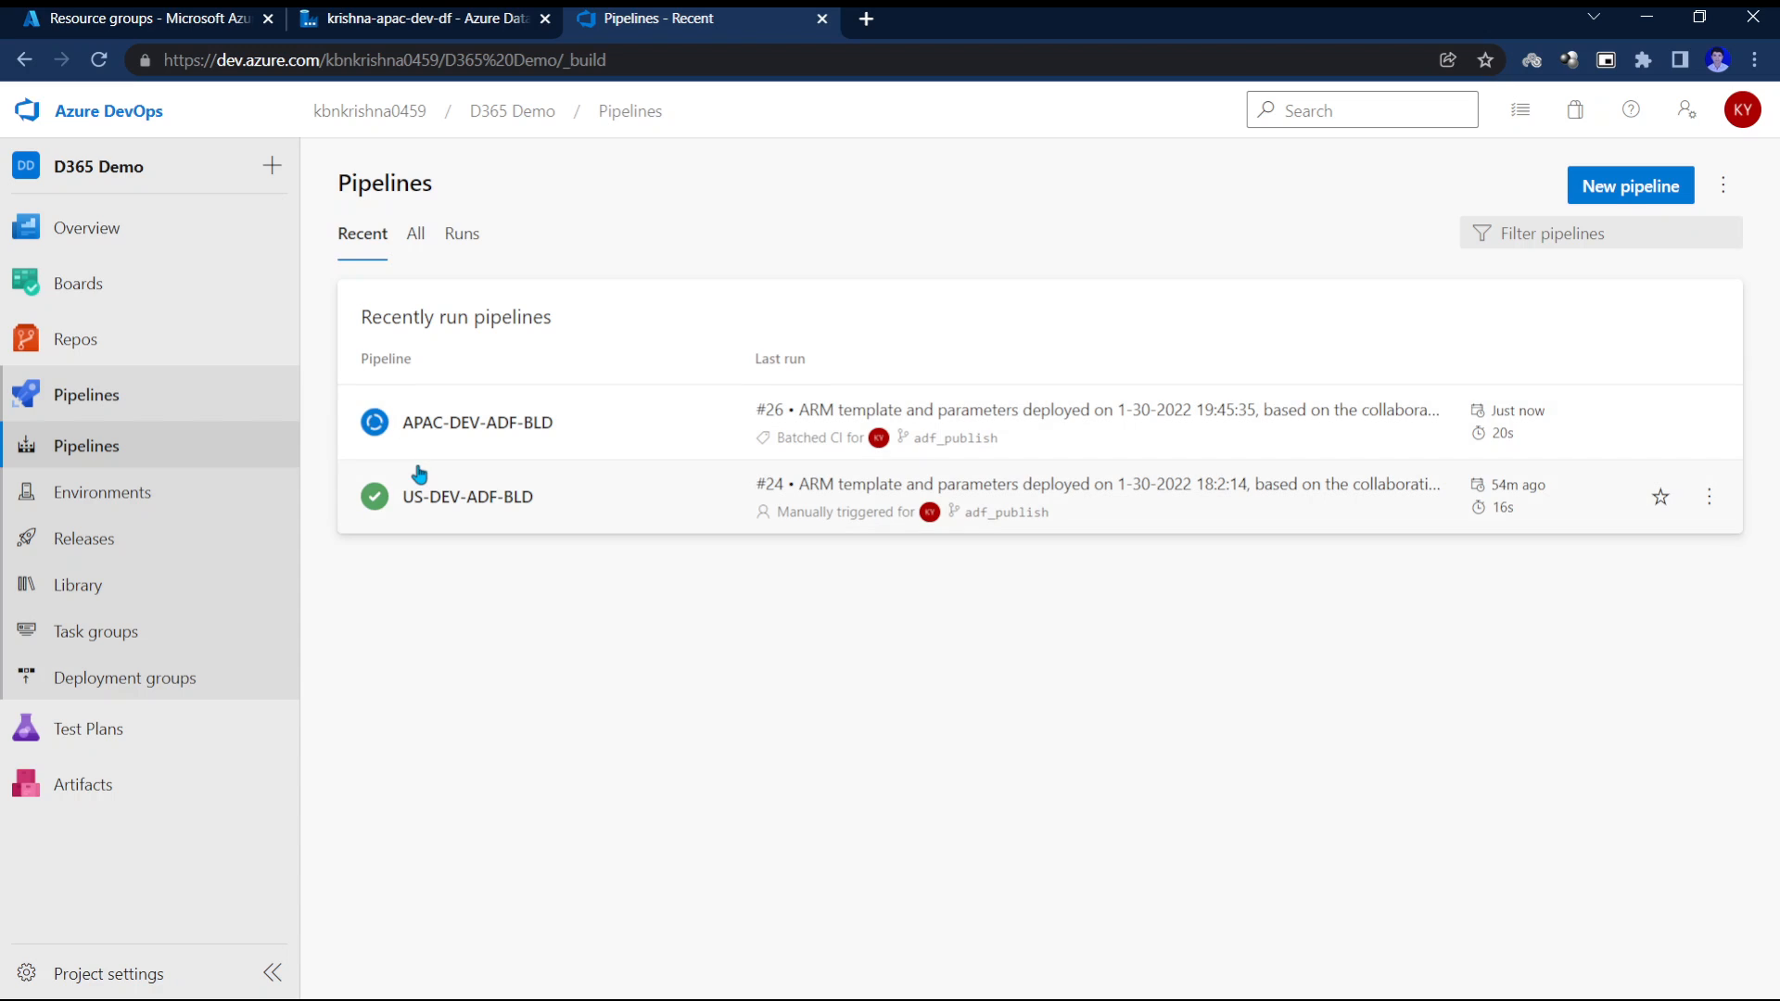
{"action": "left_click", "coordinate": [440, 426]}
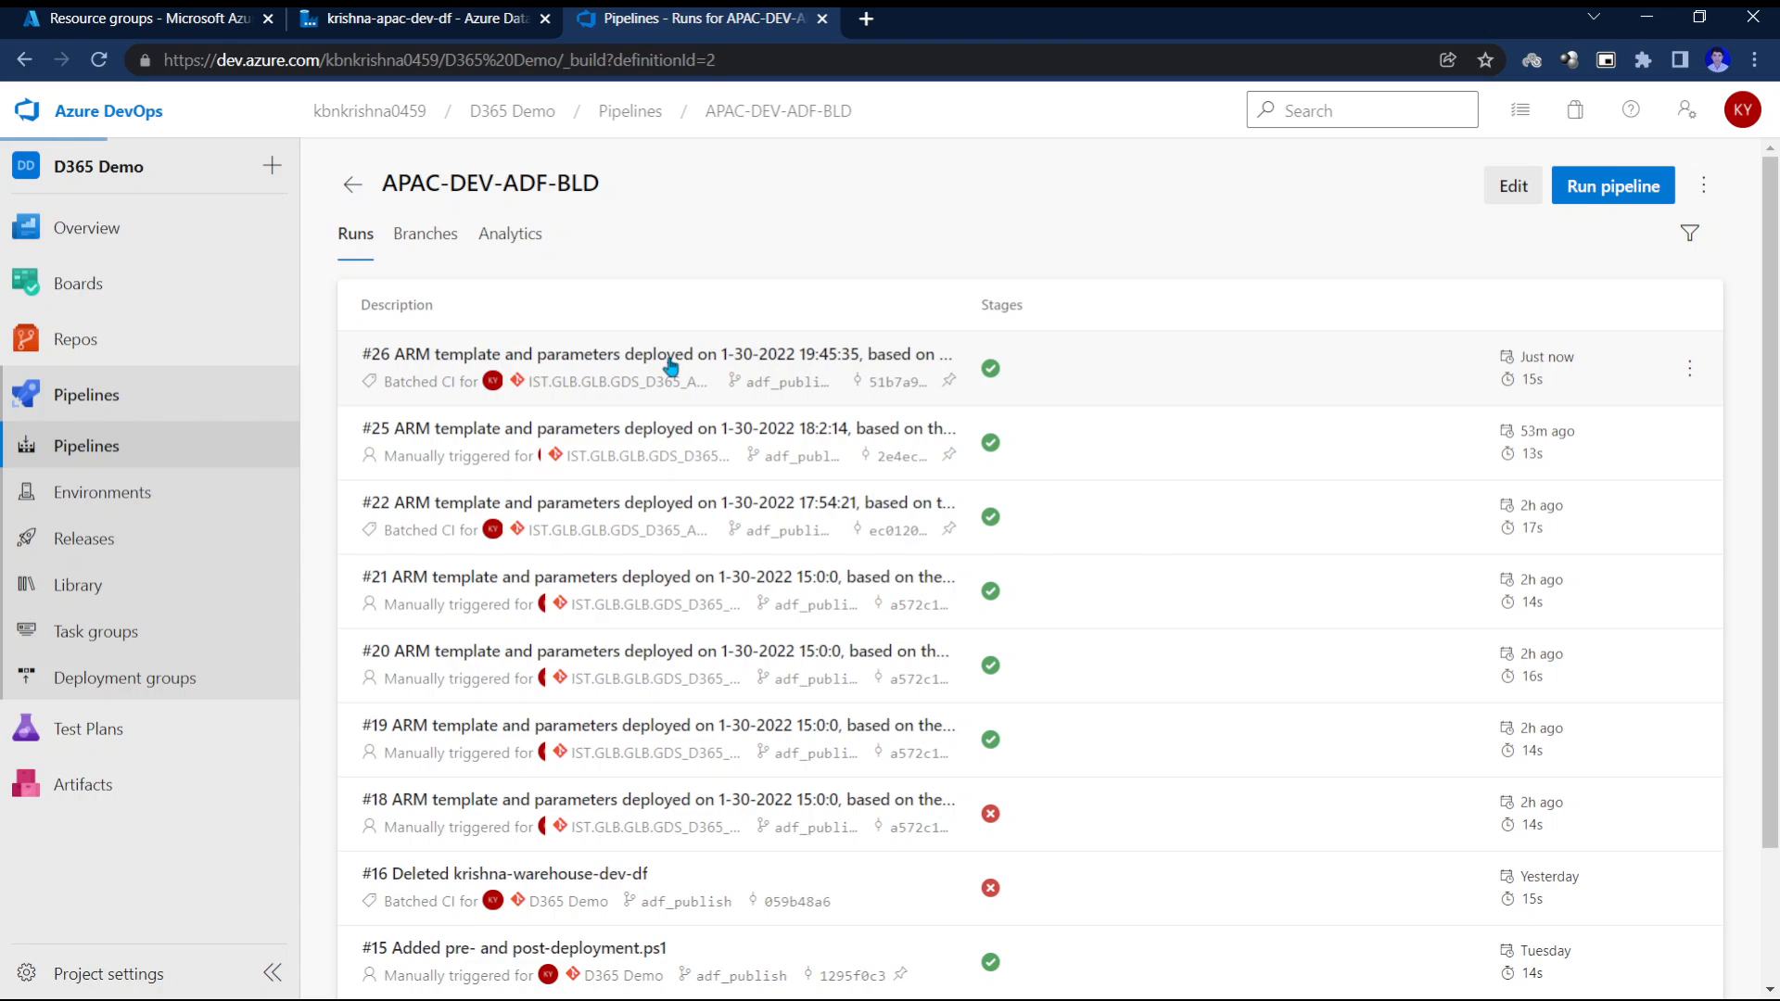
Open Agent job 1 of run #26 and examine the drop APAC and pre-and-post-deployment.ps1 artifact publishing logs.
{"action": "left_click", "coordinate": [670, 366]}
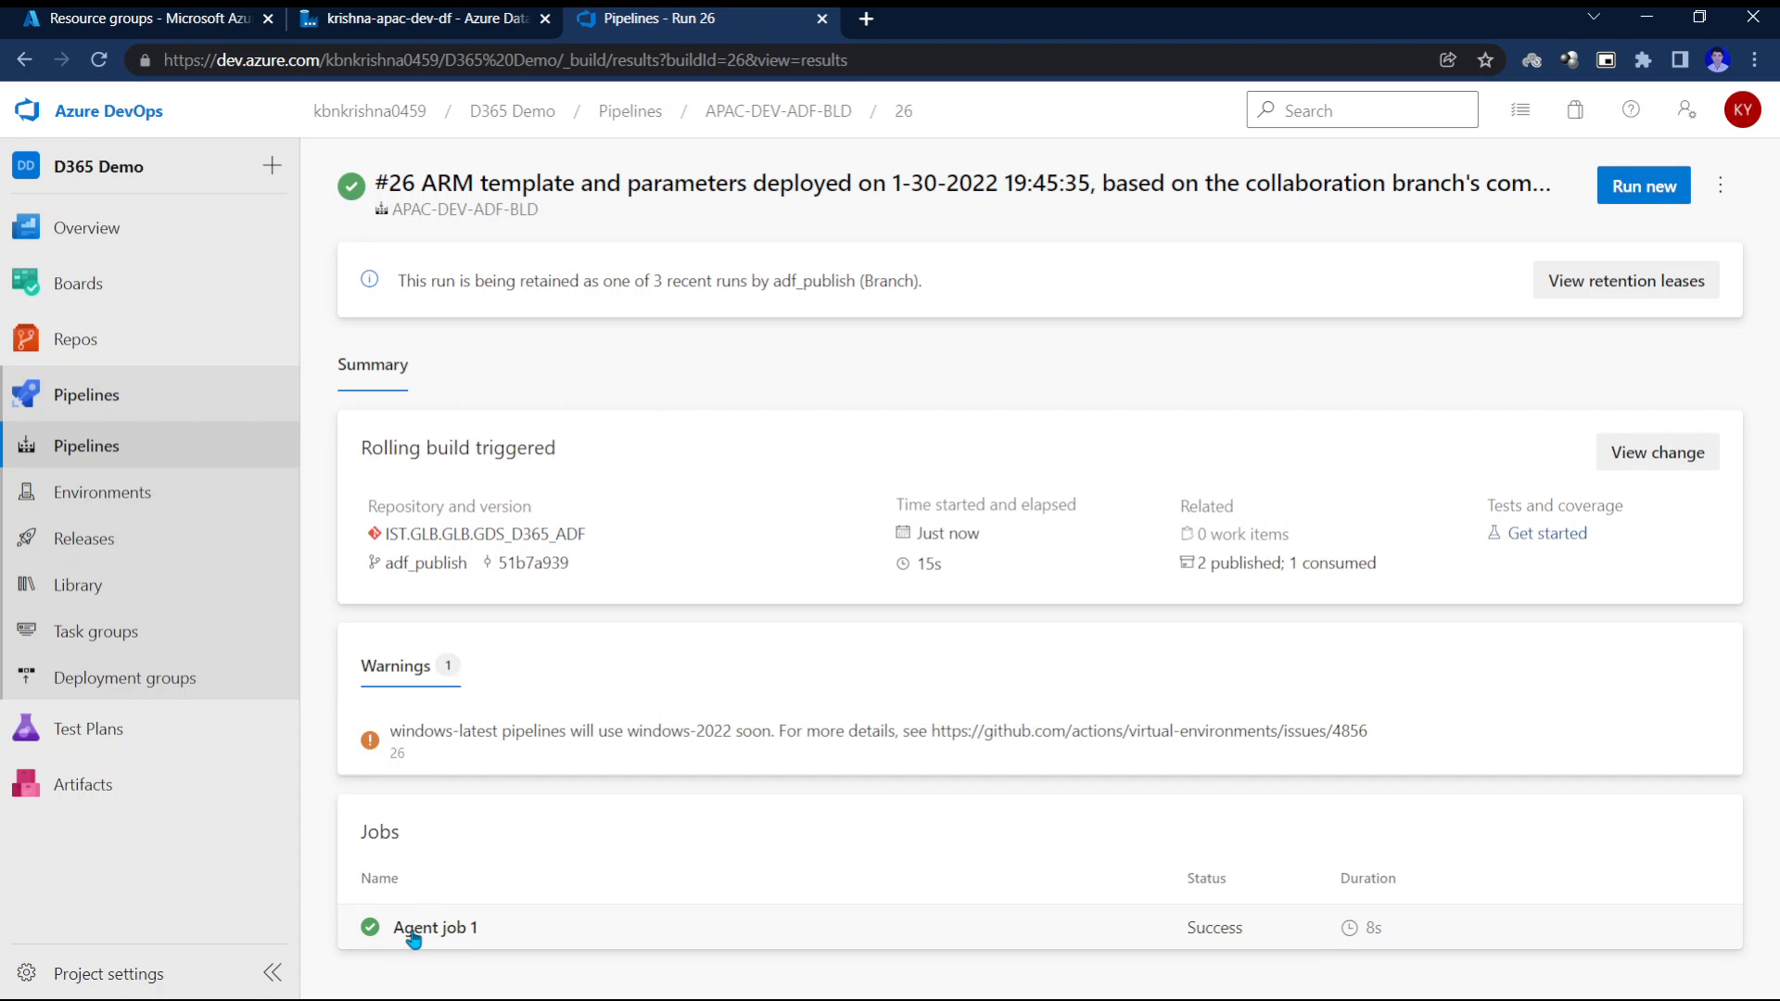
{"action": "left_click", "coordinate": [544, 931]}
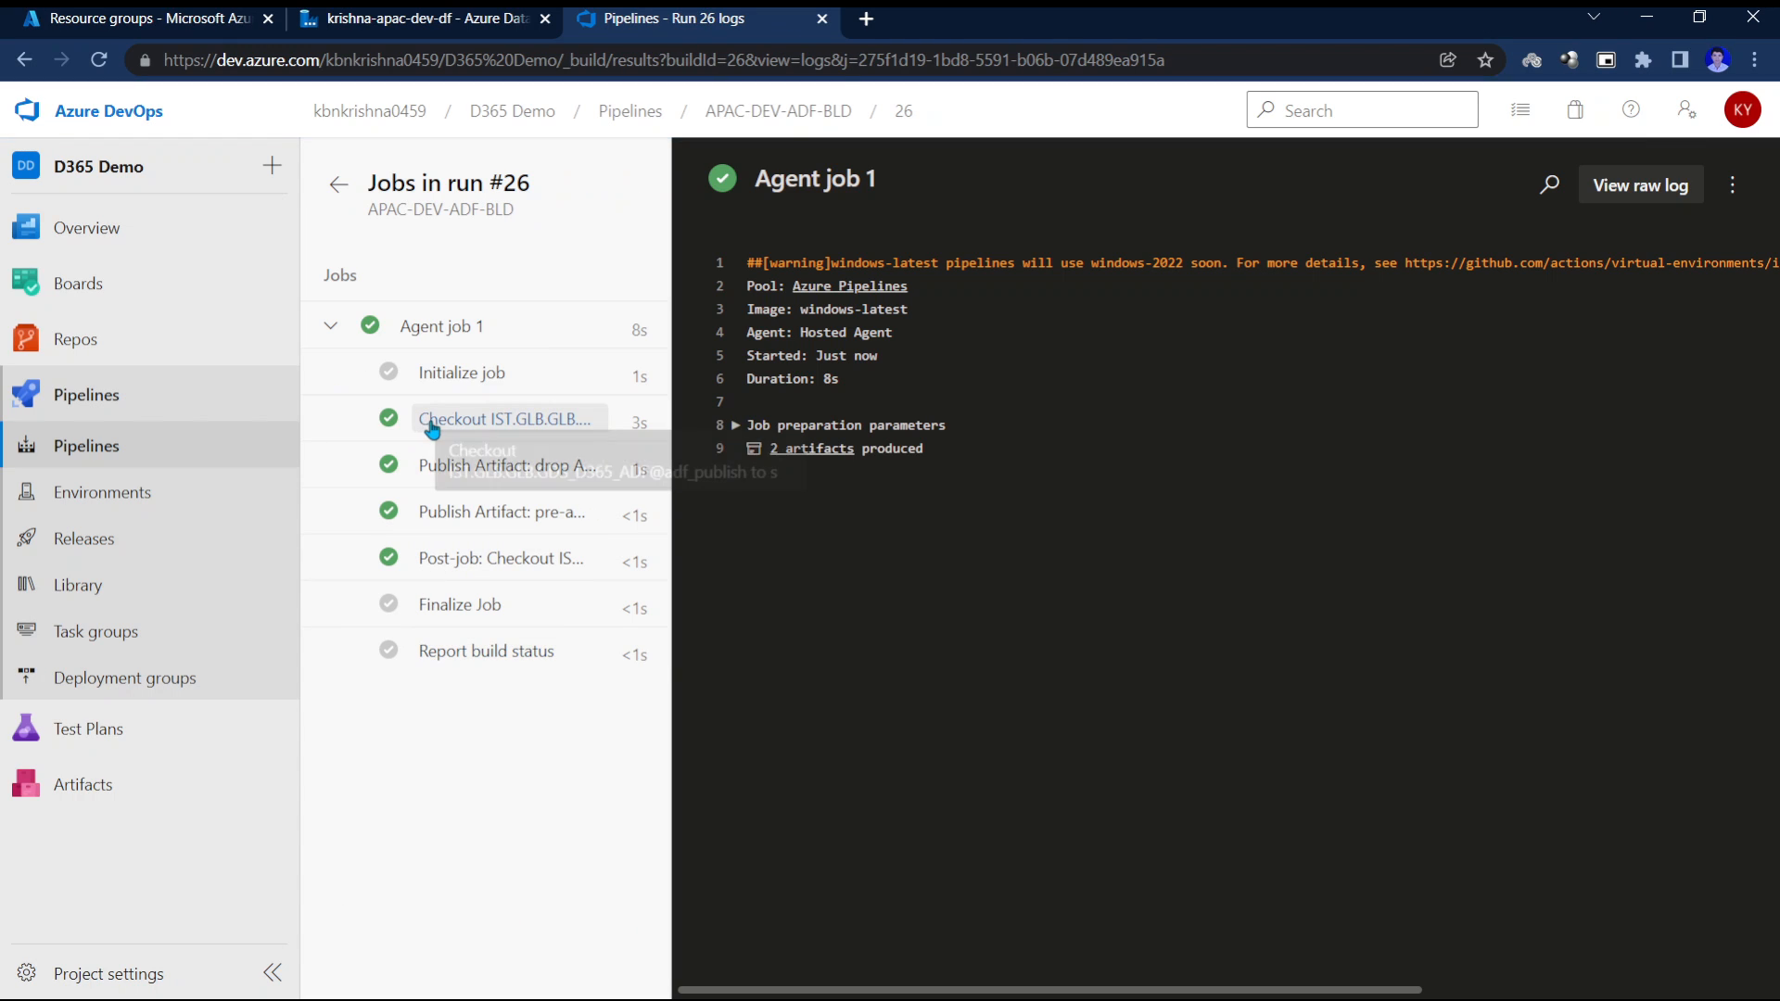
{"action": "left_click", "coordinate": [414, 466]}
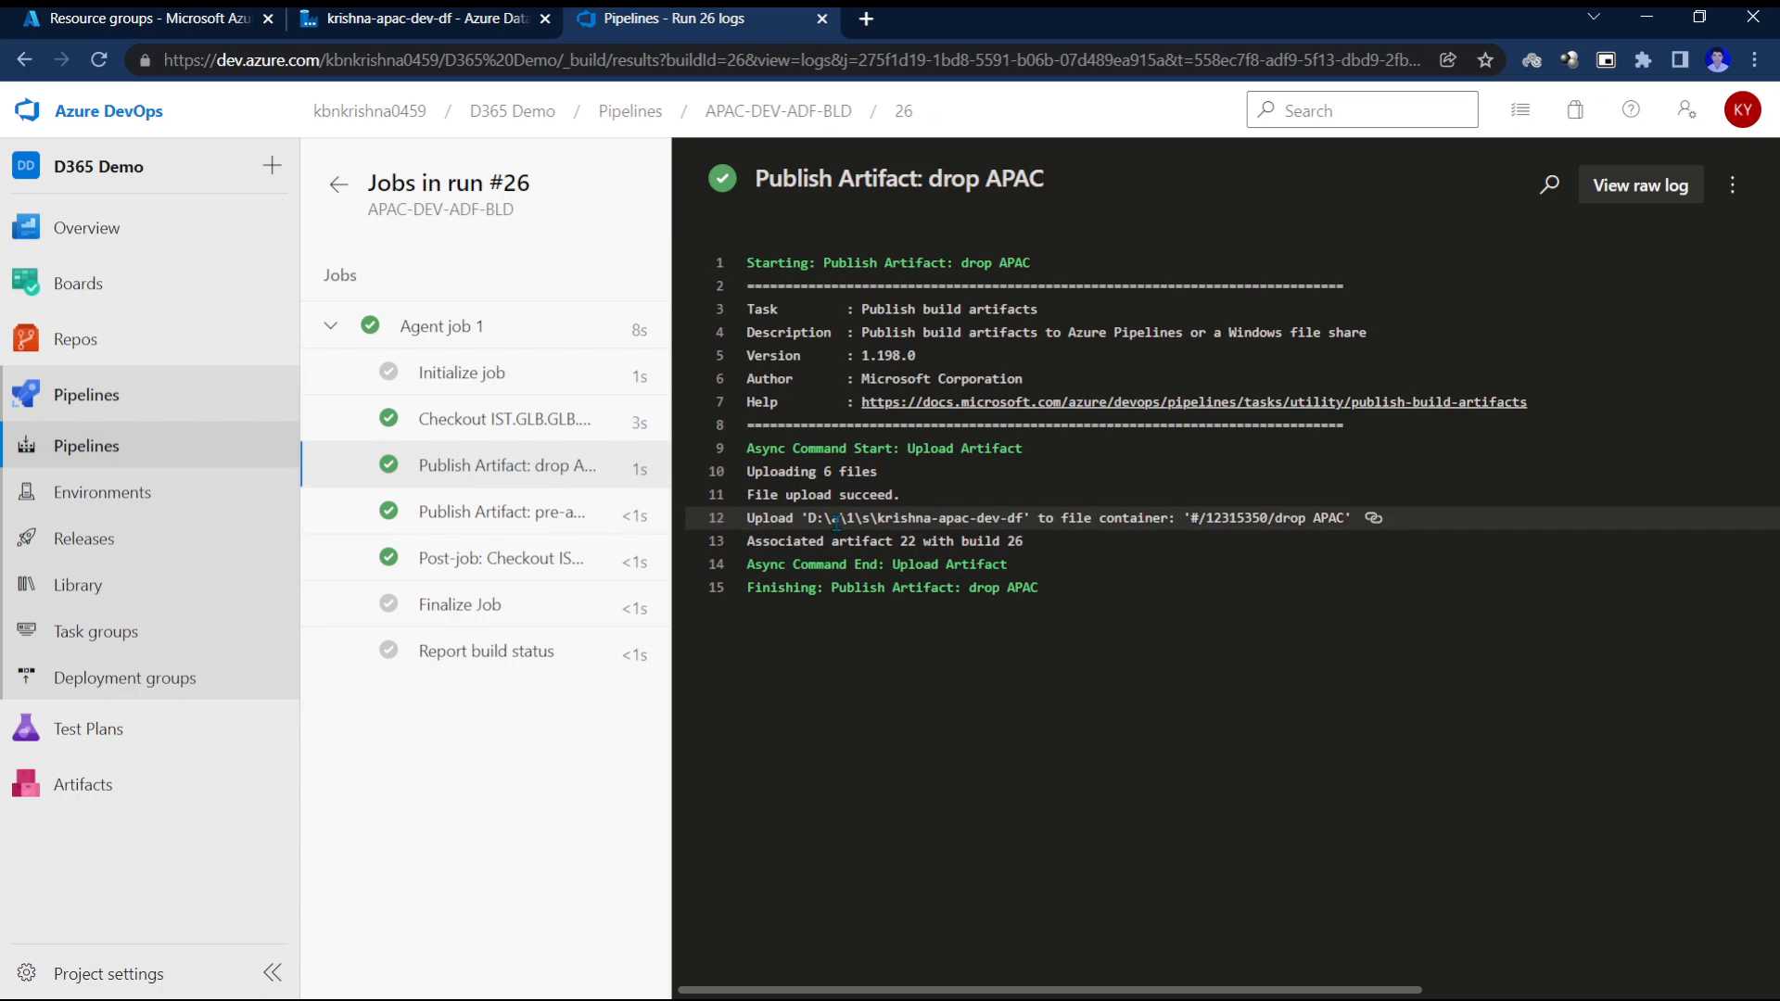
{"action": "left_click", "coordinate": [514, 518]}
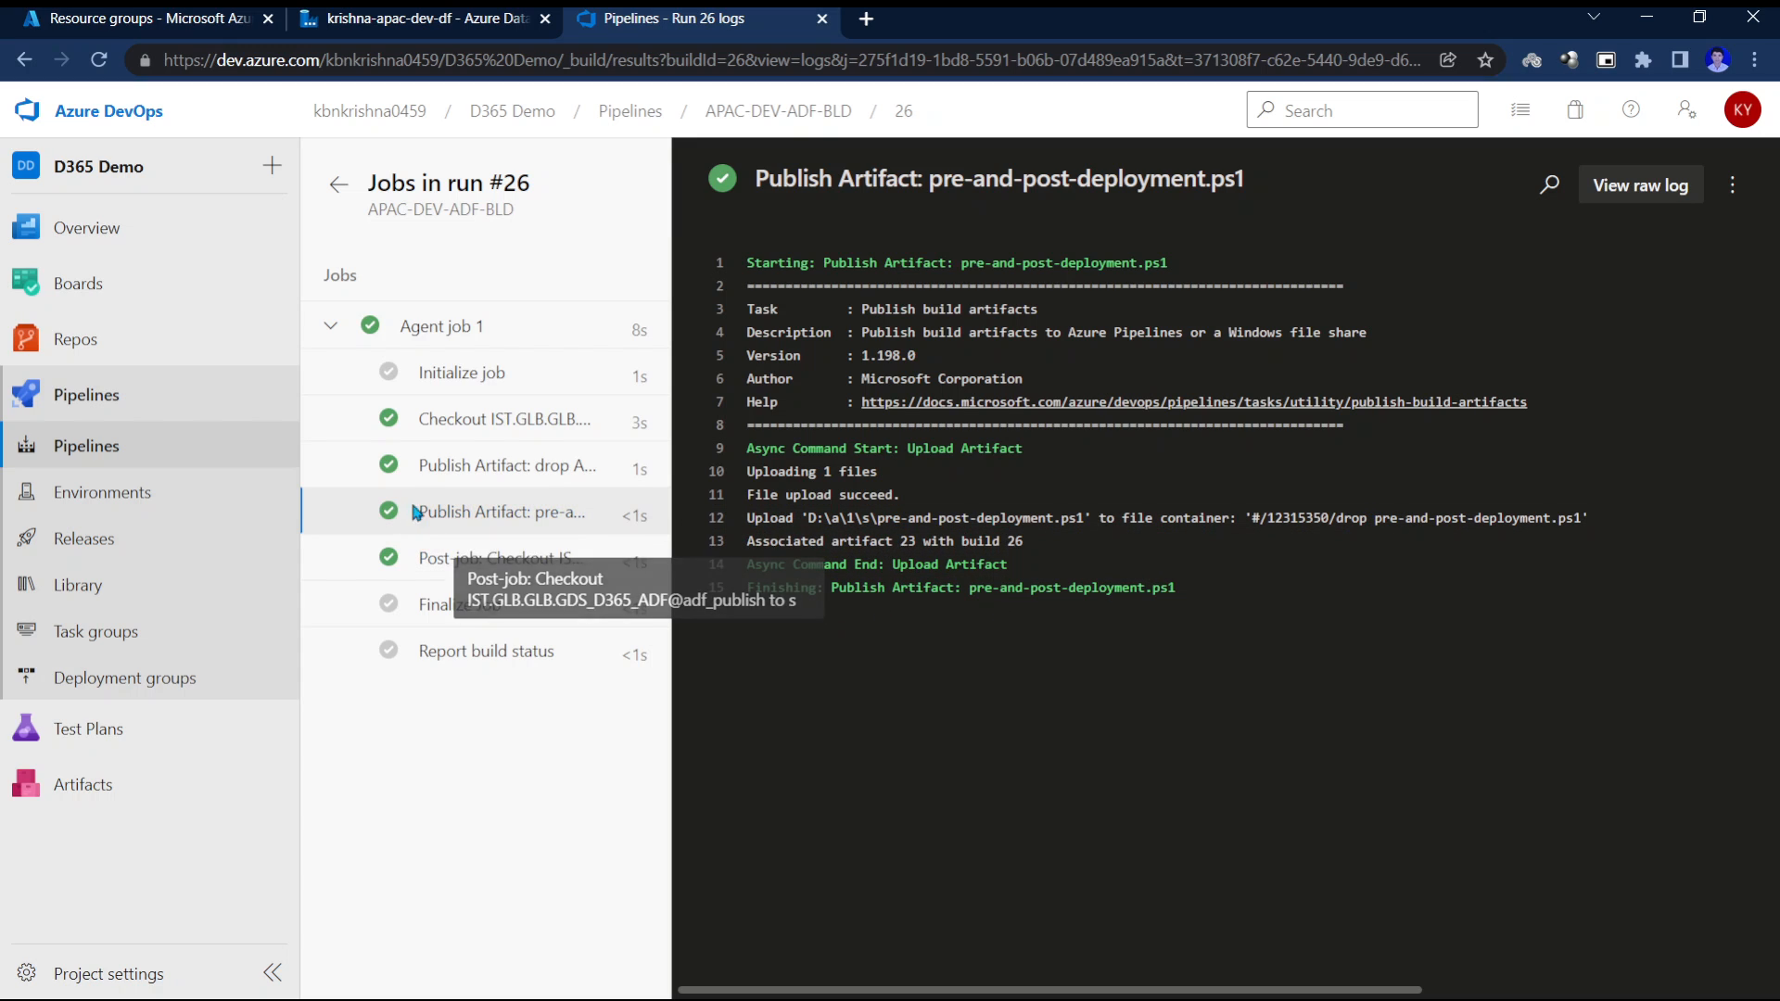
Open Release-3 of APAC-ADF-RLS and approve its pending pre-deployment approval for the APAC PROD stage.
{"action": "left_click", "coordinate": [83, 541]}
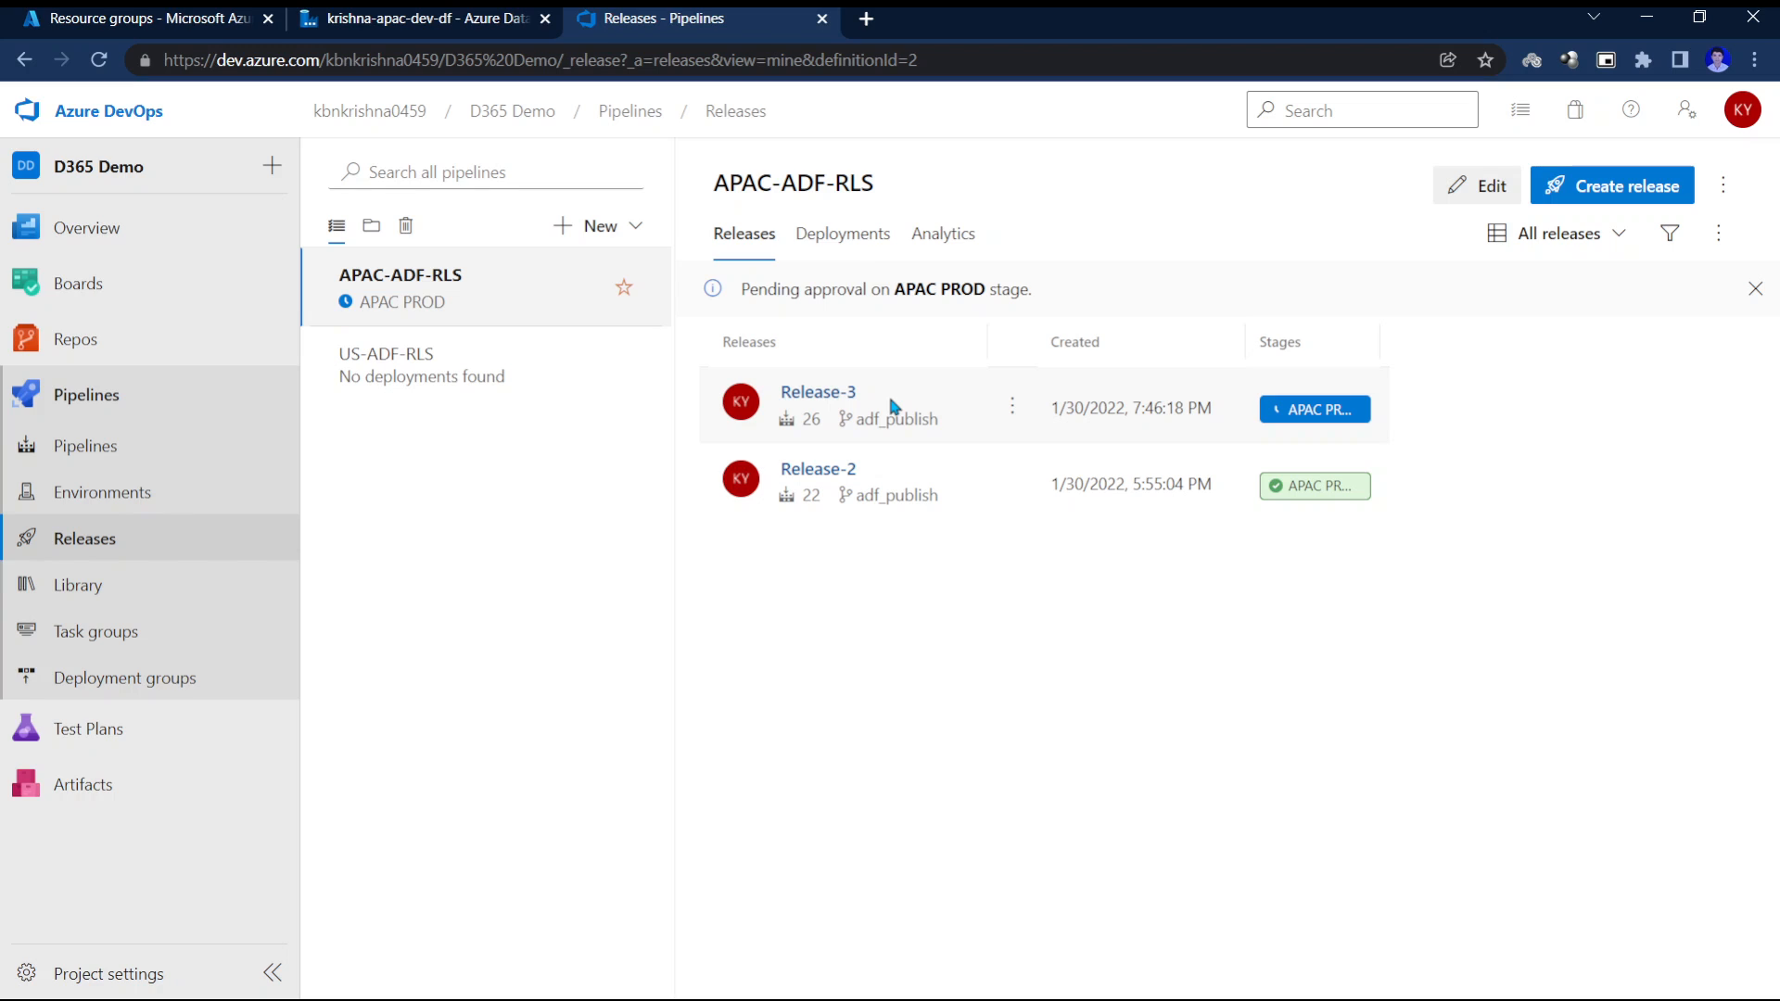
{"action": "left_click", "coordinate": [793, 398]}
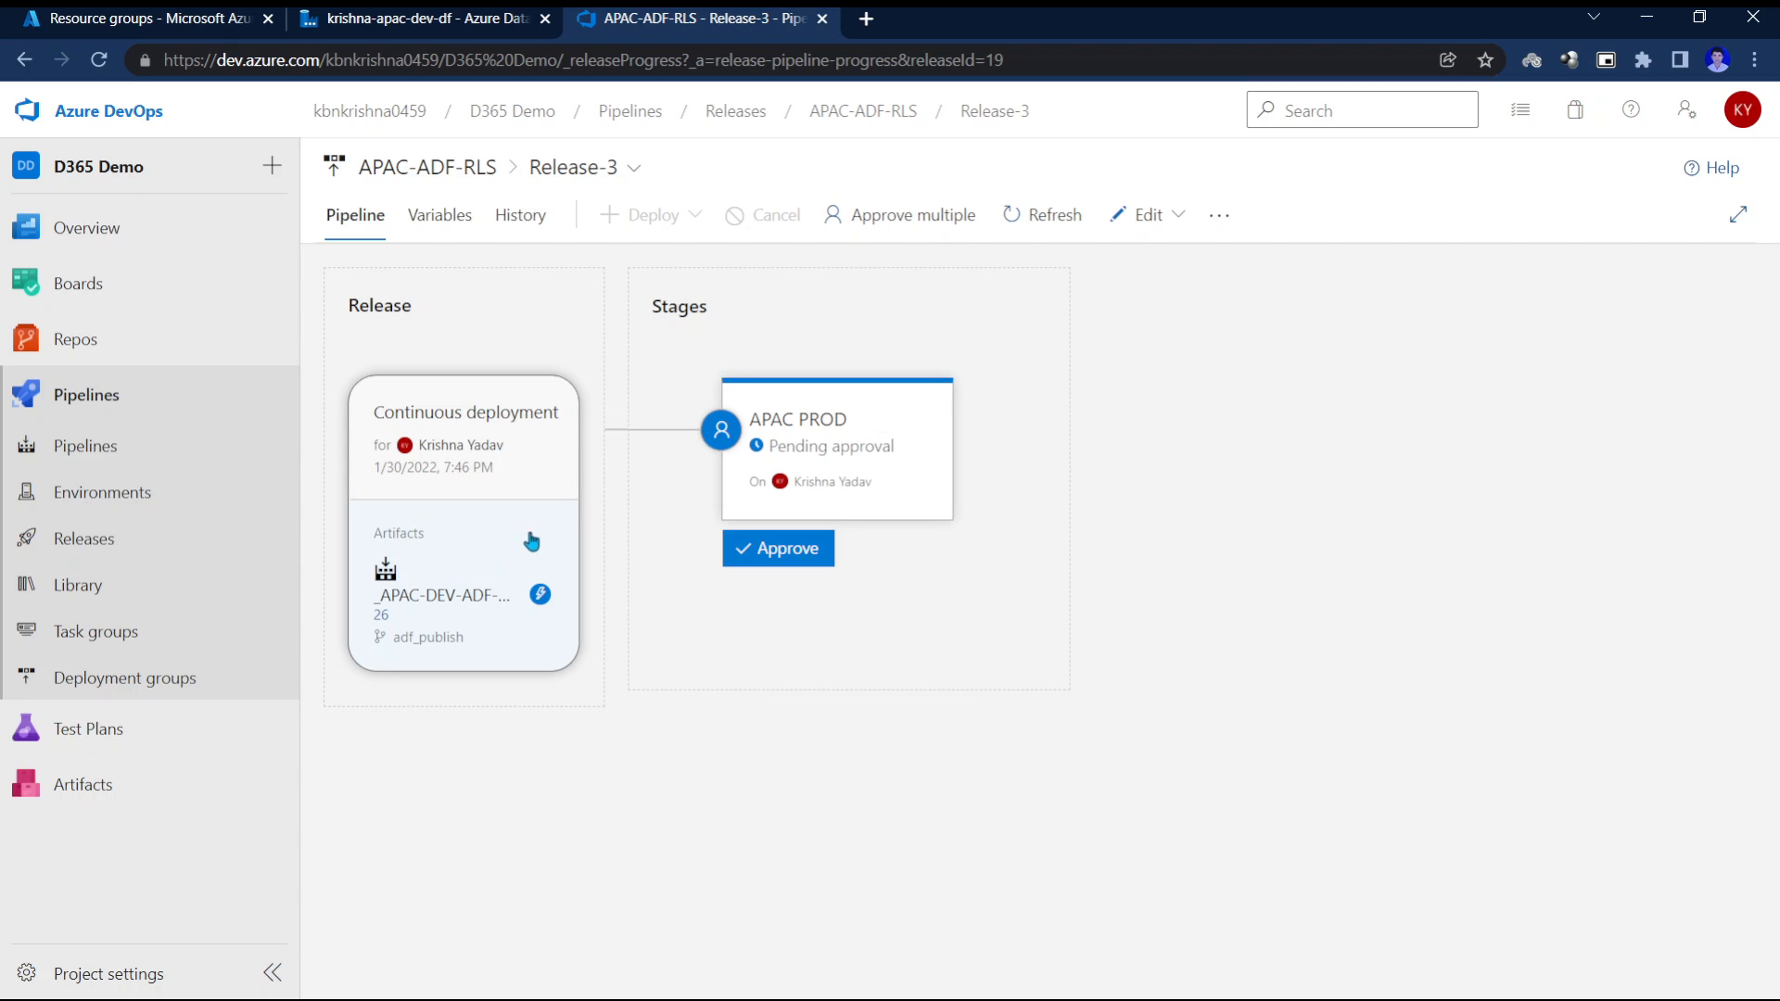
{"action": "mouse_move", "coordinate": [723, 445]}
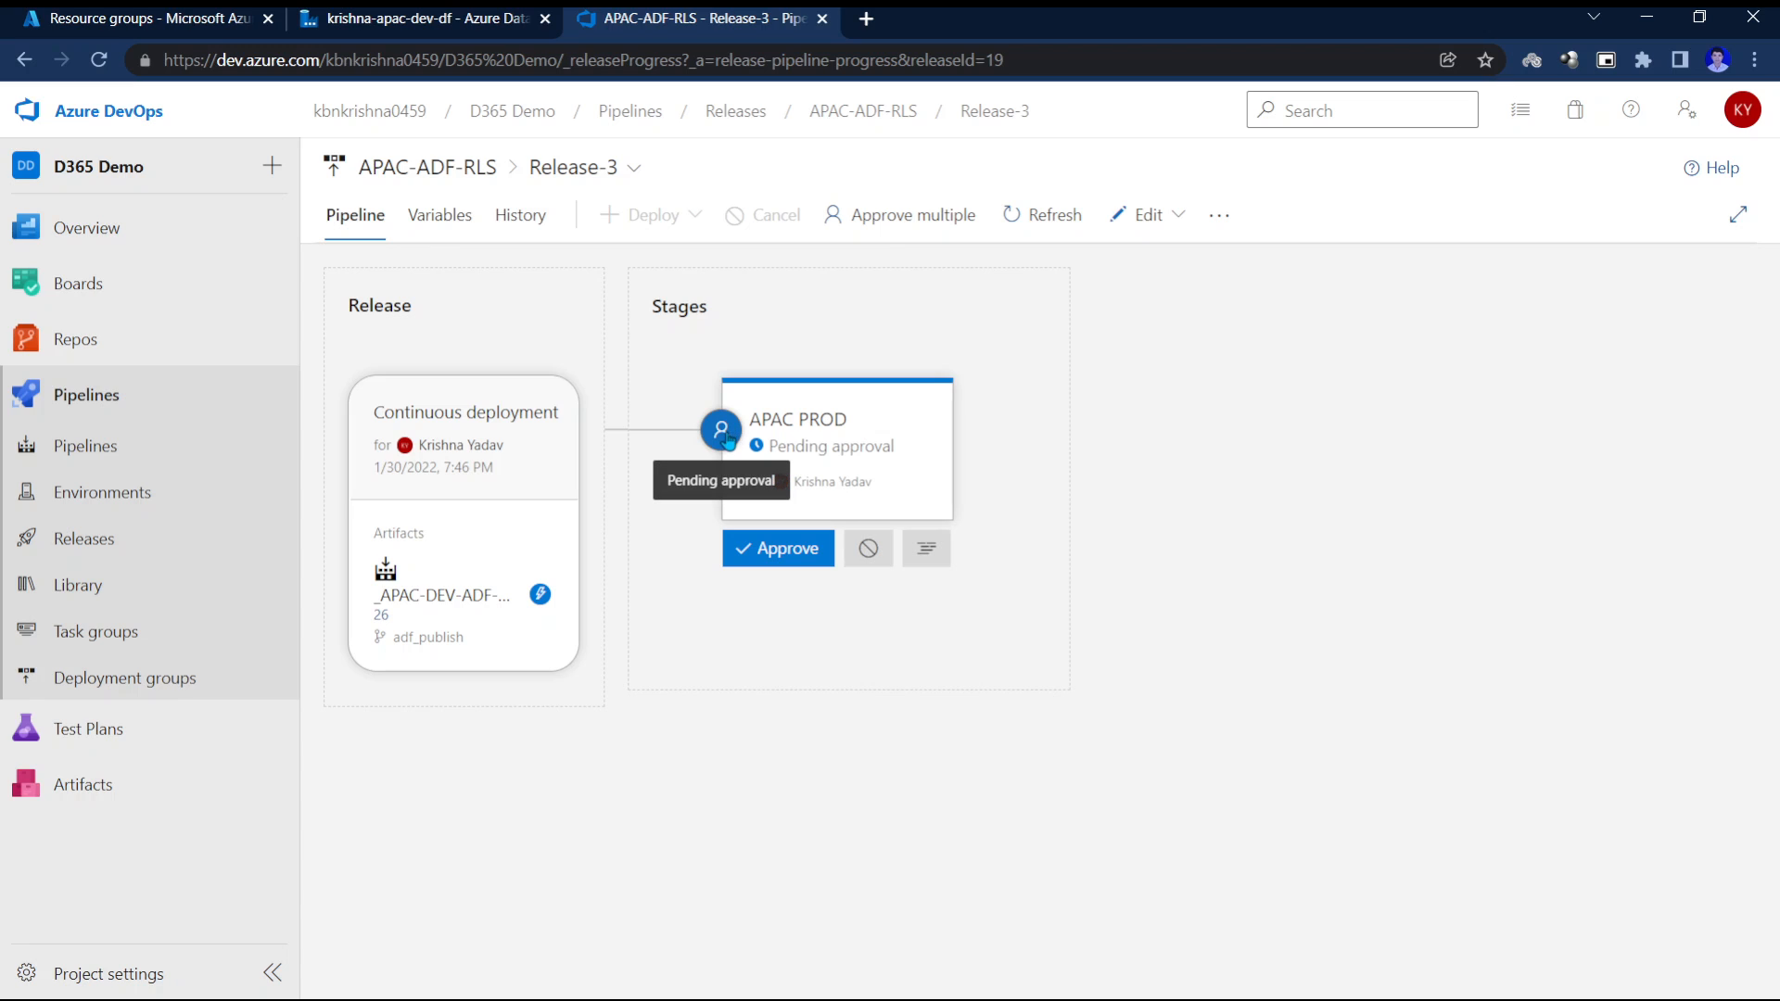
{"action": "left_click", "coordinate": [753, 549]}
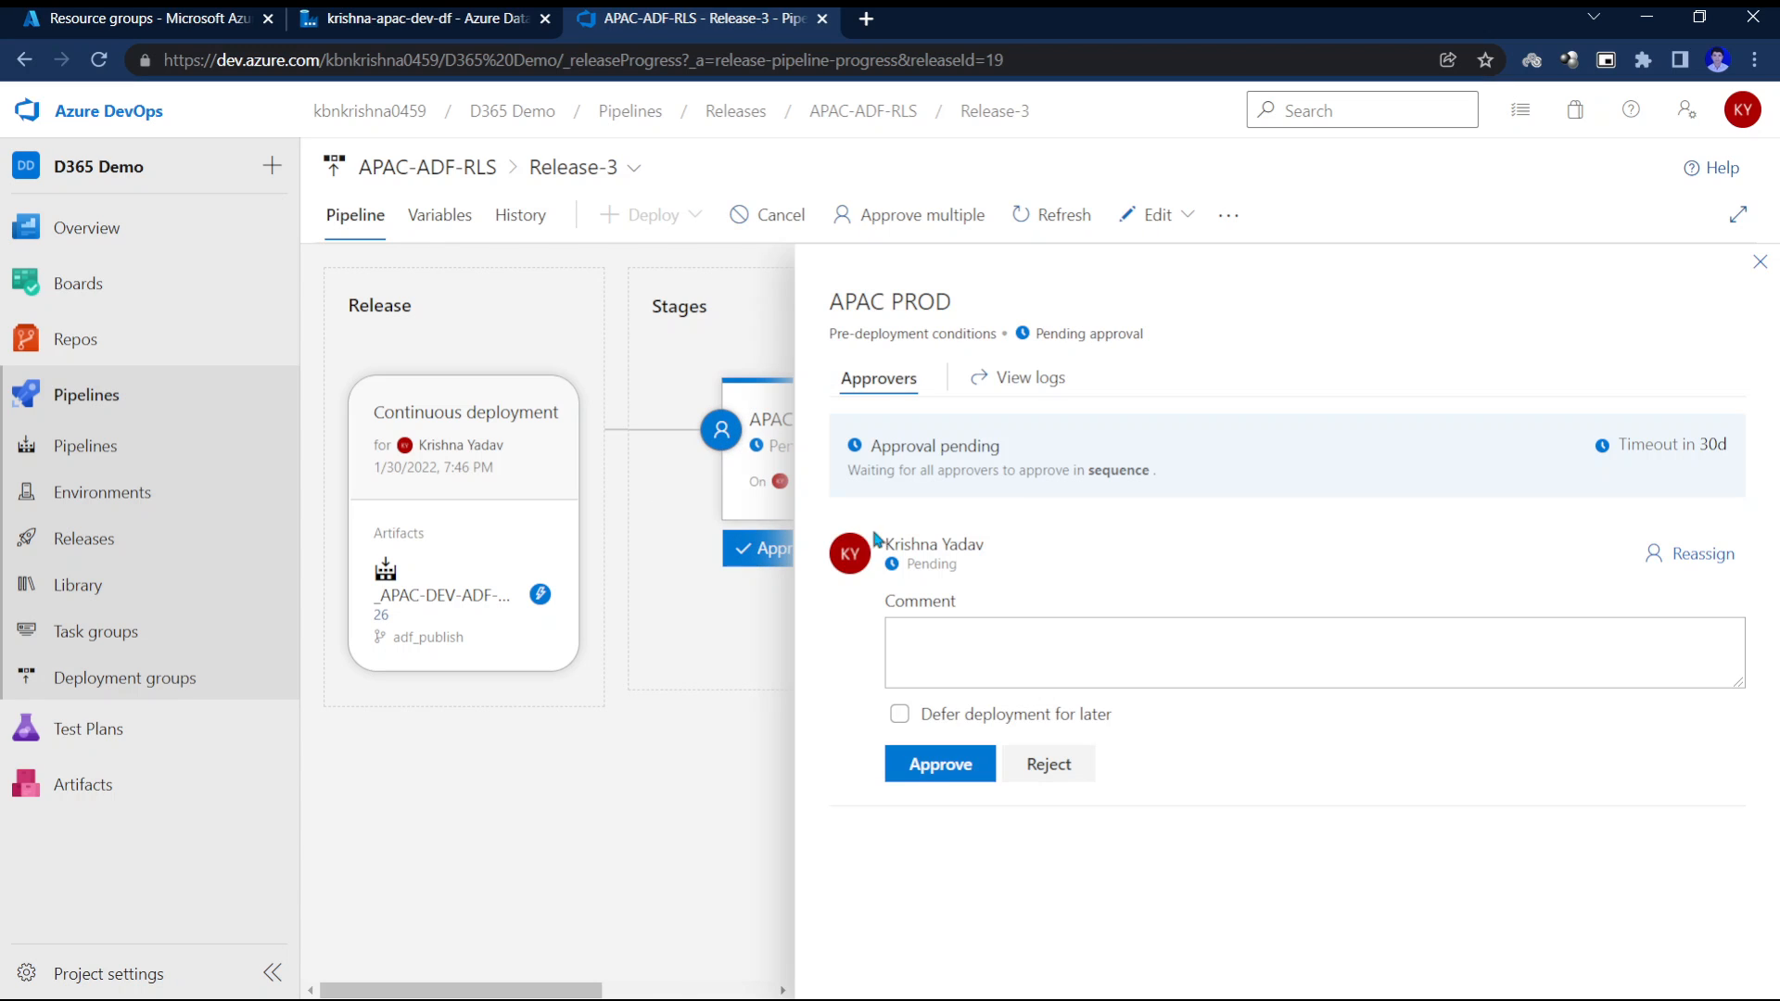
{"action": "left_click", "coordinate": [914, 779]}
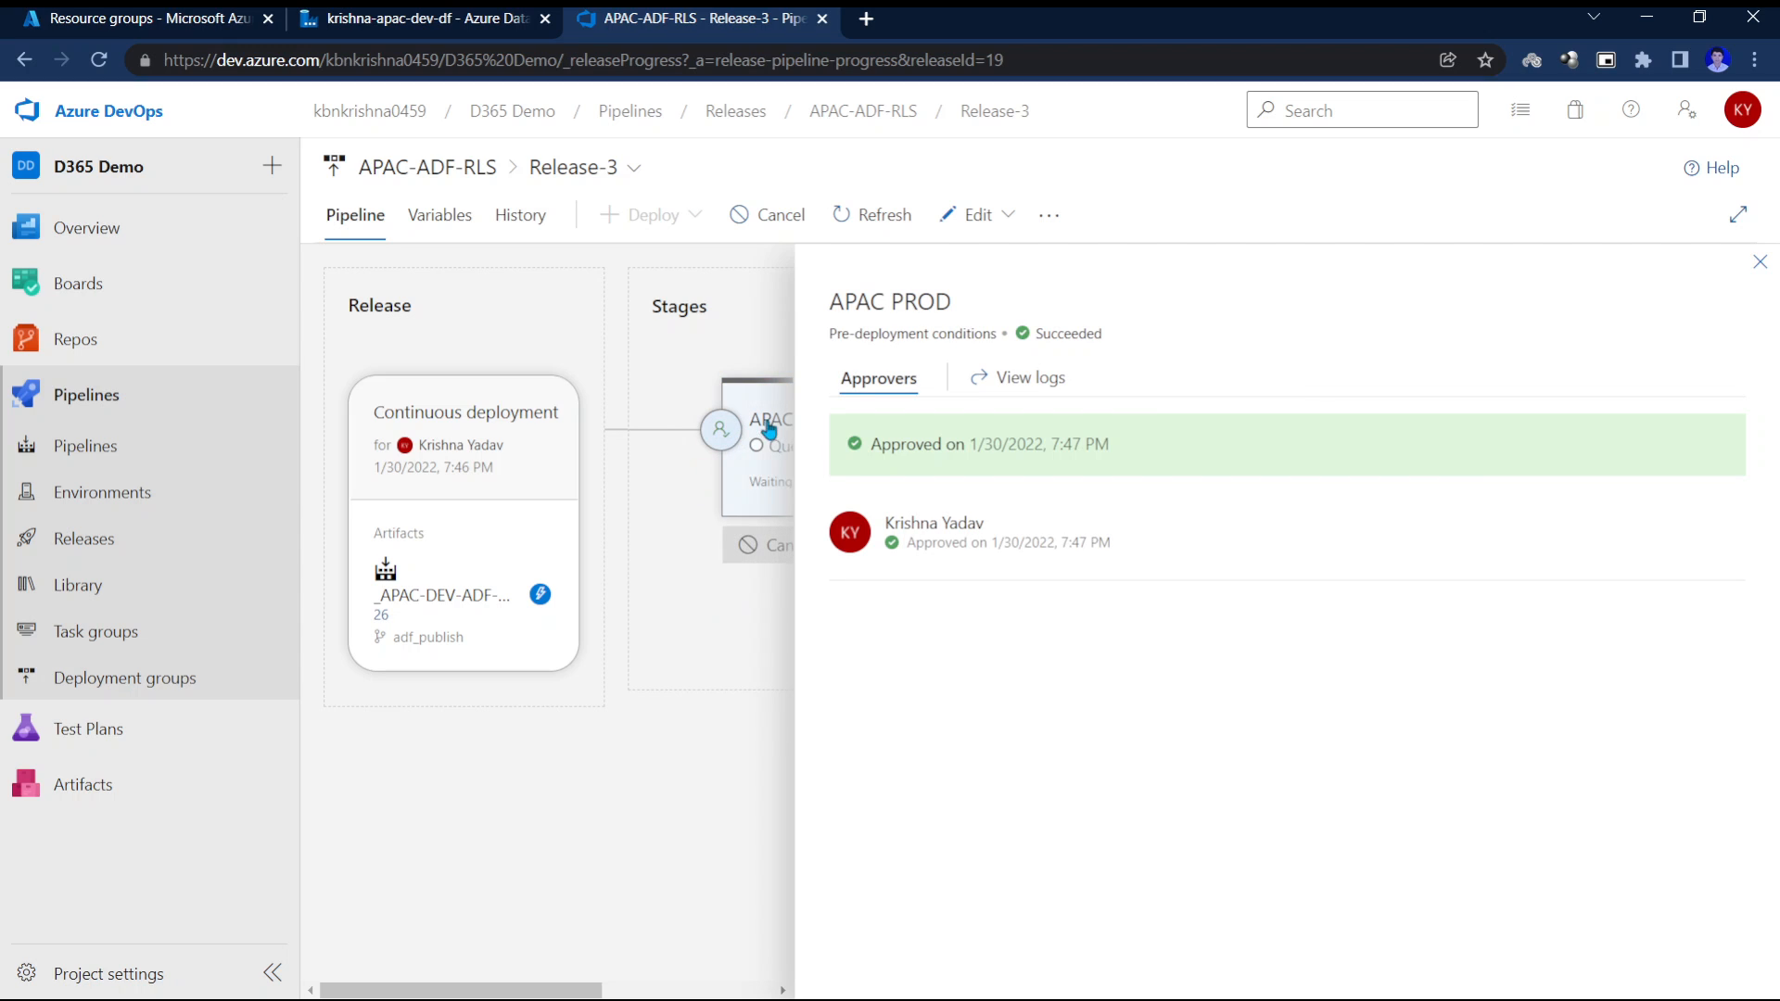
{"action": "left_click", "coordinate": [1761, 264]}
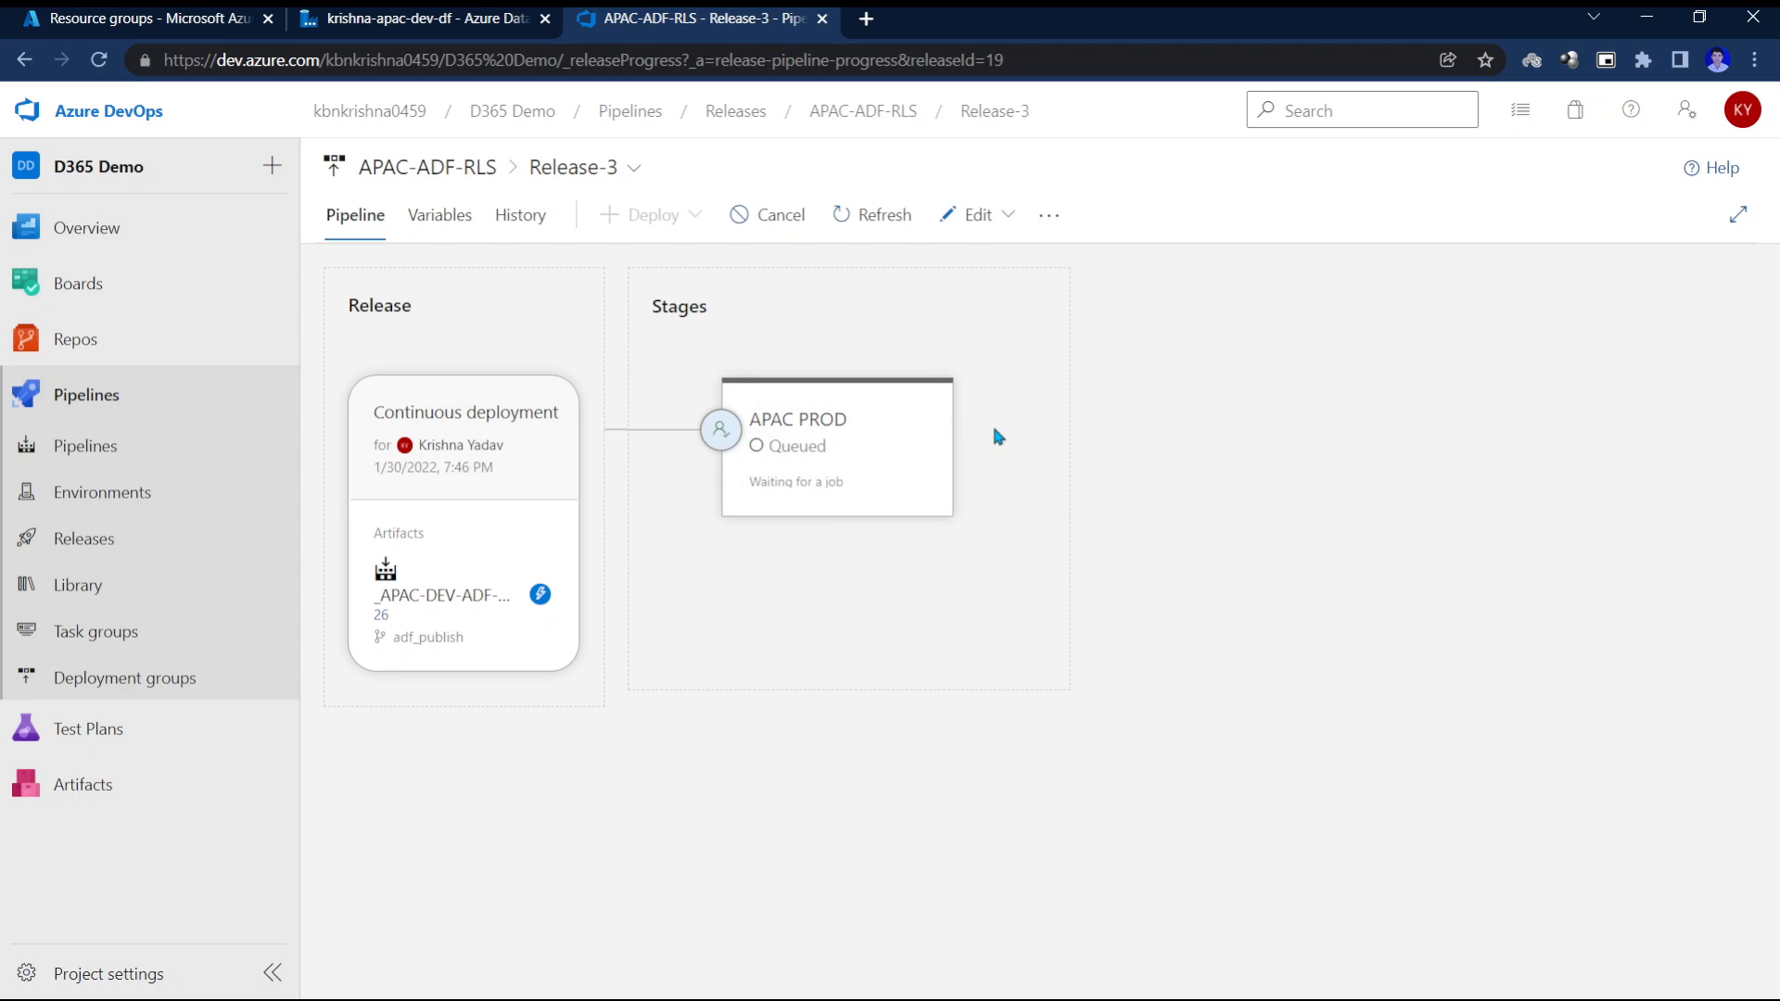
Open the deployment logs of the APAC PROD stage in Release-3 and display its Agent job.
{"action": "mouse_move", "coordinate": [808, 426]}
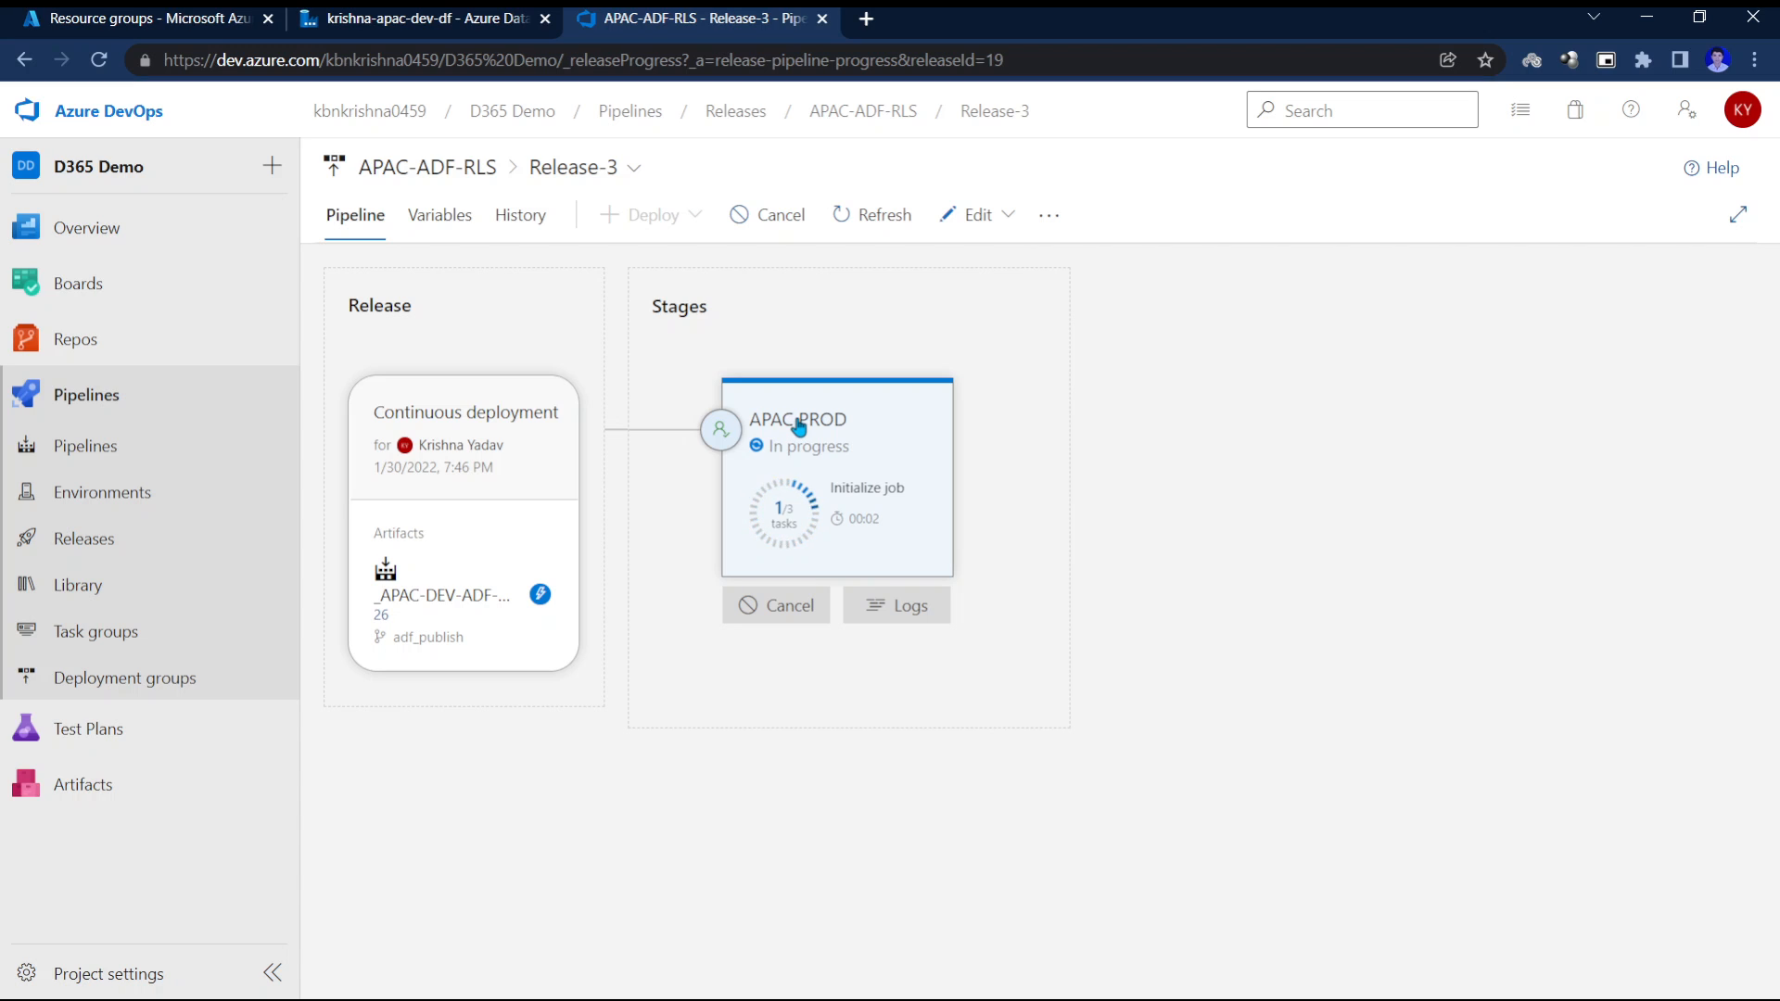
{"action": "left_click", "coordinate": [798, 425]}
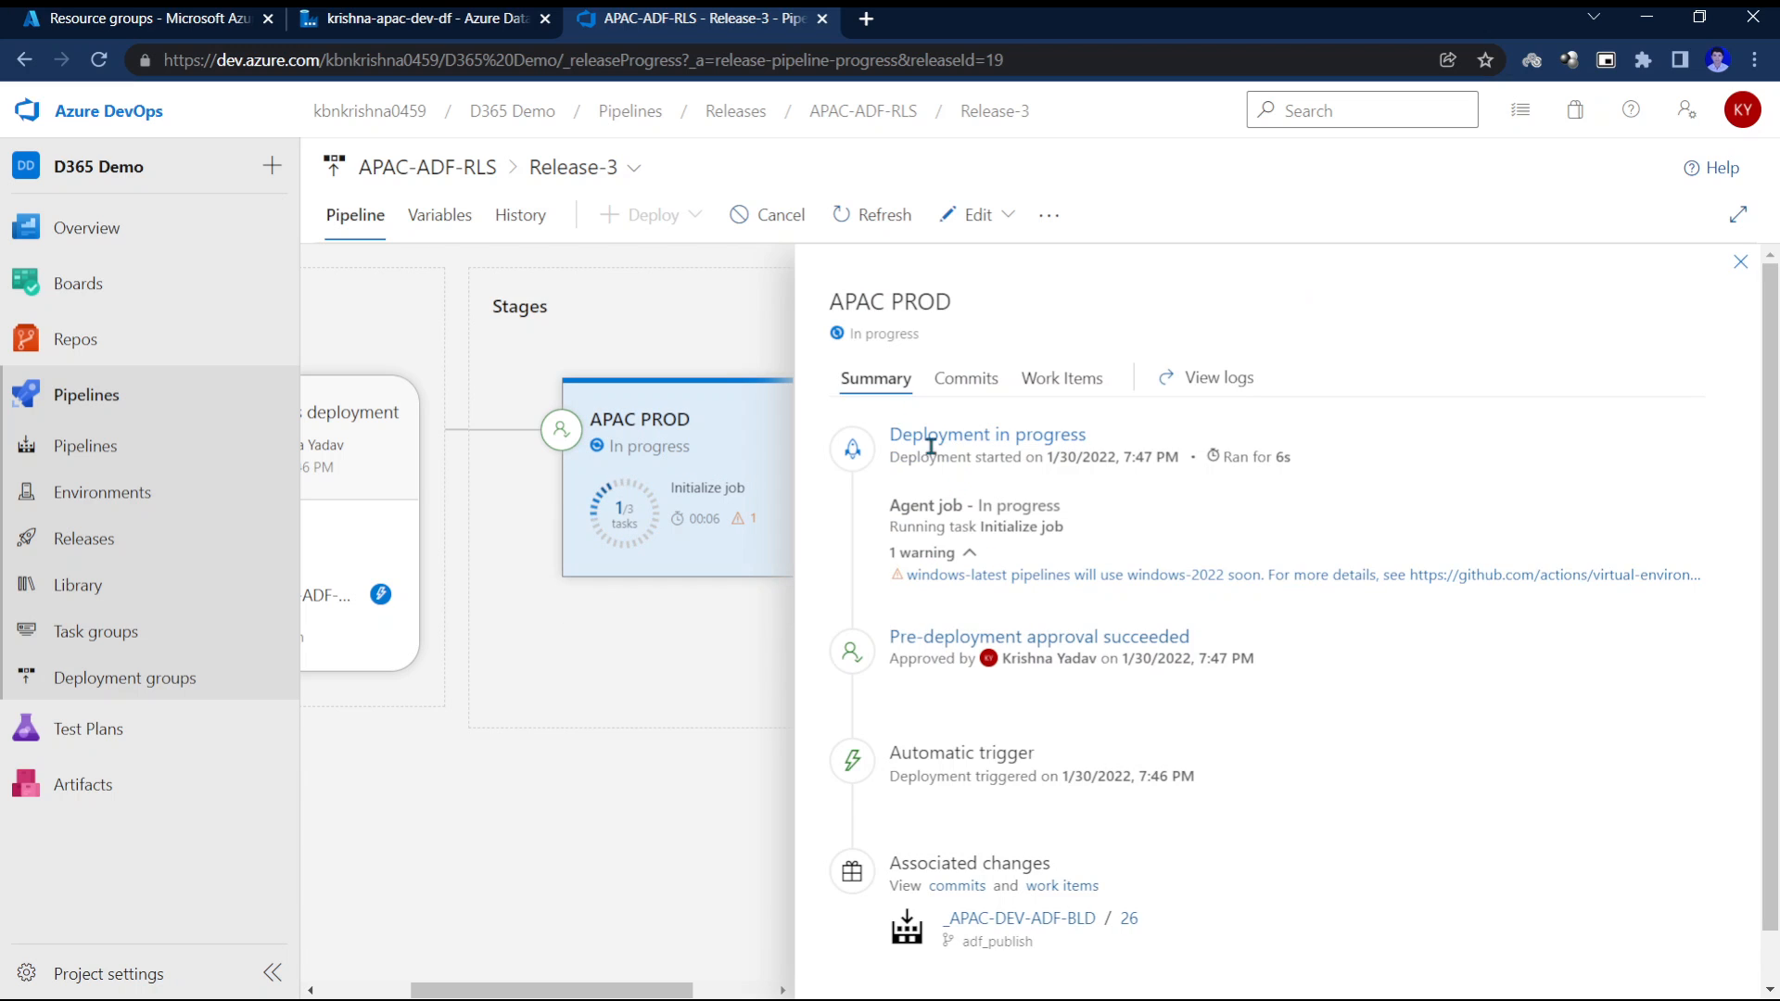
{"action": "left_click", "coordinate": [734, 605]}
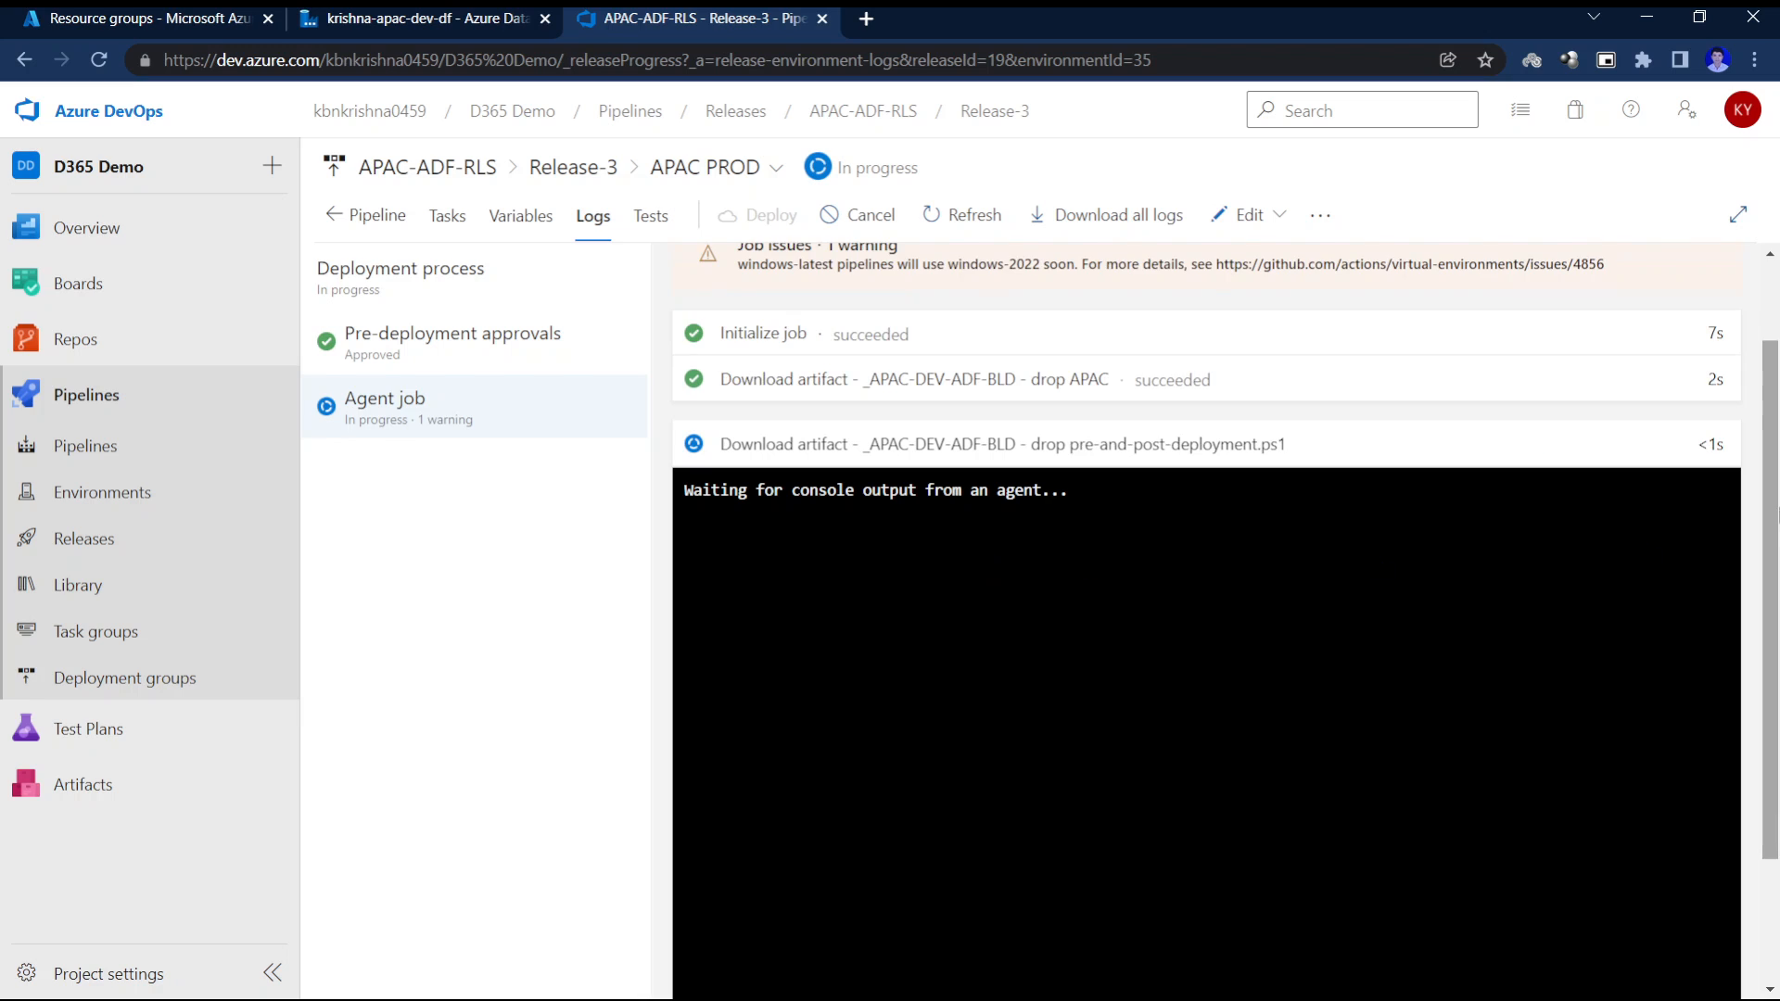
{"action": "left_click", "coordinate": [361, 343]}
{"action": "left_click", "coordinate": [362, 399]}
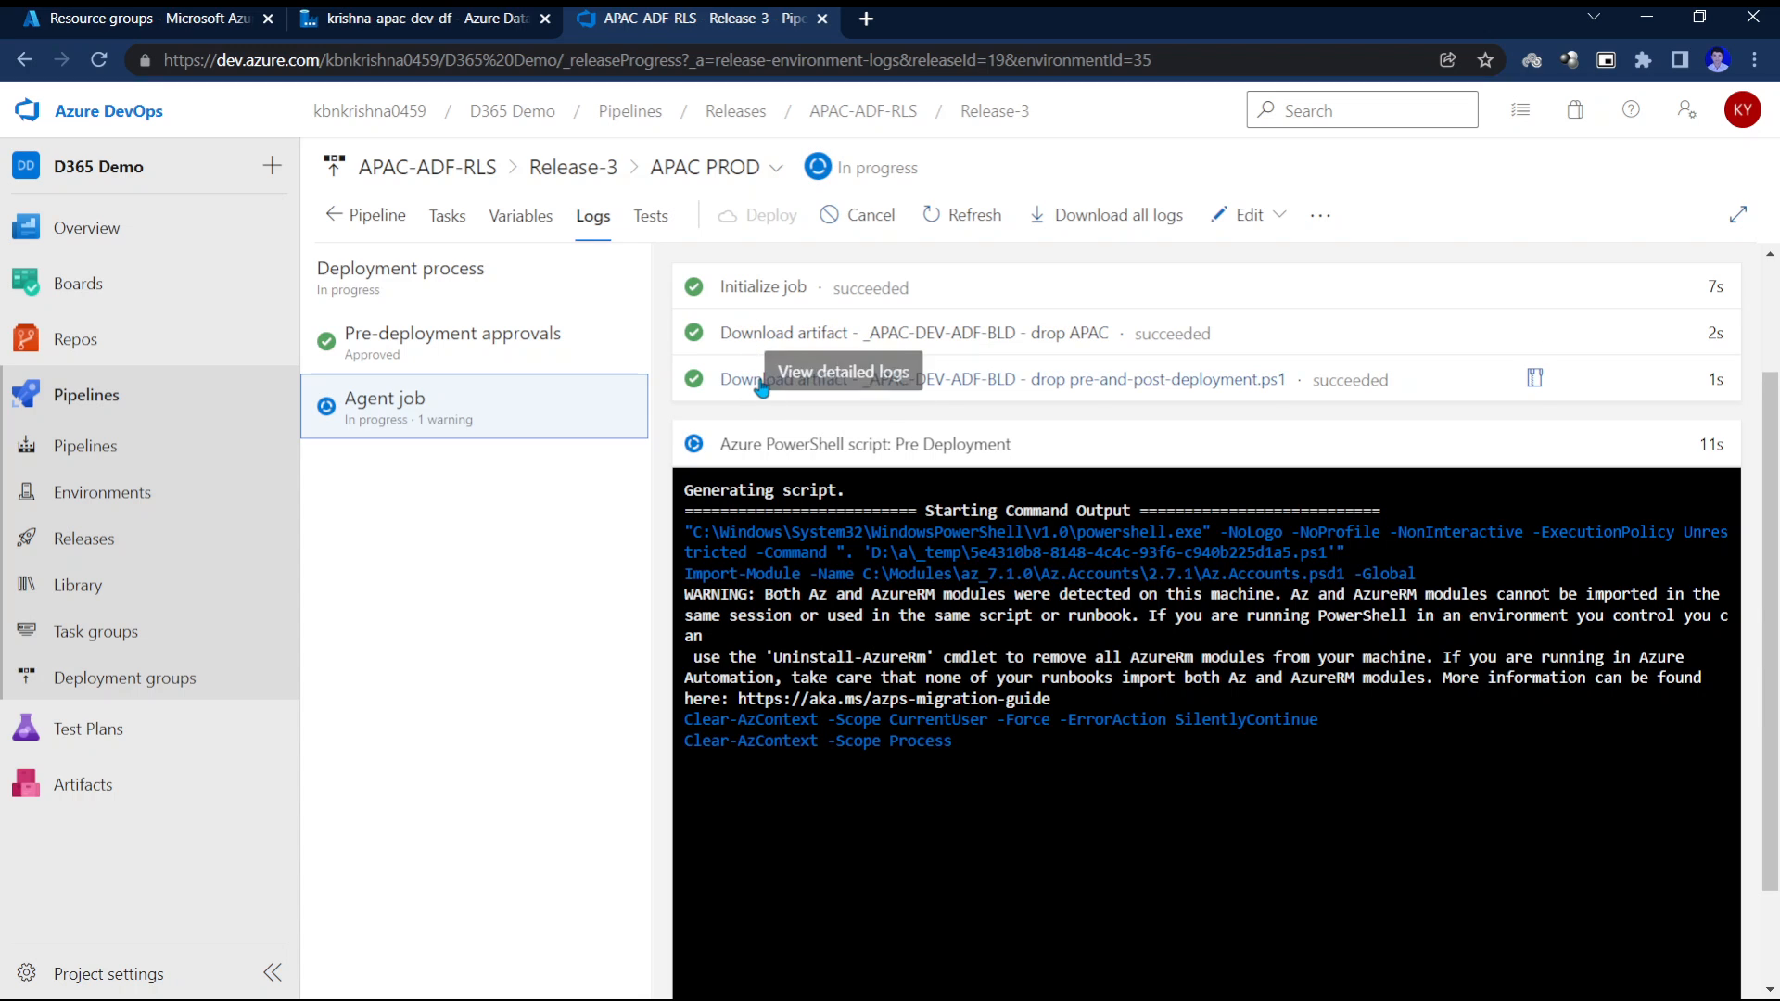
Follow the Agent job's task progress and view the detailed log of the Azure PowerShell Pre Deployment script.
{"action": "scroll", "coordinate": [769, 444], "scroll_direction": "down", "scroll_amount": 1}
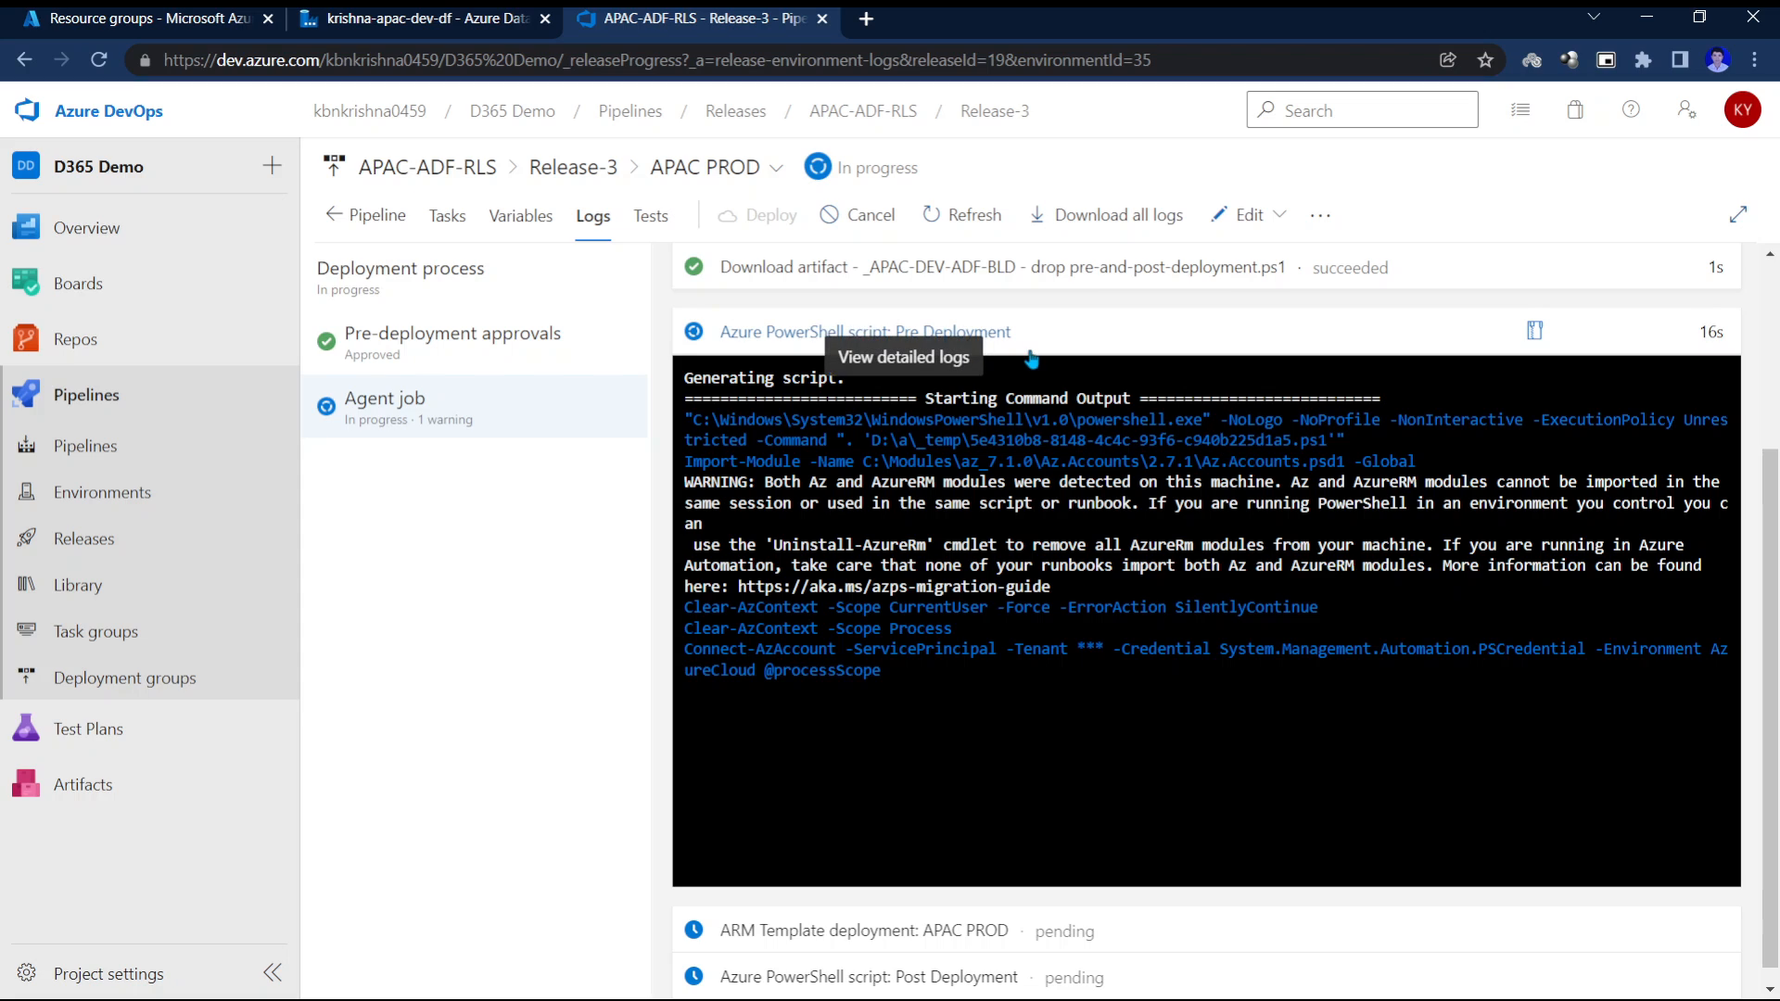
{"action": "left_click_drag", "start_coordinate": [1767, 621], "coordinate": [1778, 664]}
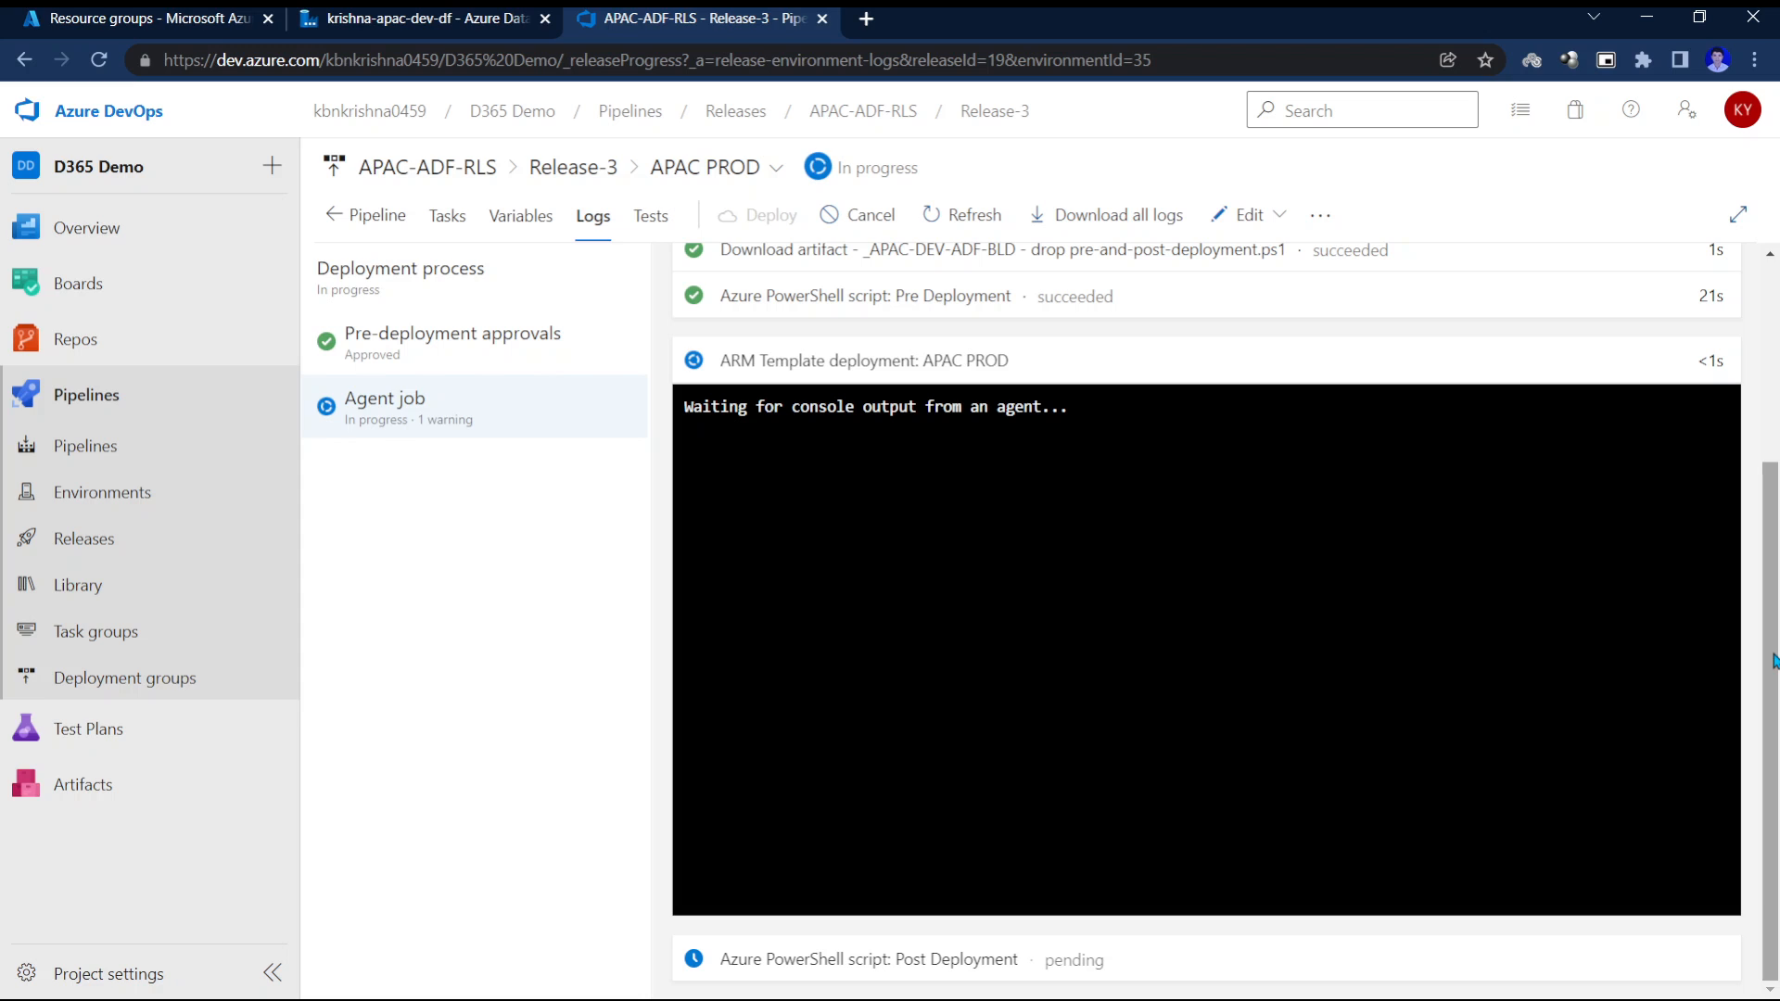
{"action": "left_click", "coordinate": [857, 311]}
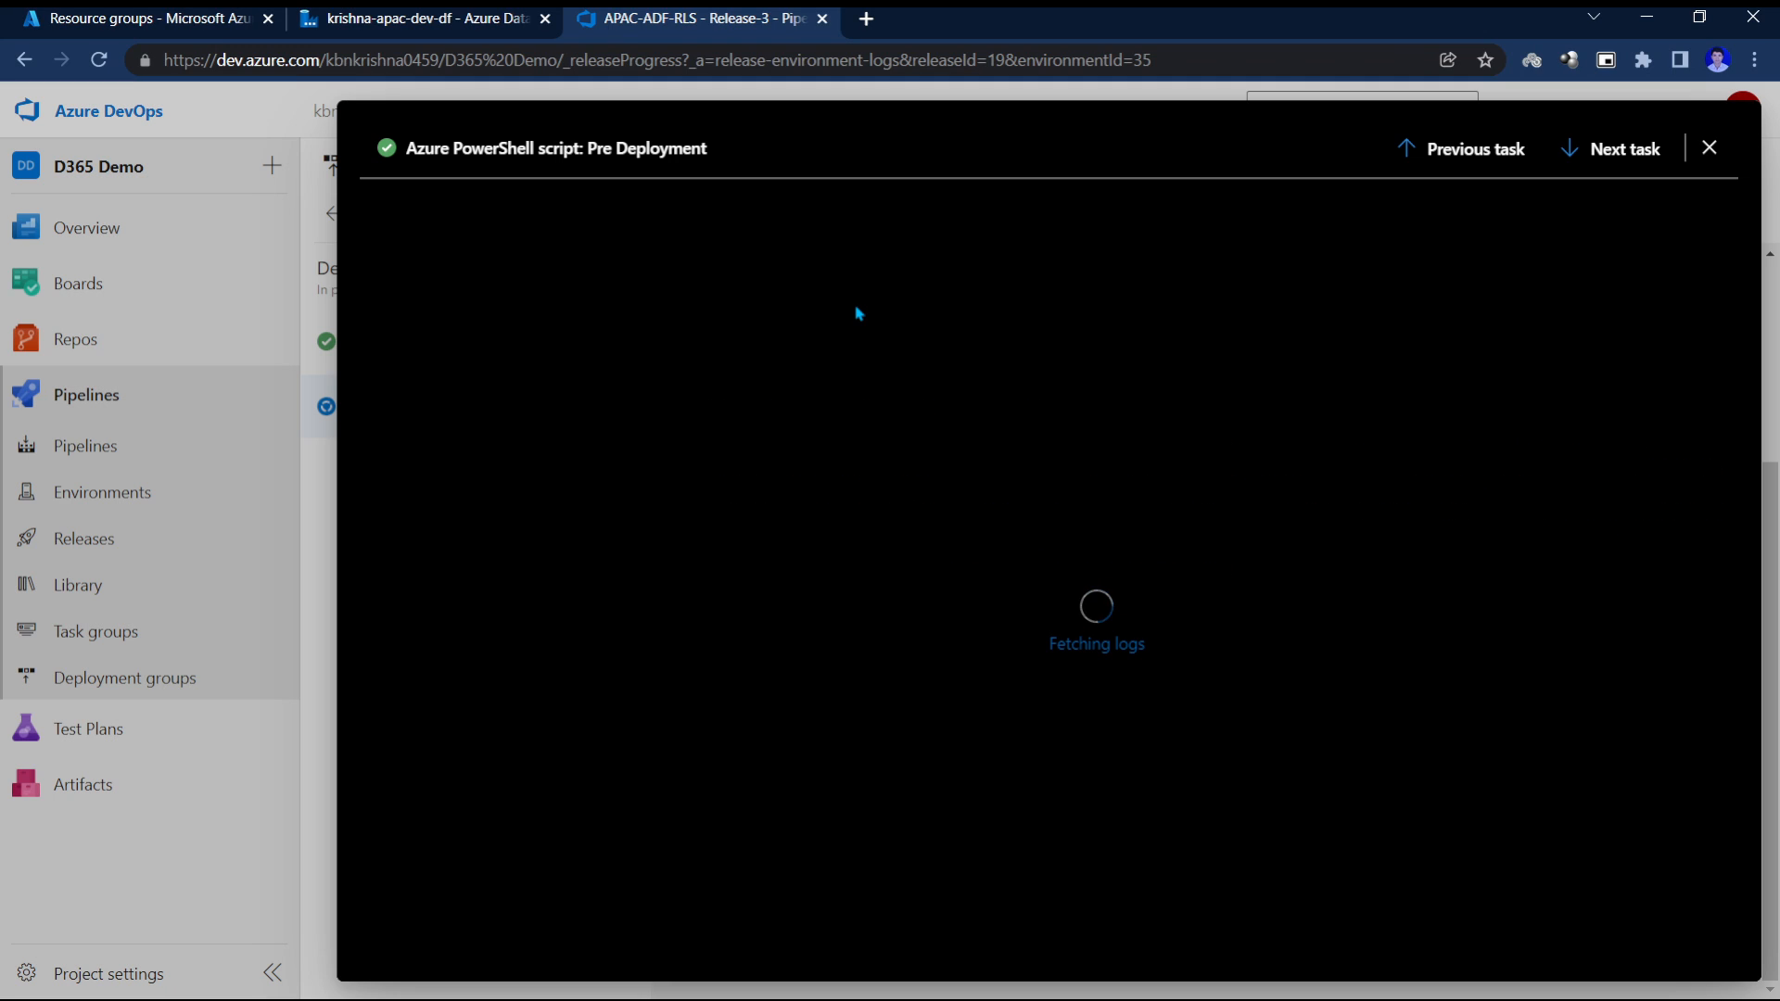
{"action": "left_click", "coordinate": [1709, 150]}
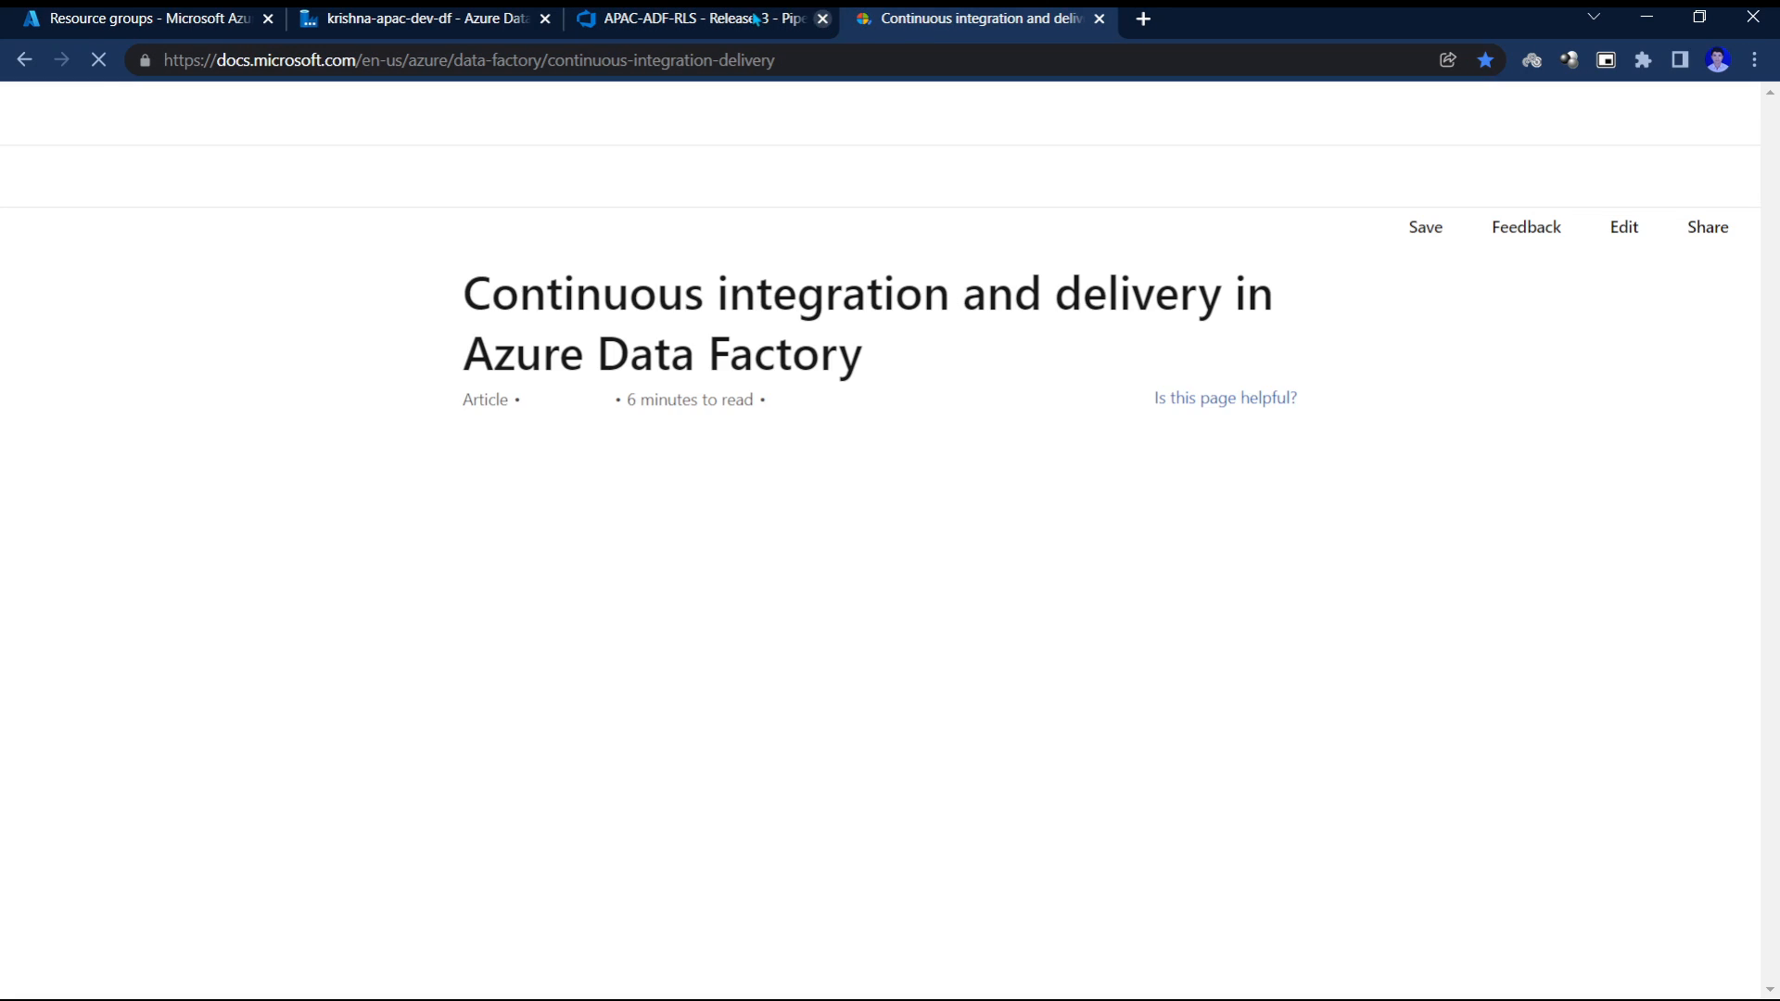
Review the APAC PROD Agent job results in Azure DevOps, and close the Data Factory Studio page of the APAC development factory.
{"action": "left_click", "coordinate": [763, 15]}
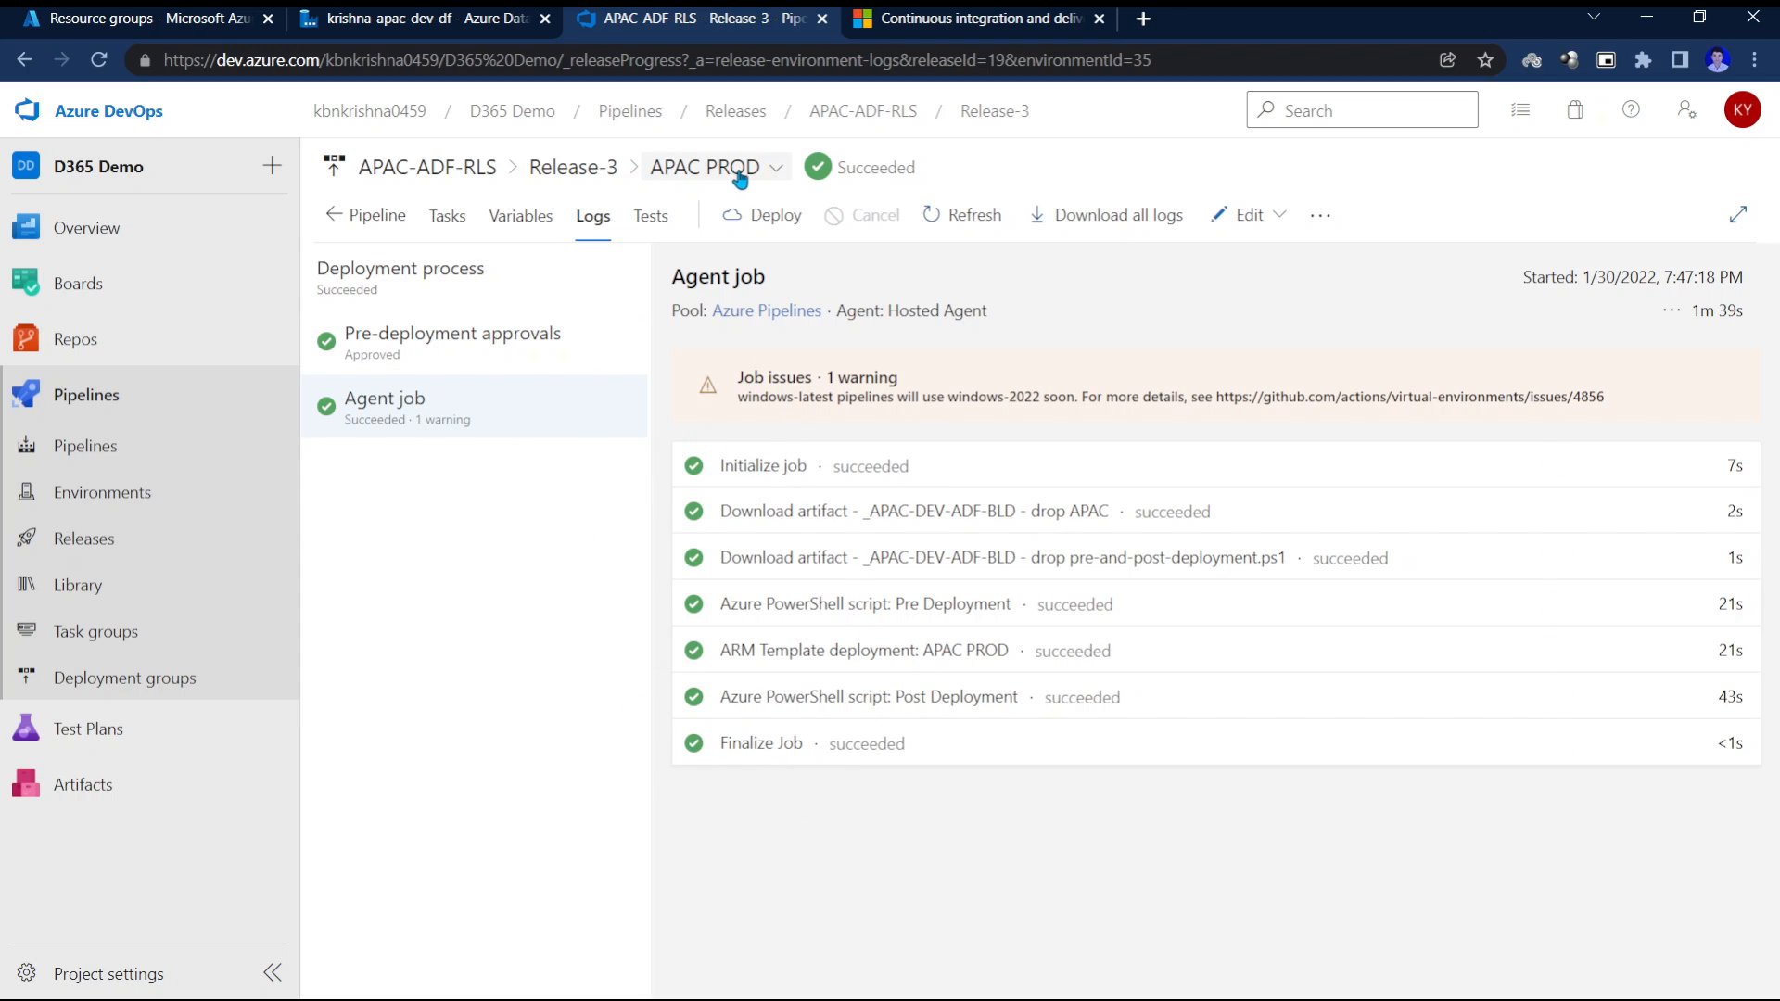
{"action": "left_click", "coordinate": [428, 16]}
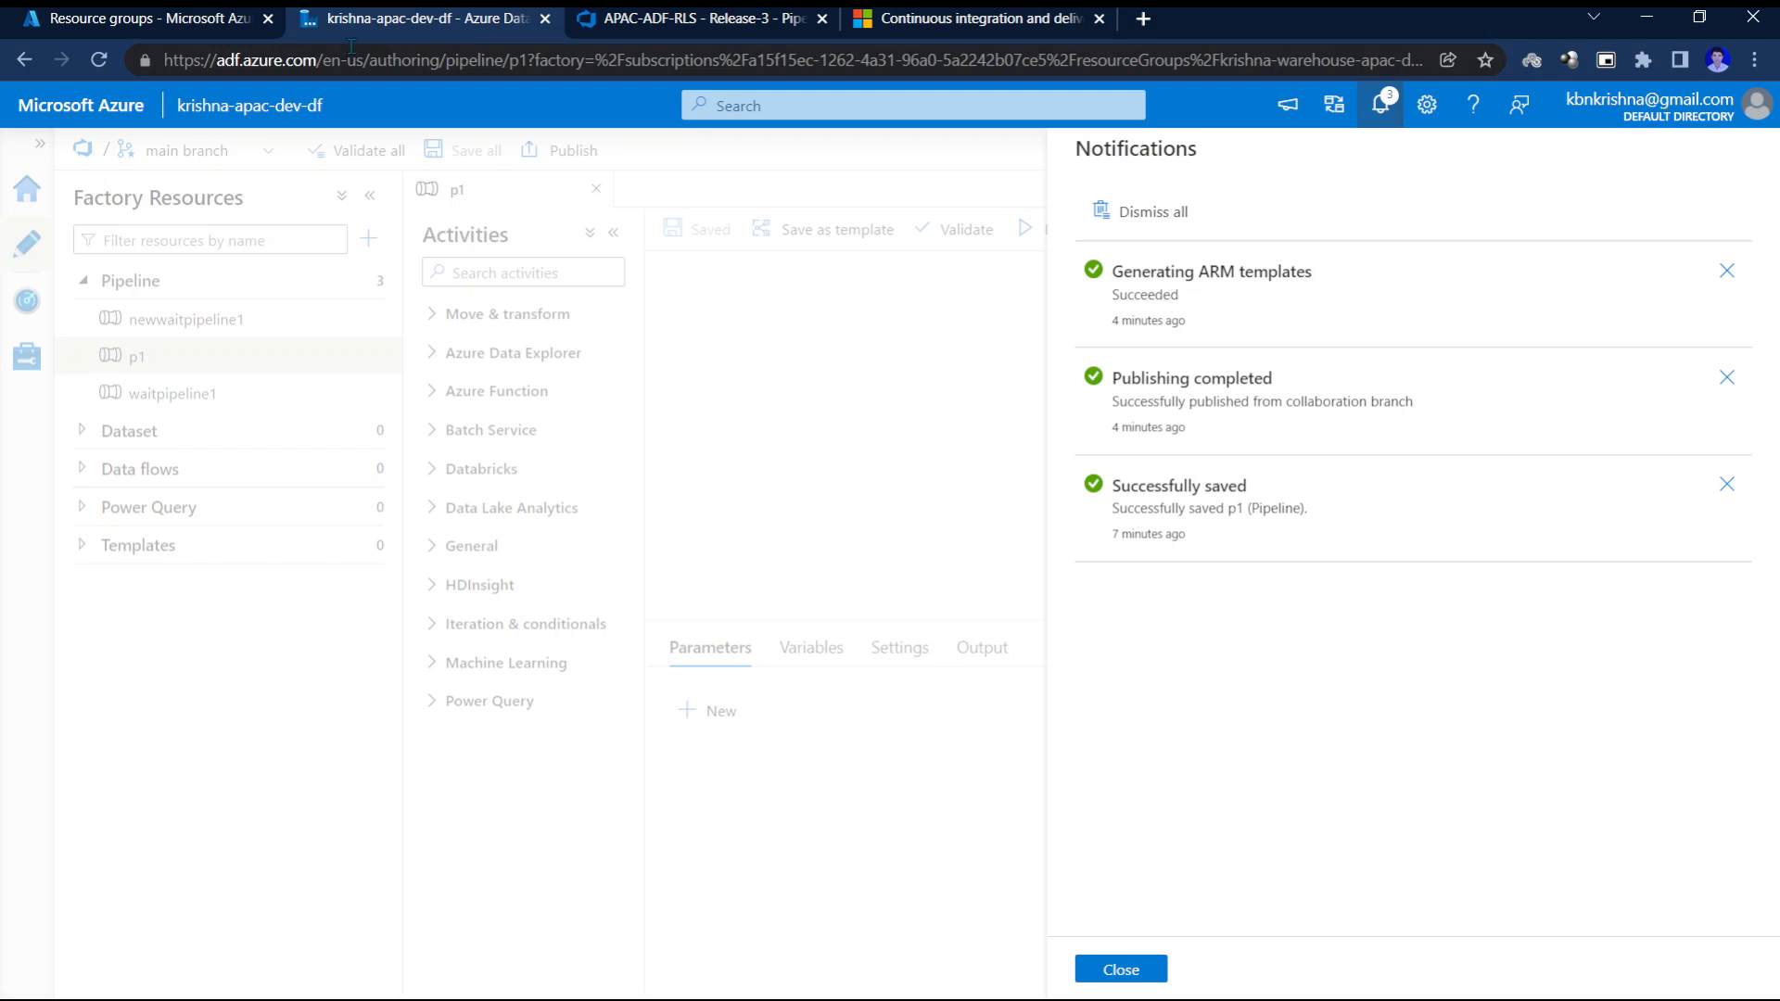
{"action": "left_click", "coordinate": [545, 19]}
In the Azure portal, open the APAC production resource group and launch Data Factory Studio for its production data factory.
{"action": "left_click", "coordinate": [148, 19]}
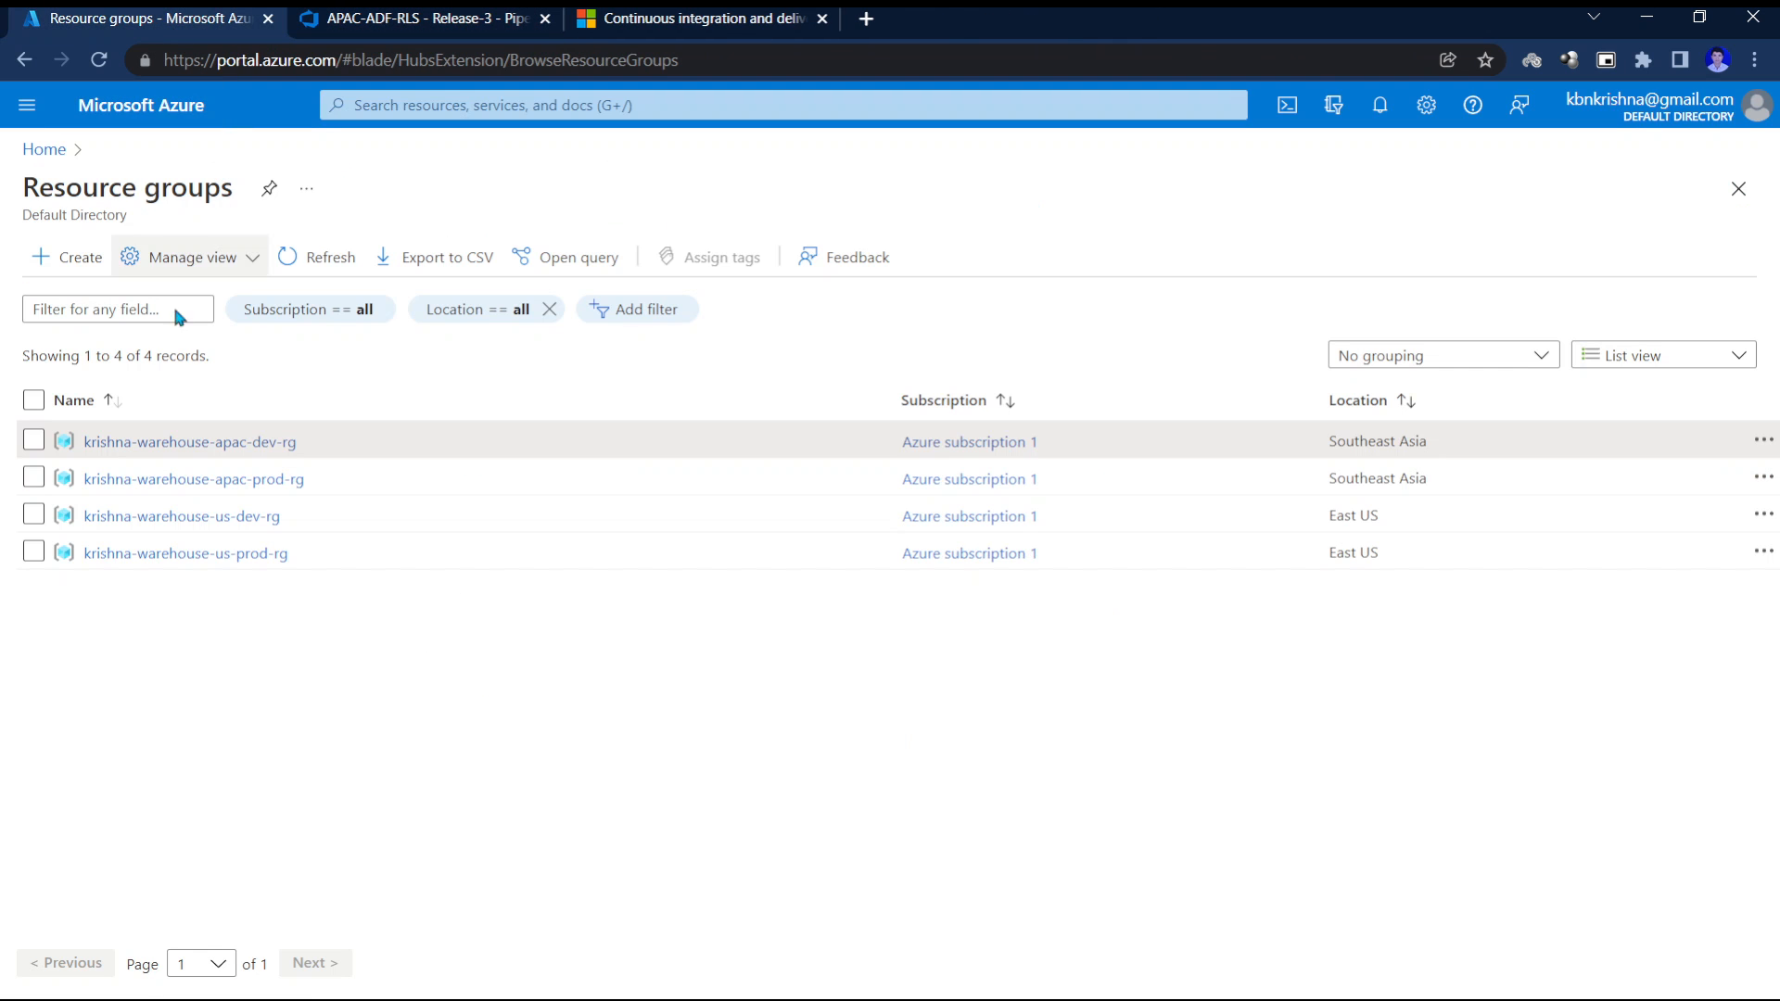
{"action": "mouse_move", "coordinate": [167, 446]}
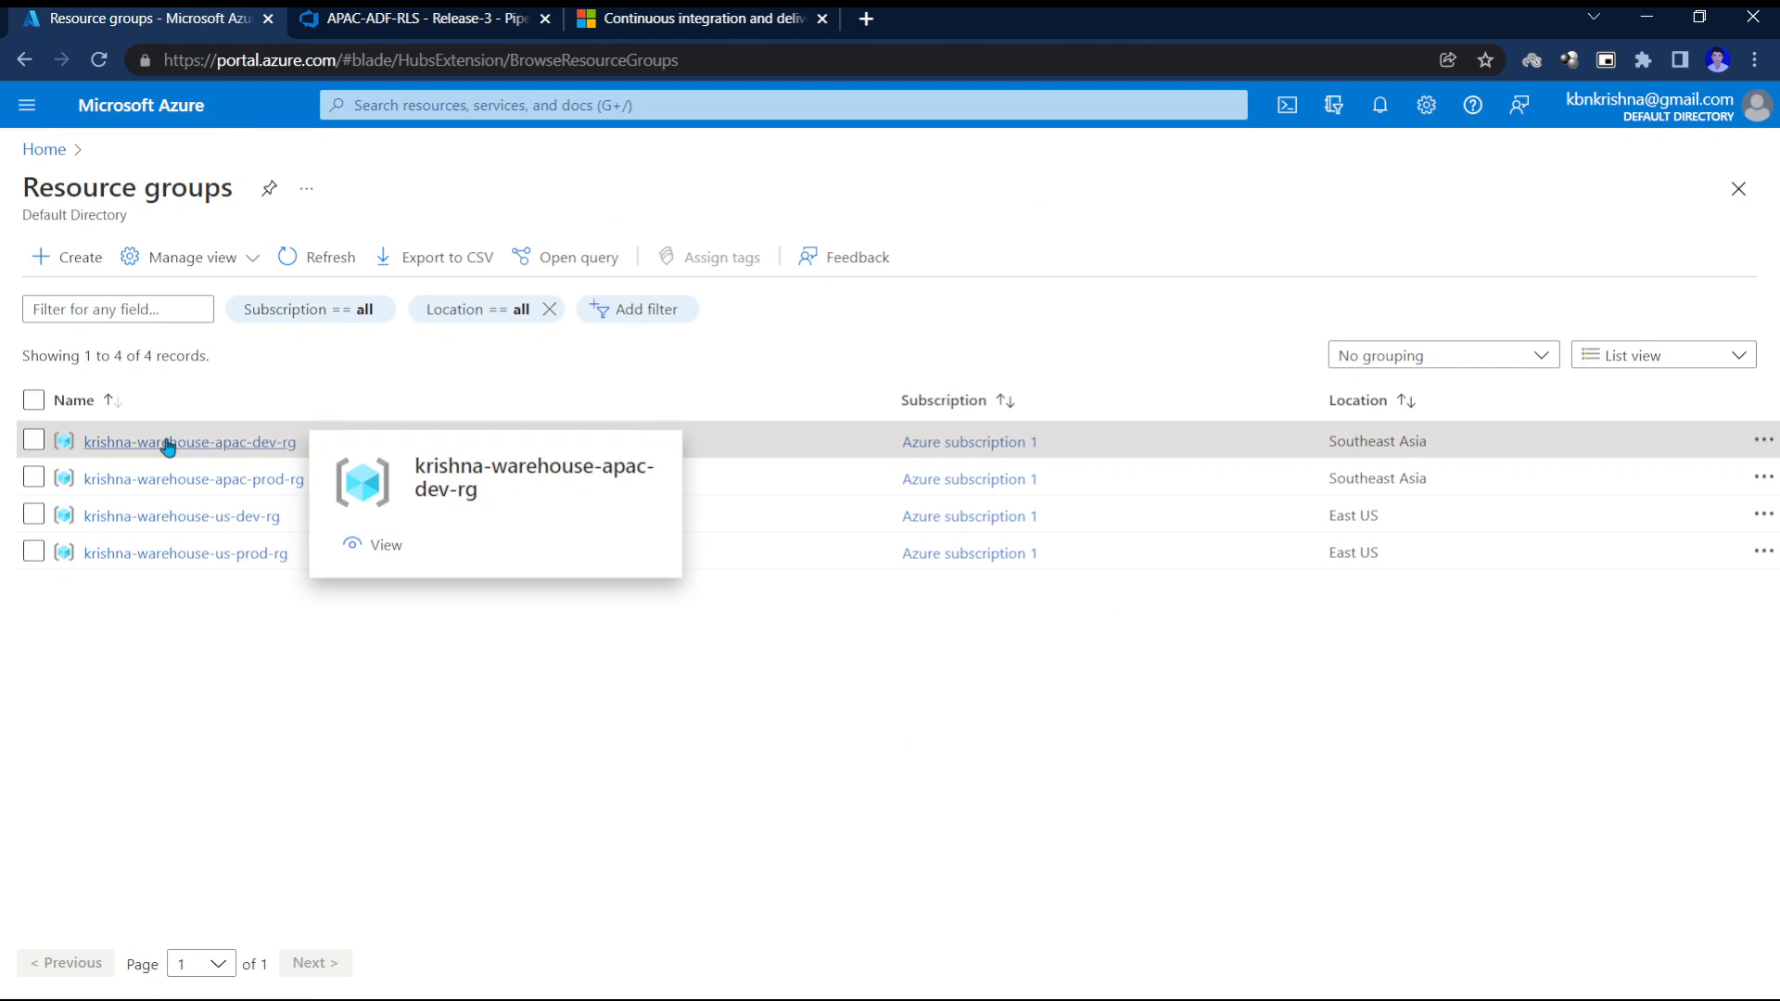
{"action": "left_click", "coordinate": [164, 484]}
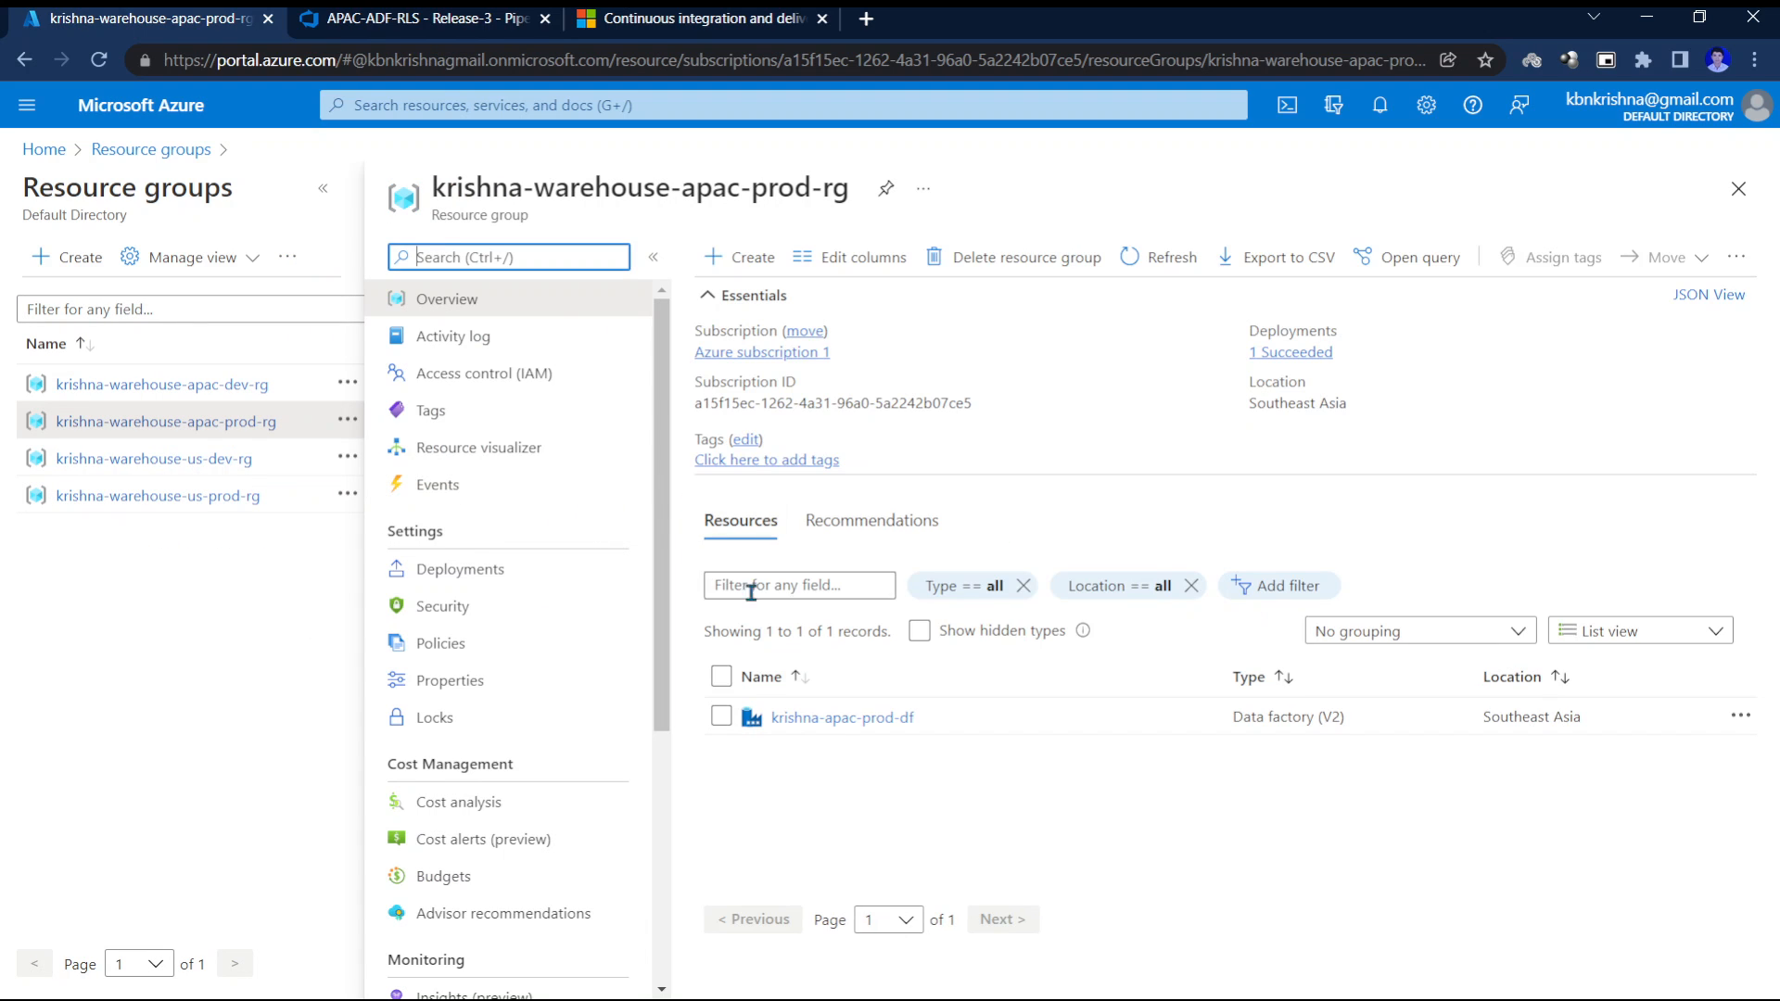
{"action": "left_click", "coordinate": [821, 721]}
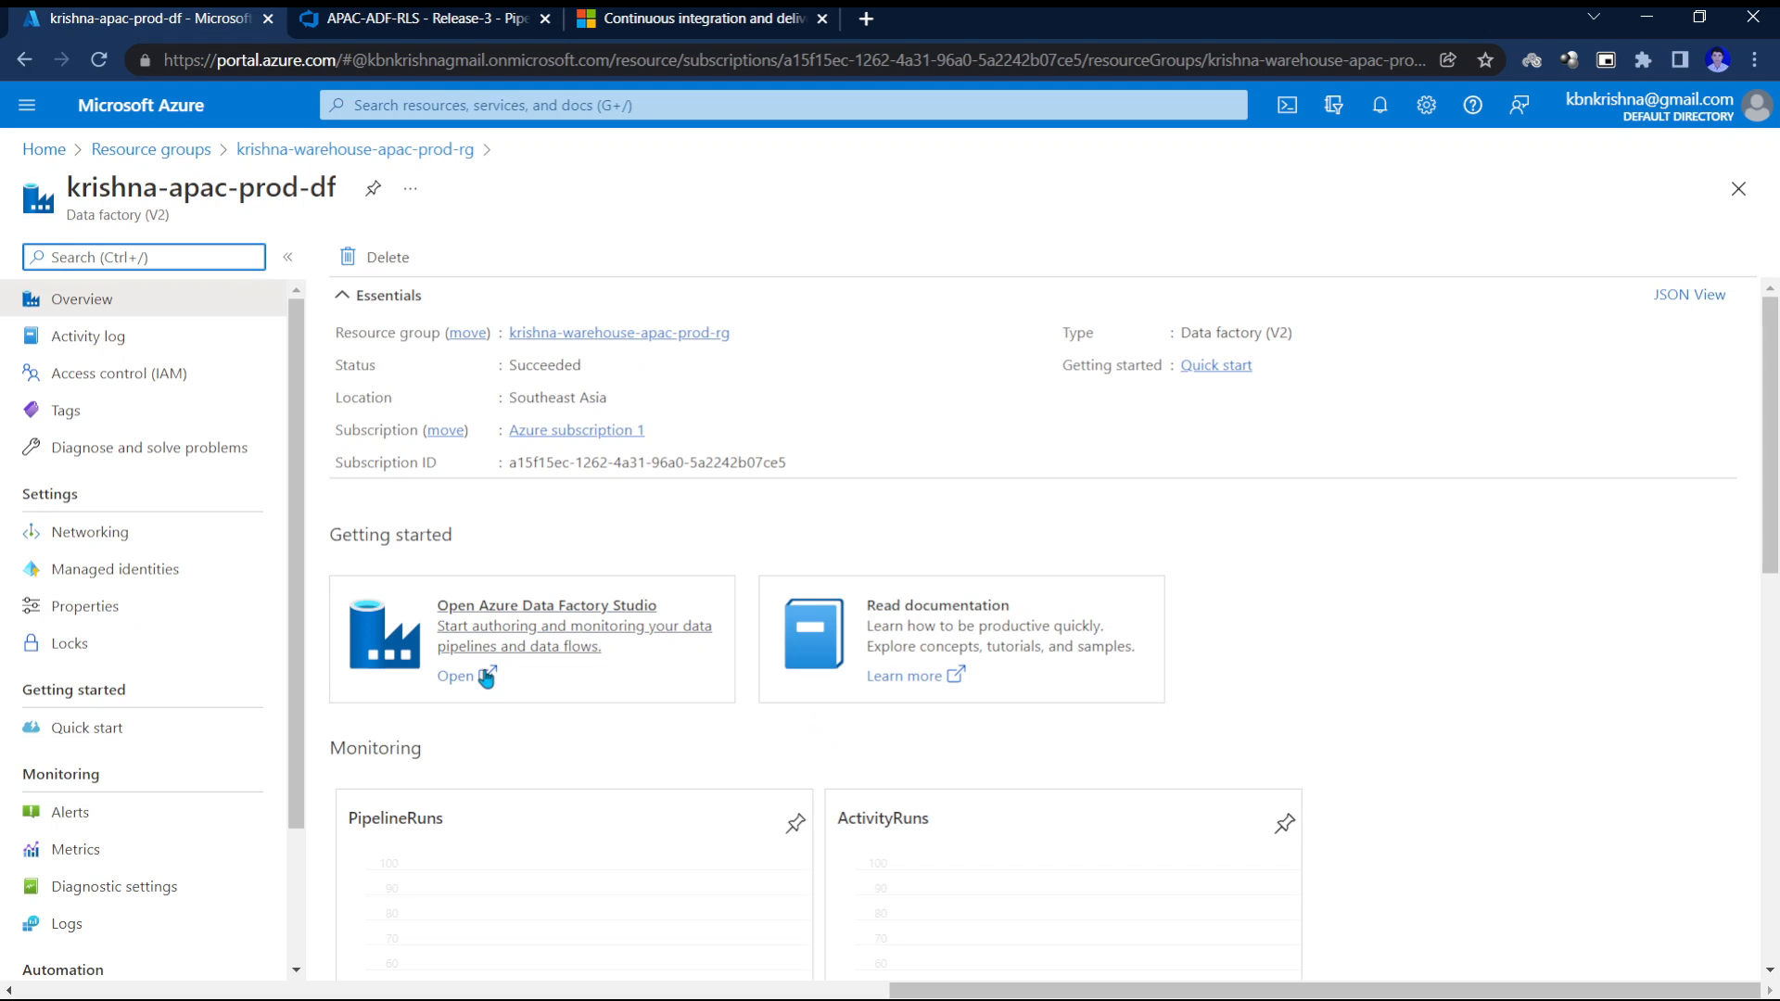
{"action": "left_click", "coordinate": [486, 677]}
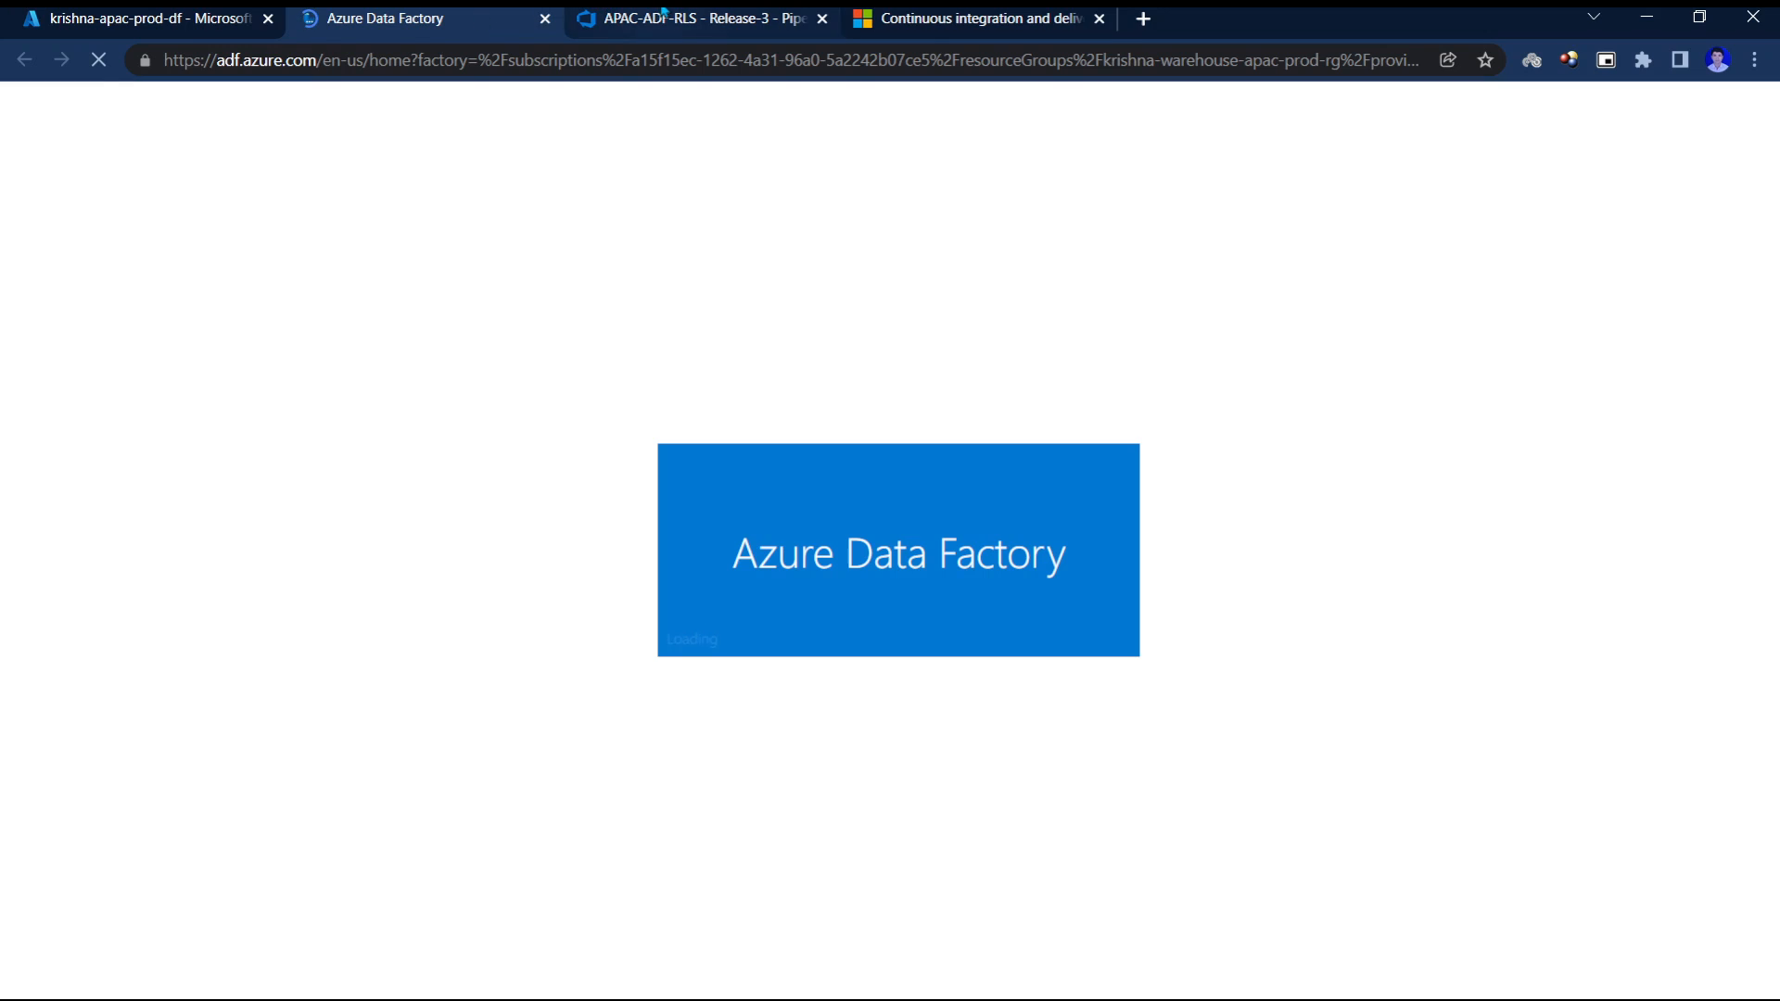
In the Microsoft Docs CI/CD article, open "Sample pre- and post-deployment script" and examine its PowerShell code.
{"action": "left_click", "coordinate": [678, 20]}
{"action": "left_click", "coordinate": [934, 18]}
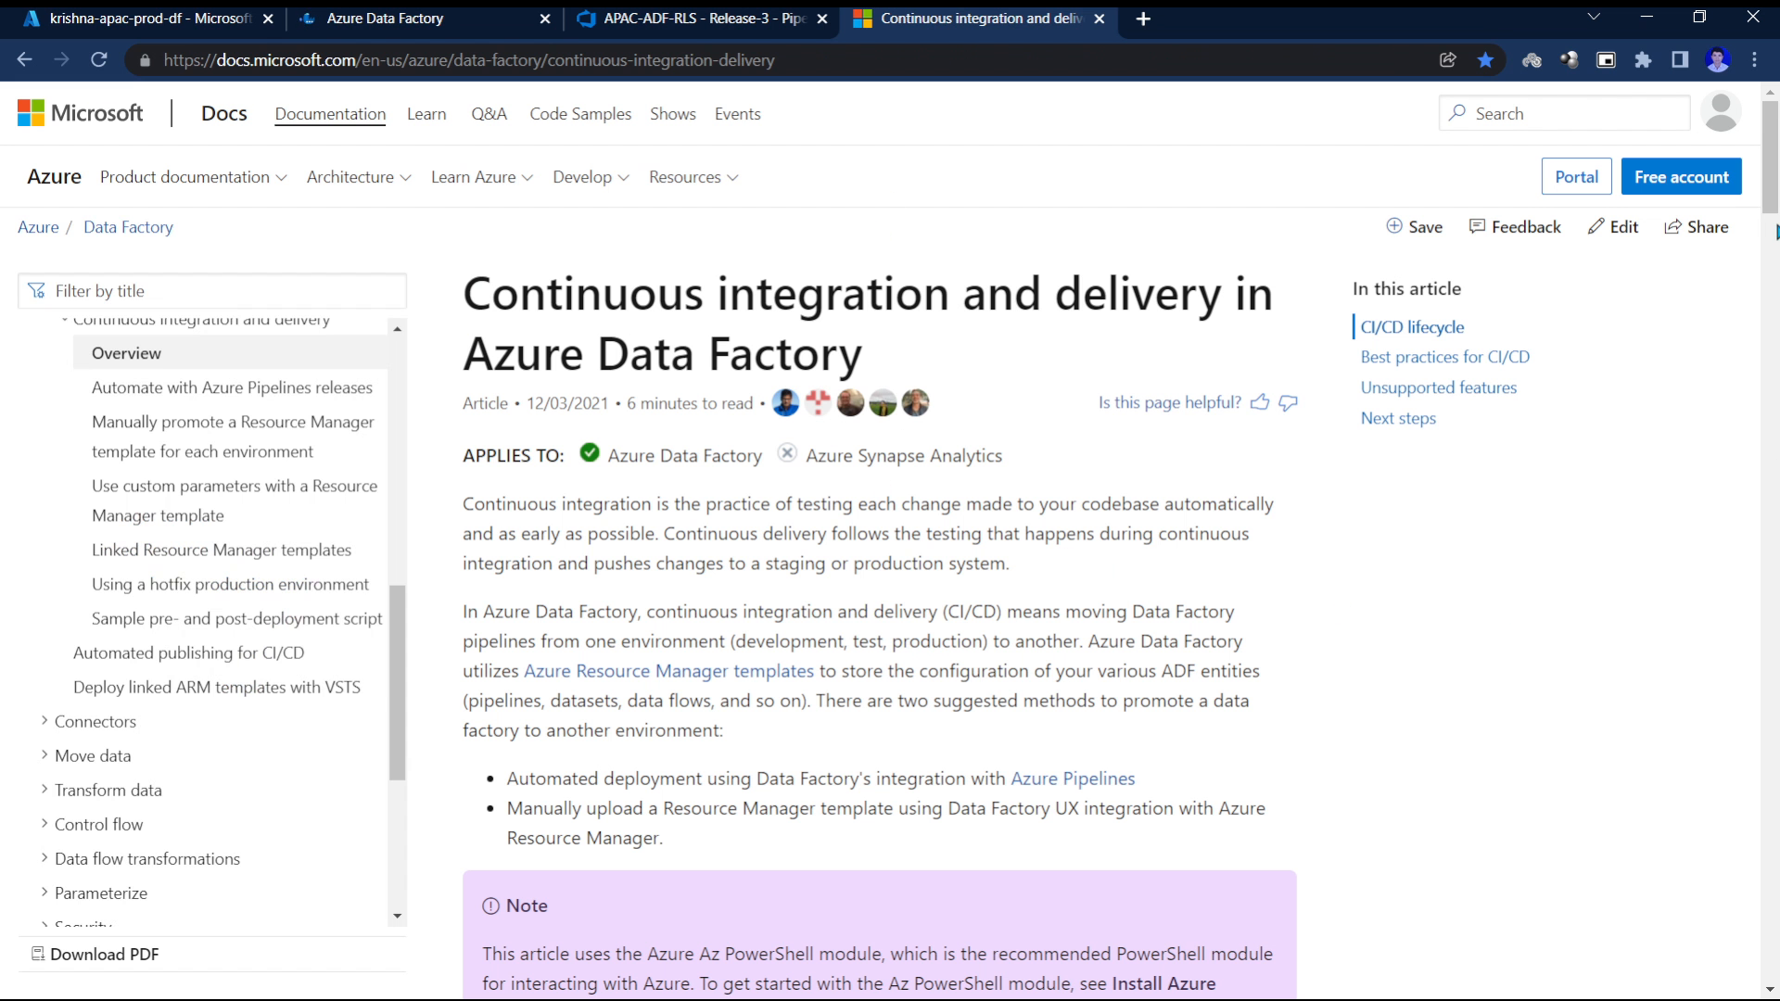
{"action": "left_click_drag", "start_coordinate": [1774, 231], "coordinate": [1773, 865]}
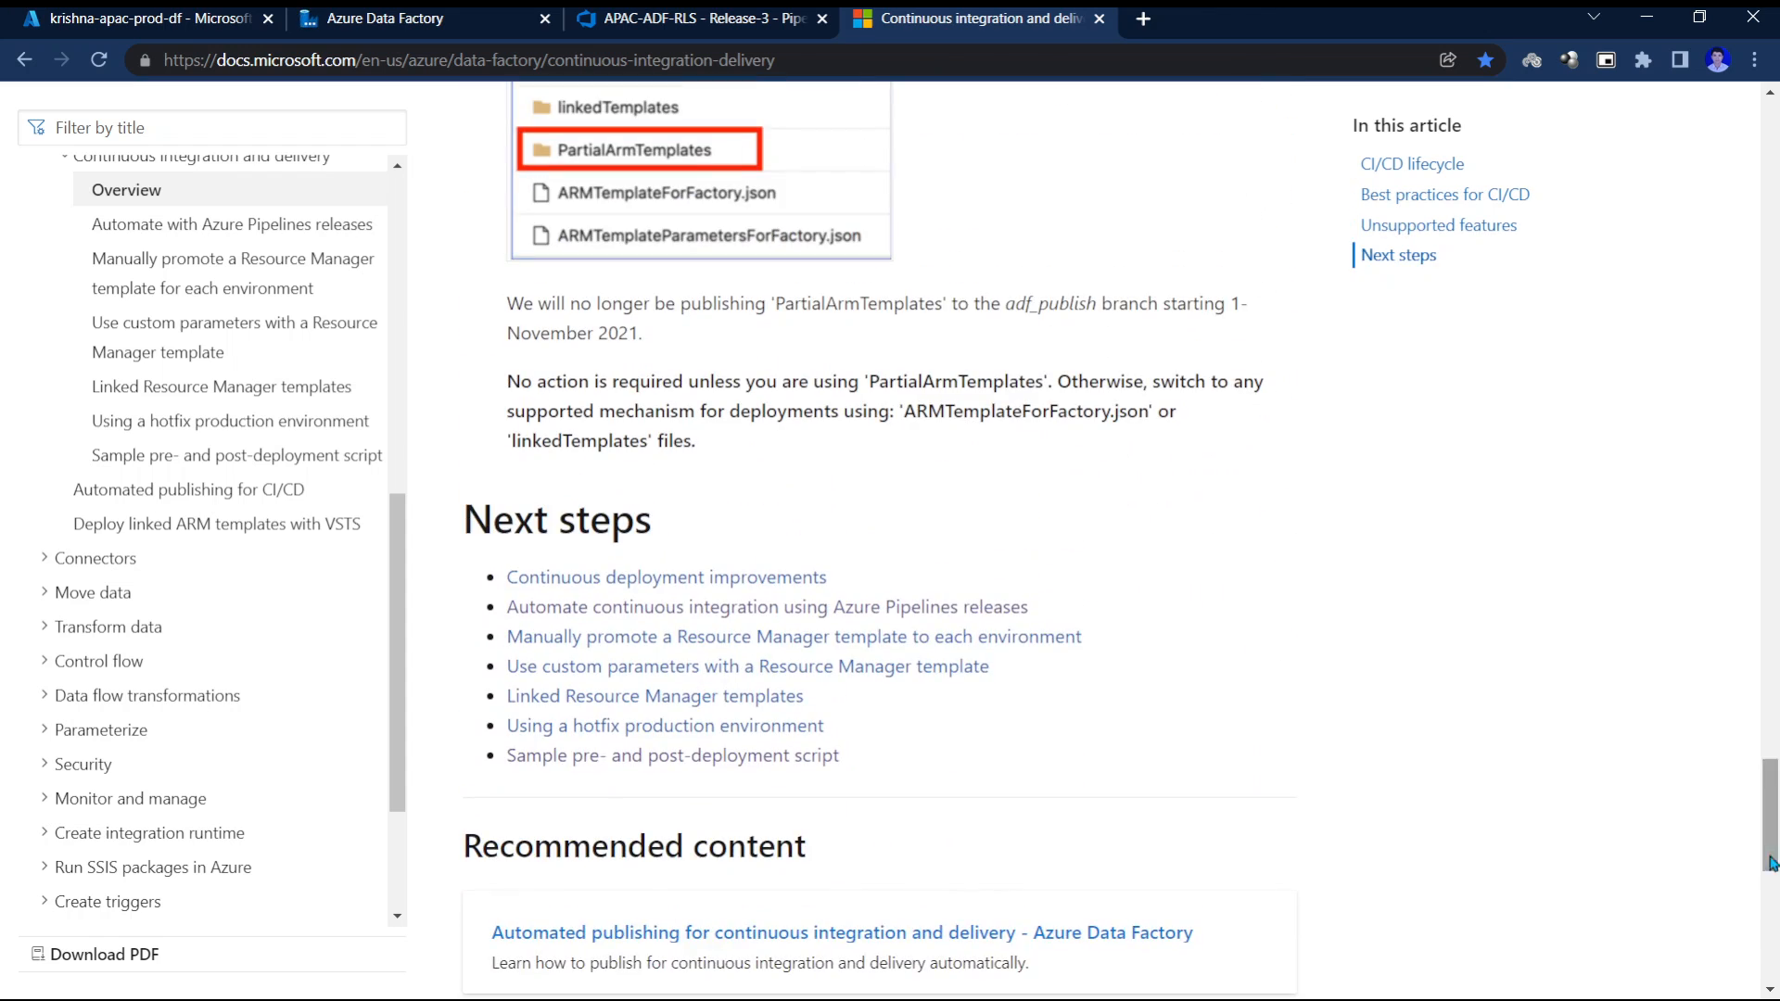
{"action": "left_click", "coordinate": [680, 758]}
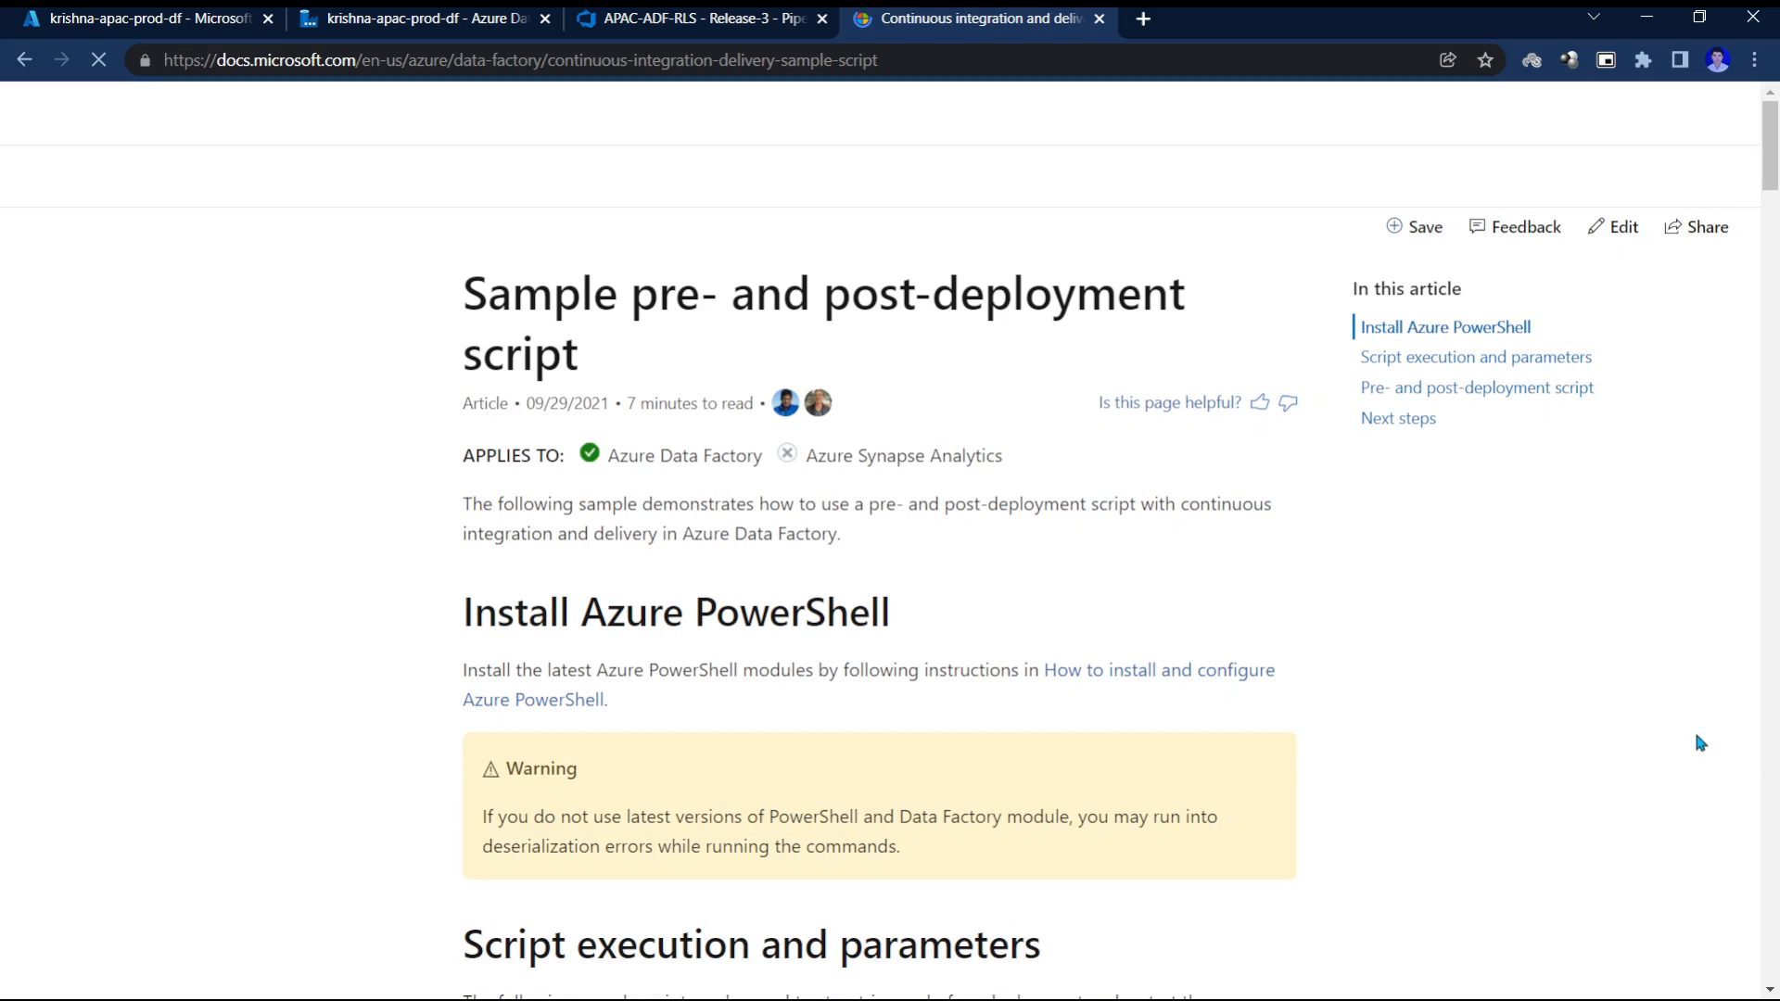
{"action": "left_click_drag", "start_coordinate": [1771, 175], "coordinate": [1775, 527]}
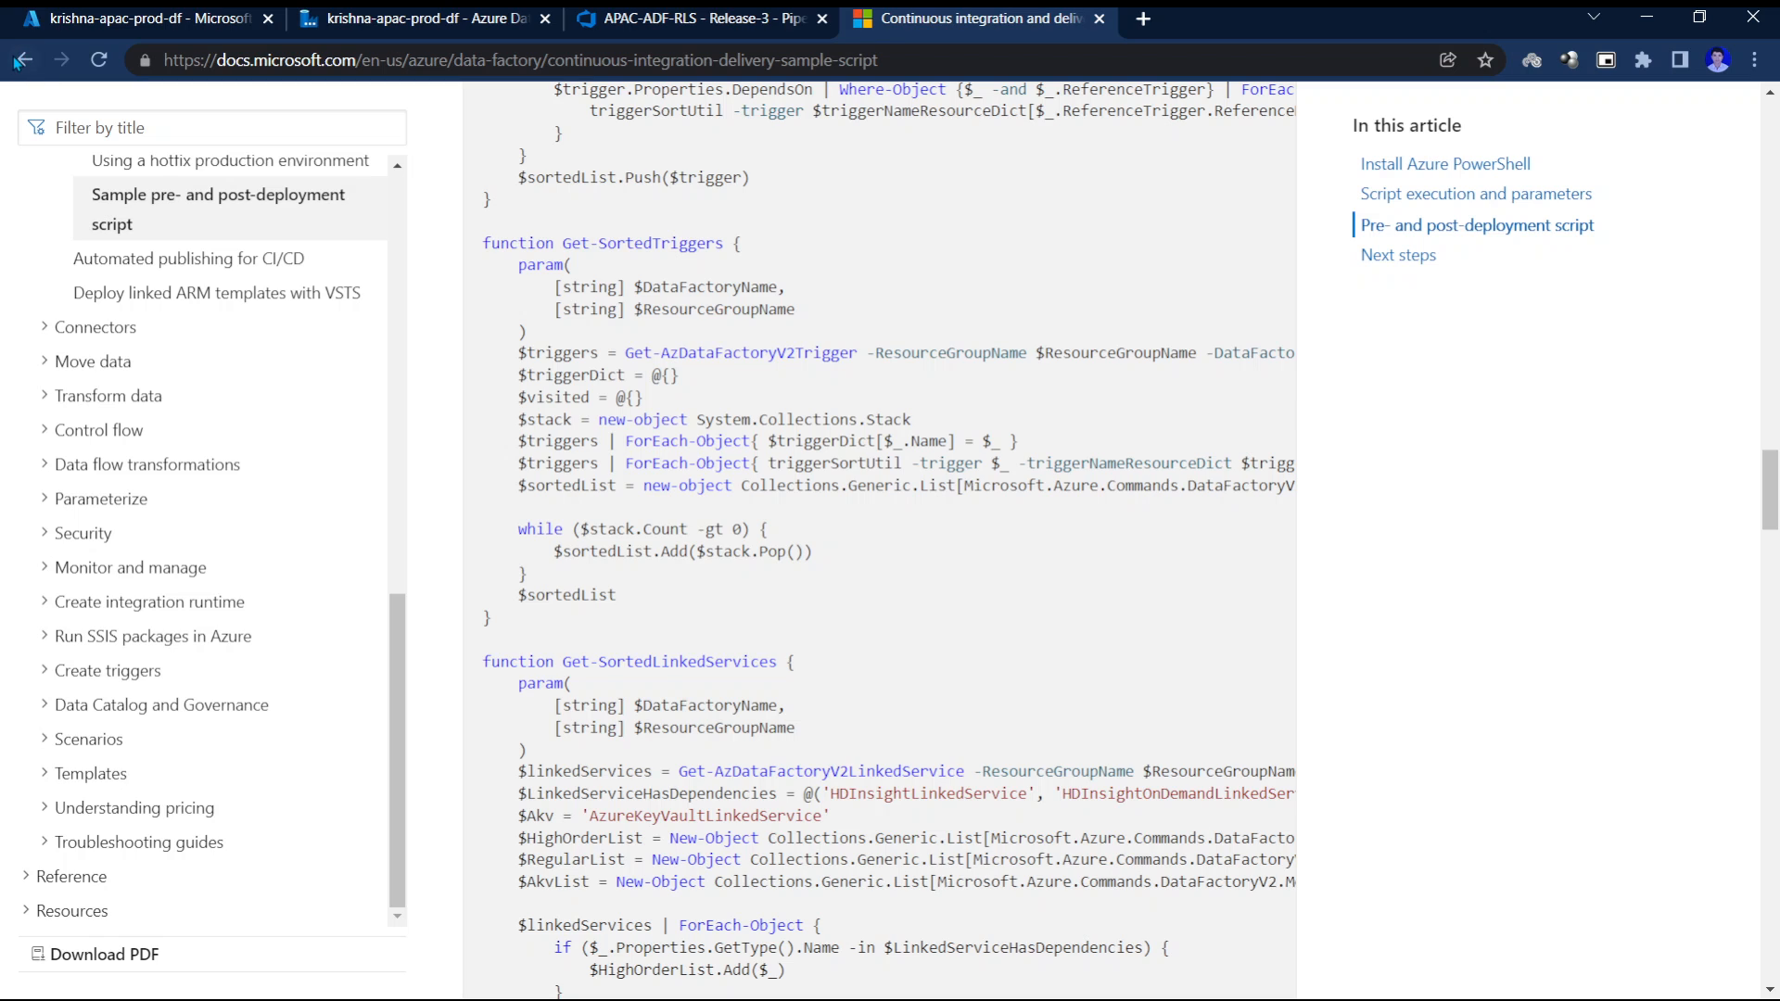
Return to Data Factory Studio for the APAC production factory and open the deployed pipeline p1 in its authoring view.
{"action": "left_click", "coordinate": [649, 18]}
{"action": "key", "text": "ctrl+shift+Tab"}
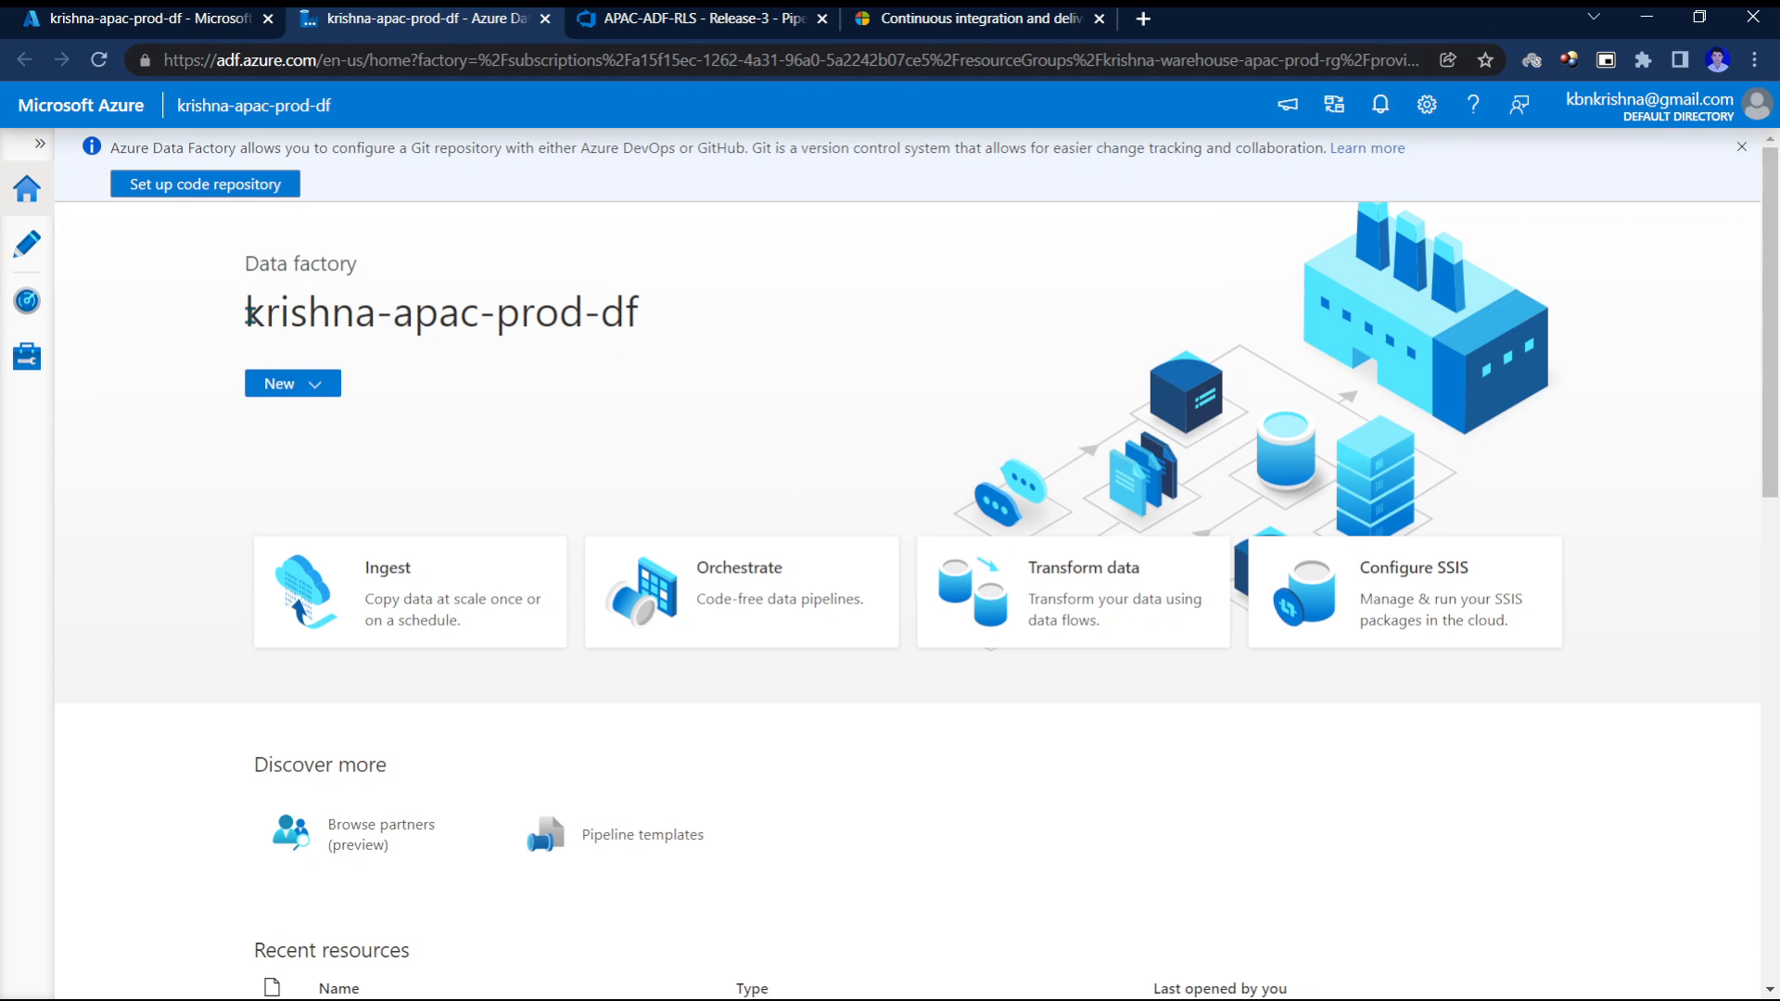
{"action": "left_click_drag", "start_coordinate": [394, 315], "coordinate": [634, 312]}
{"action": "left_click", "coordinate": [50, 256]}
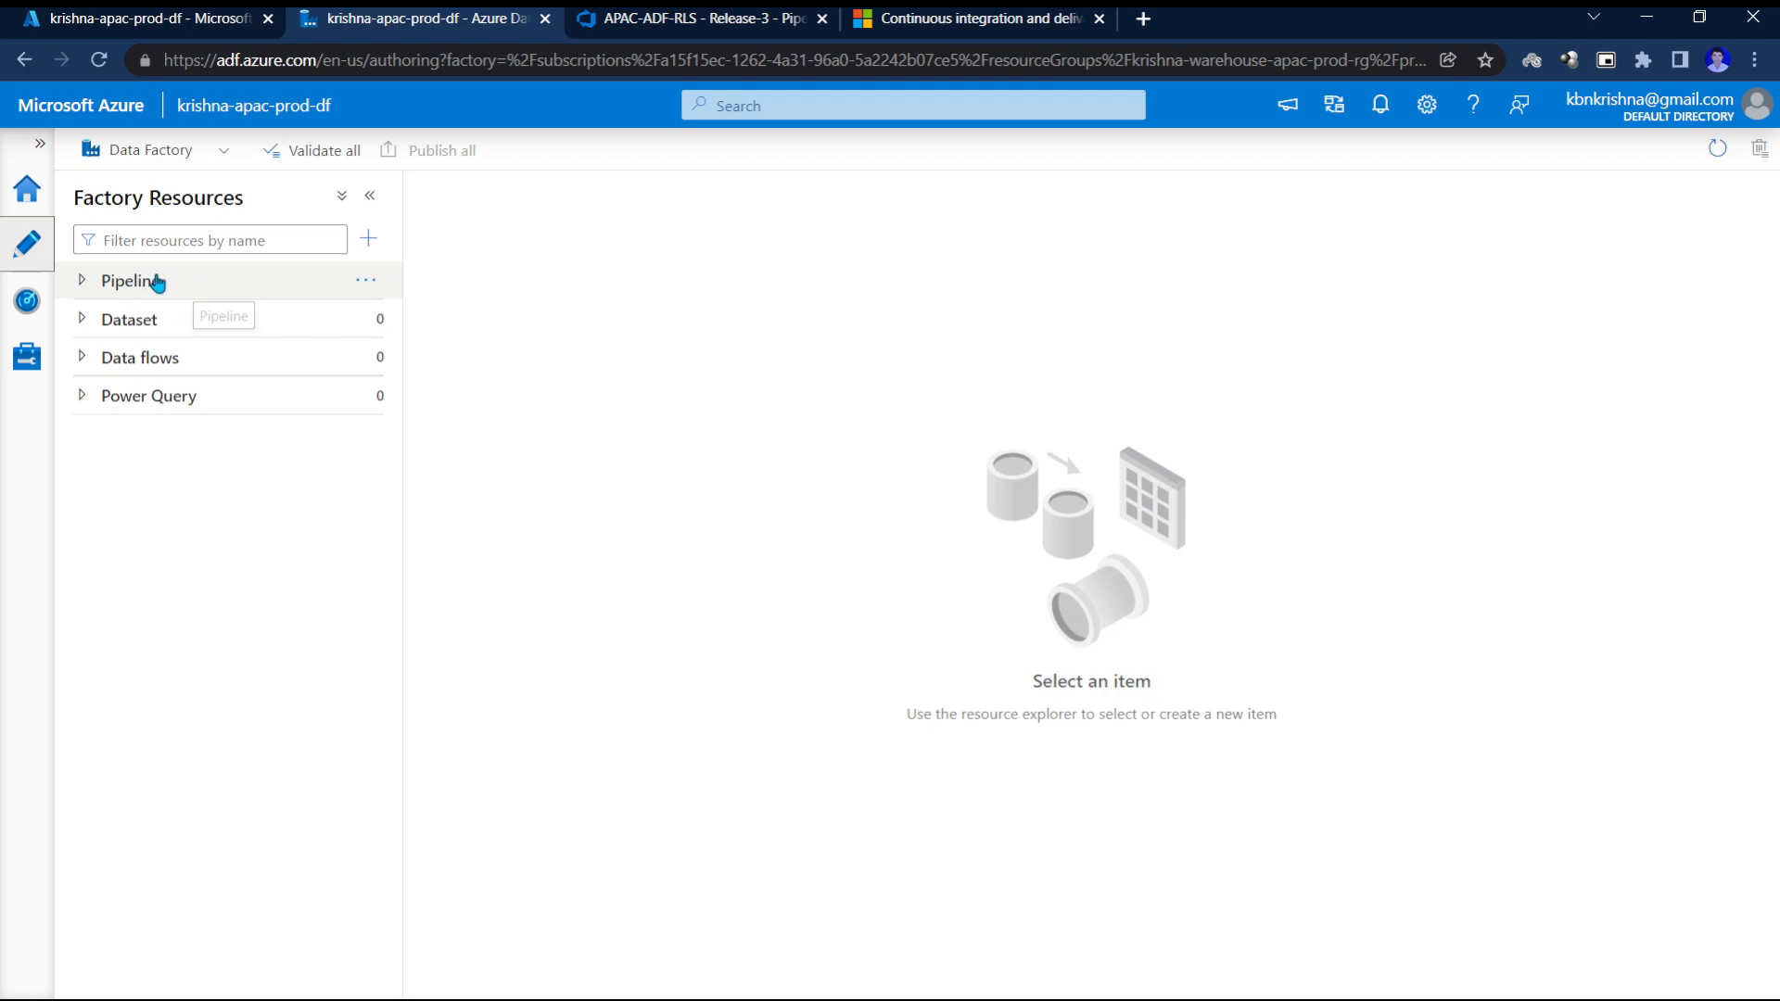
{"action": "left_click", "coordinate": [82, 281]}
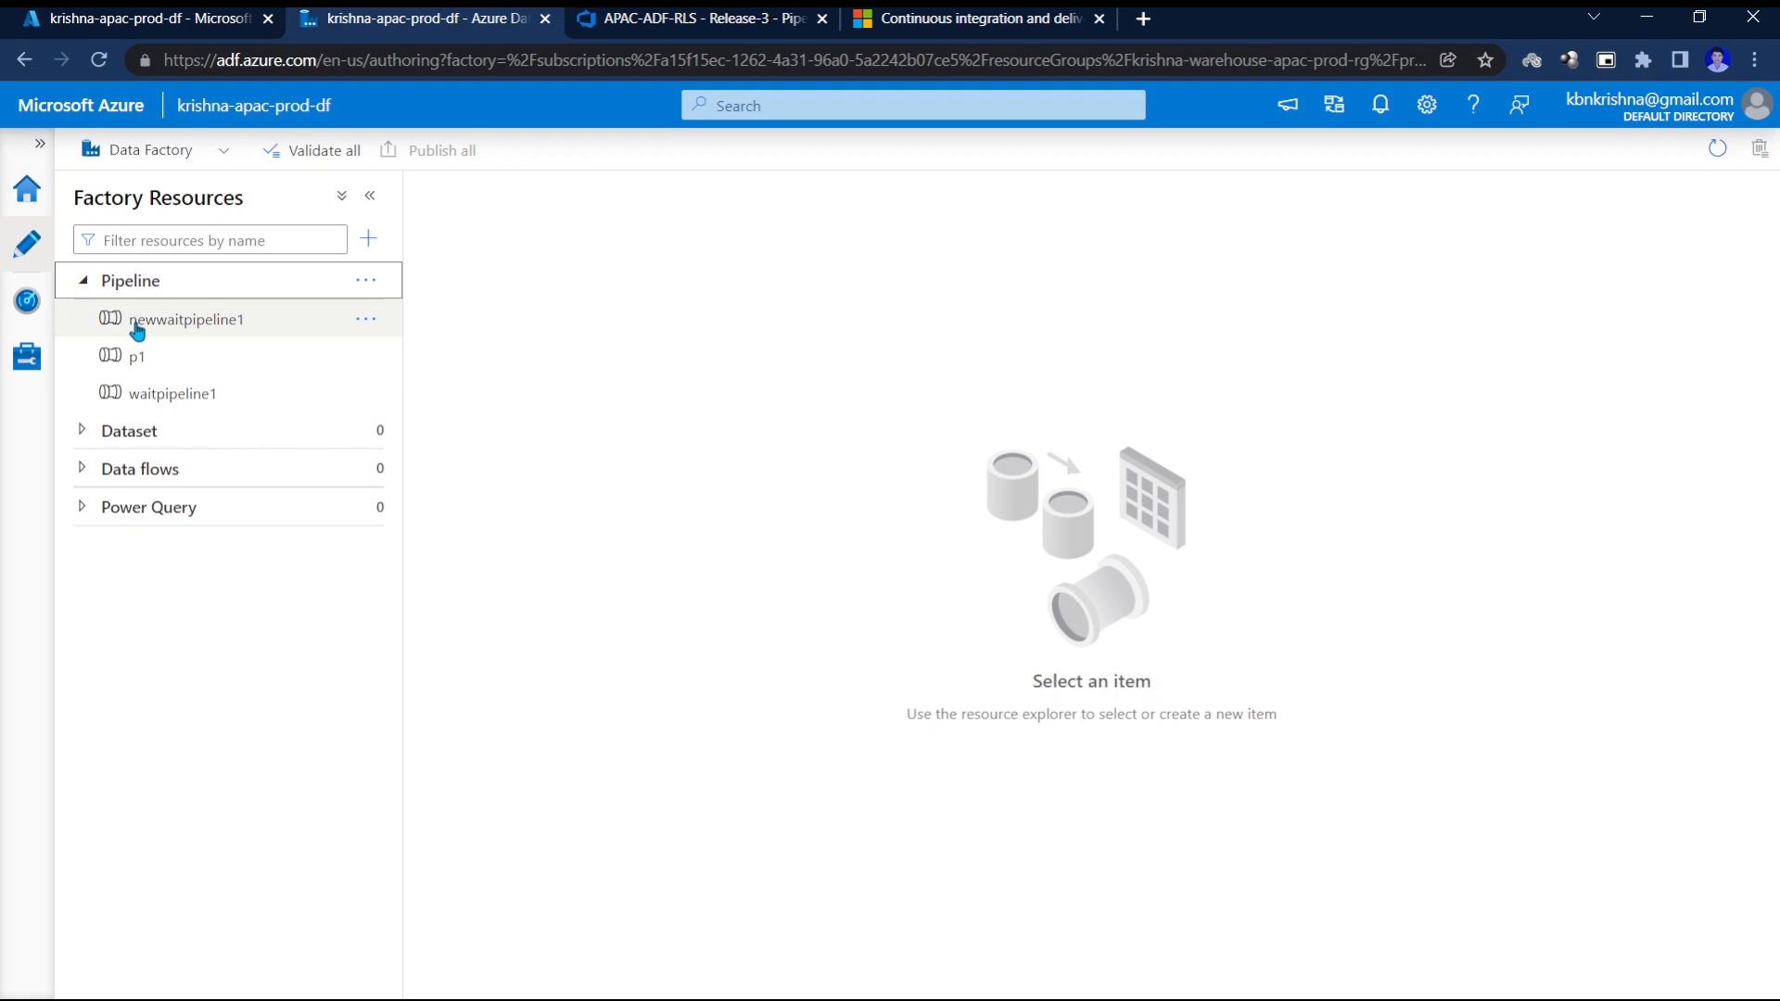
{"action": "left_click", "coordinate": [135, 360]}
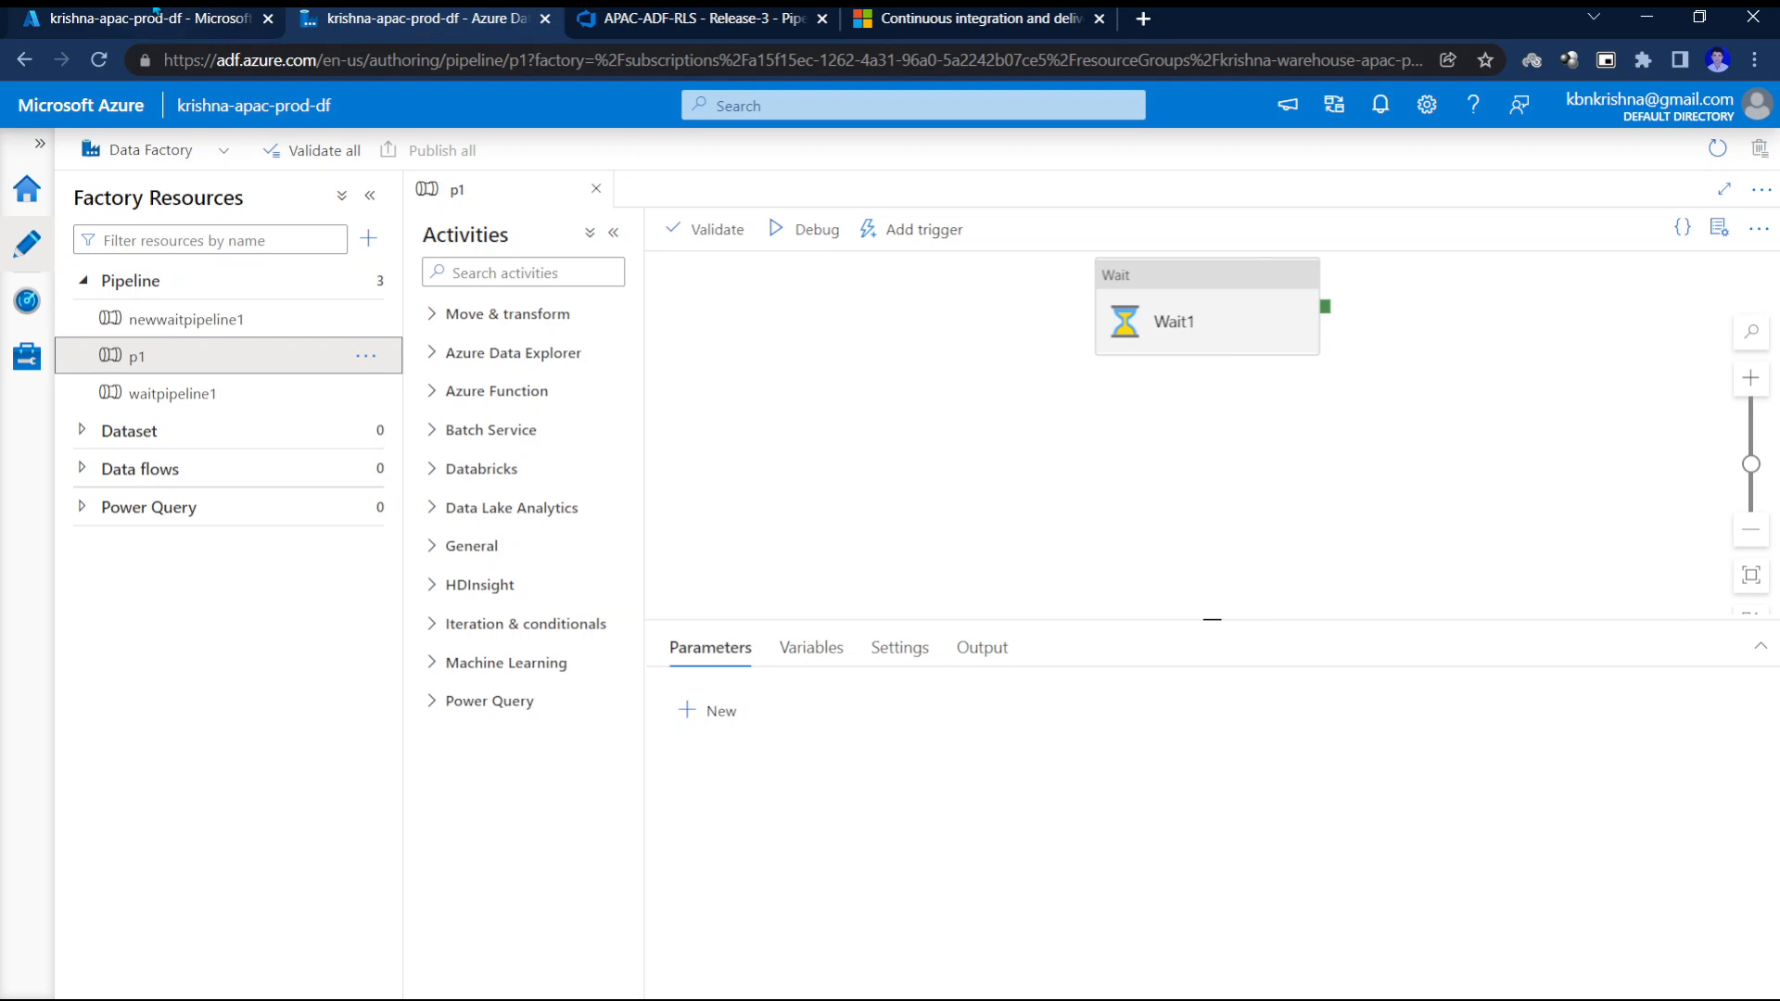
Compare pipeline p1 in the production factory with the APAC PROD deployment results of Release-3 in Azure DevOps.
{"action": "left_click", "coordinate": [154, 13]}
{"action": "left_click", "coordinate": [385, 16]}
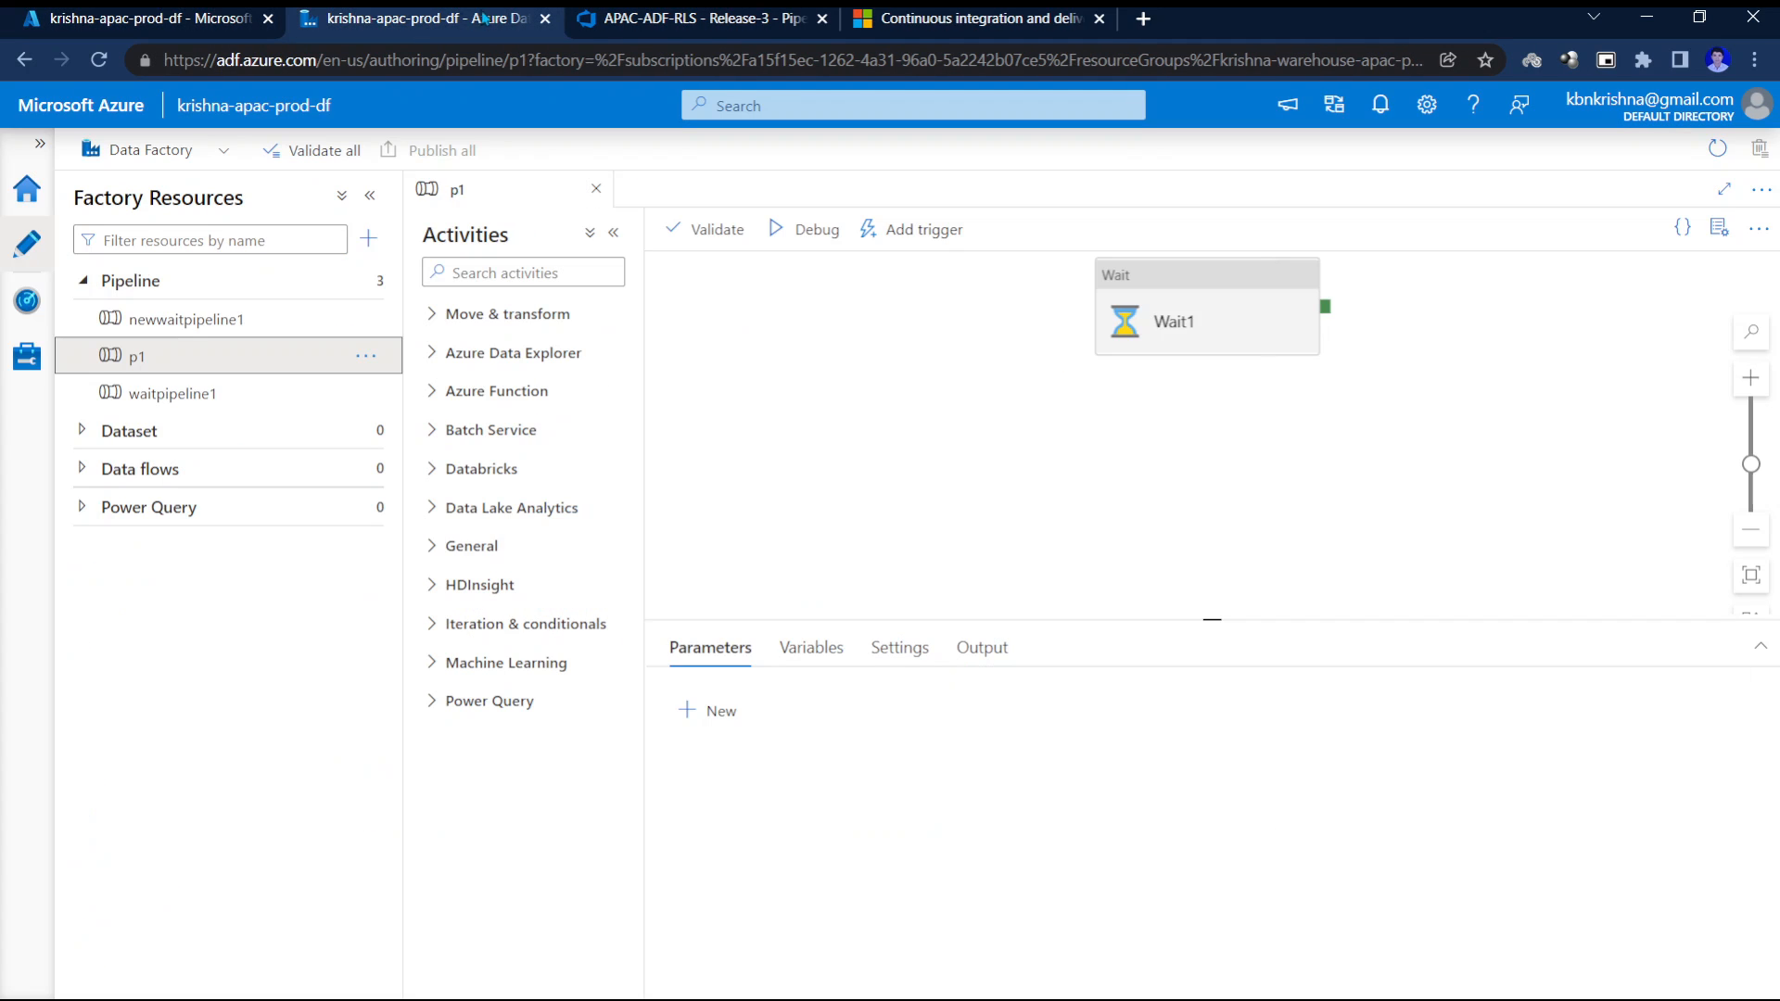
{"action": "left_click", "coordinate": [666, 17]}
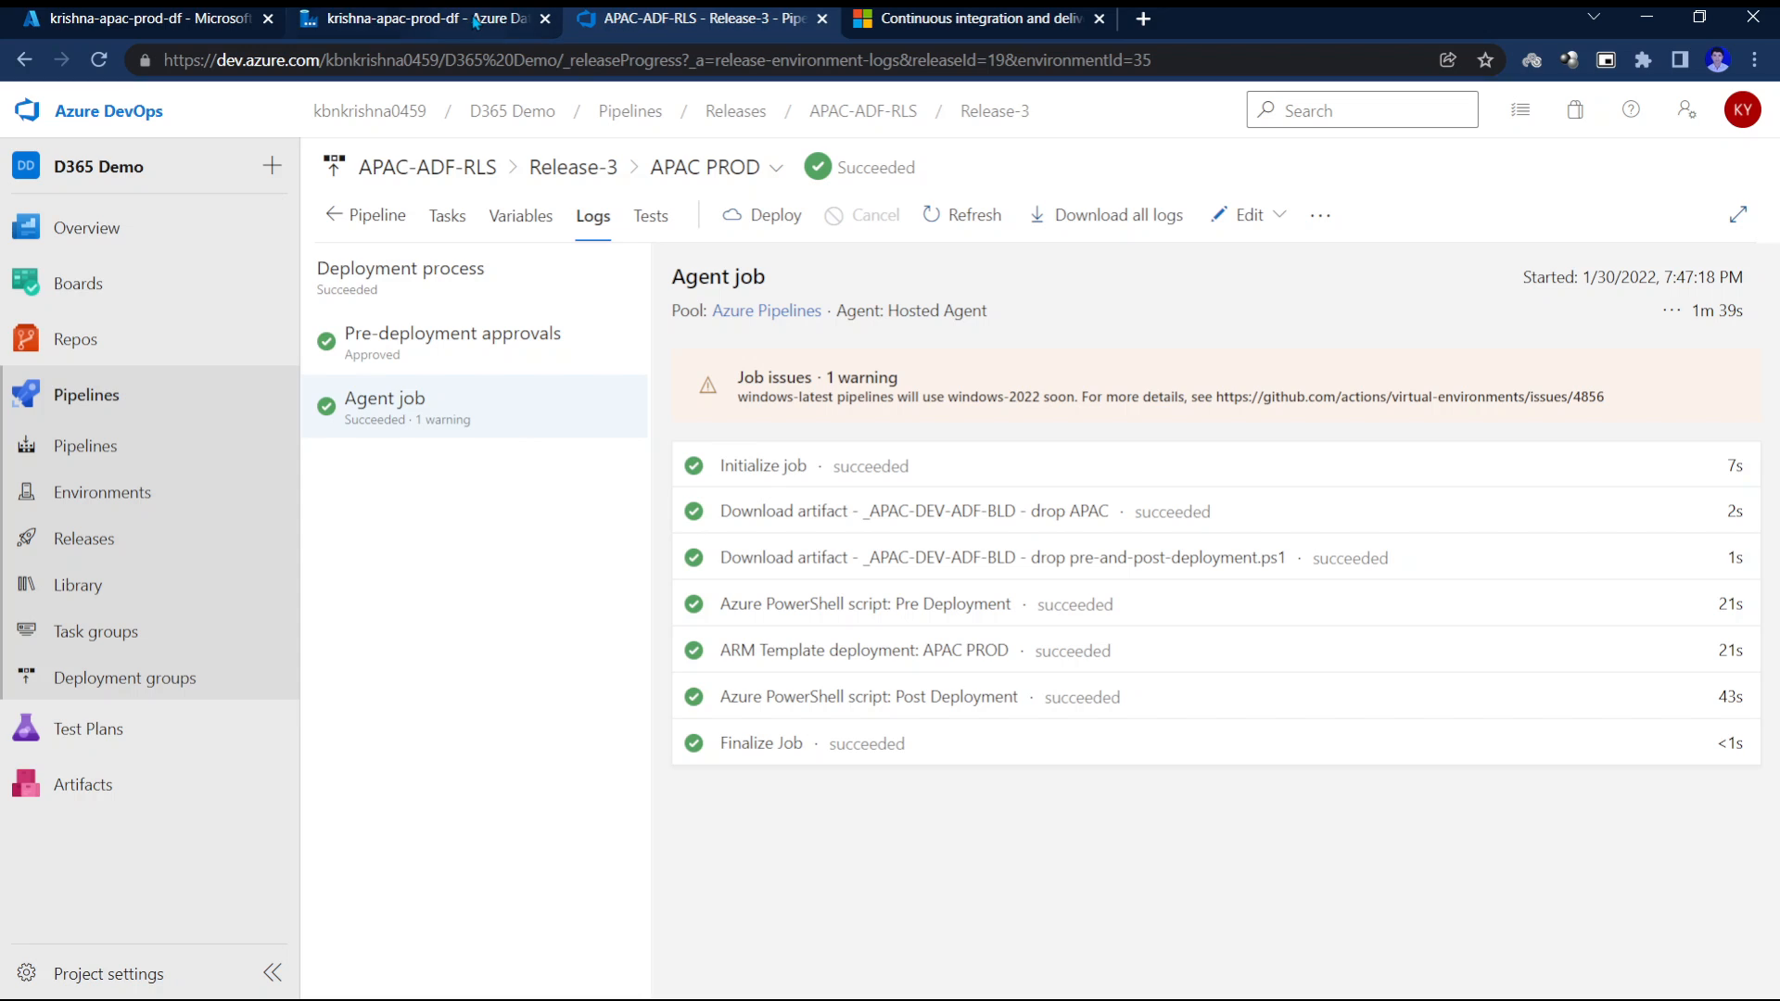
{"action": "left_click", "coordinate": [421, 16]}
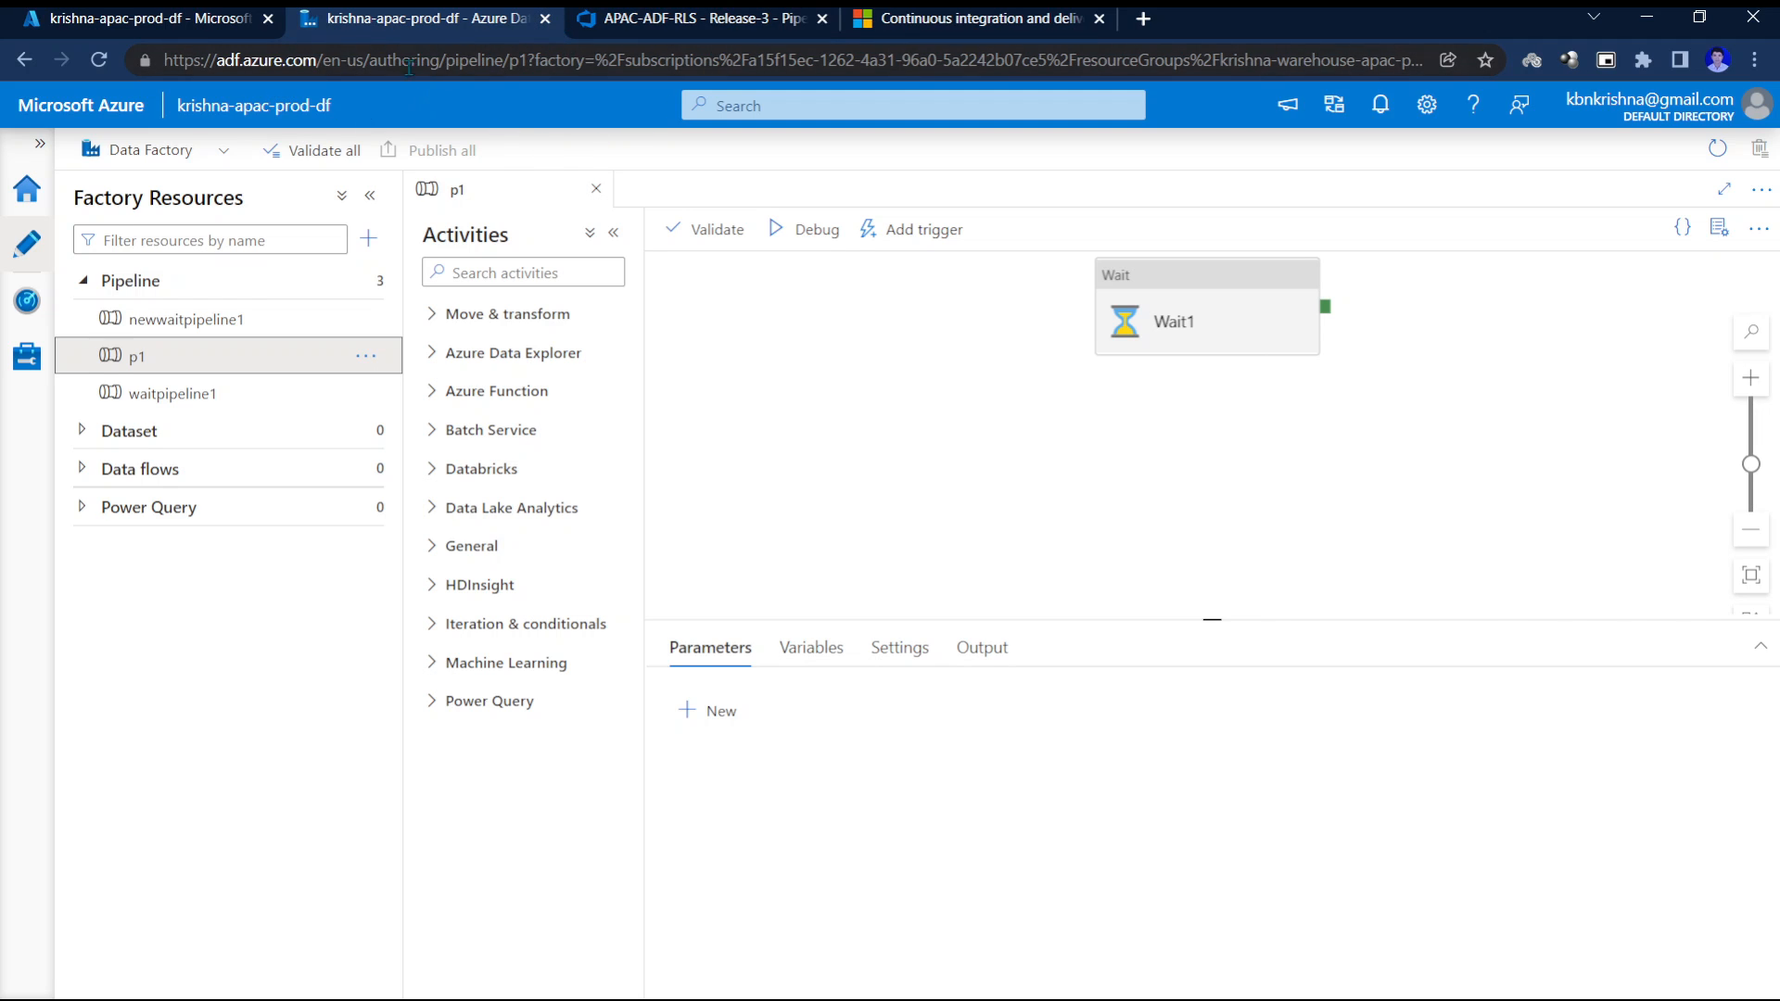
{"action": "left_click", "coordinate": [139, 18]}
{"action": "left_click", "coordinate": [655, 23]}
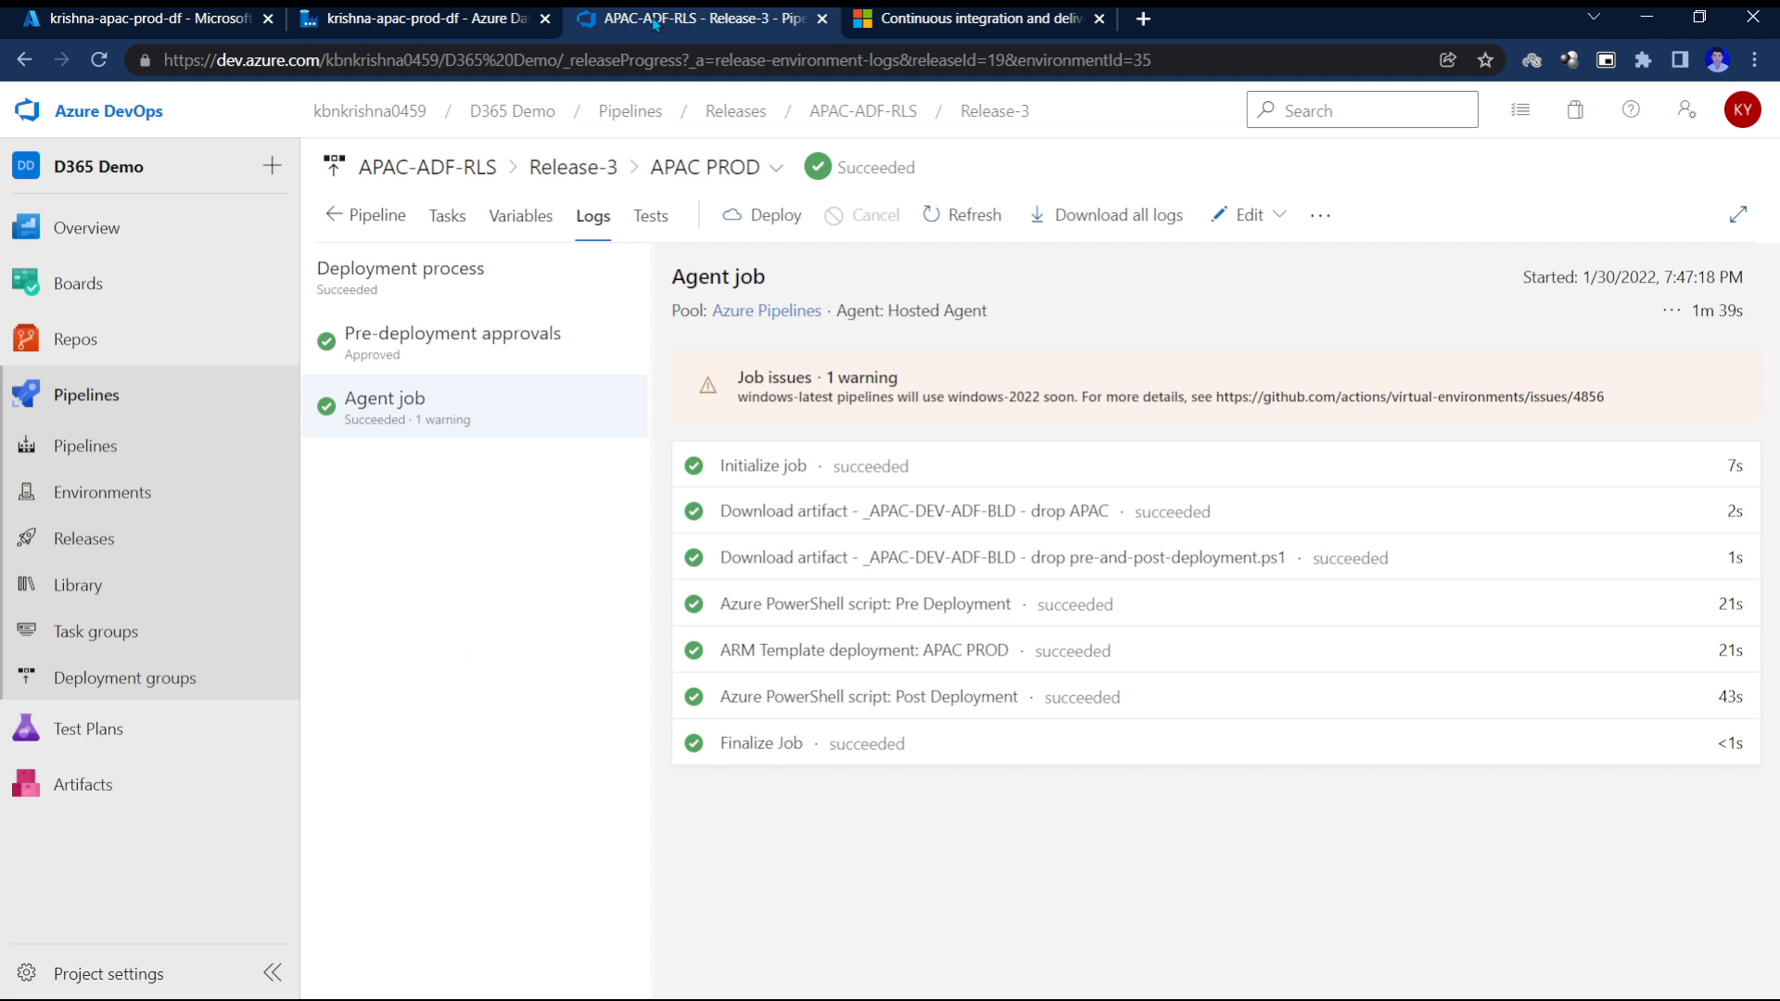
List all build pipelines in the D365 Demo project and view its release pipelines.
{"action": "left_click", "coordinate": [88, 447]}
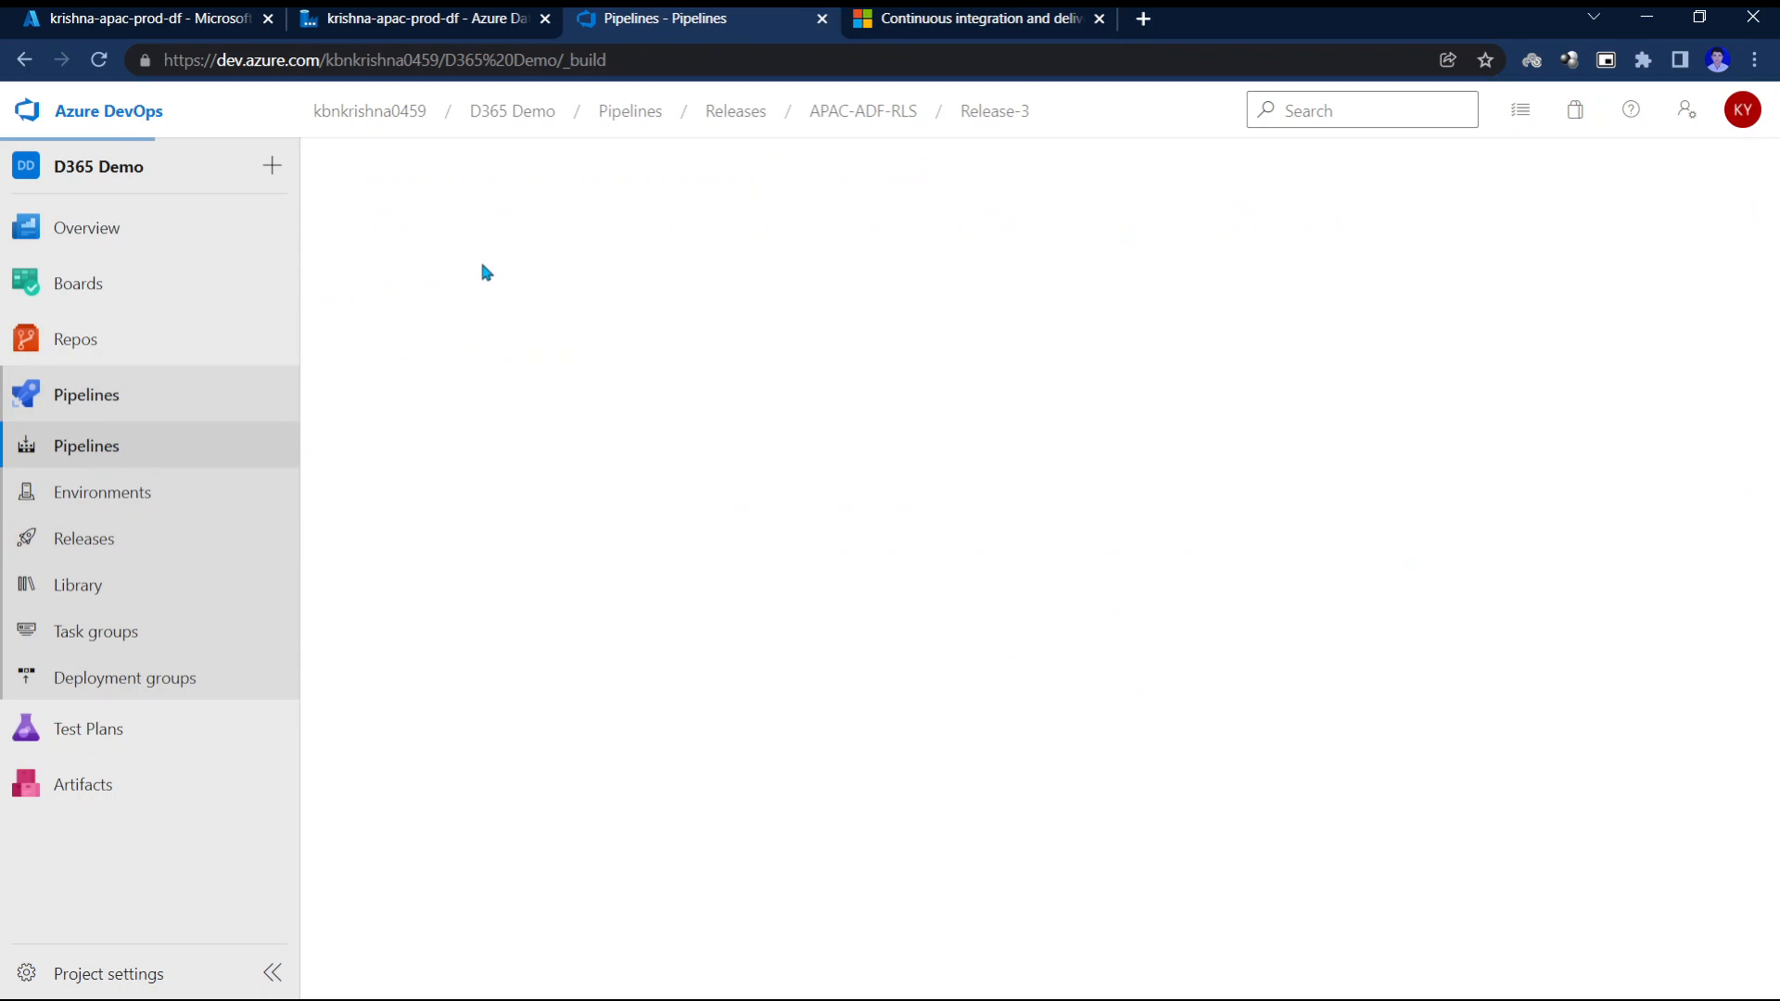
{"action": "left_click", "coordinate": [415, 243]}
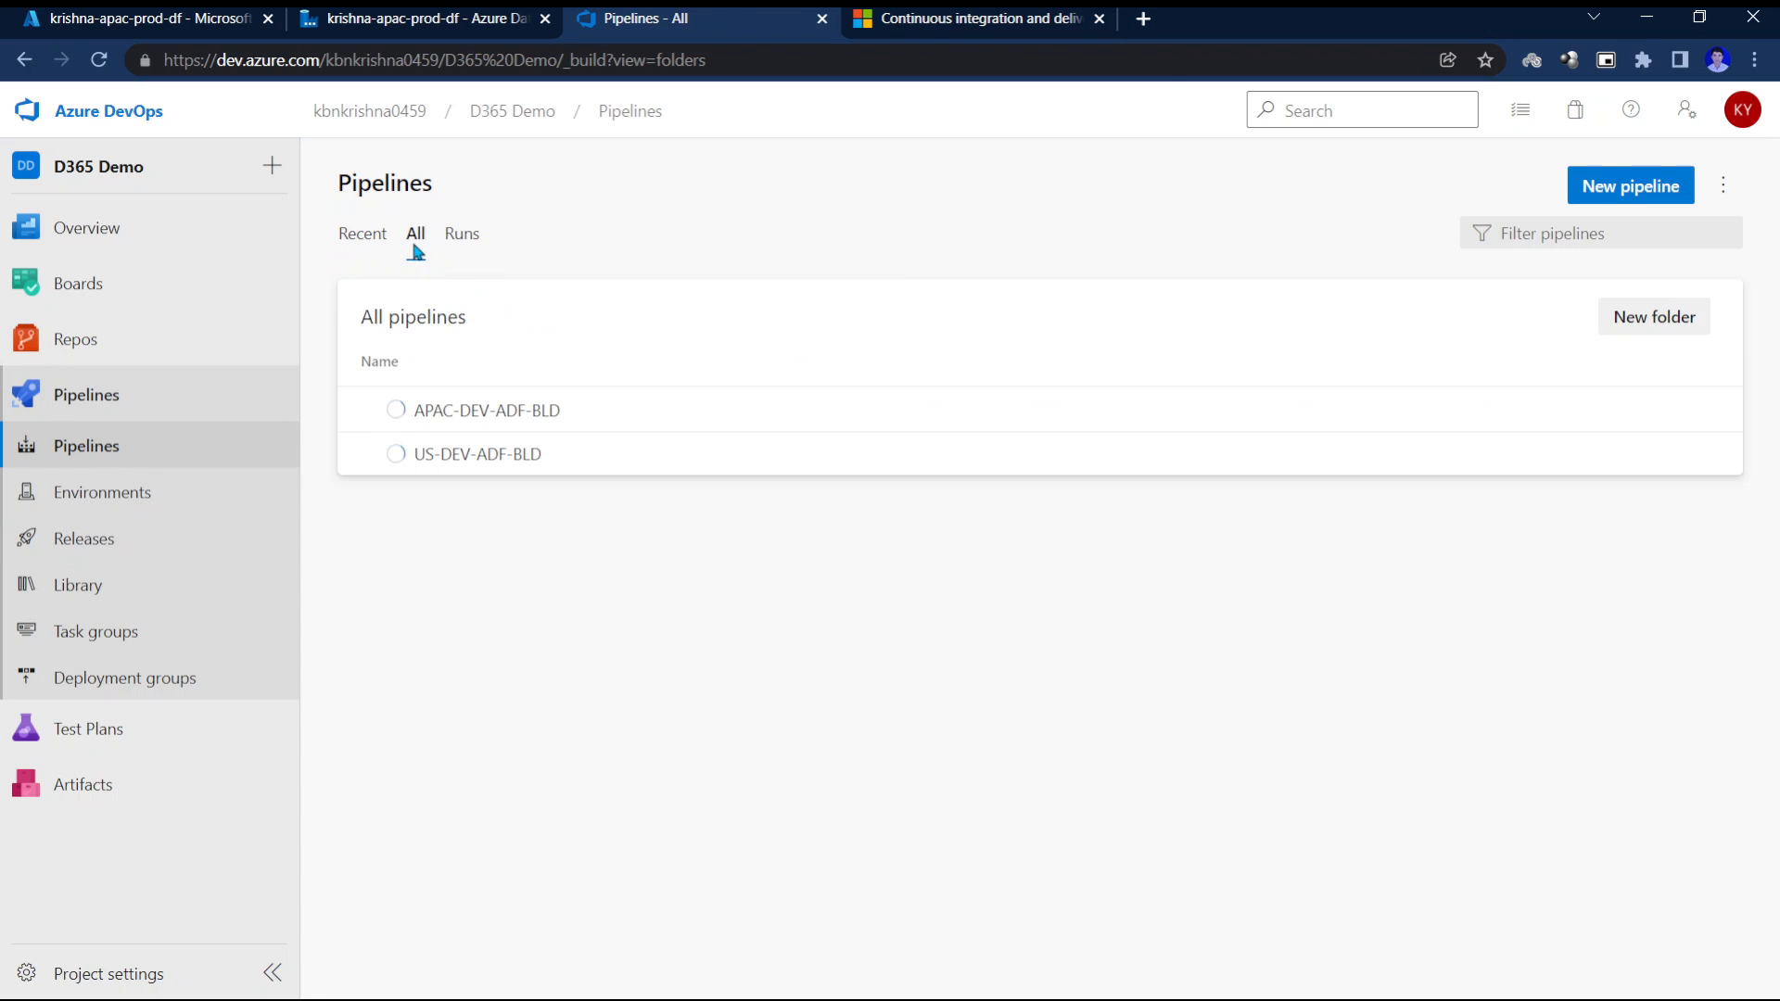
{"action": "left_click", "coordinate": [74, 555]}
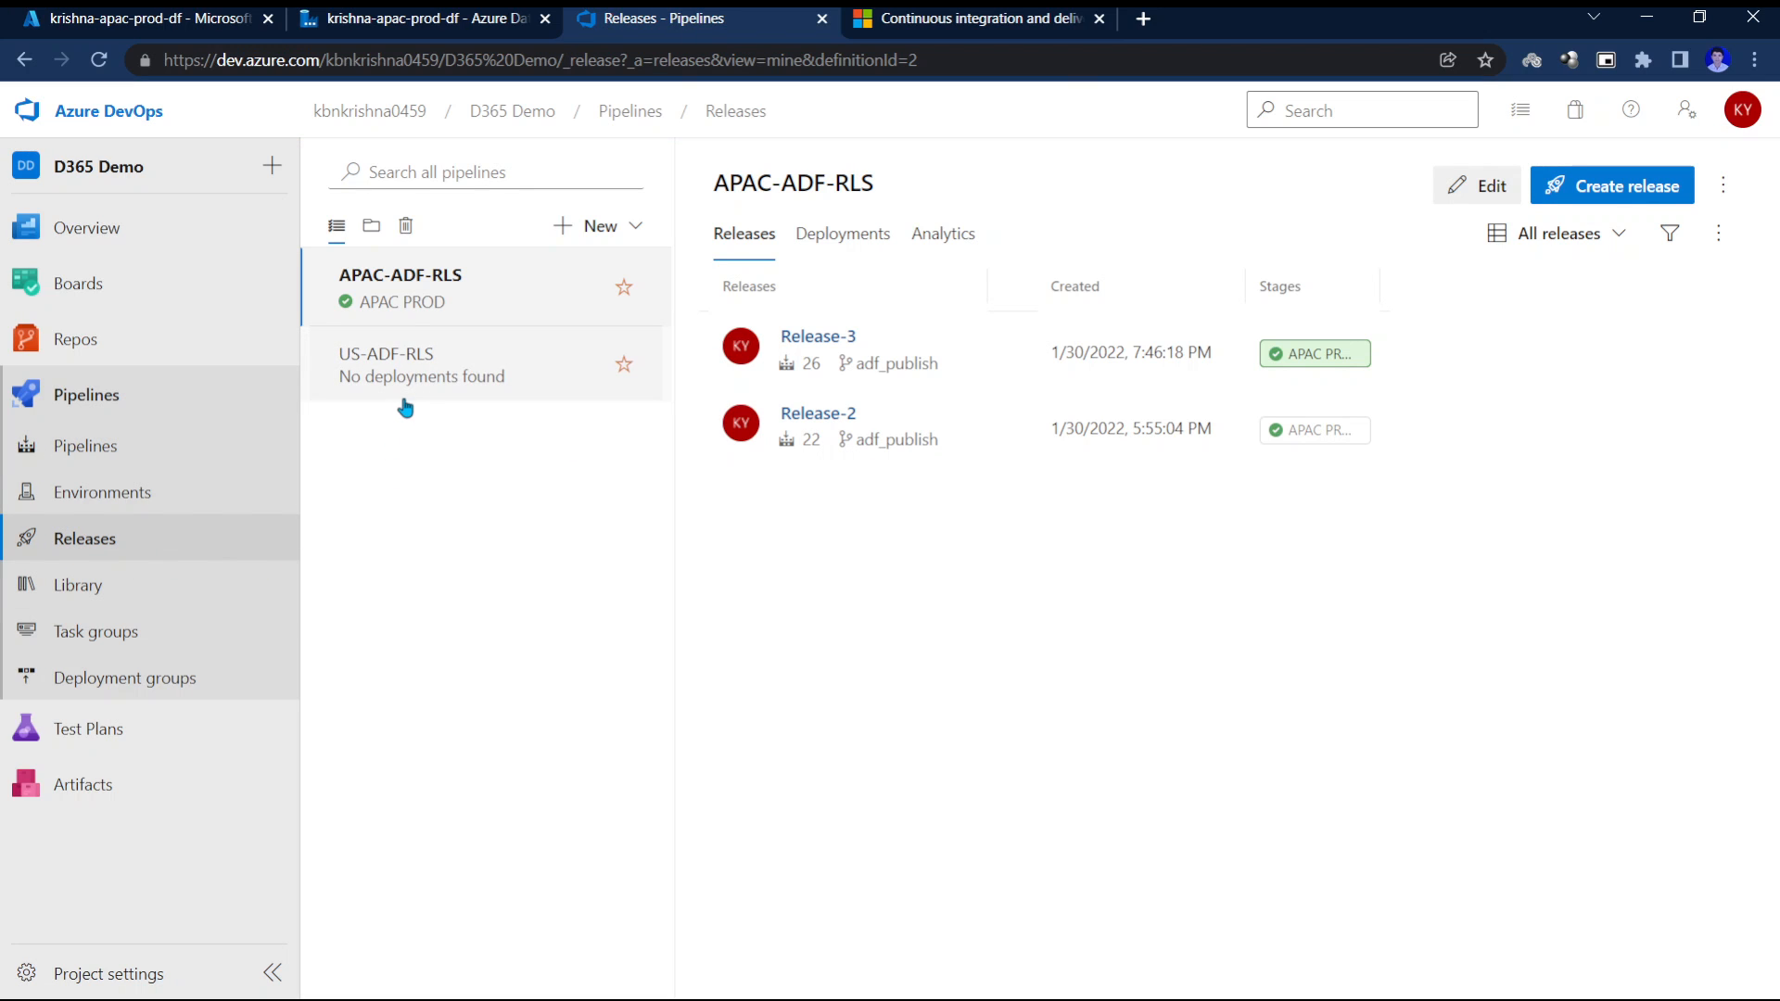
Recheck the pipelines in the APAC production factory, and return to the Data Factory continuous integration and delivery documentation.
{"action": "left_click", "coordinate": [464, 11]}
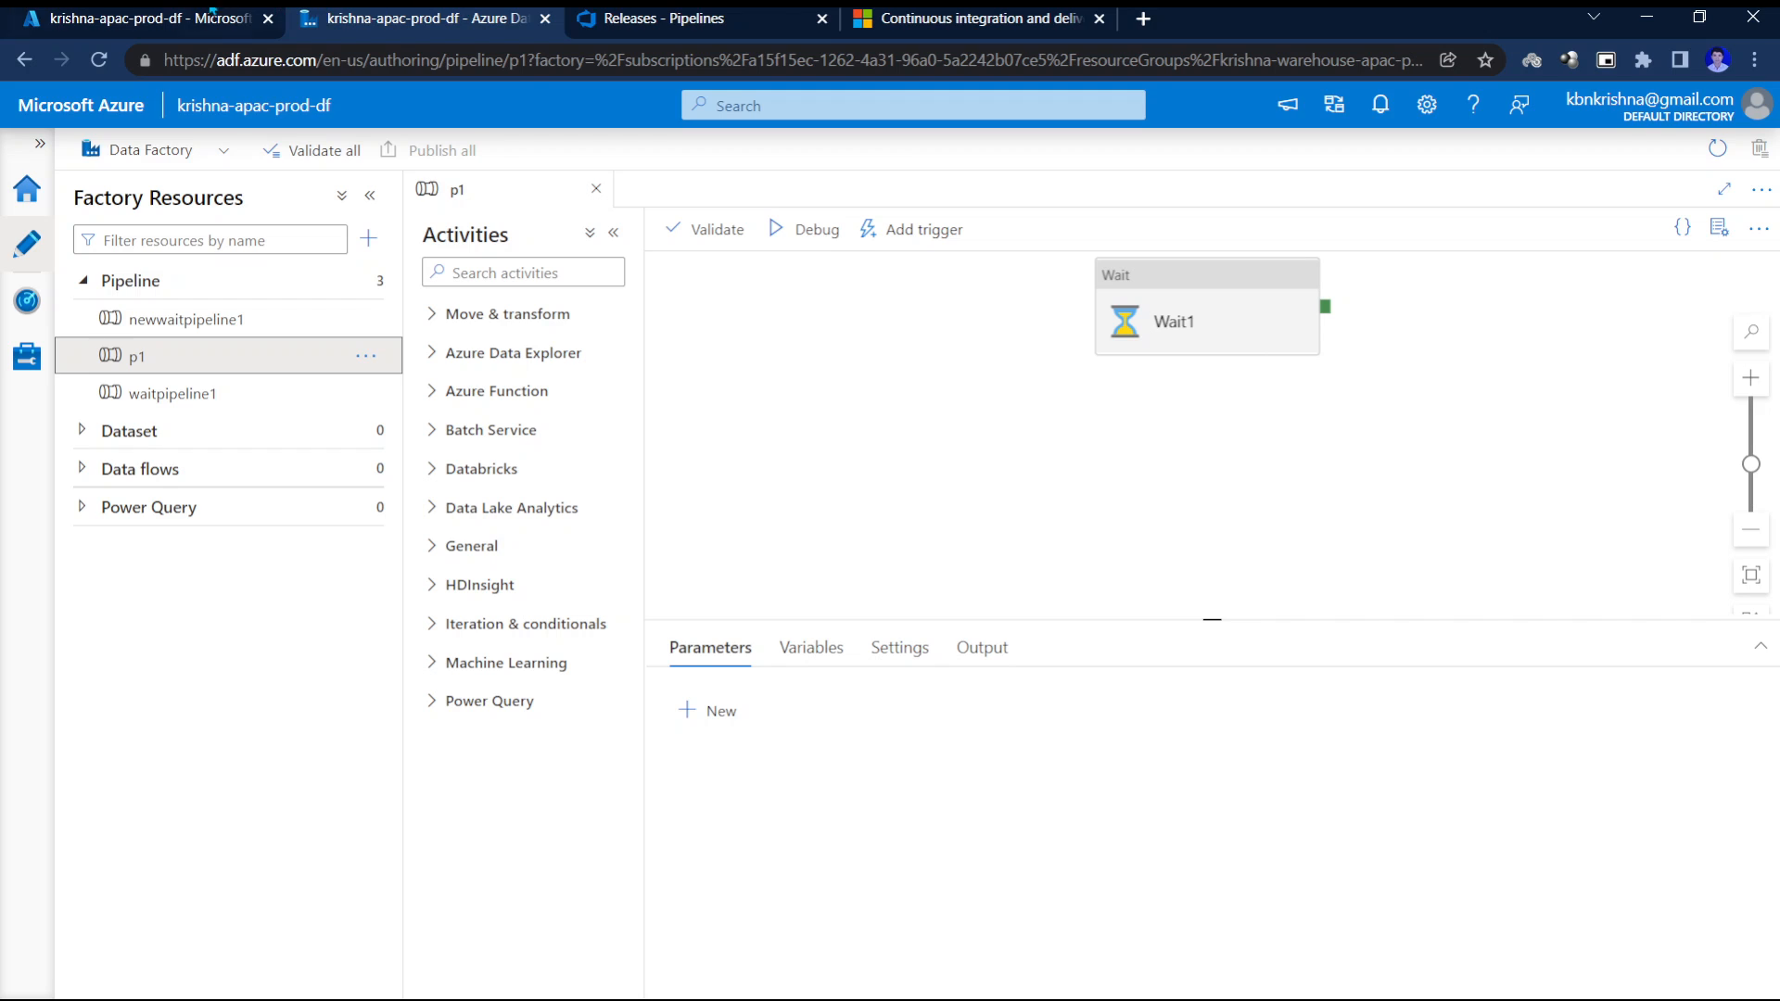
{"action": "left_click", "coordinate": [213, 12]}
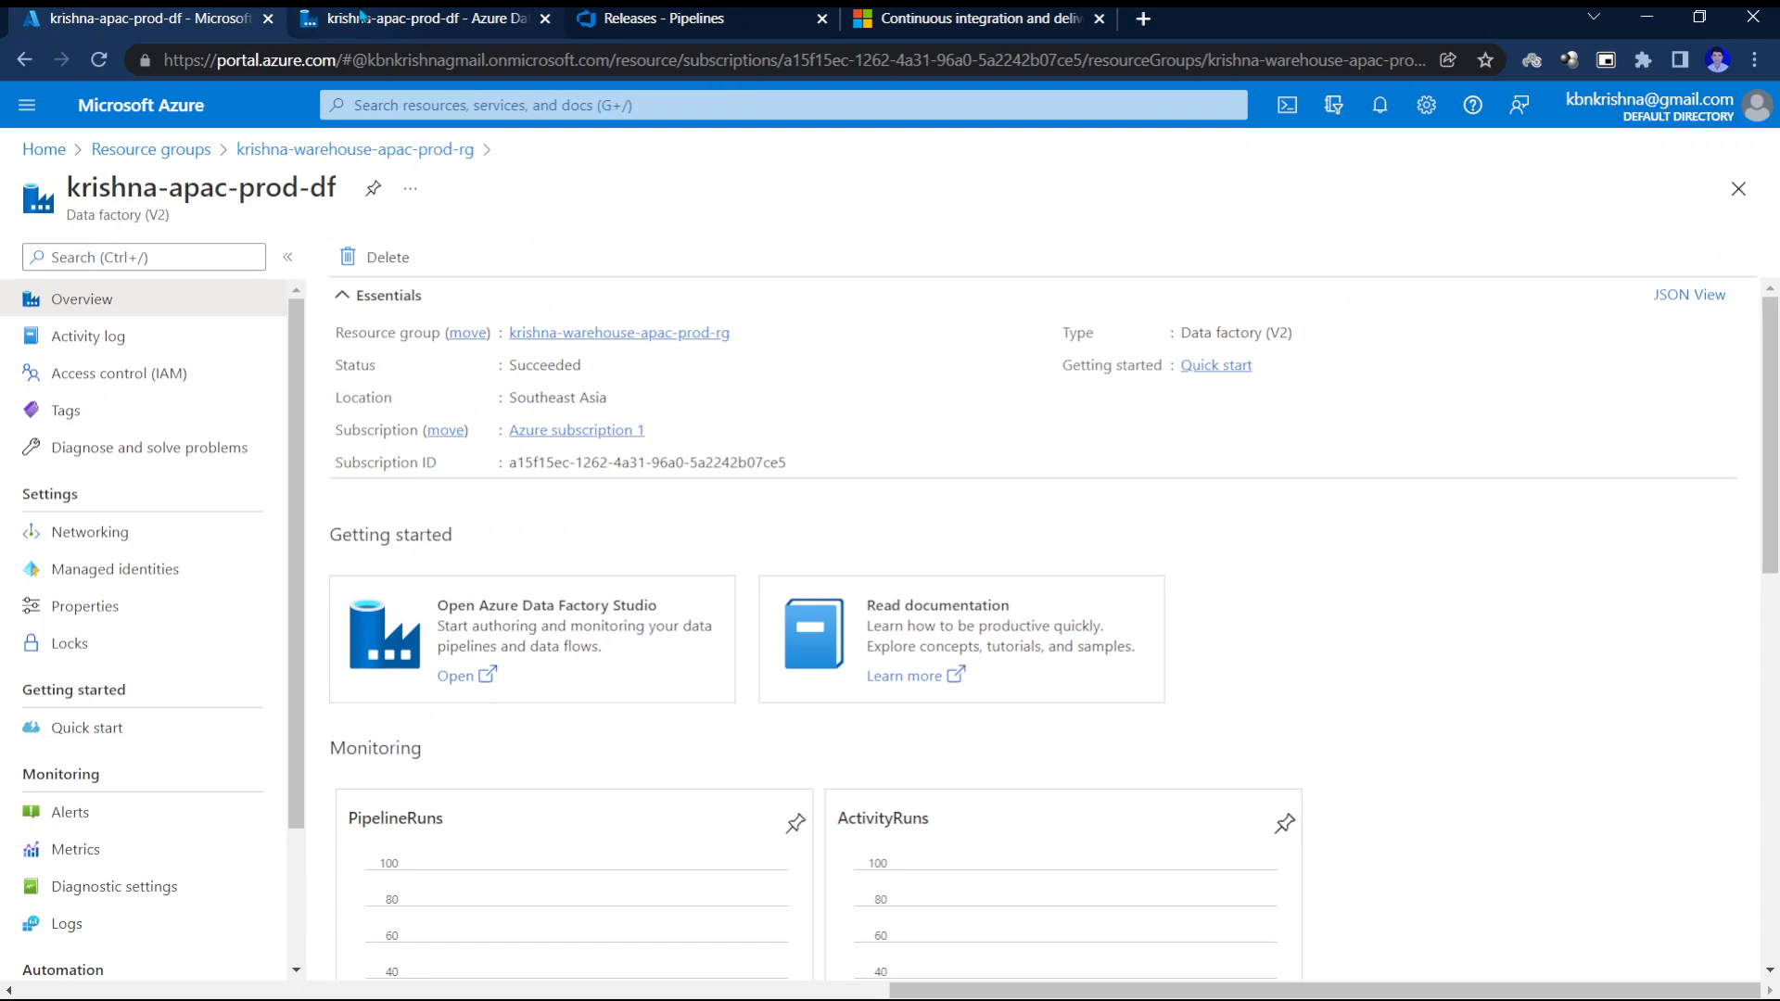
{"action": "left_click", "coordinate": [476, 19]}
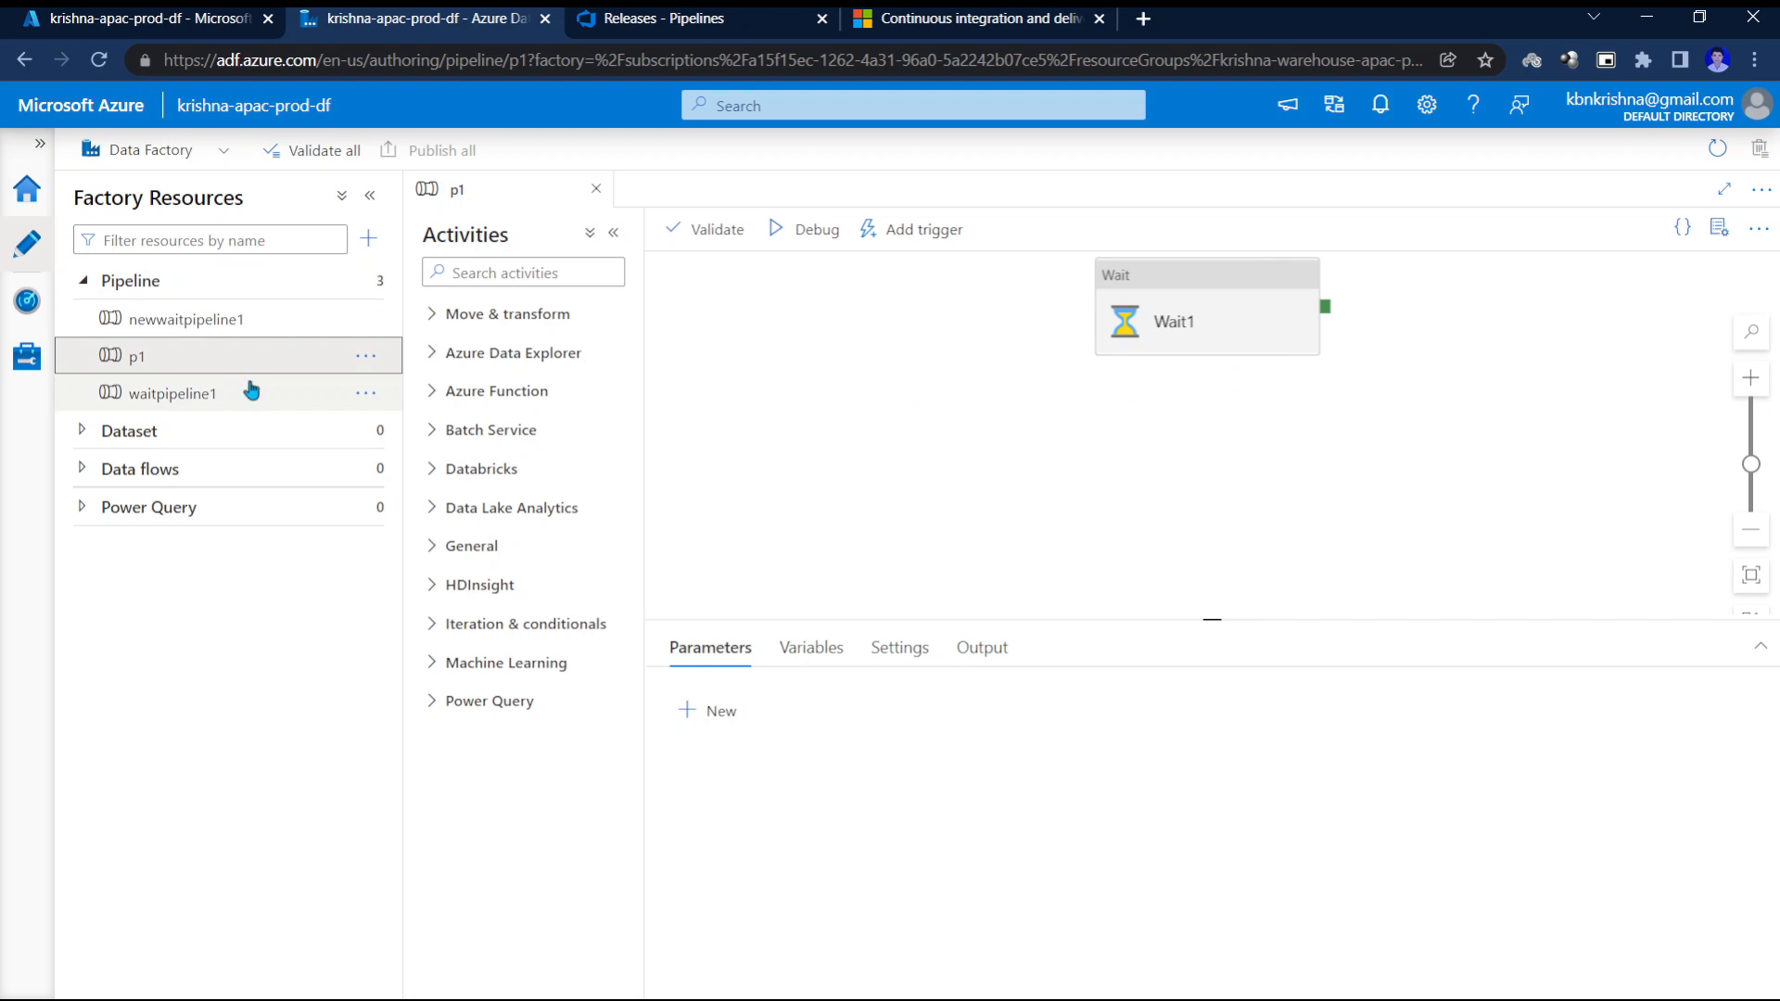
{"action": "left_click", "coordinate": [83, 281]}
{"action": "left_click", "coordinate": [84, 282]}
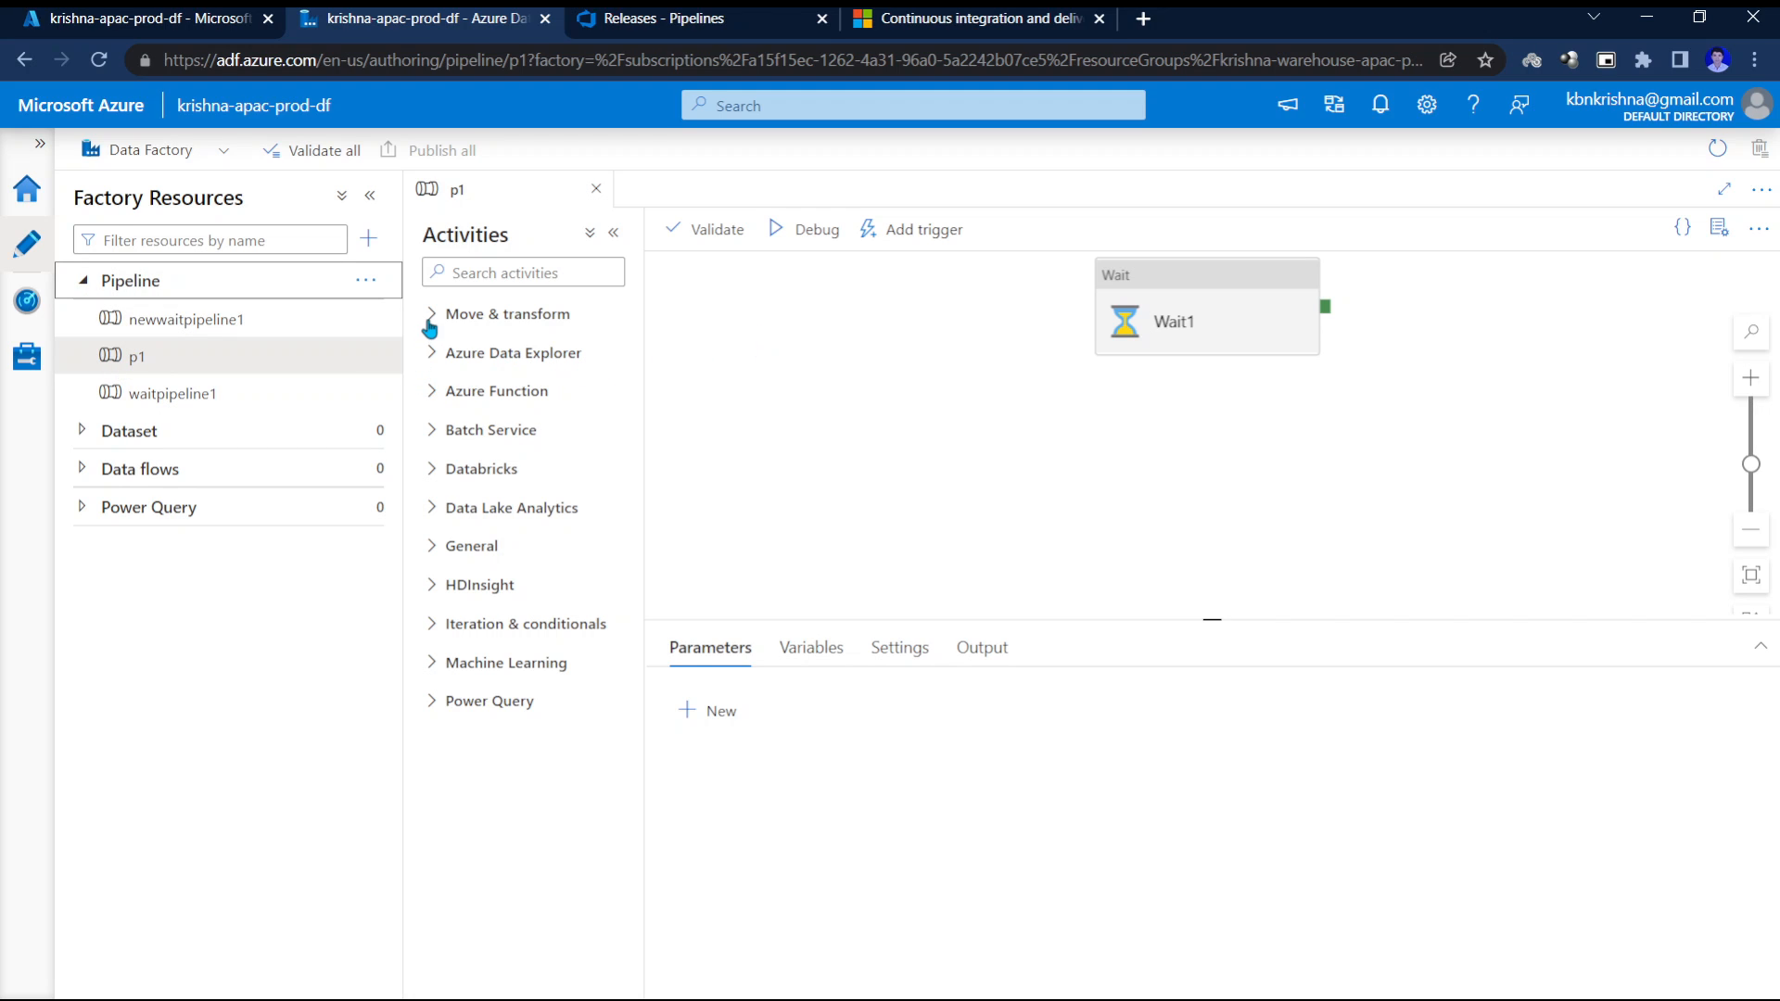
{"action": "left_click", "coordinate": [907, 21]}
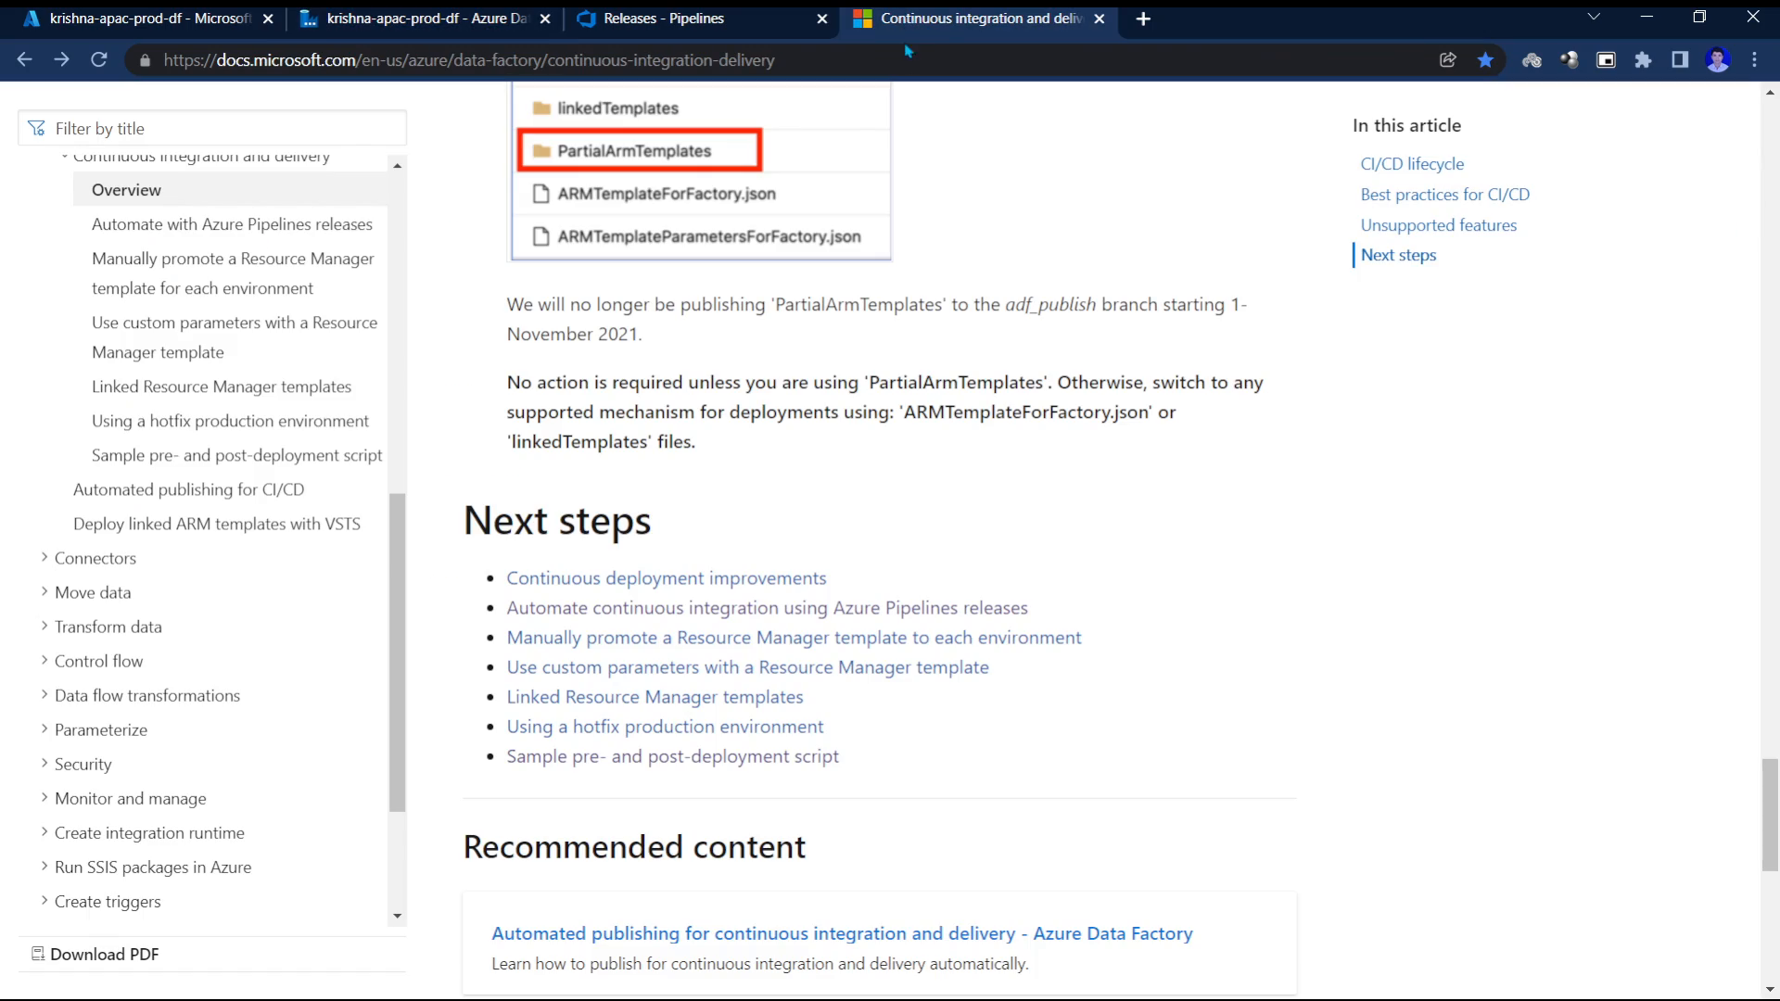
Compare the APAC-ADF-RLS releases in Azure DevOps with the pipelines in the APAC production factory, and view the recently run build pipelines.
{"action": "mouse_move", "coordinate": [1771, 767]}
{"action": "left_mouse_down"}
{"action": "mouse_move", "coordinate": [1773, 127]}
{"action": "mouse_move", "coordinate": [1766, 749]}
{"action": "left_mouse_up"}
{"action": "left_click", "coordinate": [664, 18]}
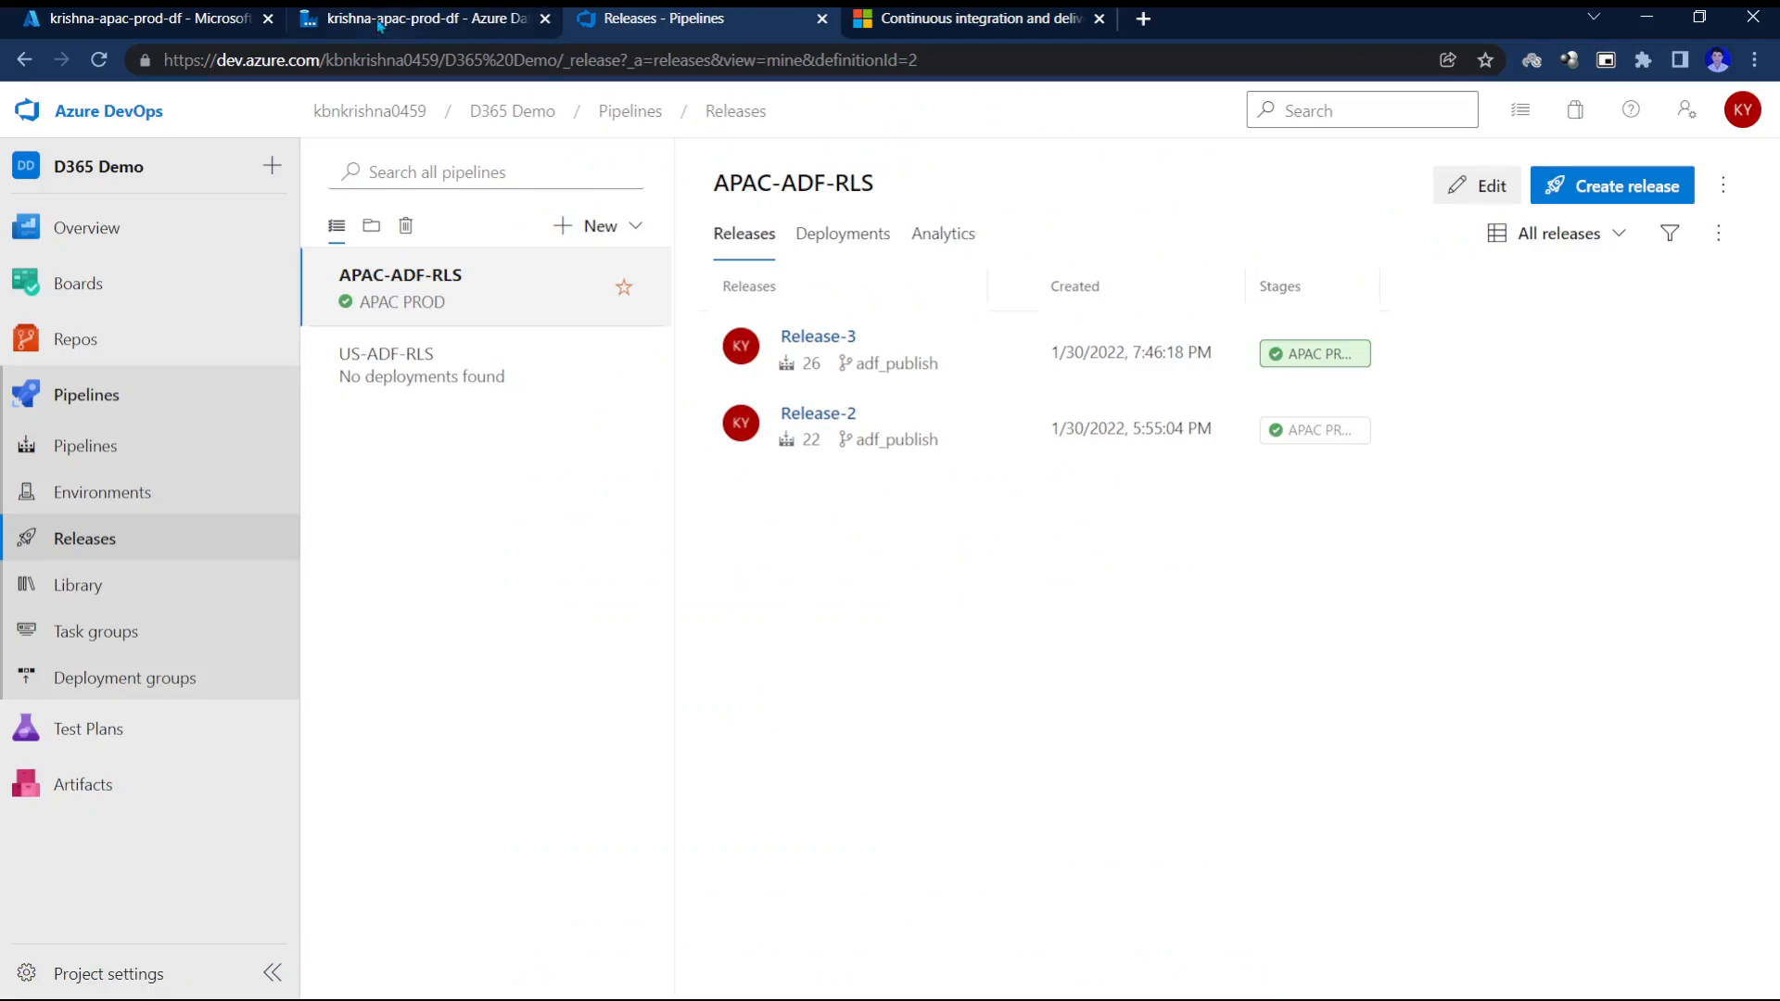
{"action": "left_click", "coordinate": [379, 22]}
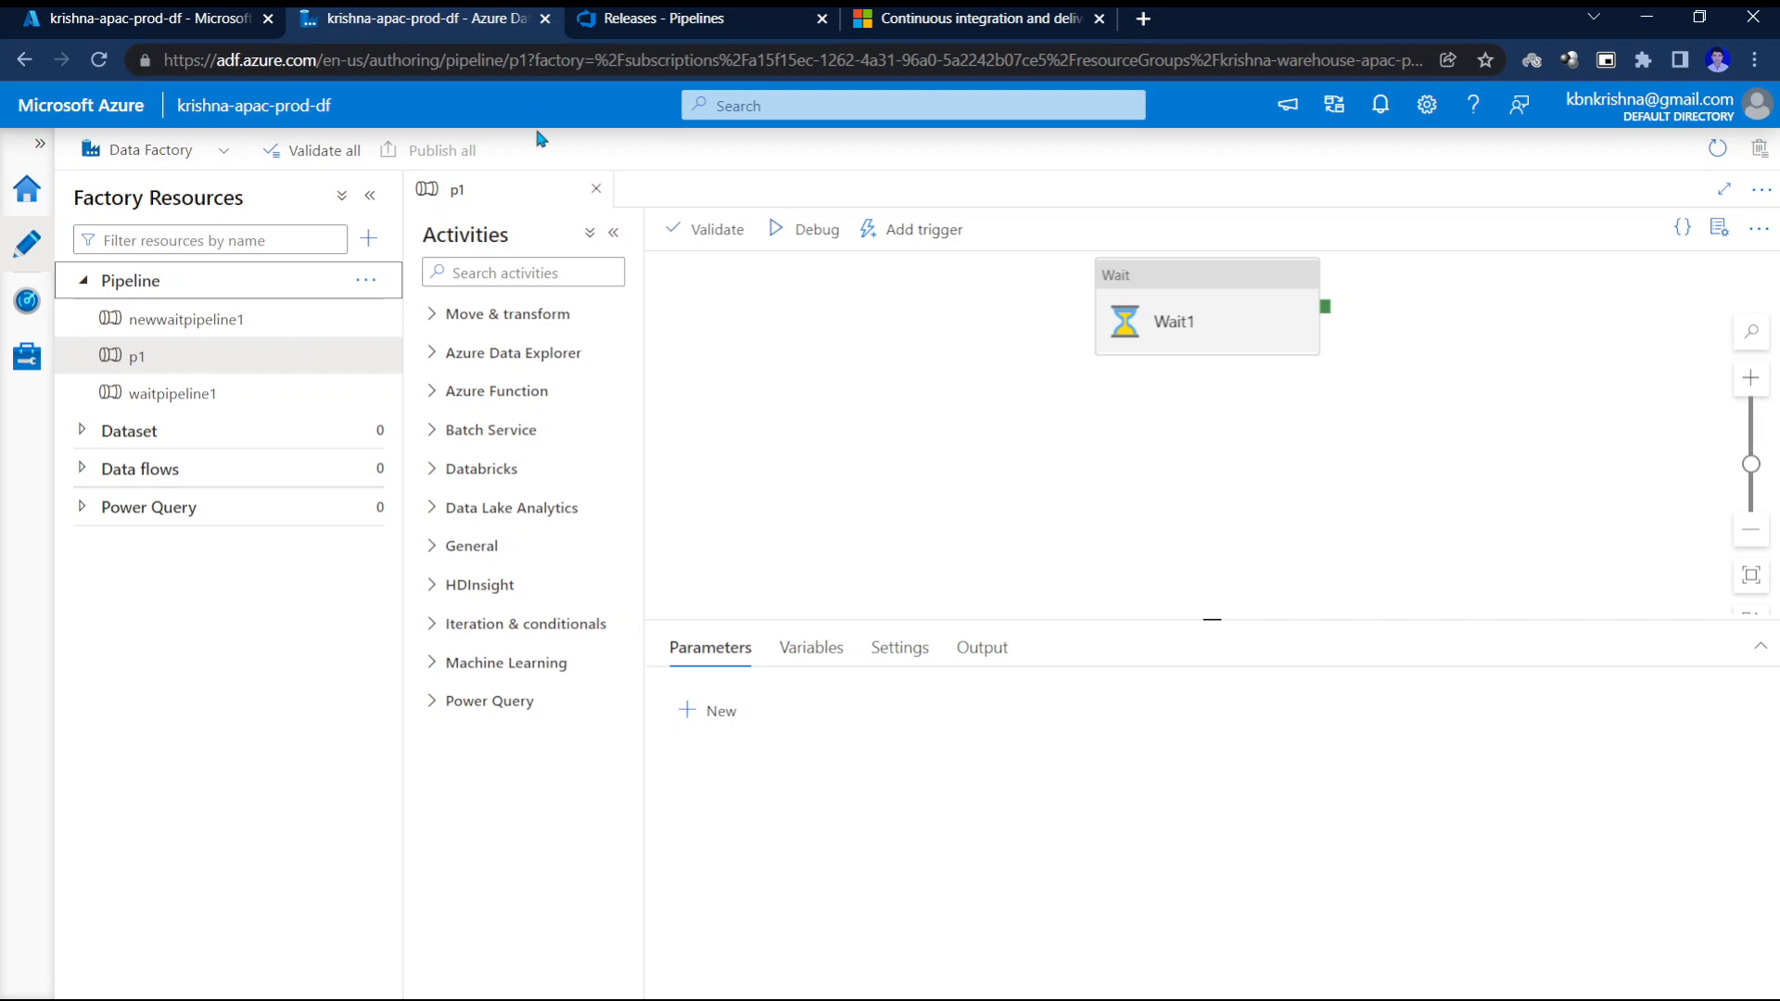
{"action": "left_click", "coordinate": [634, 31]}
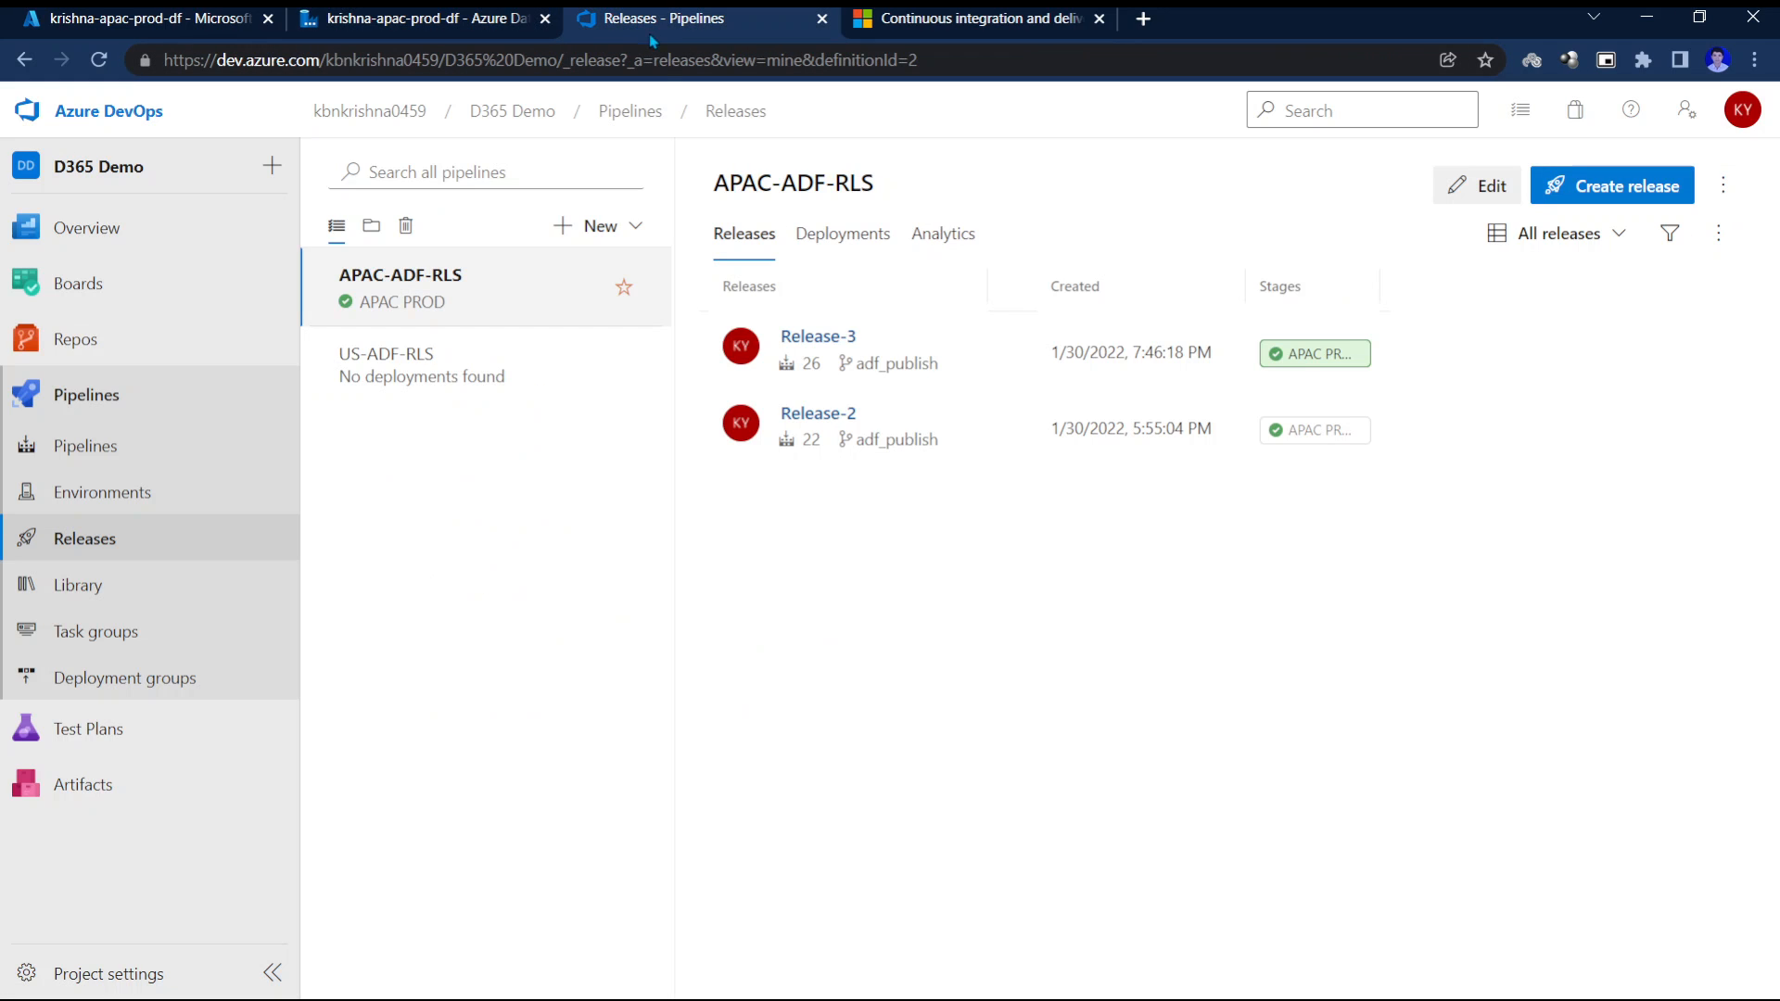
{"action": "left_click", "coordinate": [102, 382]}
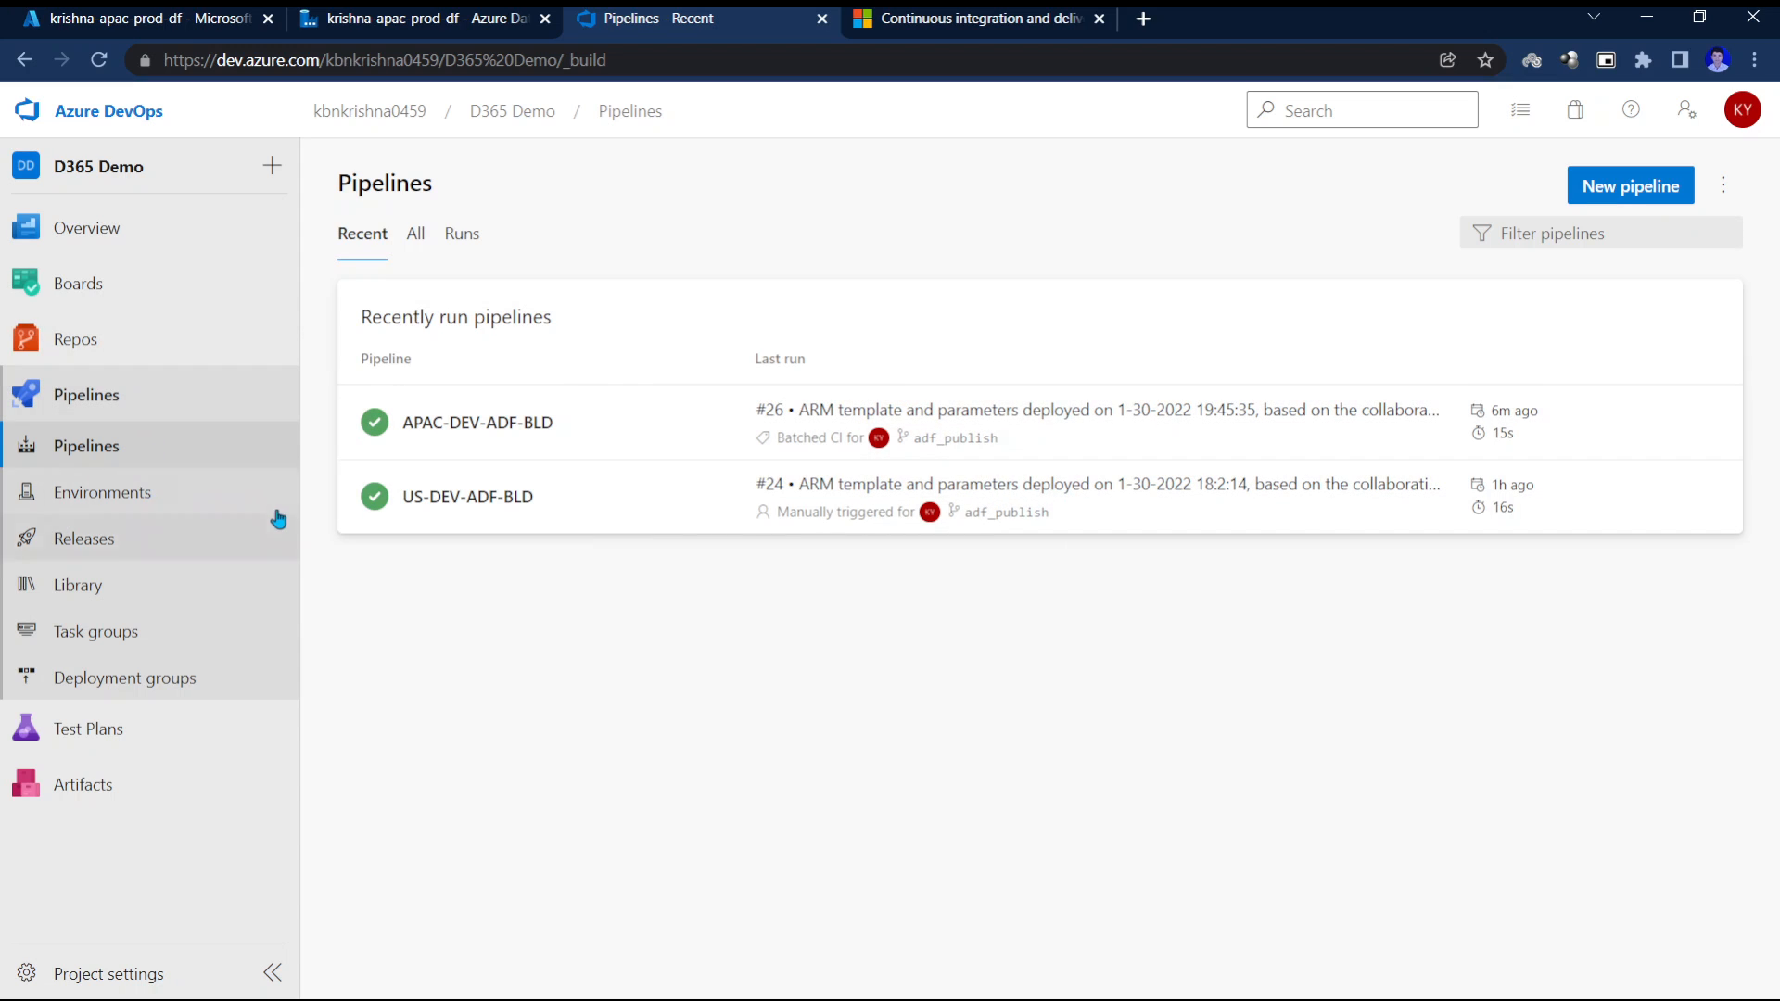
View the D365 Demo repository's files on the adf_publish branch and list the repository's branches.
{"action": "mouse_move", "coordinate": [121, 369]}
{"action": "left_click", "coordinate": [96, 358]}
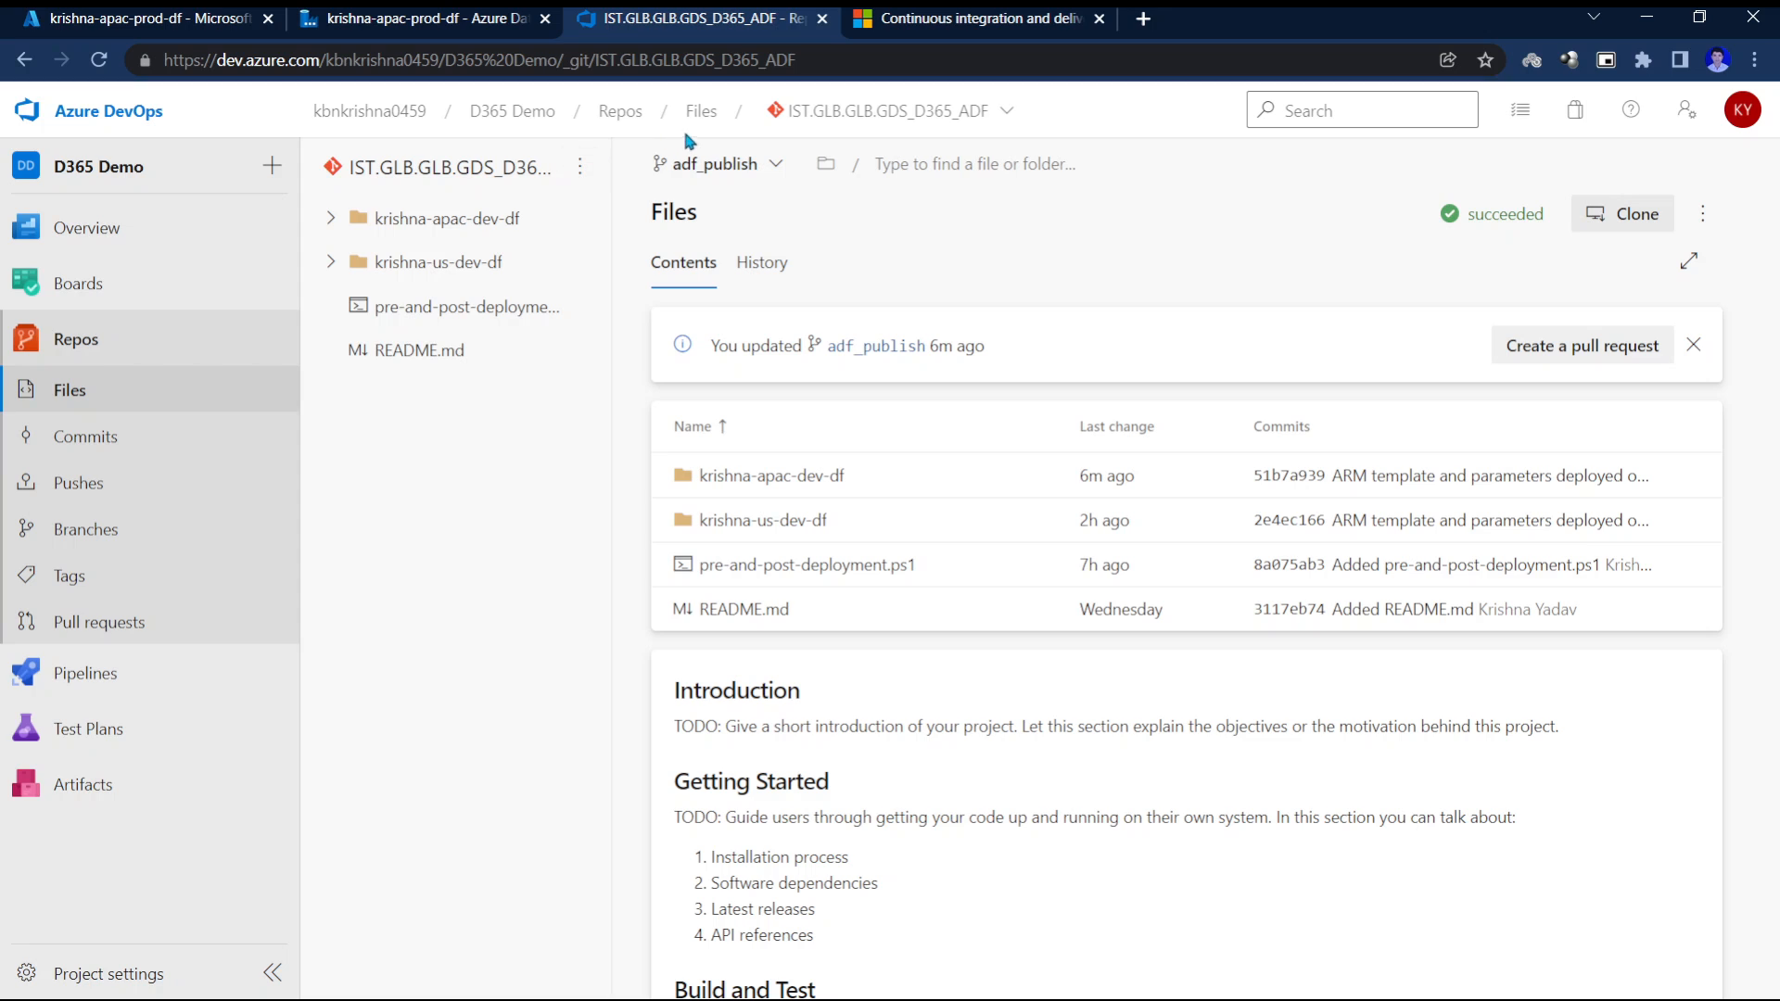
{"action": "left_click", "coordinate": [86, 528]}
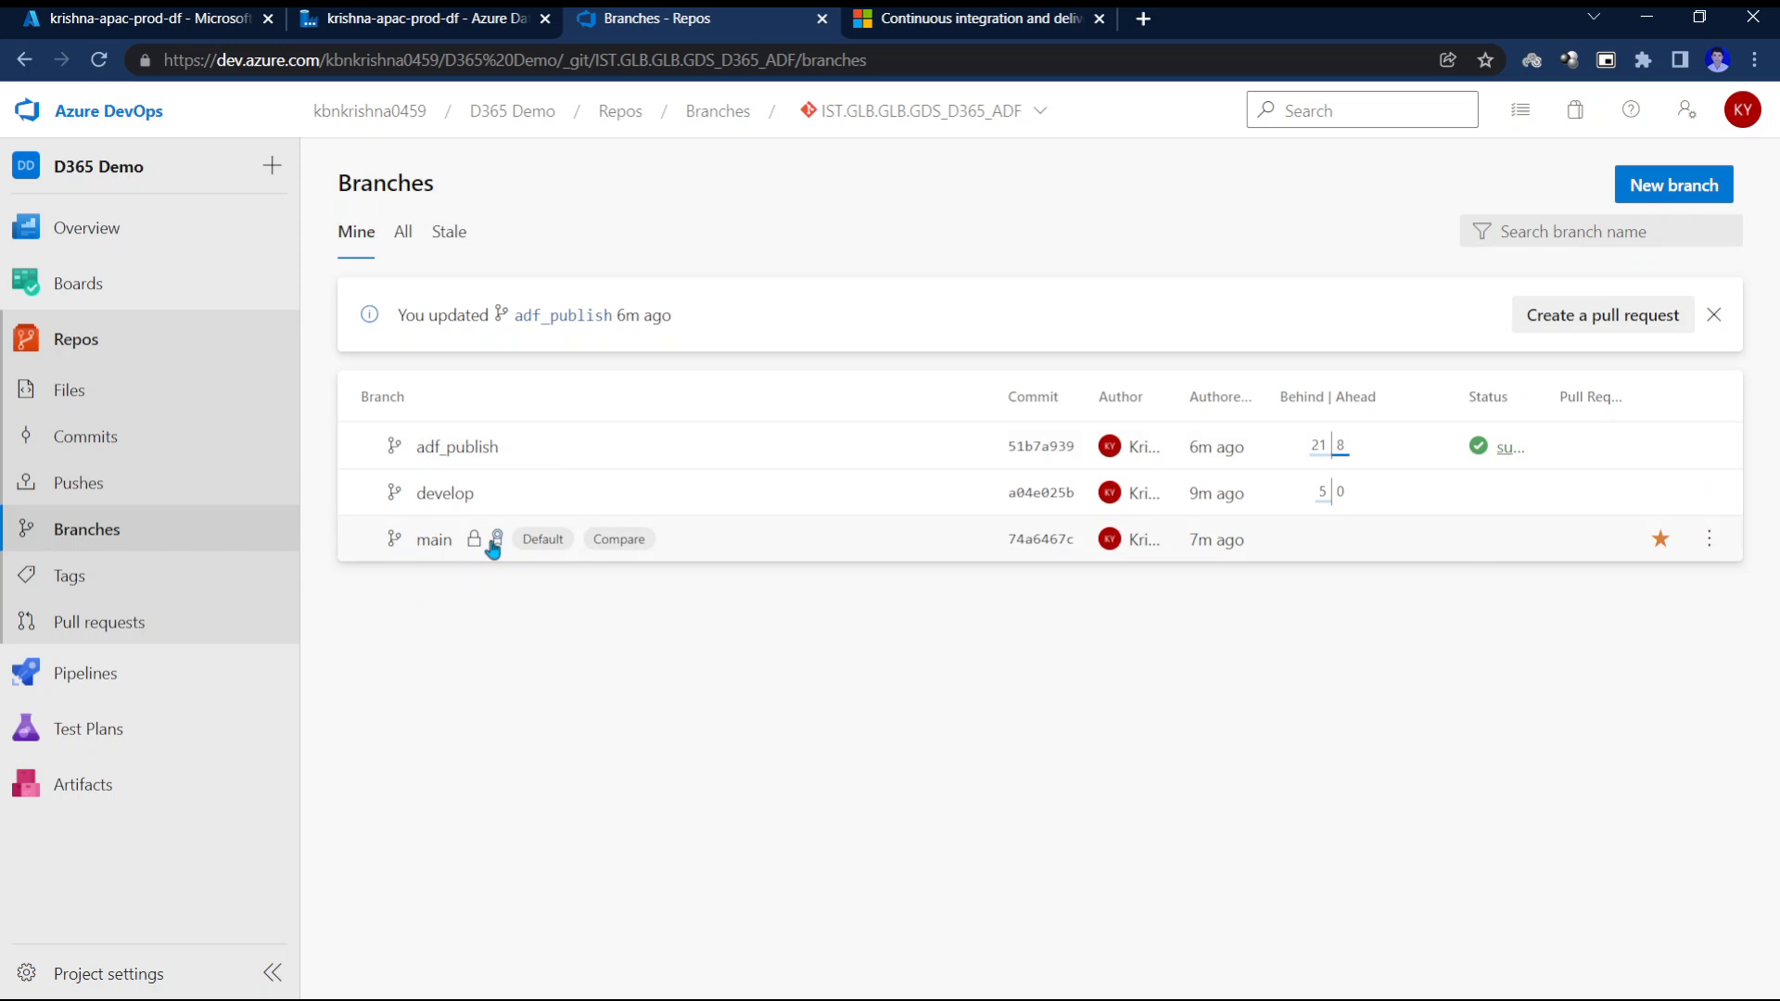
Review the main branch's policies, from reviewer requirements to allowed merge types, and return to the krishna-apac-prod-df overview in the Azure portal.
{"action": "left_click", "coordinate": [1709, 540]}
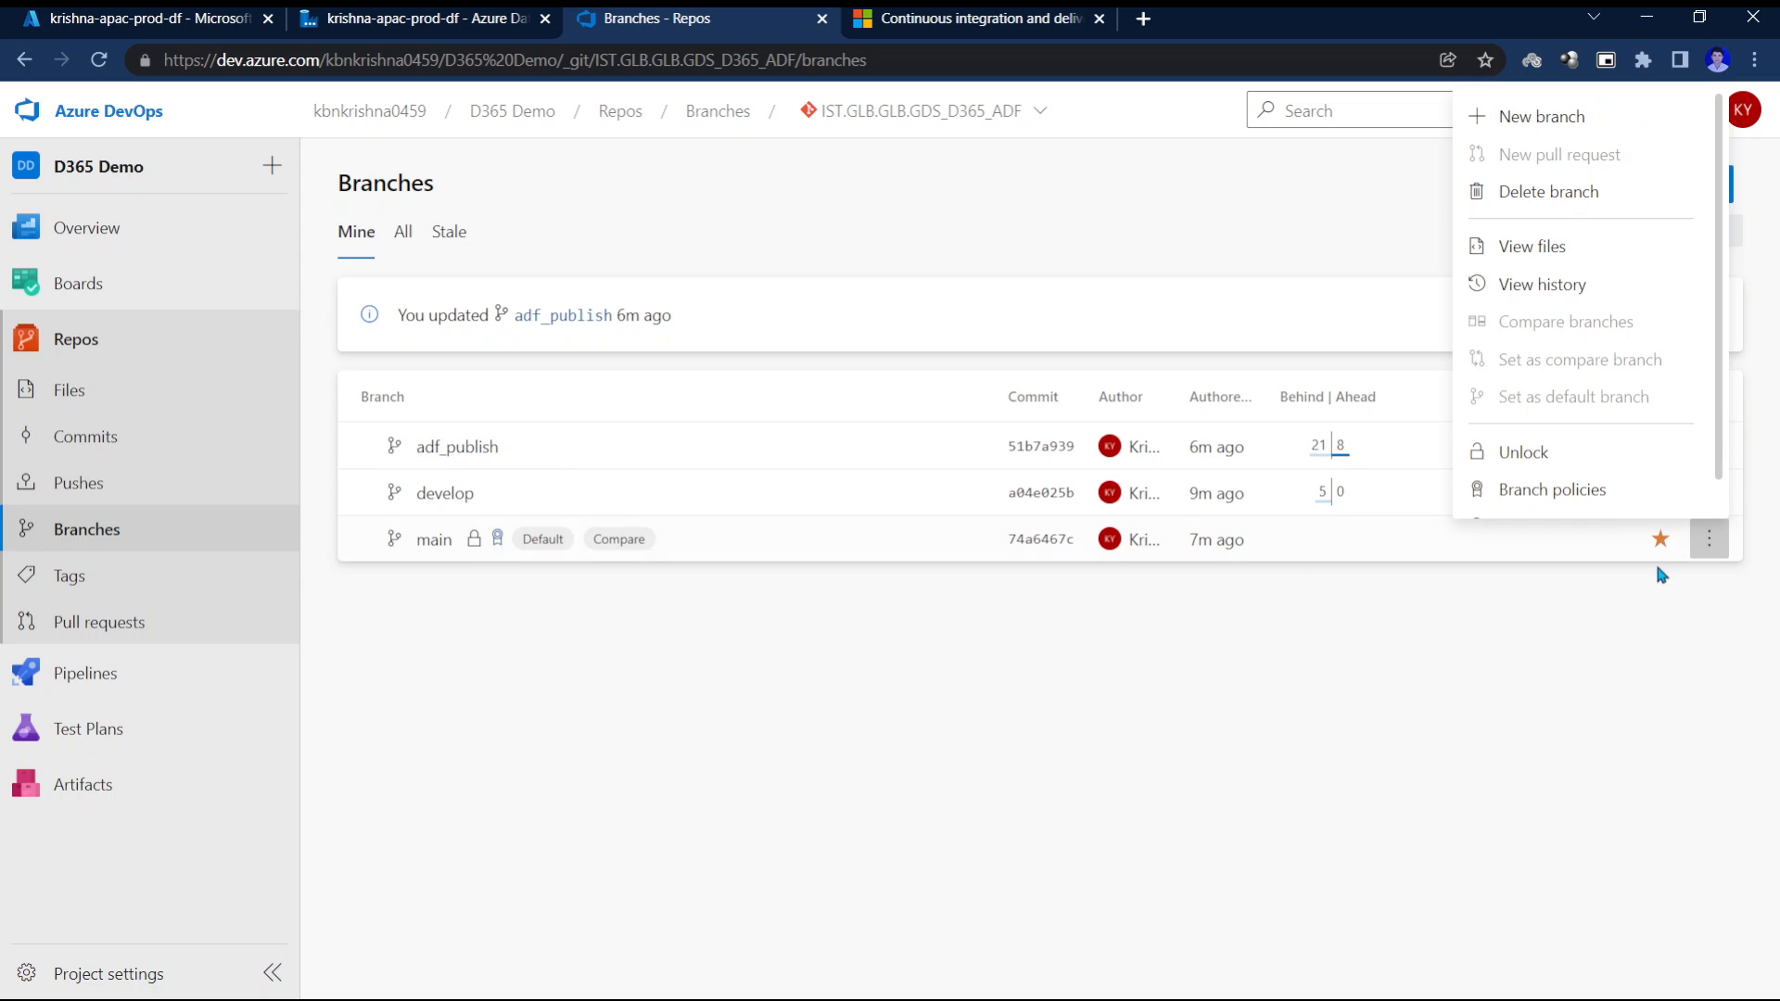
{"action": "left_click", "coordinate": [1550, 488]}
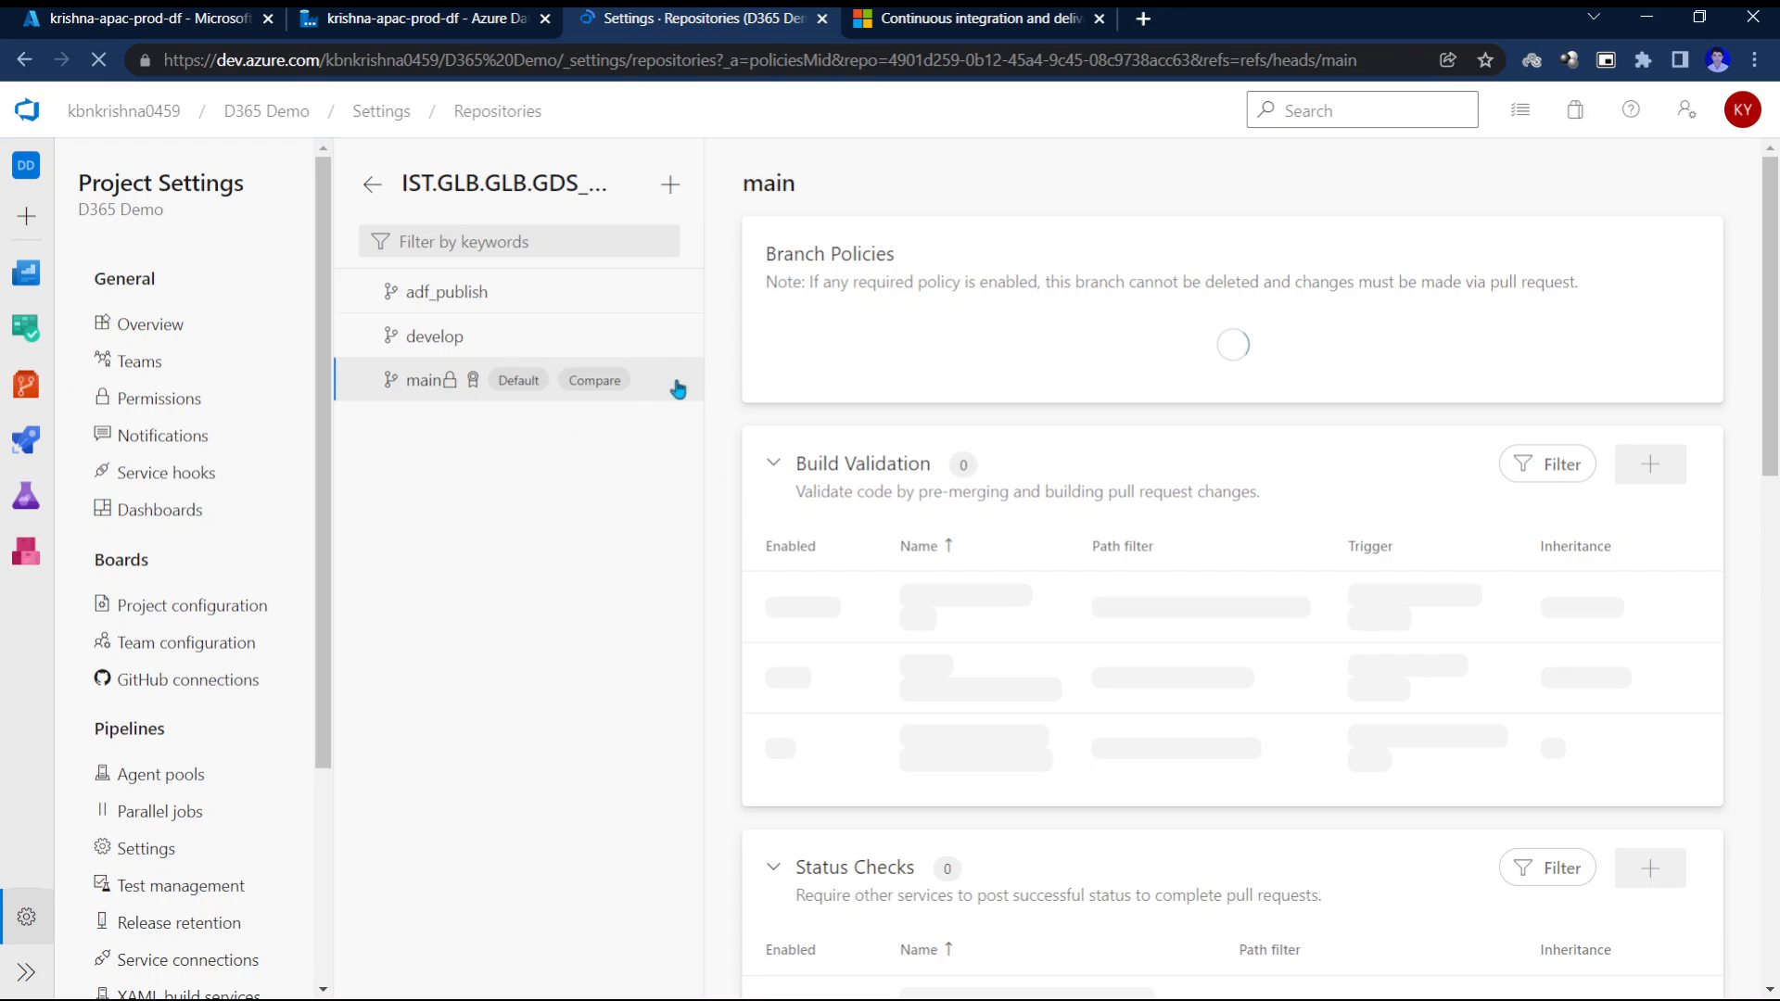
{"action": "left_click_drag", "start_coordinate": [1764, 390], "coordinate": [1774, 430]}
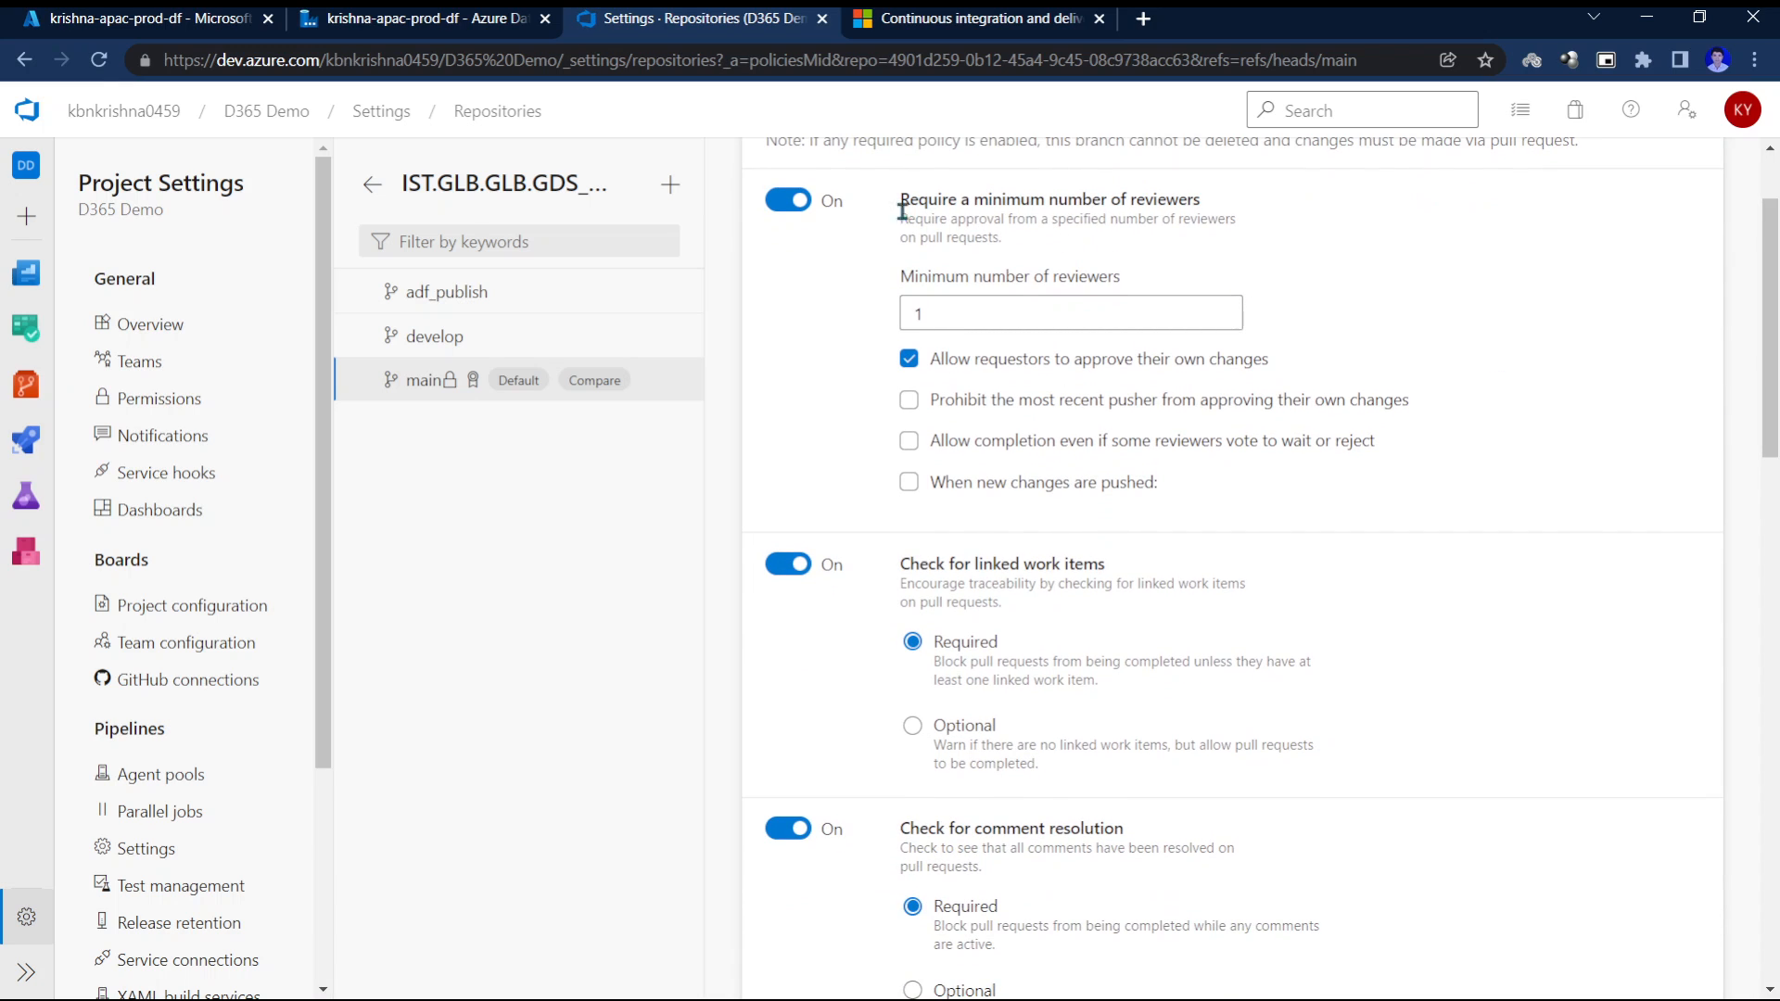
{"action": "left_click_drag", "start_coordinate": [1768, 351], "coordinate": [1774, 603]}
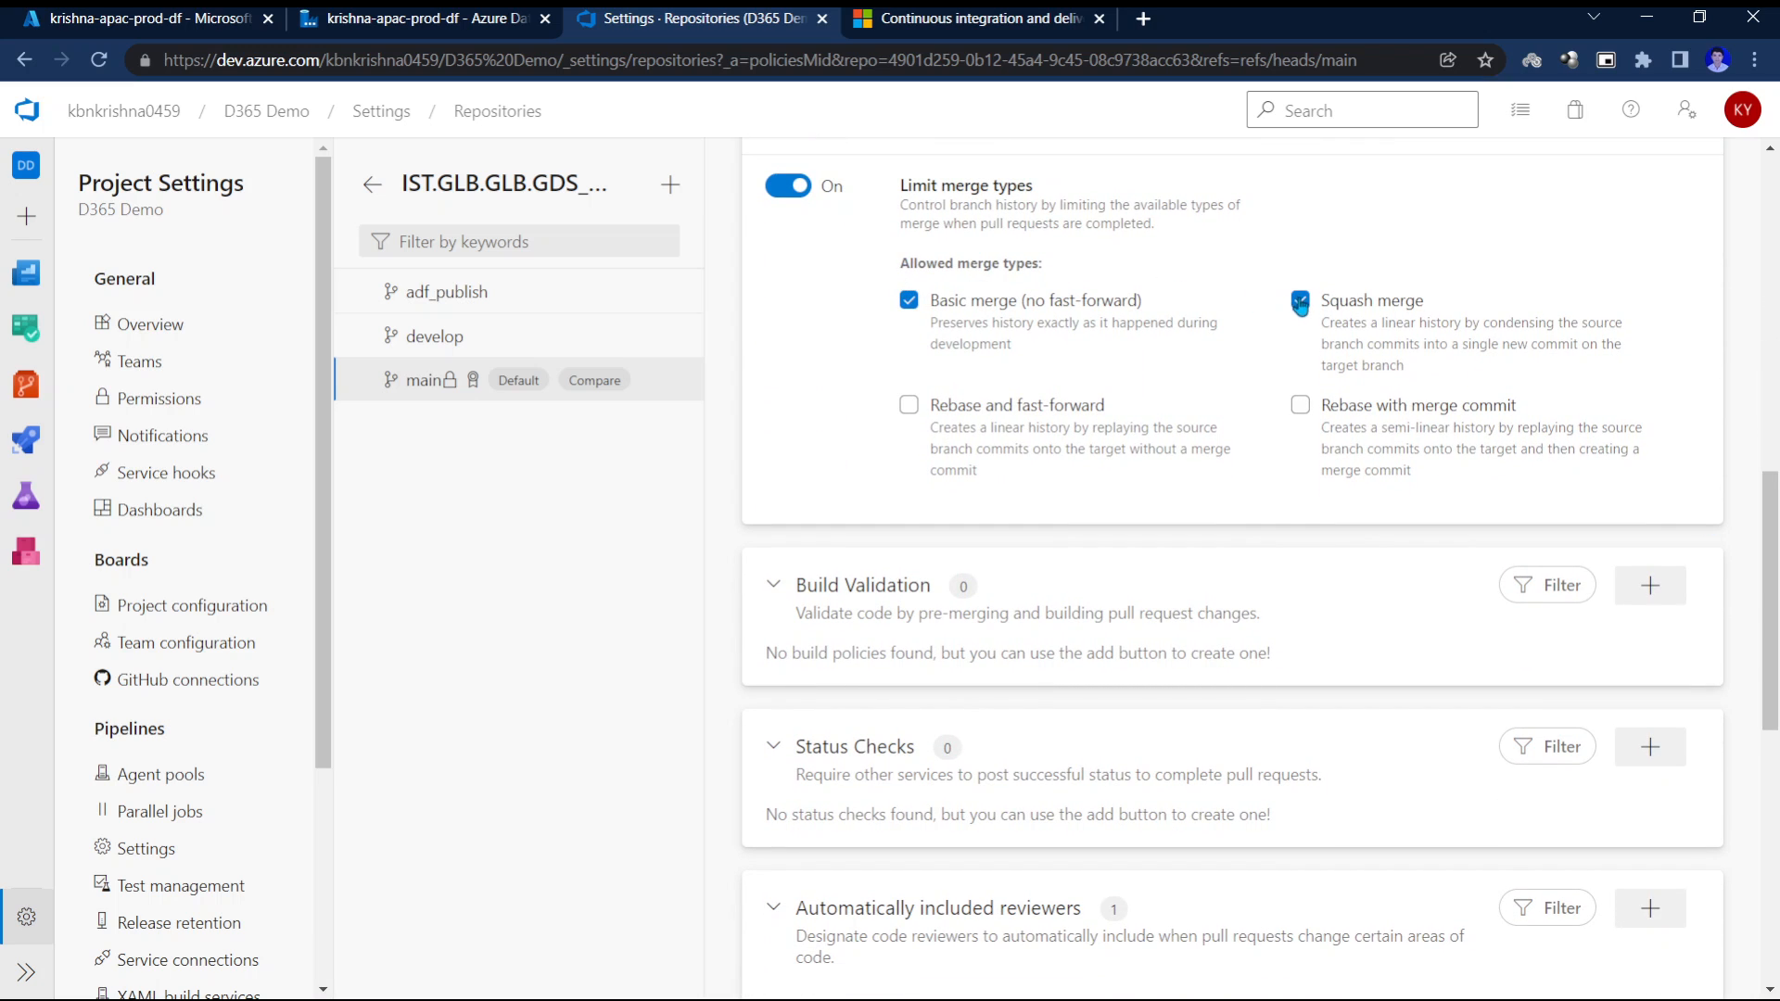
{"action": "left_click_drag", "start_coordinate": [1770, 598], "coordinate": [1773, 281]}
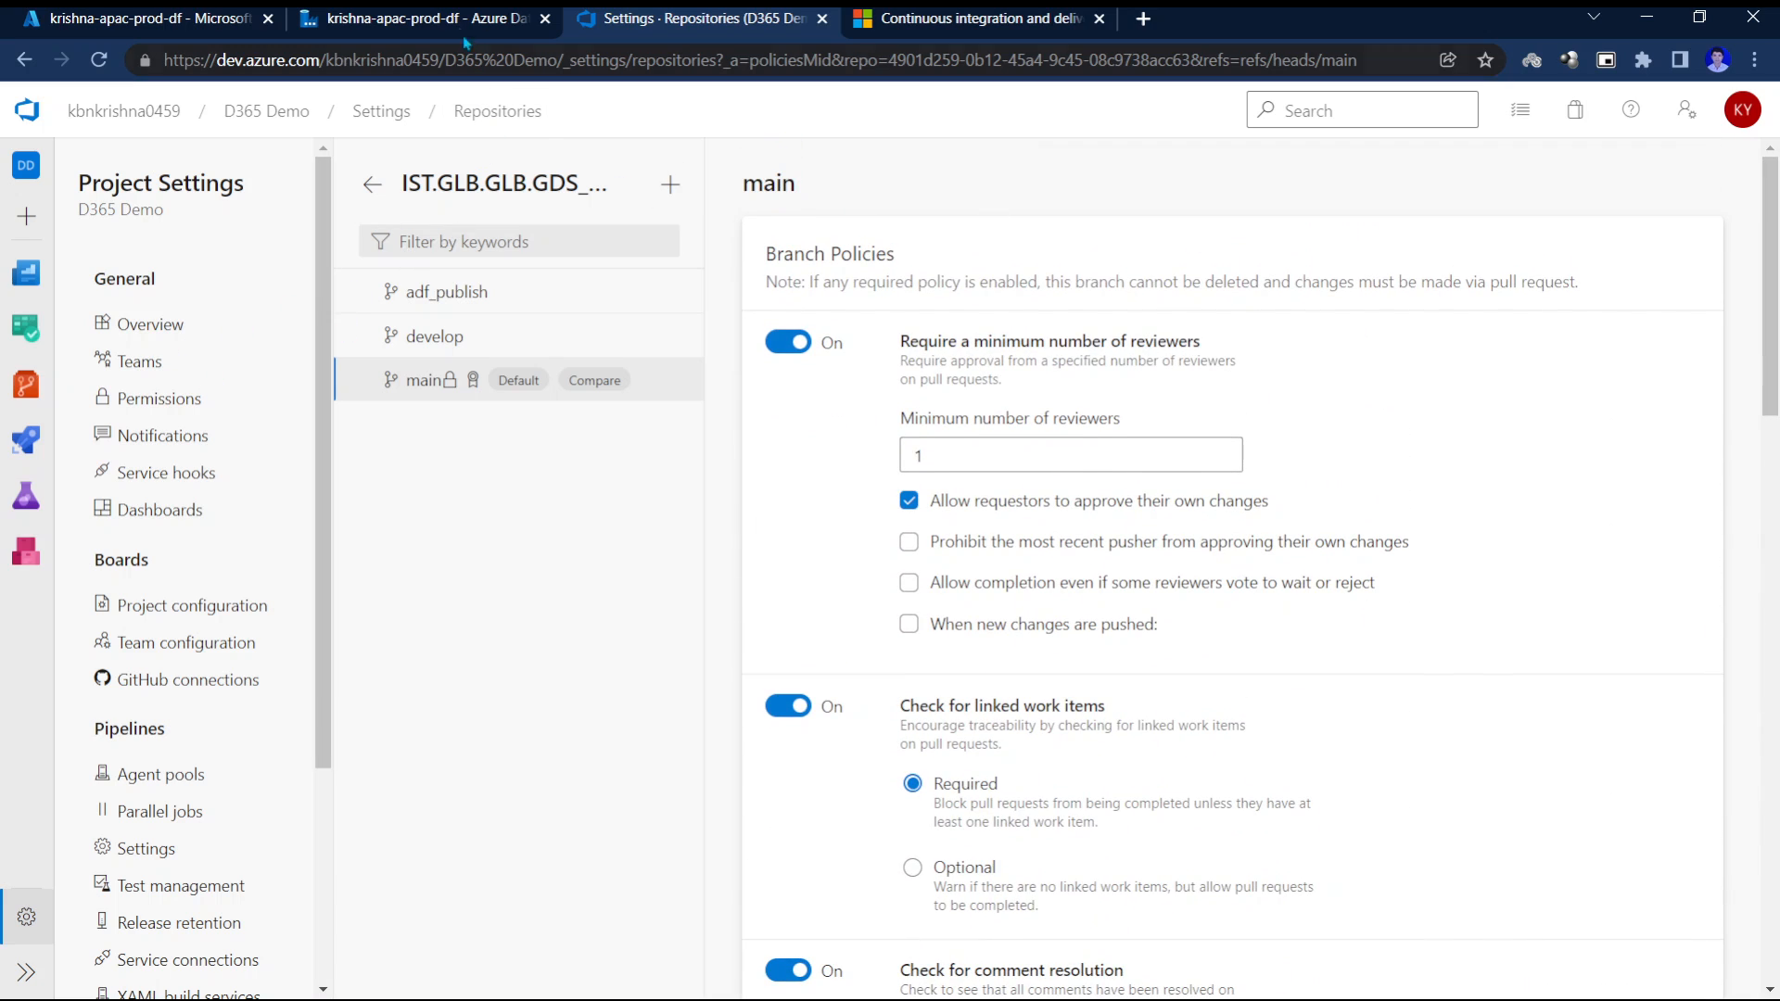
{"action": "left_click", "coordinate": [188, 17]}
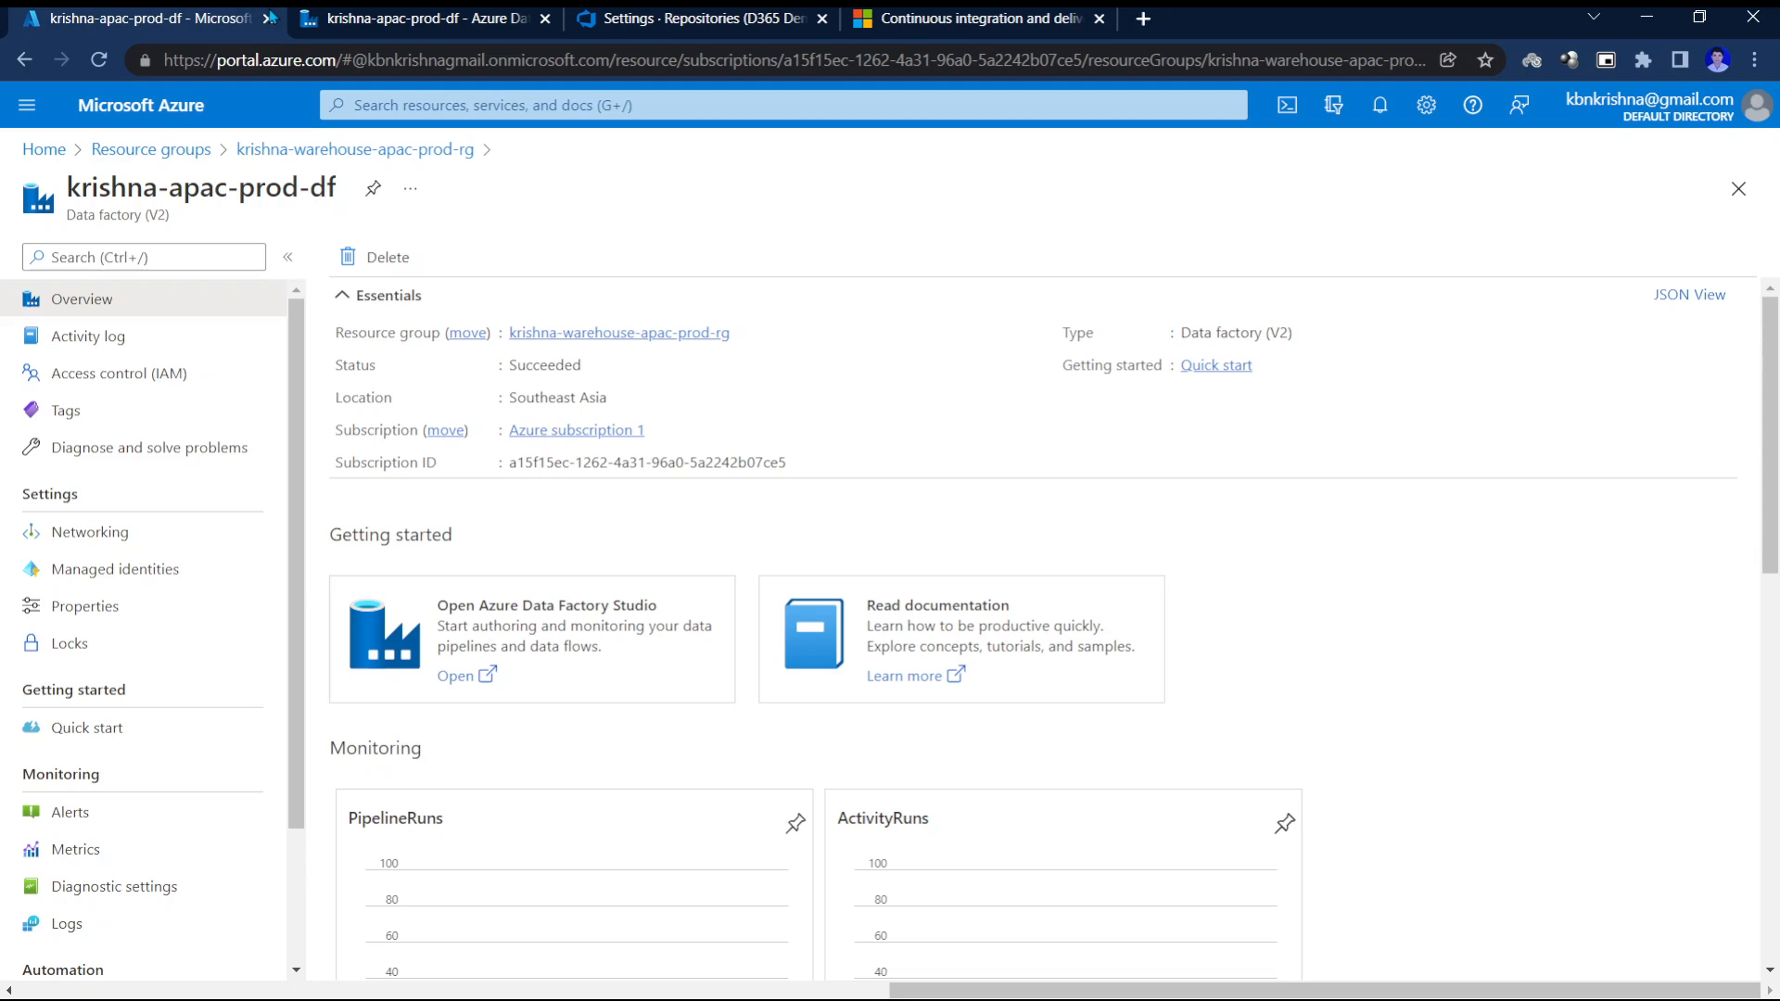